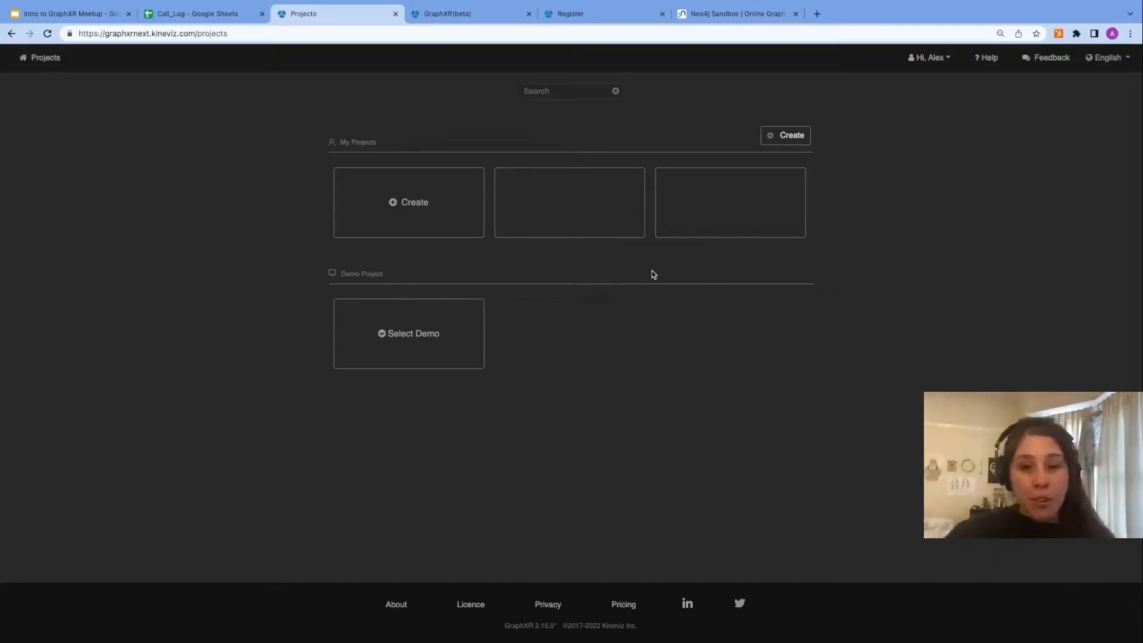
Step: Create a new project named "CSV to Graph" without a template or Neo4j instance and open it
left_click(395, 204)
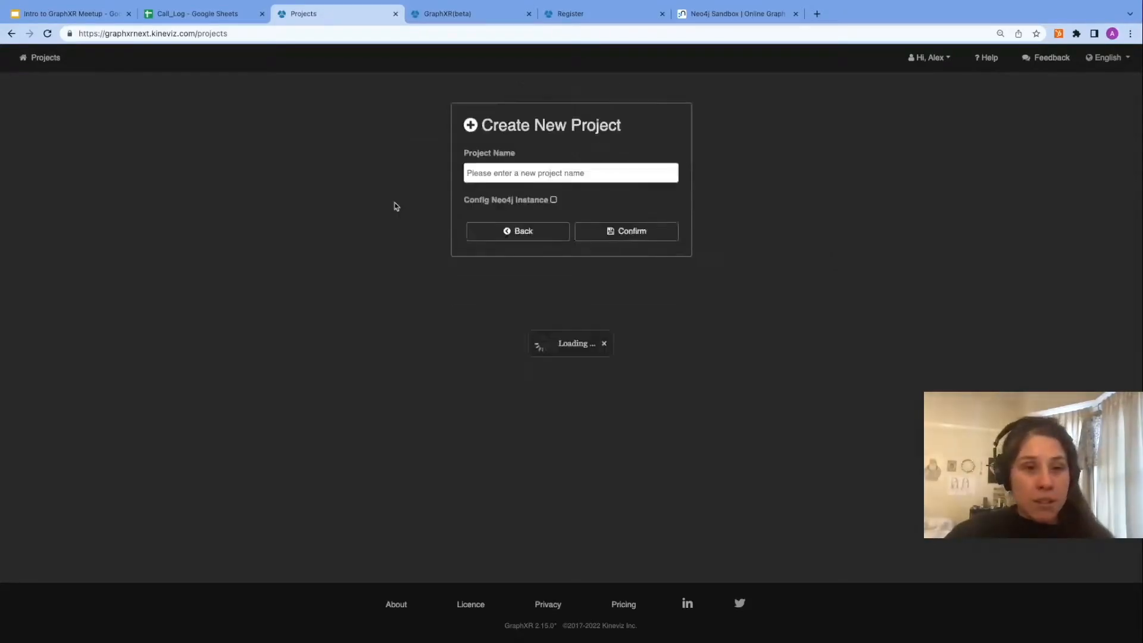
left_click(504, 174)
type("CSV to Graph")
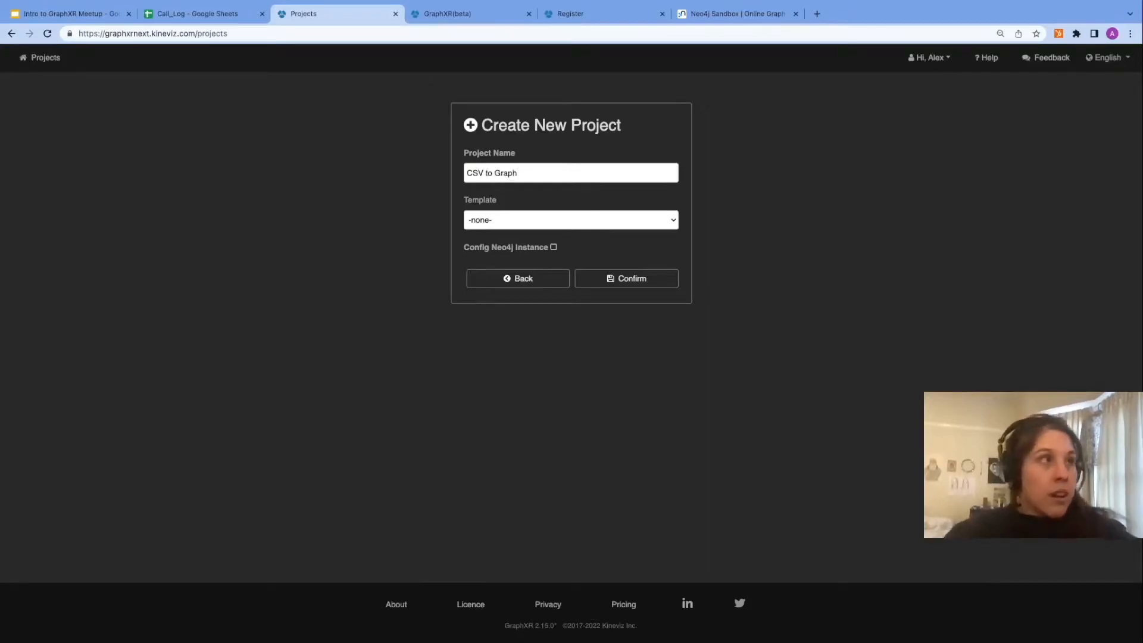
left_click(611, 279)
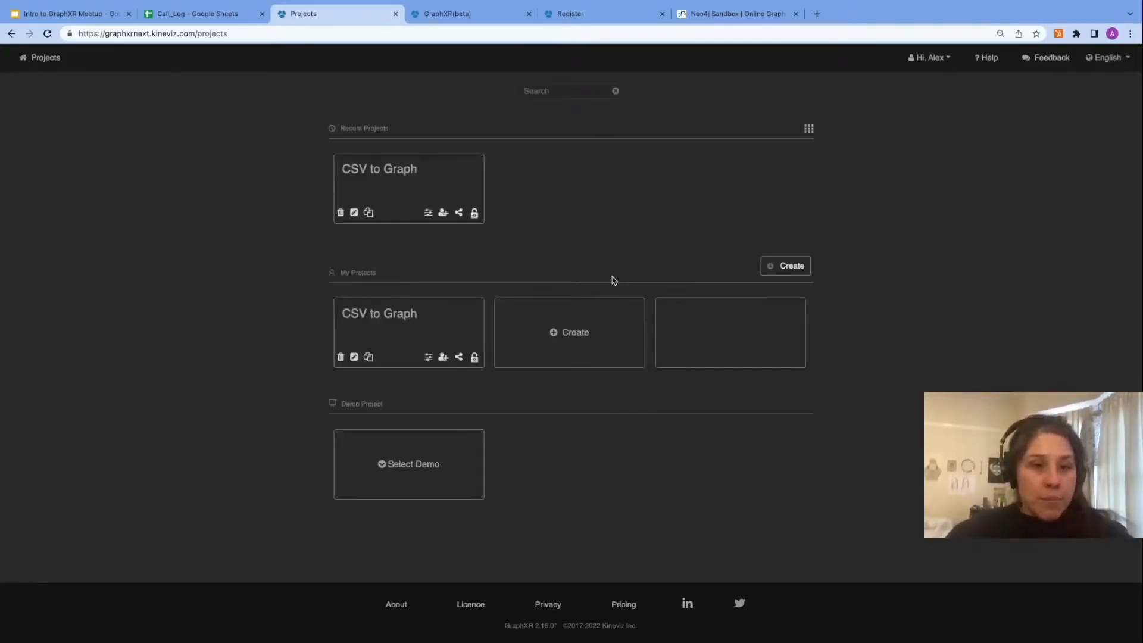
left_click(403, 199)
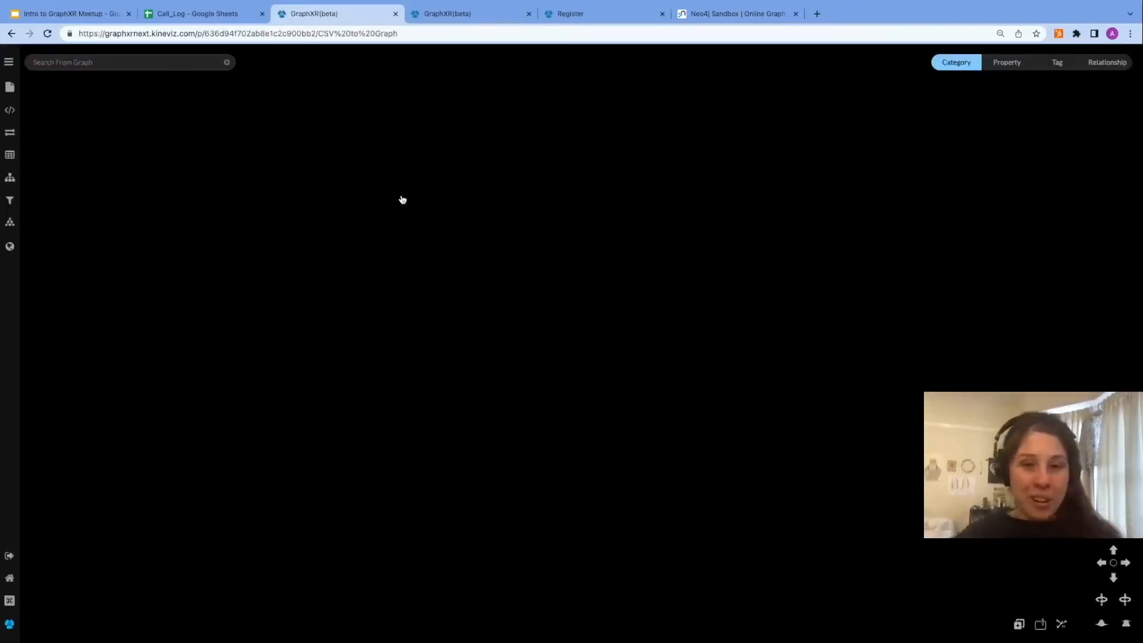
Step: Switch to the Call_Log spreadsheet in Google Sheets and download it as a Comma Separated Values (.csv) file
left_click(226, 15)
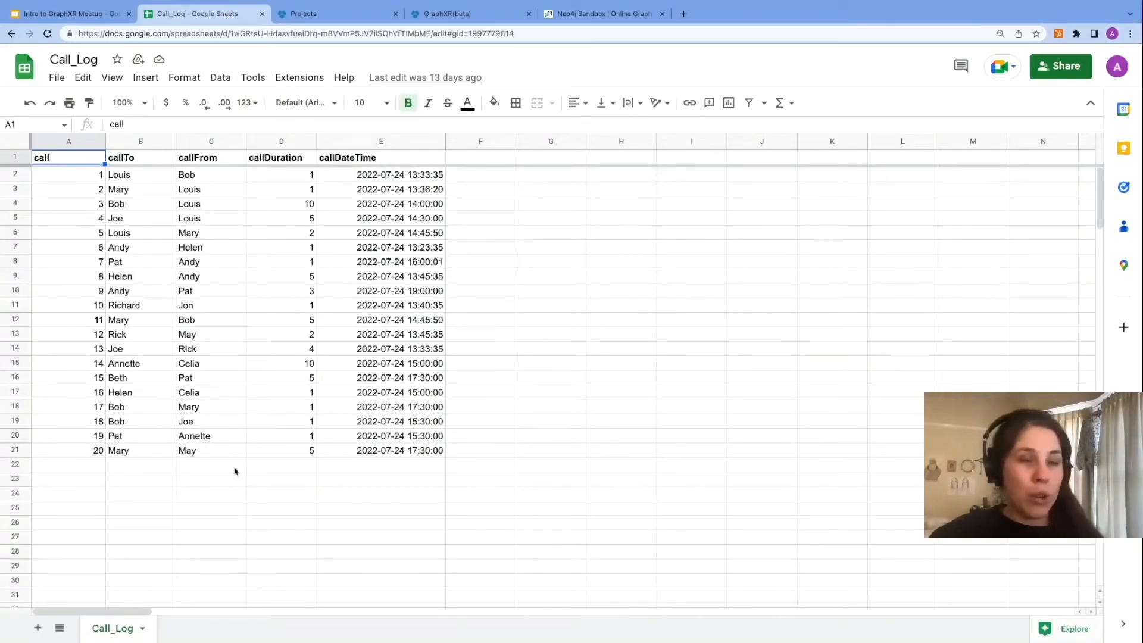
left_click(14, 176)
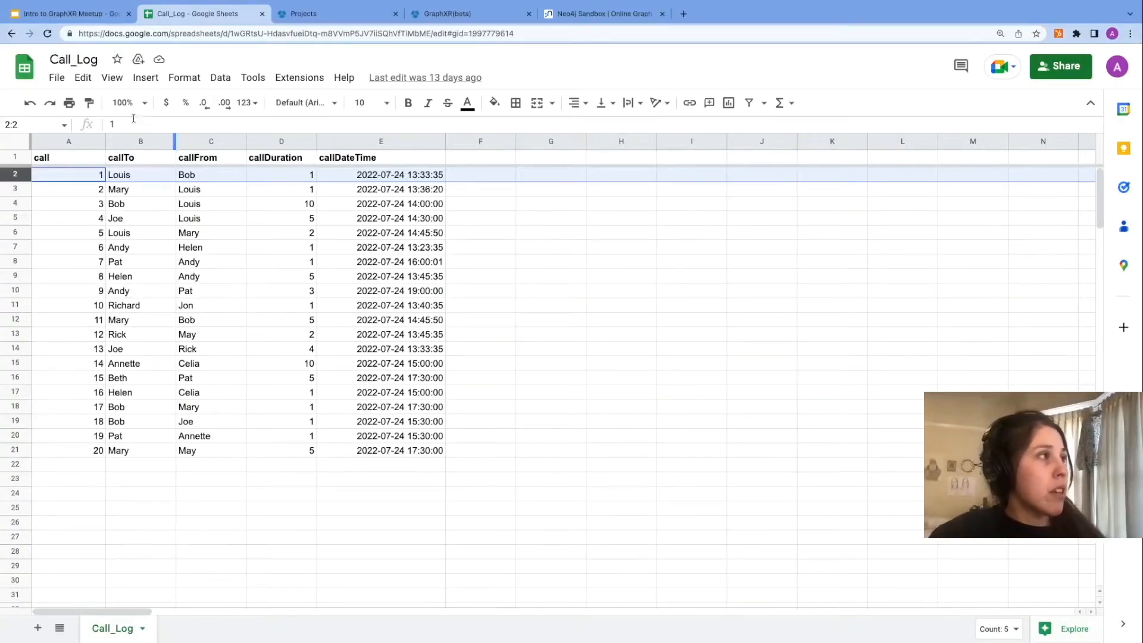
left_click(57, 79)
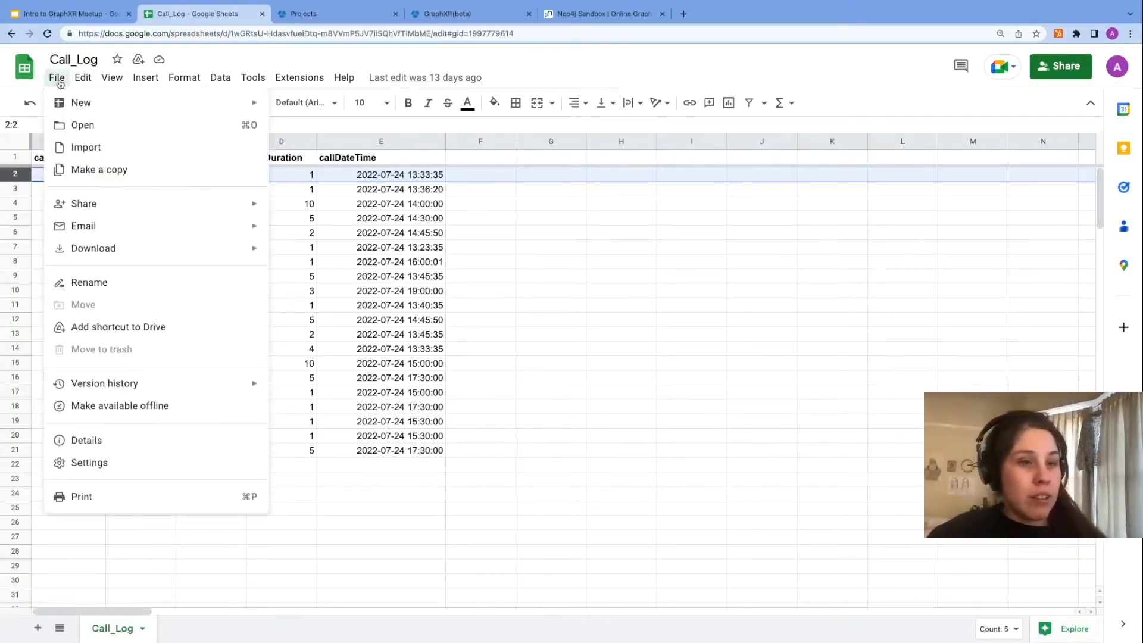
mouse_move(100, 252)
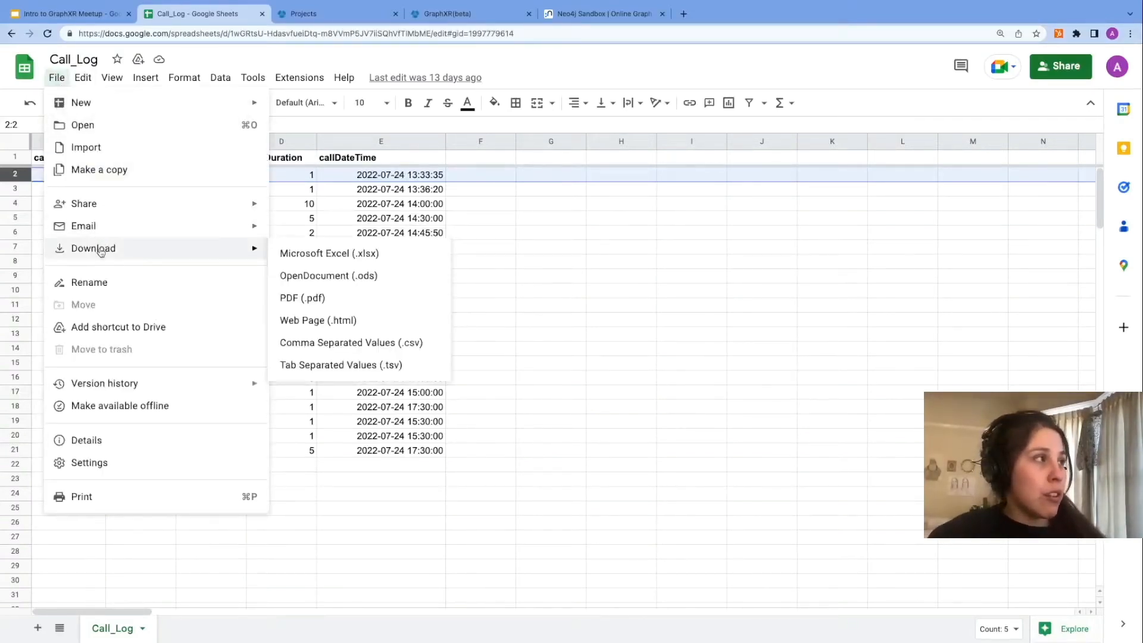
left_click(393, 342)
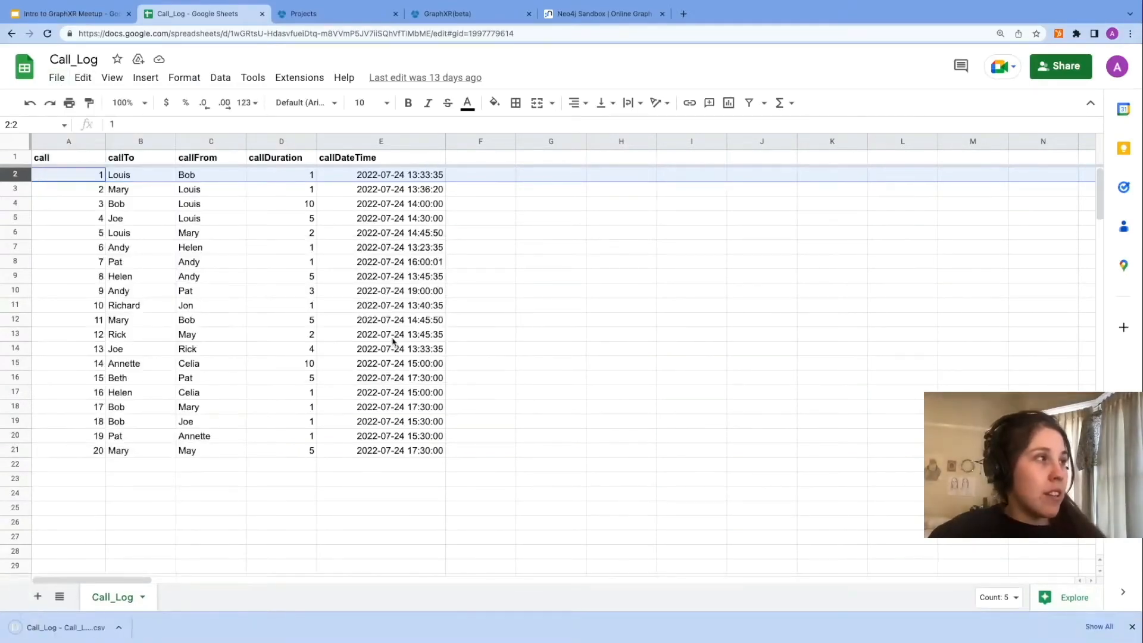
Step: Return to the CSV to Graph project in GraphXR and load the downloaded Call_Log CSV file into the empty graph space
key("ctrl+Tab")
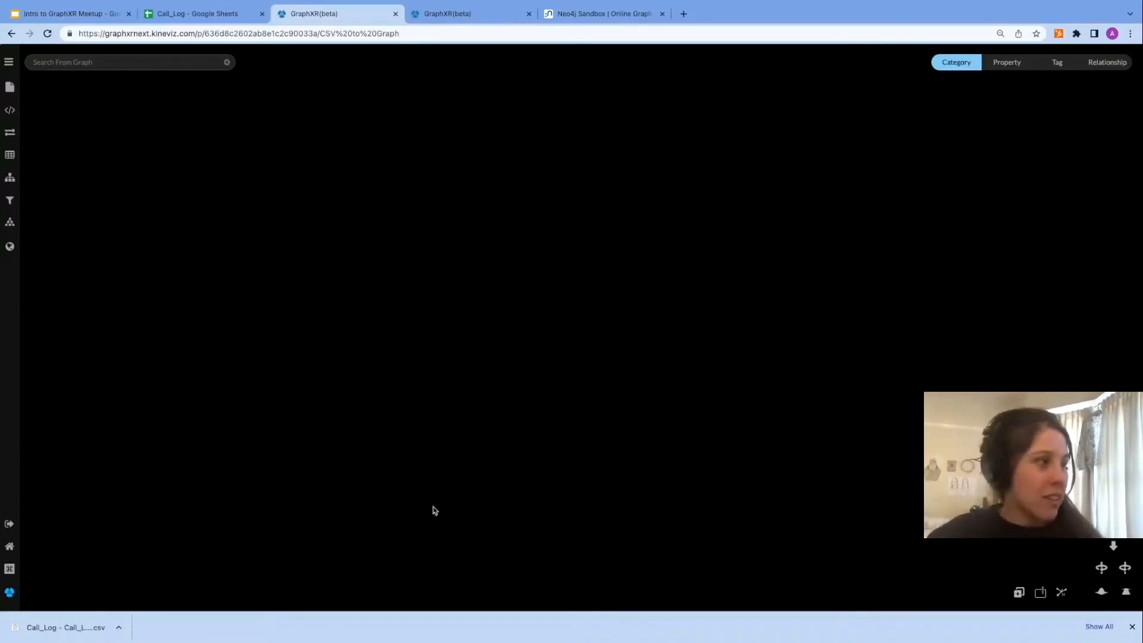
left_click_drag(69, 625, 535, 323)
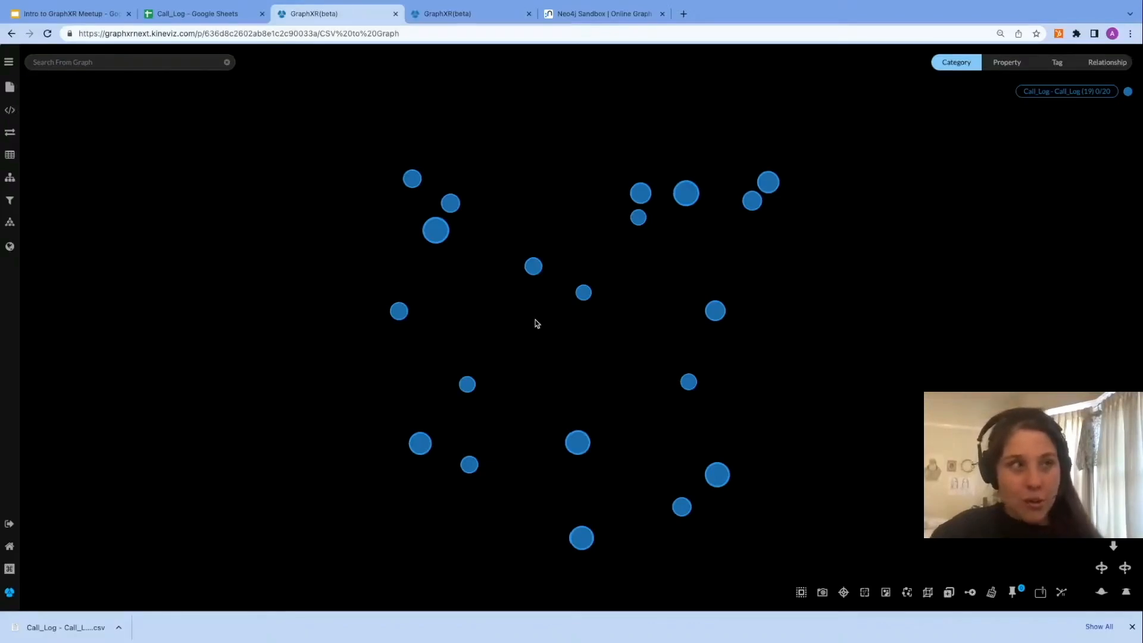
Step: Inspect the properties of one call node near the middle of the graph, moving the details clear of the webcam area before closing them
left_click(584, 293)
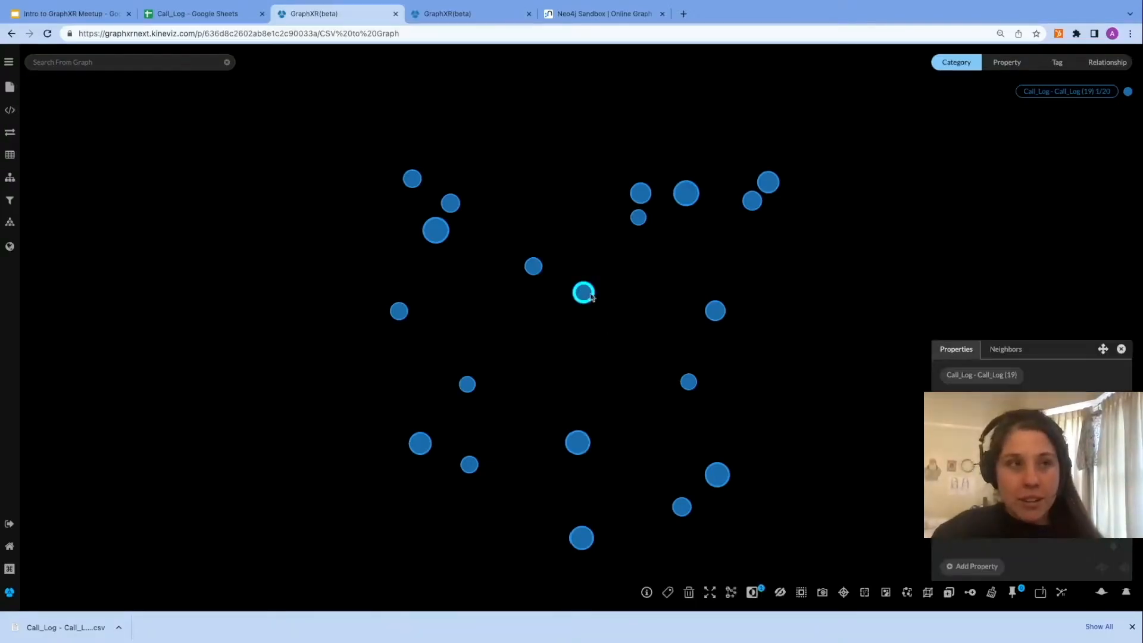
left_click_drag(1103, 348, 792, 246)
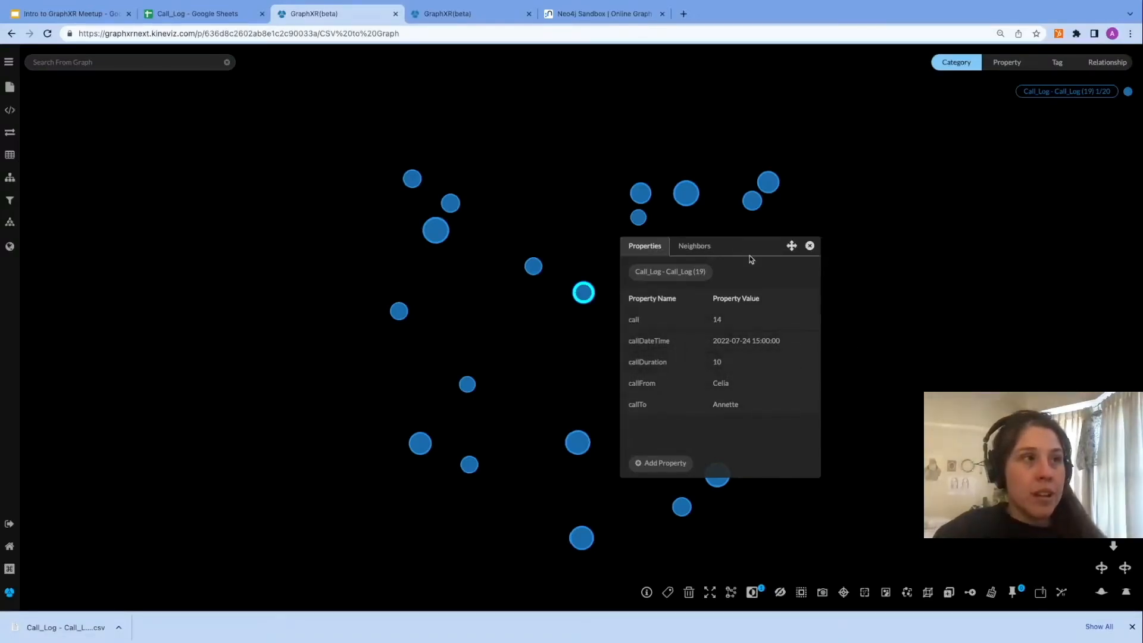
left_click(810, 246)
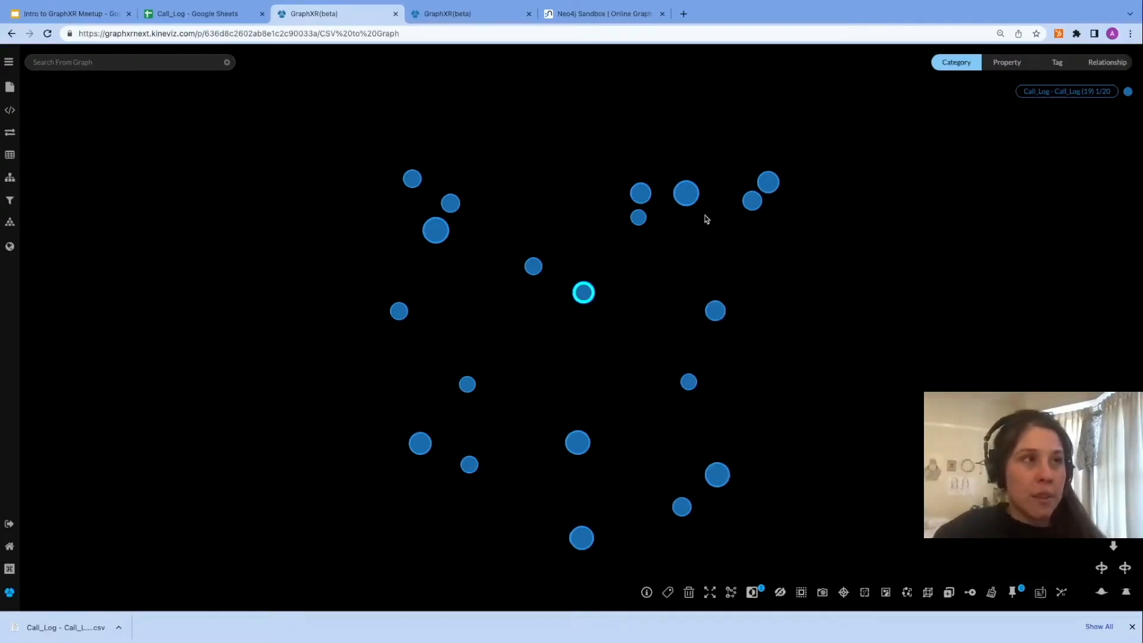
Step: Enable the property pop-up for nodes, check it on two call nodes, dismiss the downloads bar and deselect the selected node
left_click(1040, 593)
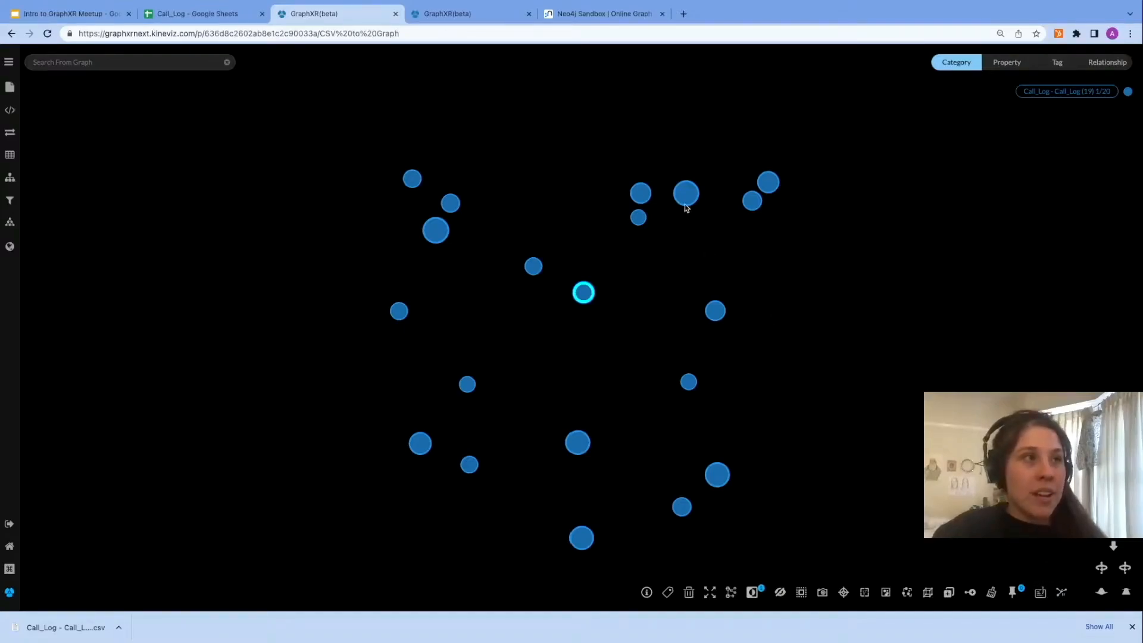
mouse_move(686, 203)
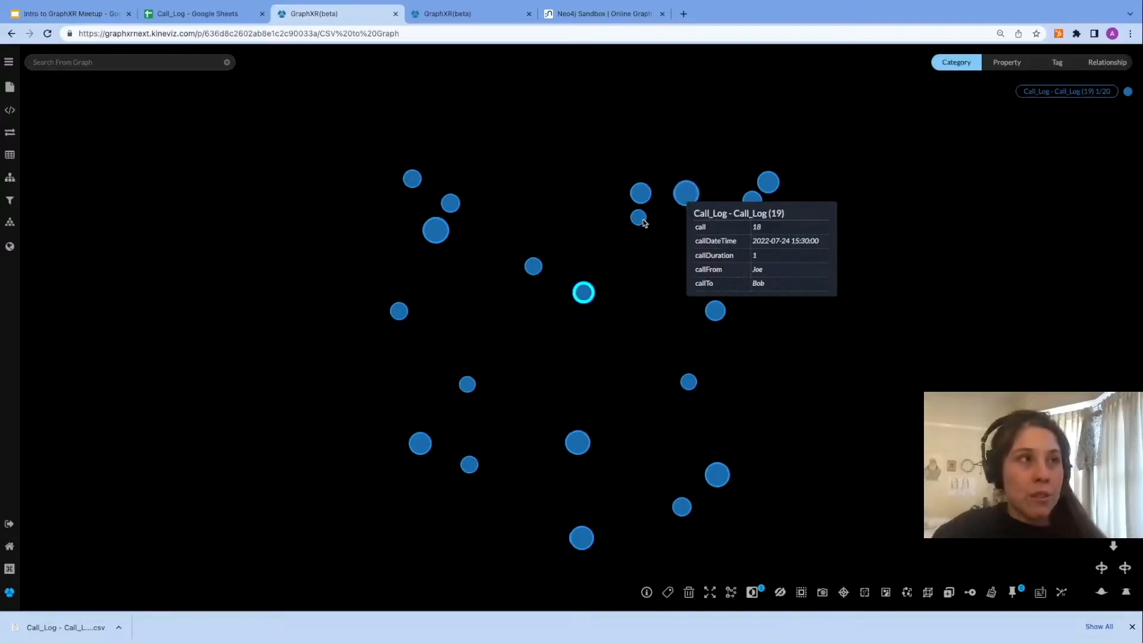
mouse_move(643, 202)
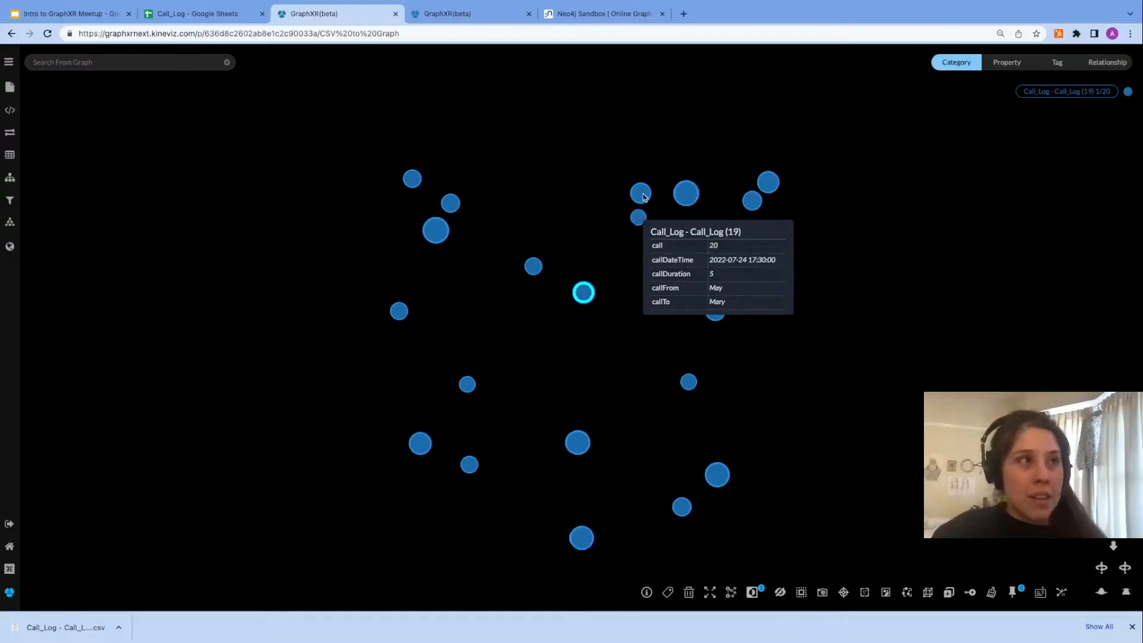
left_click(1132, 626)
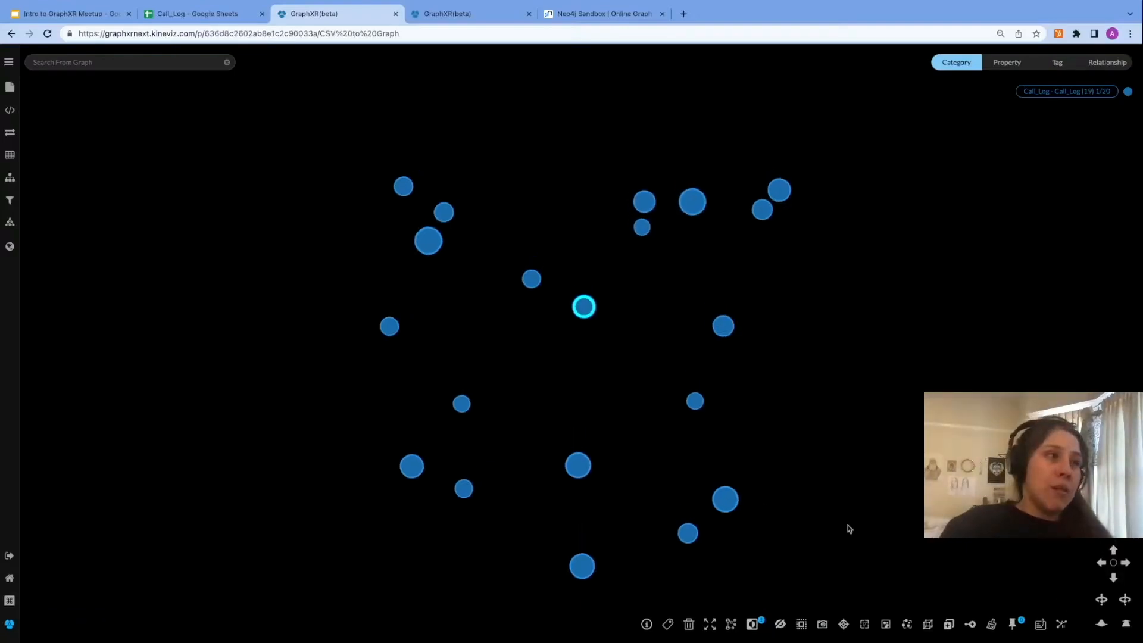
left_click(531, 381)
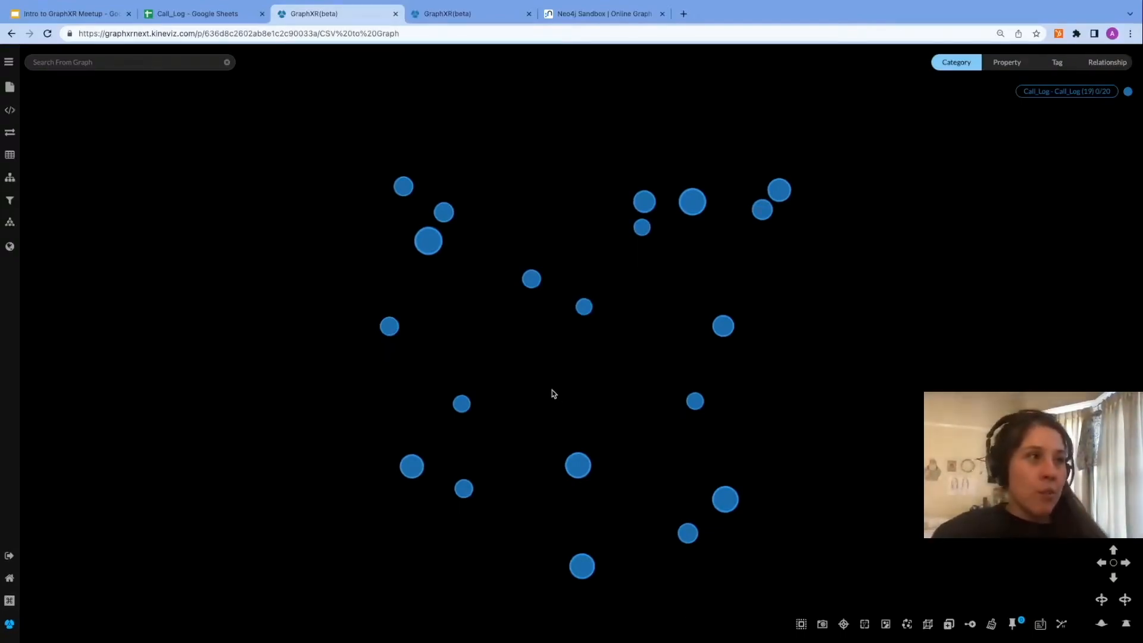
Step: Examine the spread of call nodes in the graph space from close up and from further away
scroll(561, 388, "up", 5)
scroll(565, 388, "up", 3)
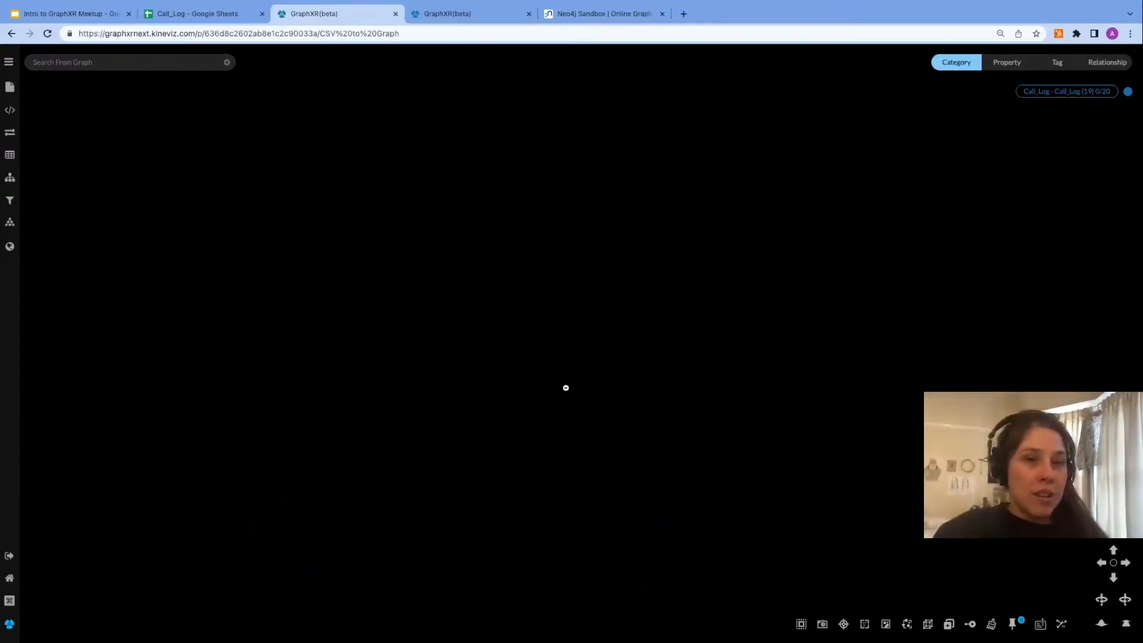
scroll(566, 387, "down", 4)
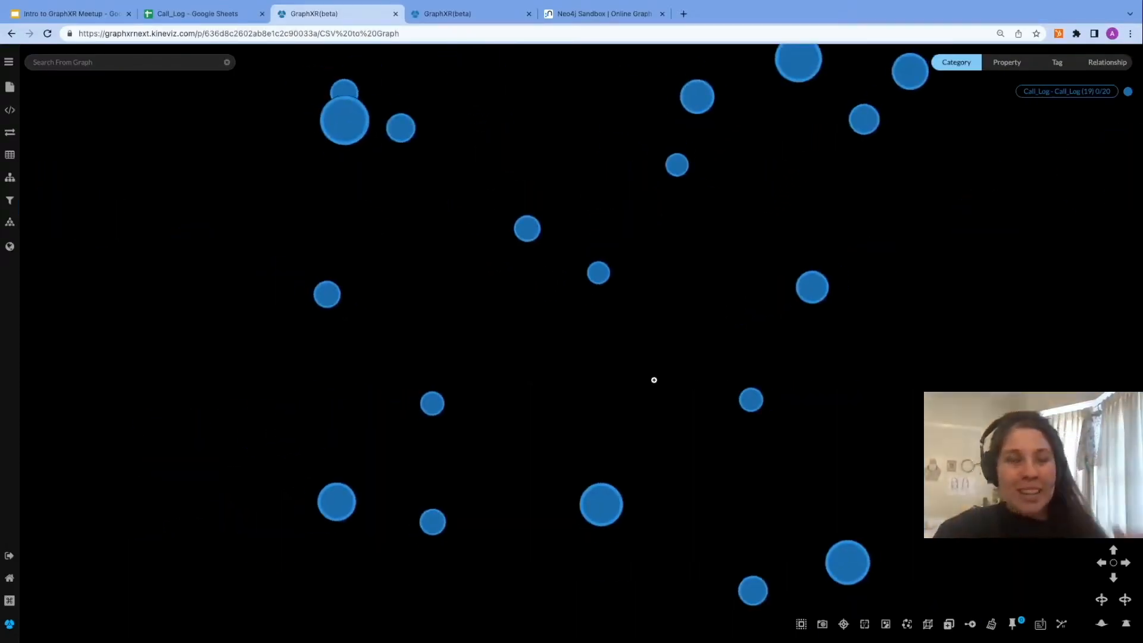
scroll(653, 380, "down", 3)
scroll(656, 377, "down", 2)
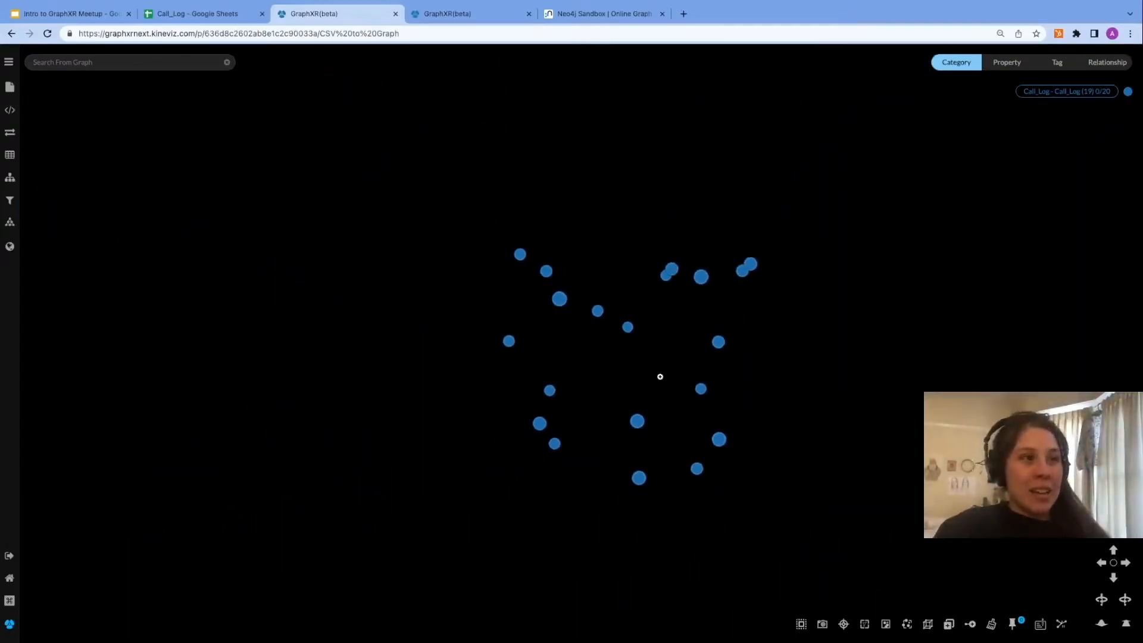
scroll(660, 377, "up", 3)
scroll(661, 377, "down", 2)
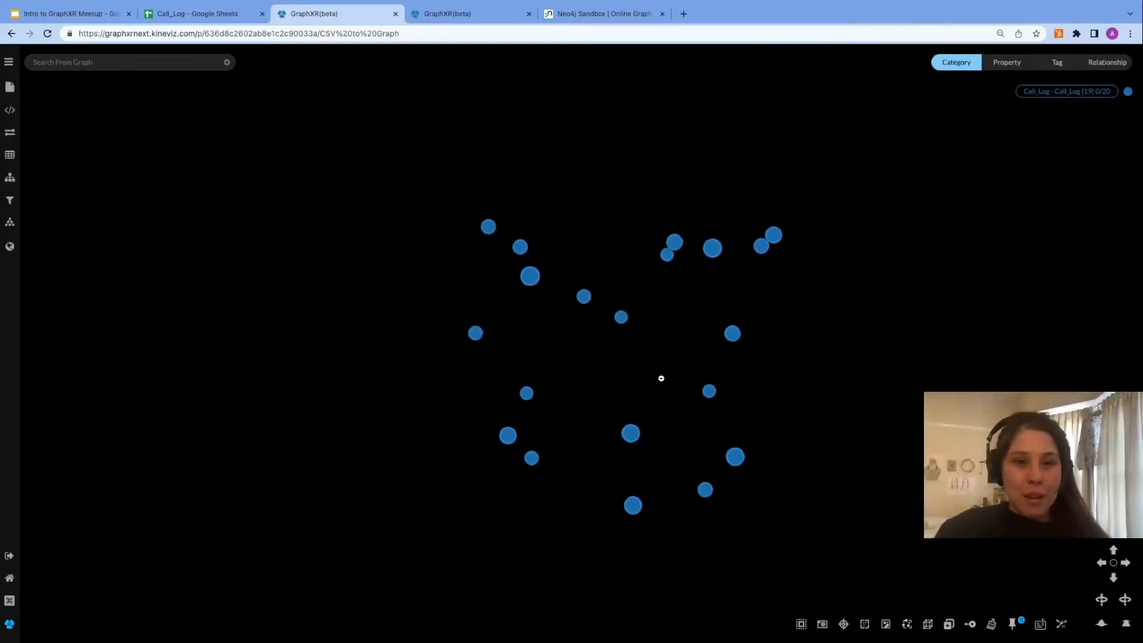
scroll(661, 378, "up", 3)
scroll(660, 378, "down", 2)
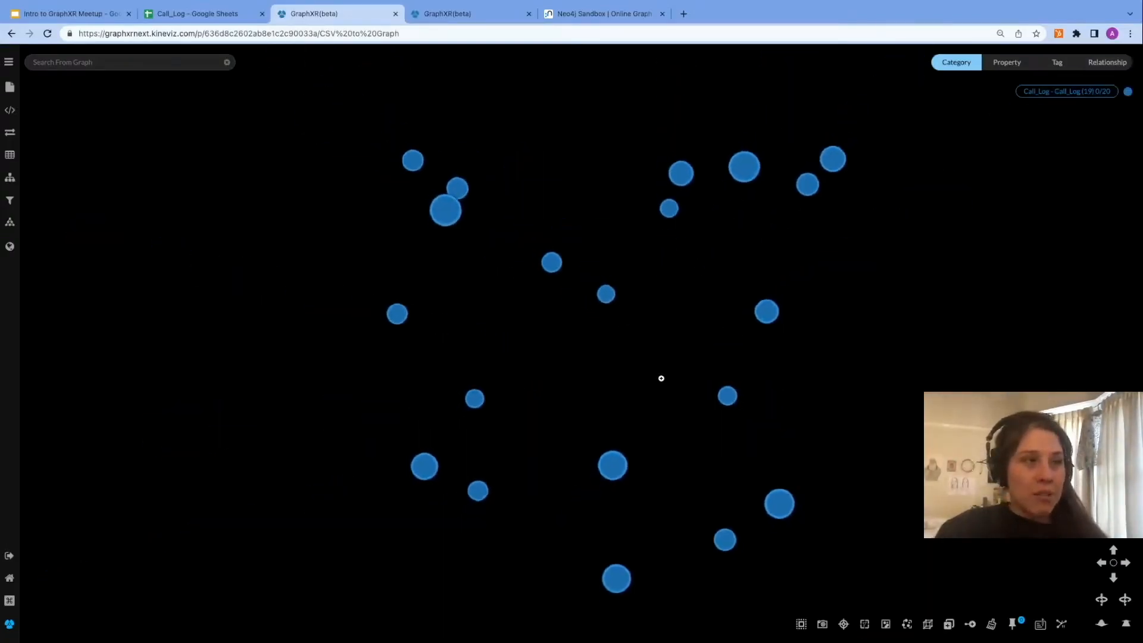
scroll(661, 378, "down", 2)
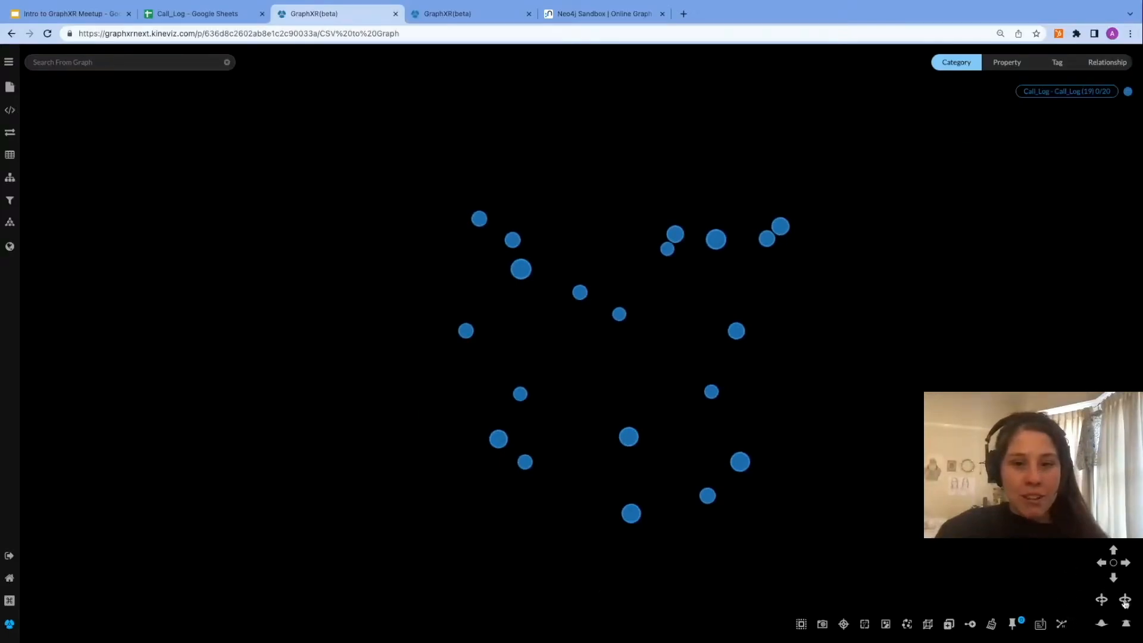
Step: Examine the call nodes from different angles and distances by moving backward and forward, rotating and panning through the 3D space
left_click(1103, 624)
left_click(1131, 627)
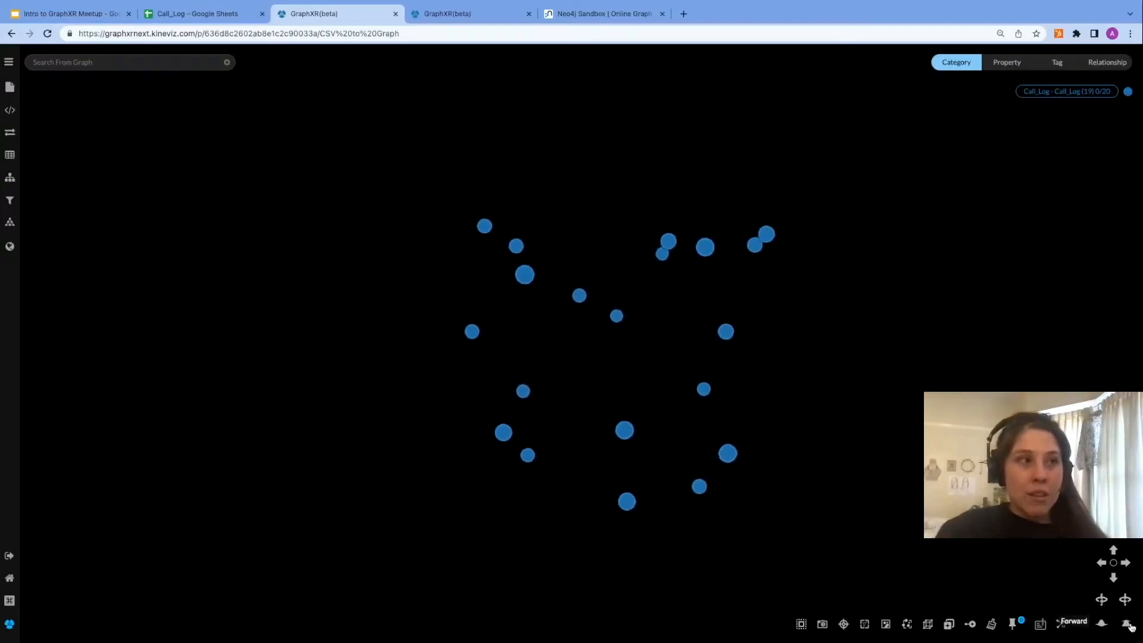
left_click_drag(929, 424, 870, 351)
right_click_drag(885, 344, 845, 345)
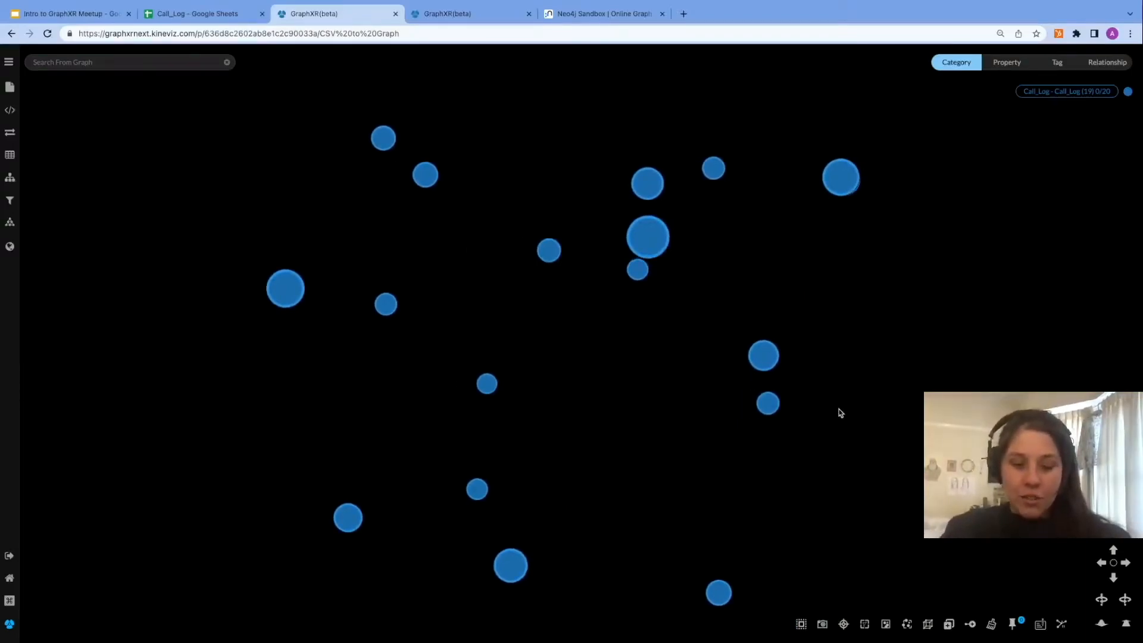
key("Left")
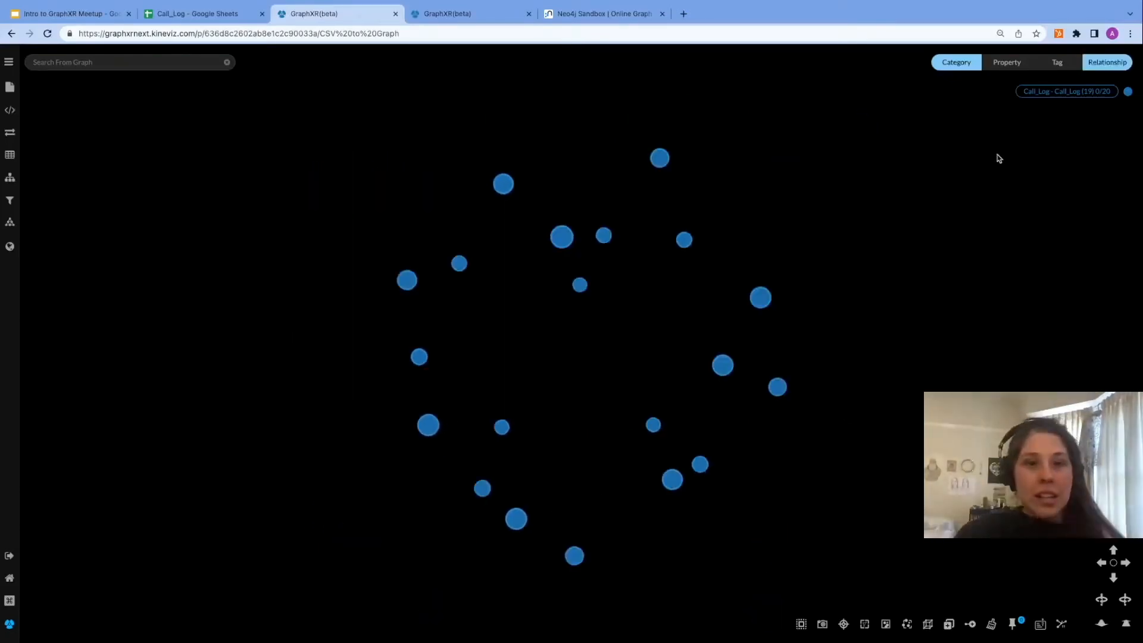
left_click_drag(951, 161, 911, 170)
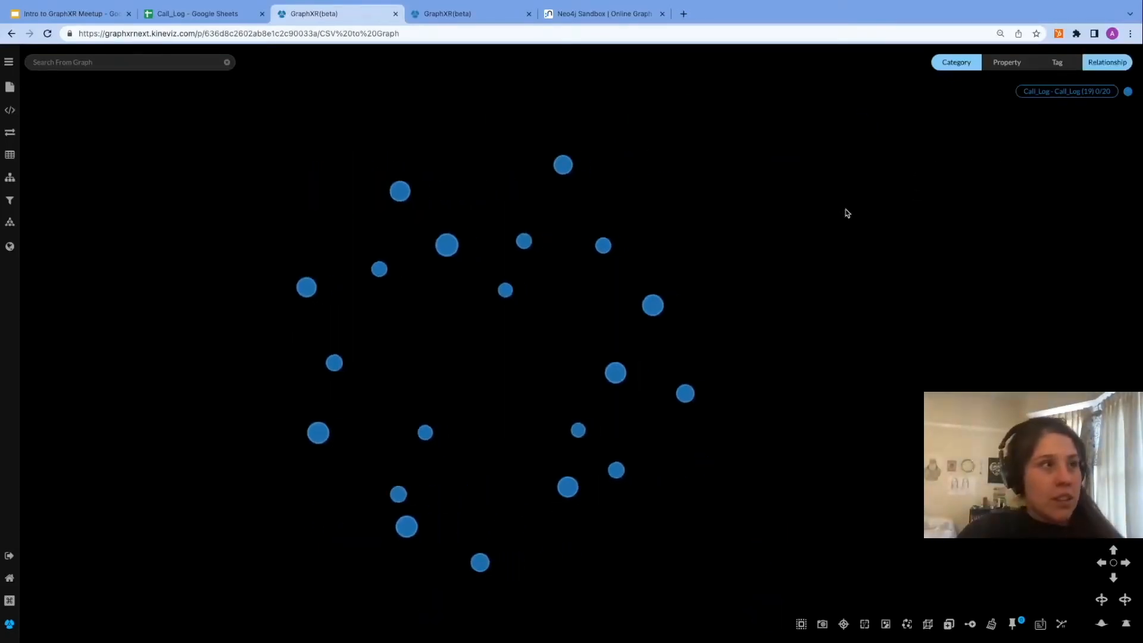
left_click_drag(791, 226, 878, 224)
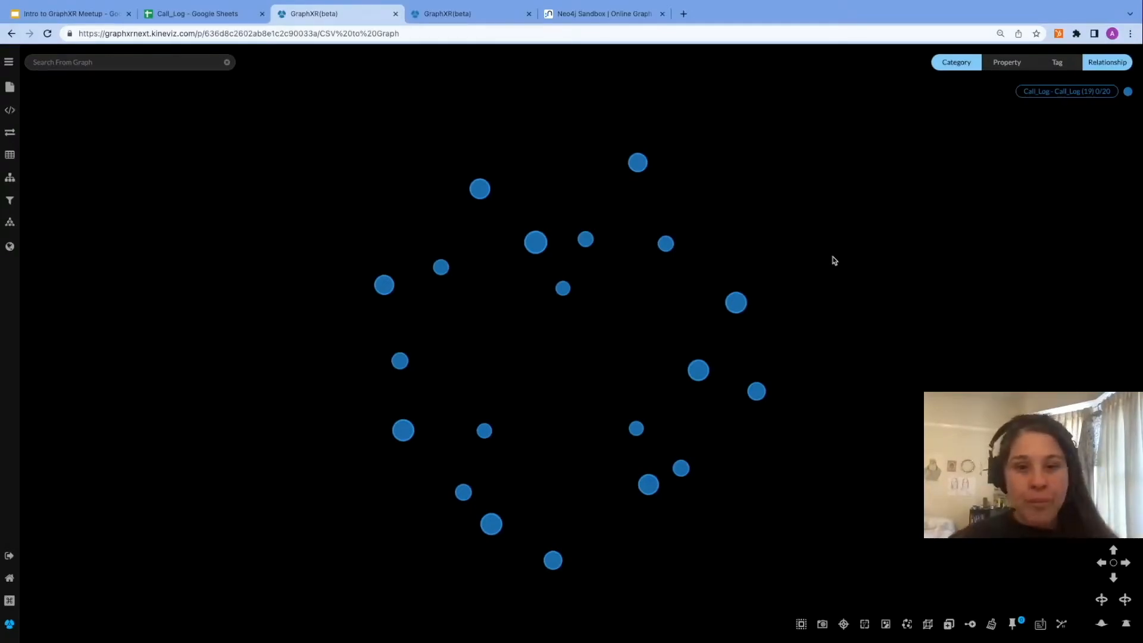
Step: View the finished example graph of Person nodes linked by CALLED relationships, then return to the CSV to Graph project
left_click(469, 13)
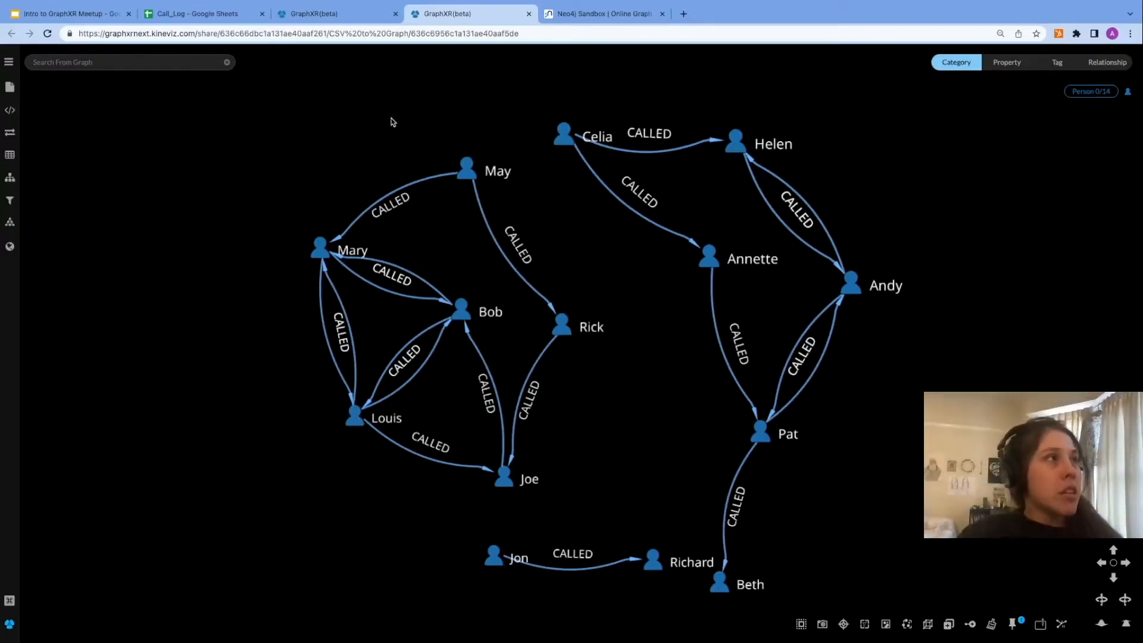
left_click(308, 18)
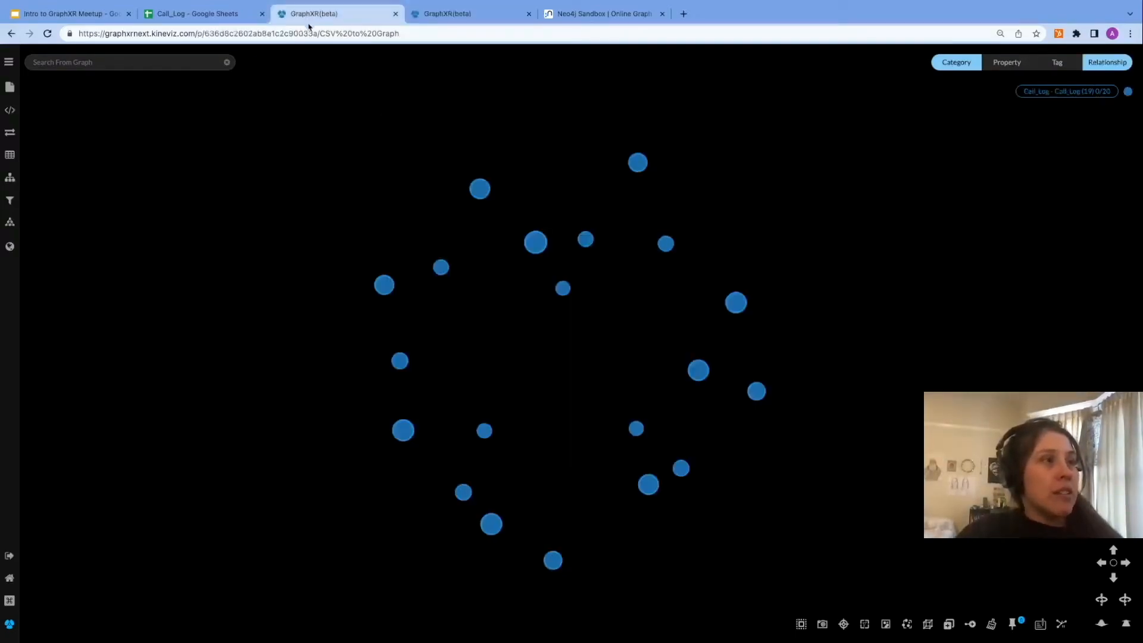
Step: Remove all data from the graph space and expand the main menu to show its labels
left_click(992, 625)
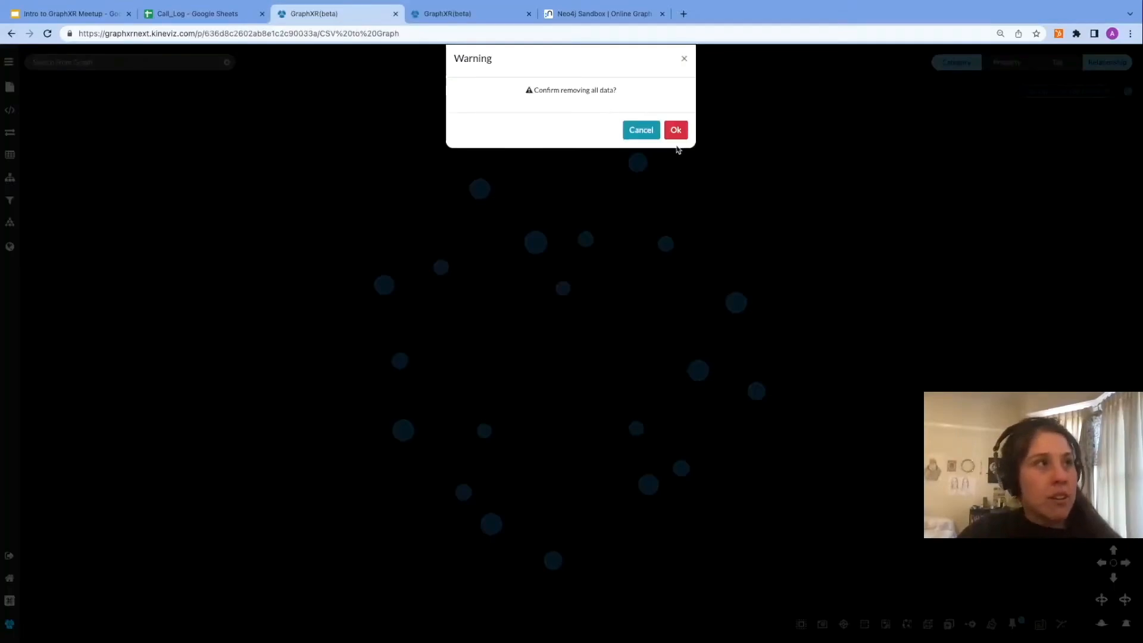
left_click(676, 129)
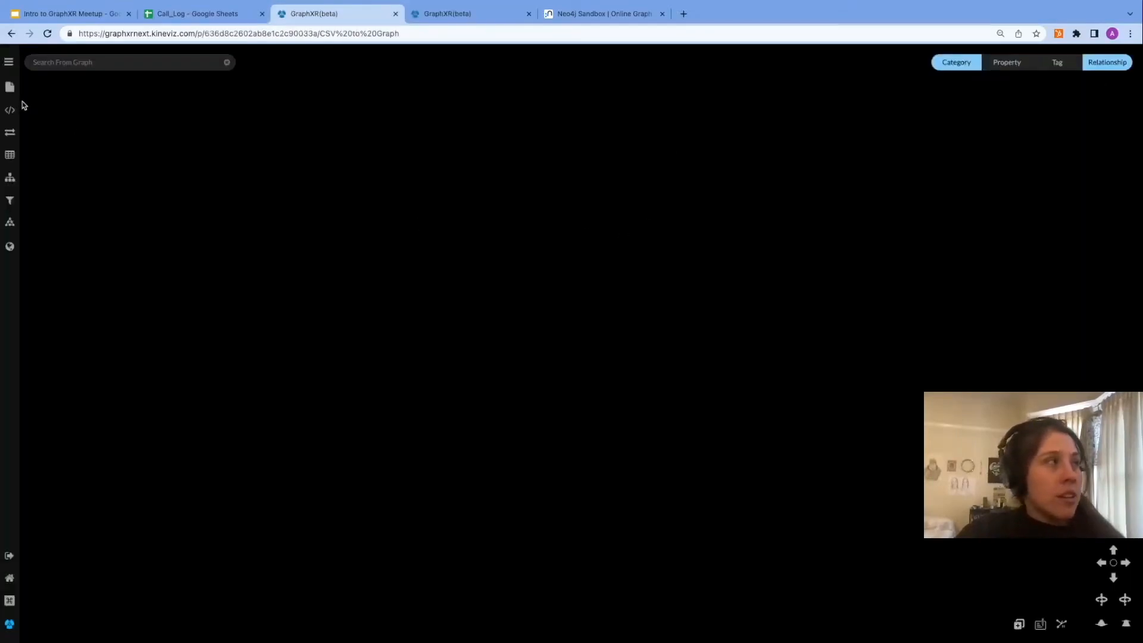
left_click(10, 63)
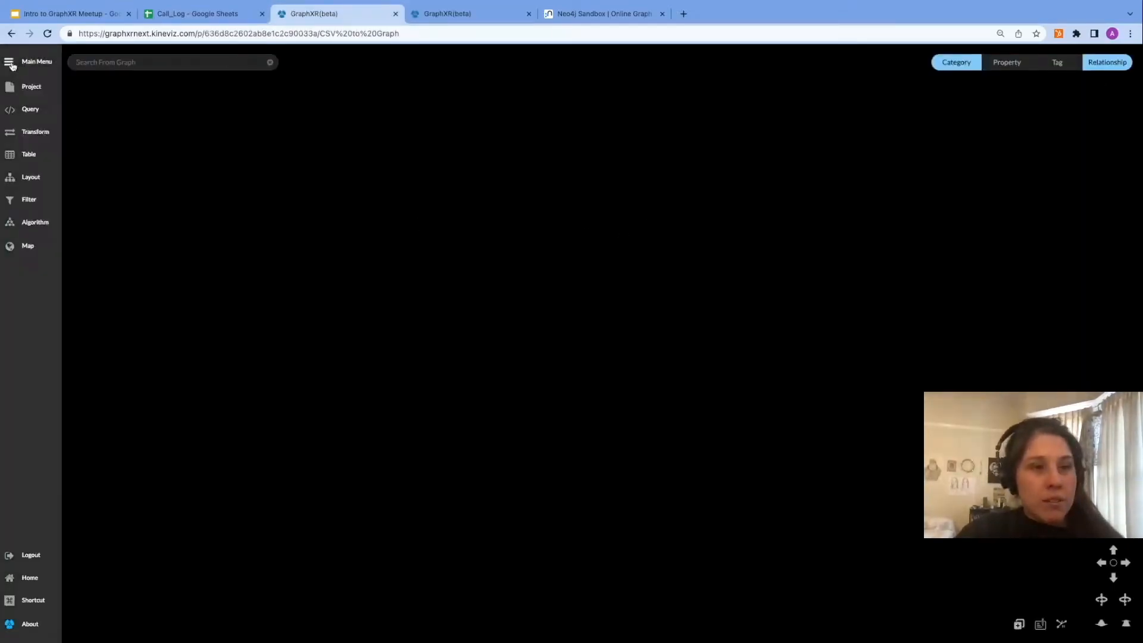
Step: Load the file Call_Log - Call_Log (19).csv from Downloads as the CSV query data
left_click(31, 110)
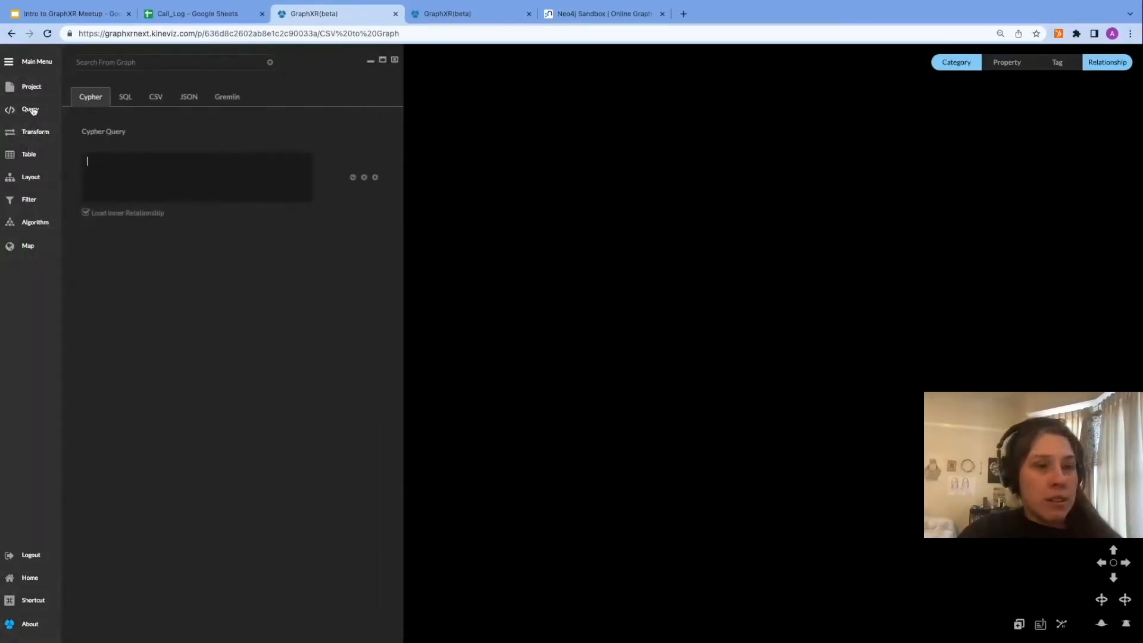
left_click(160, 99)
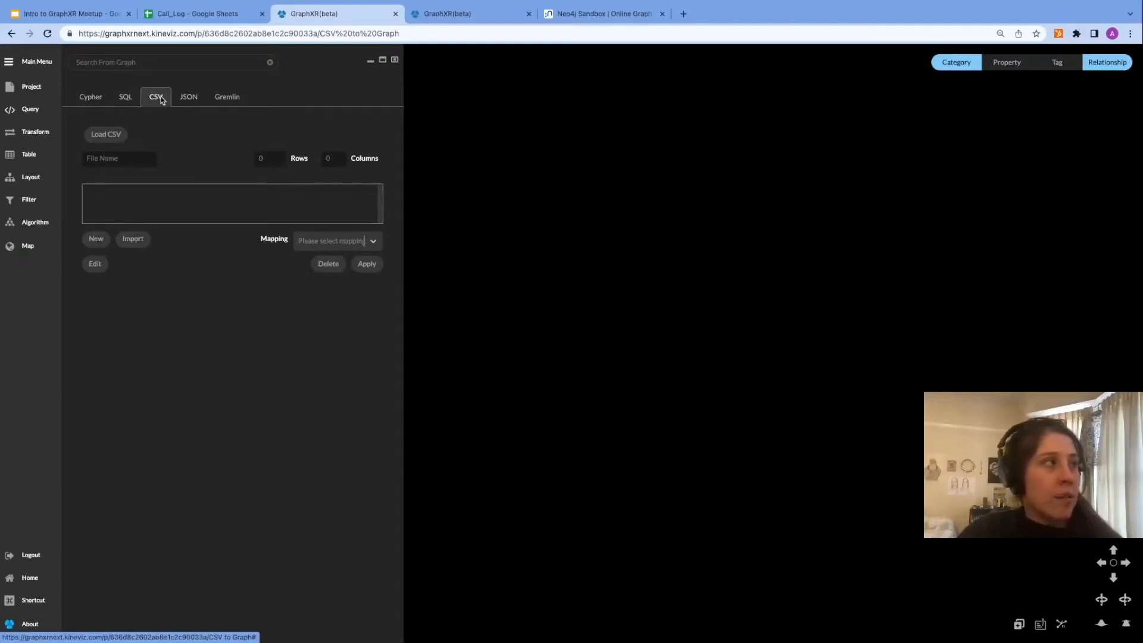
left_click(105, 135)
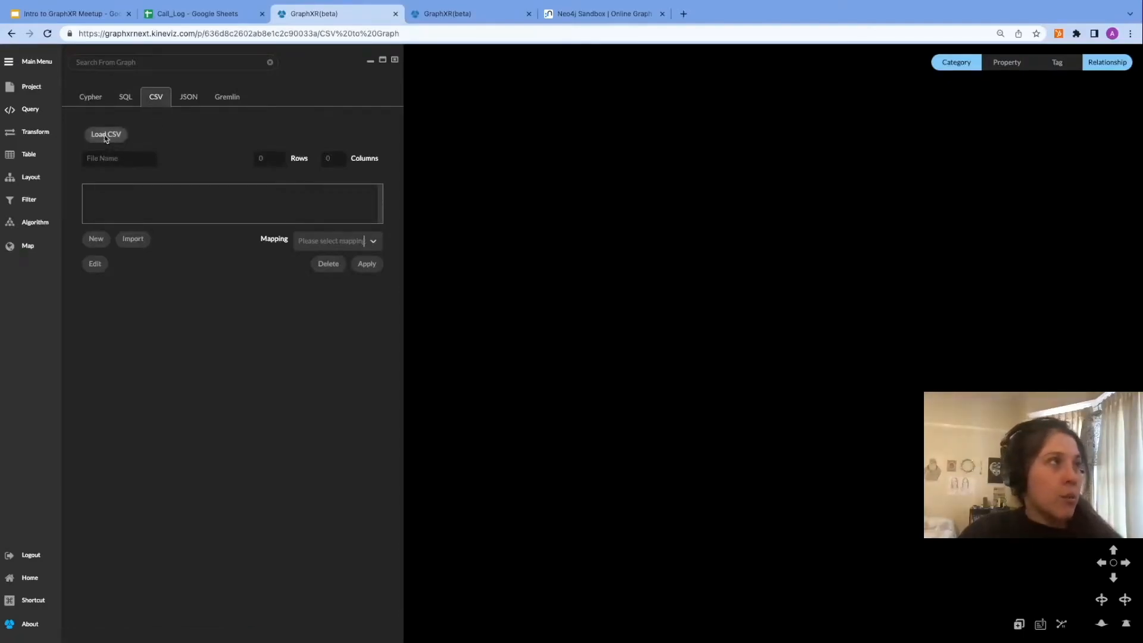
left_click(414, 243)
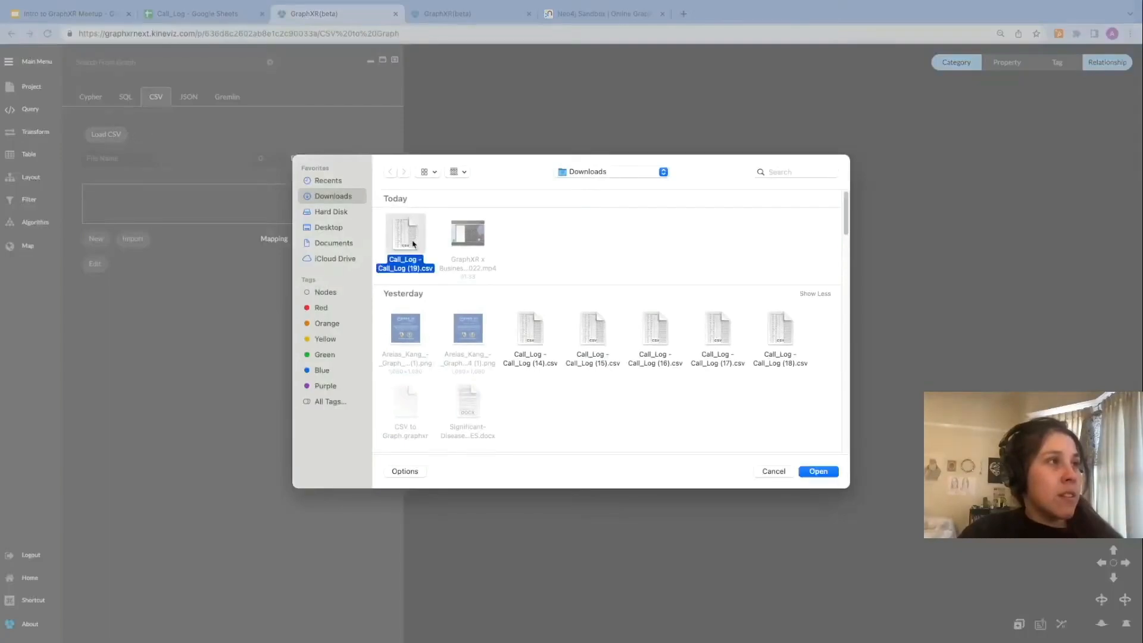
left_click(818, 472)
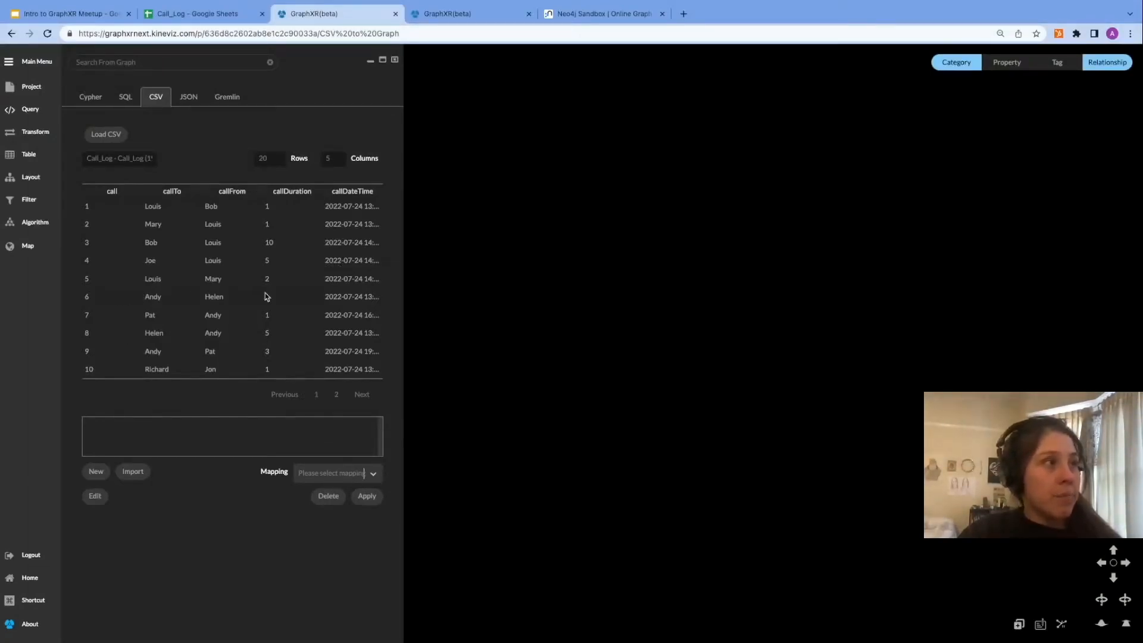
Step: Create a new mapping for the CSV, place its first category at one side of the canvas and name it Person
left_click(97, 472)
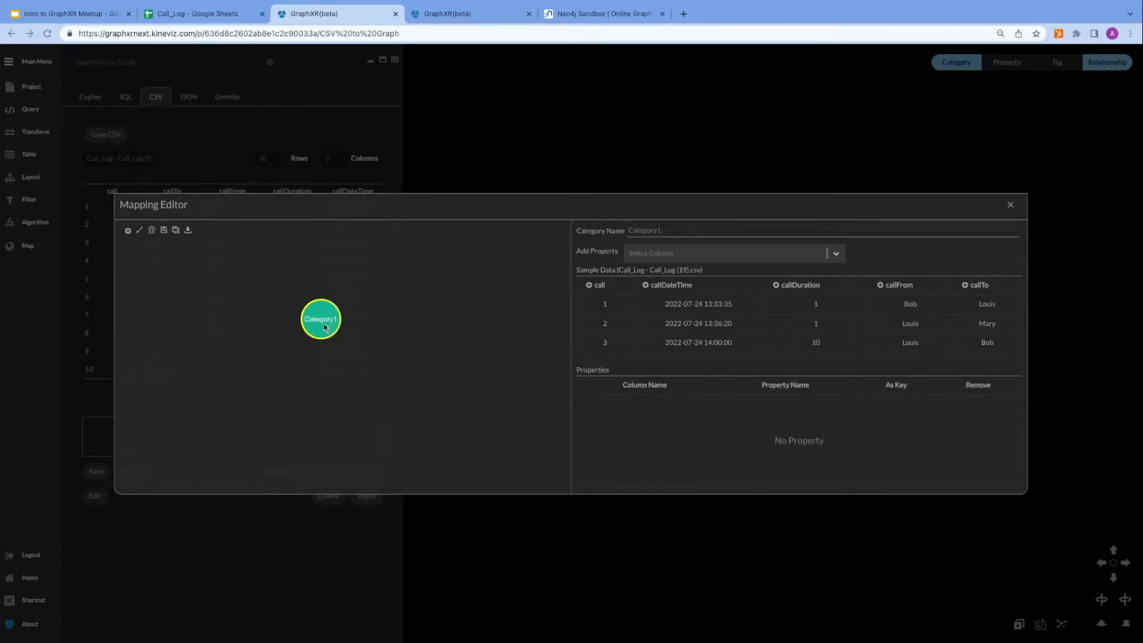
left_click_drag(293, 331, 238, 343)
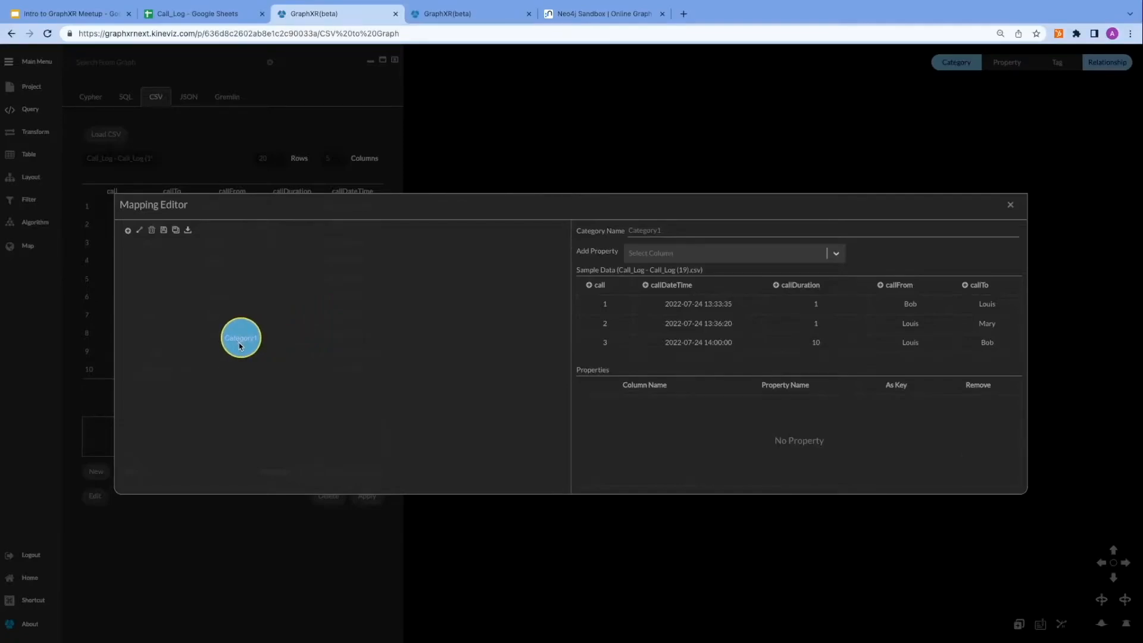
double_click(664, 233)
type("Per")
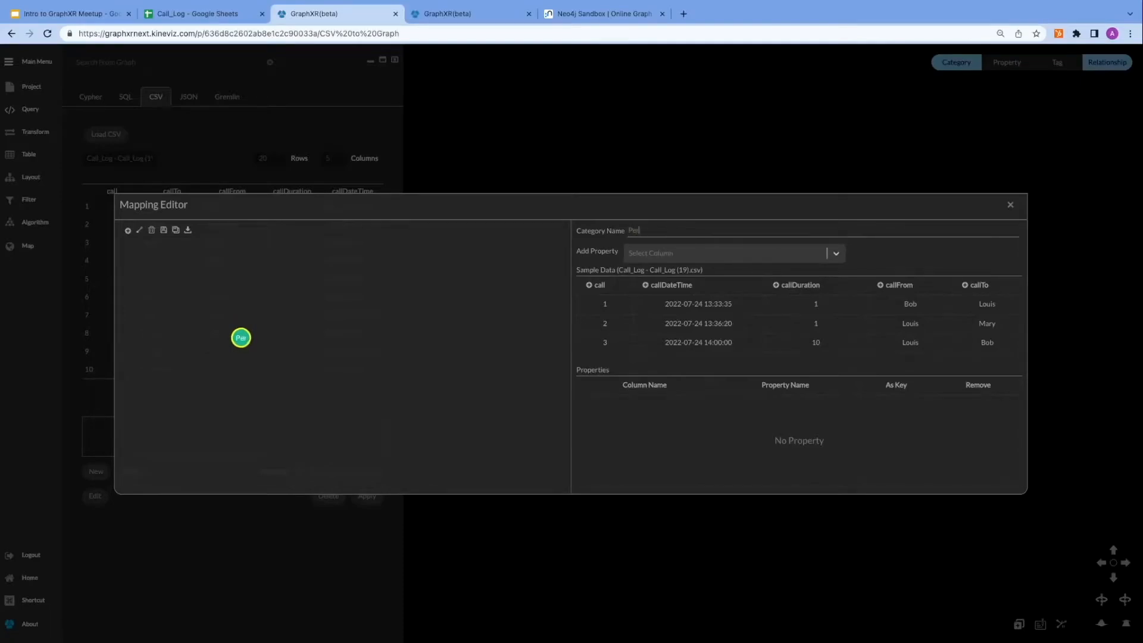
type("son")
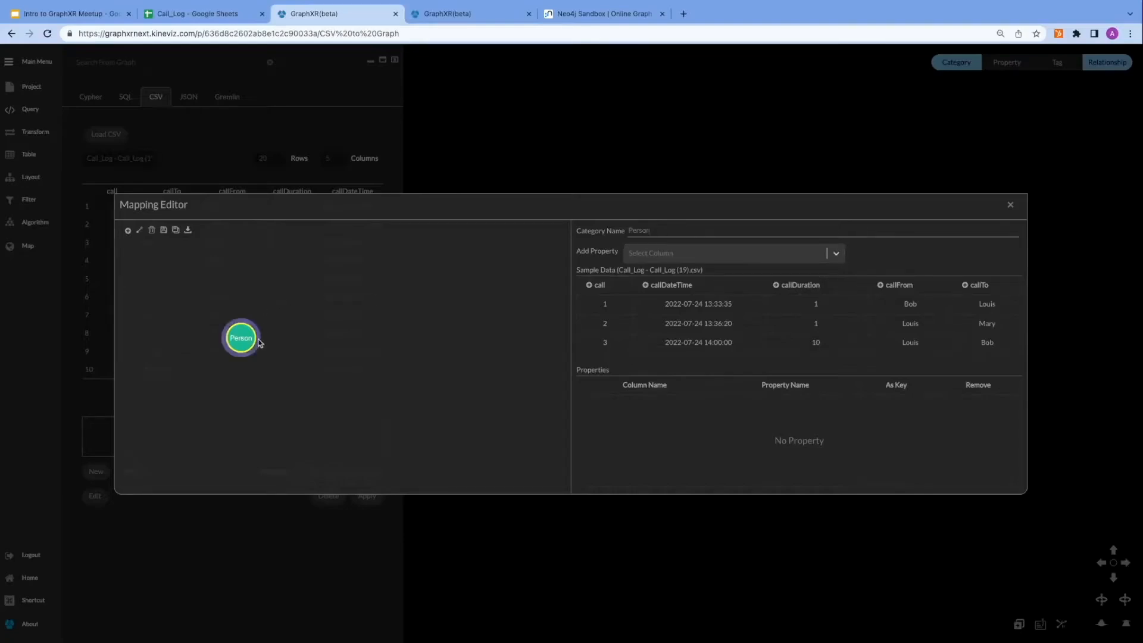
Step: Draw a relationship from the Person category to a new second category and name that category Person as well
left_click_drag(259, 343, 499, 344)
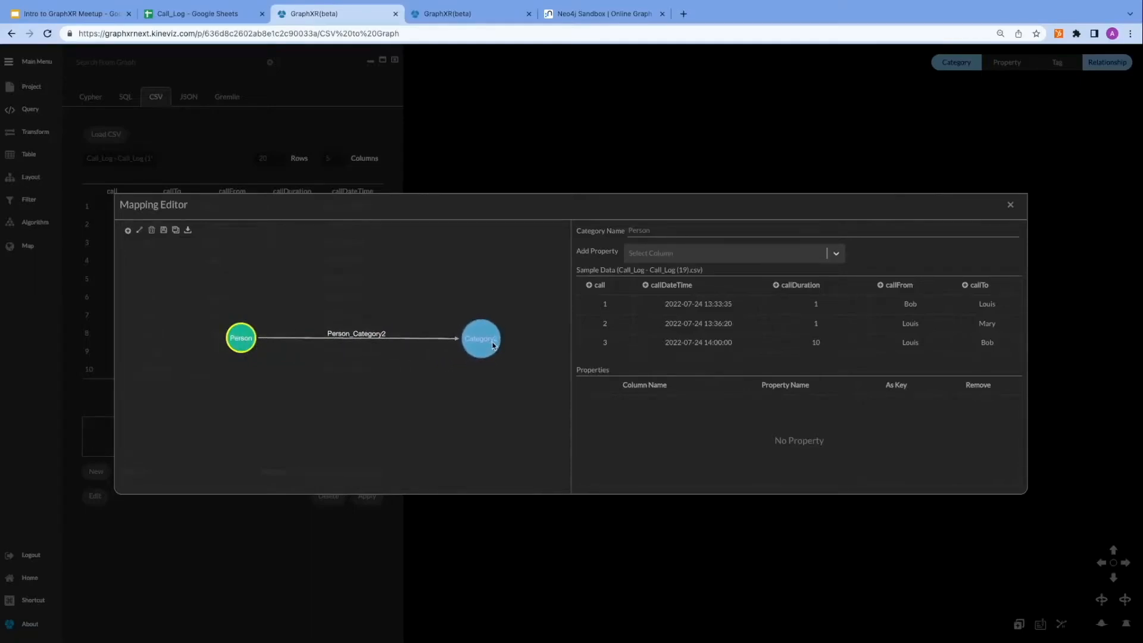
left_click(486, 345)
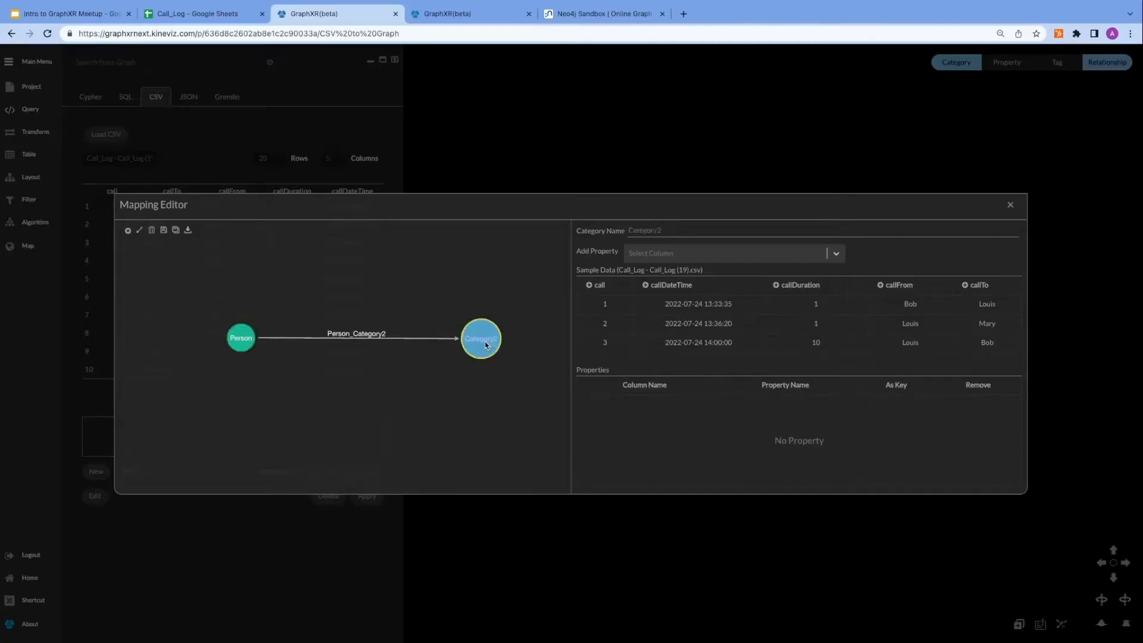
double_click(656, 230)
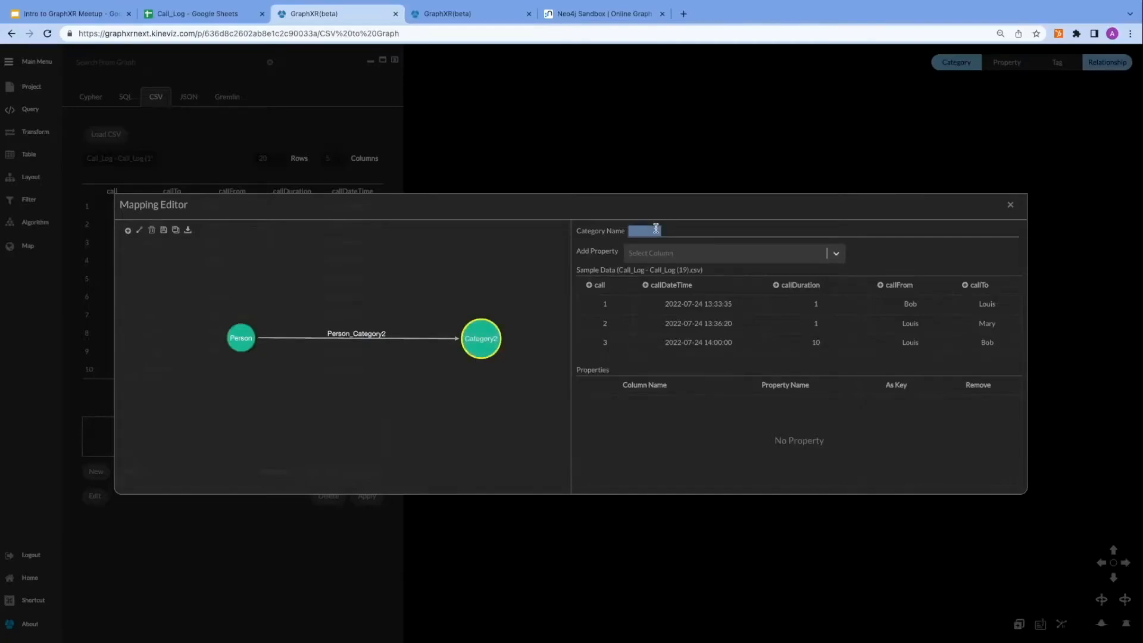
type("Pers")
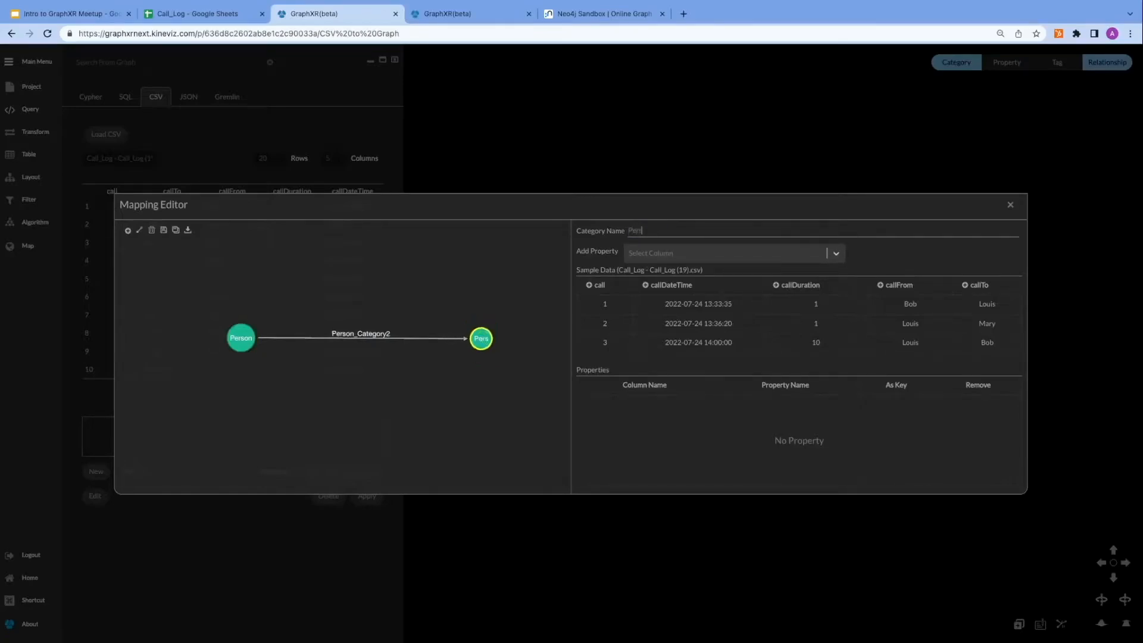
type("on")
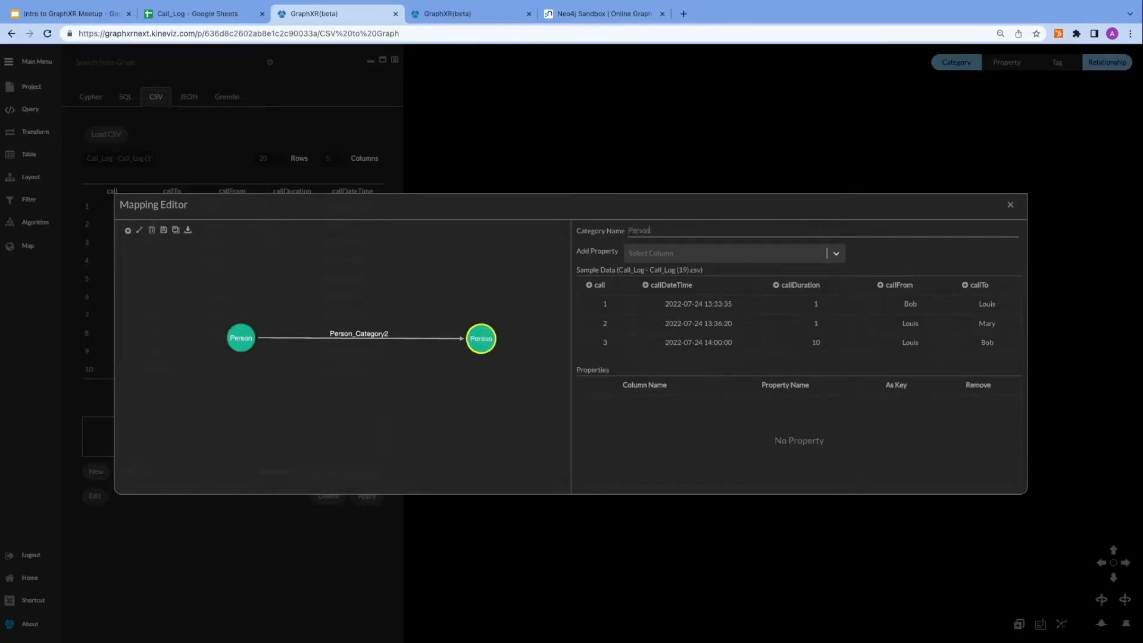
Step: Rename the relationship between the two Person categories as CALLED
left_click(365, 335)
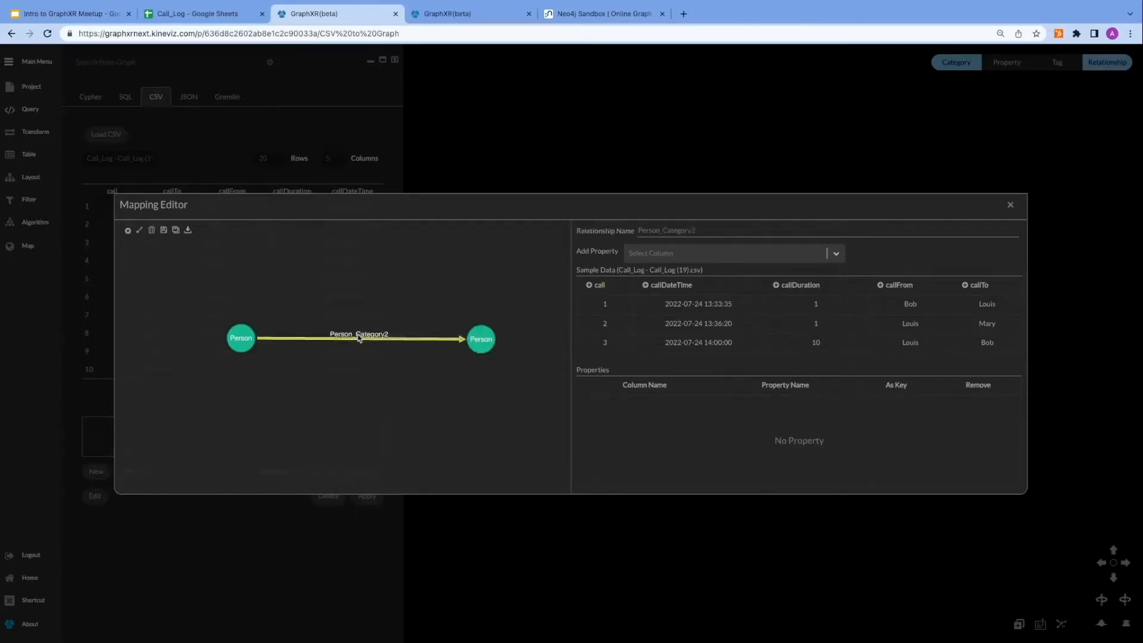
double_click(673, 230)
type("CALLL")
key("BackSpace")
type("ED")
Step: Add the callFrom column to the source Person category as the property Name and set it as key, checking the Call_Log sheet's columns
left_click(241, 348)
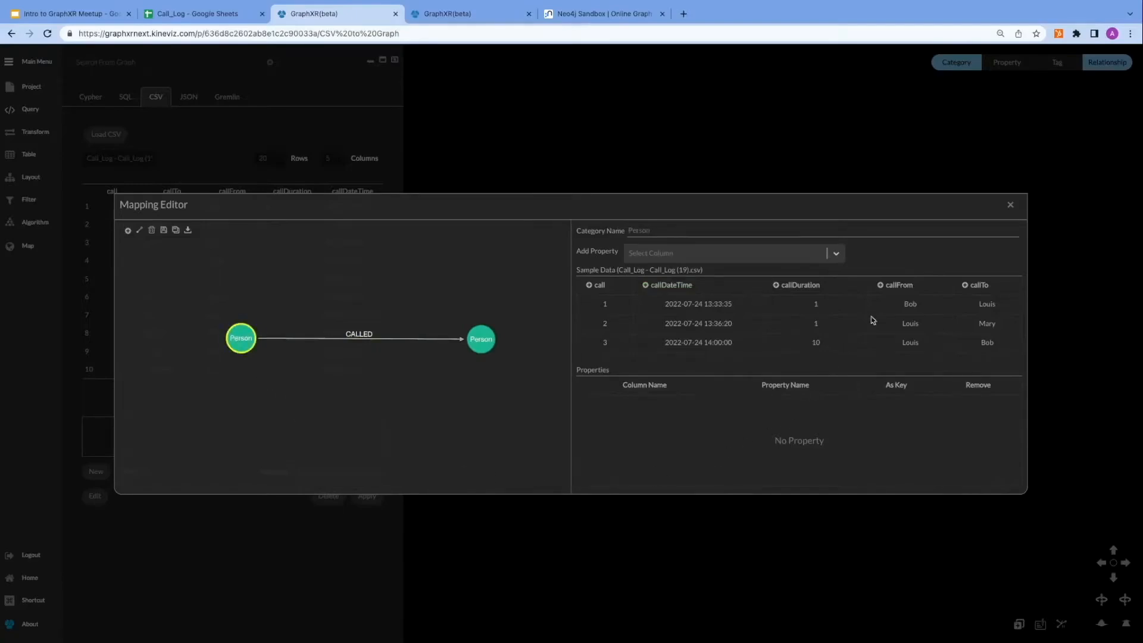
left_click(881, 286)
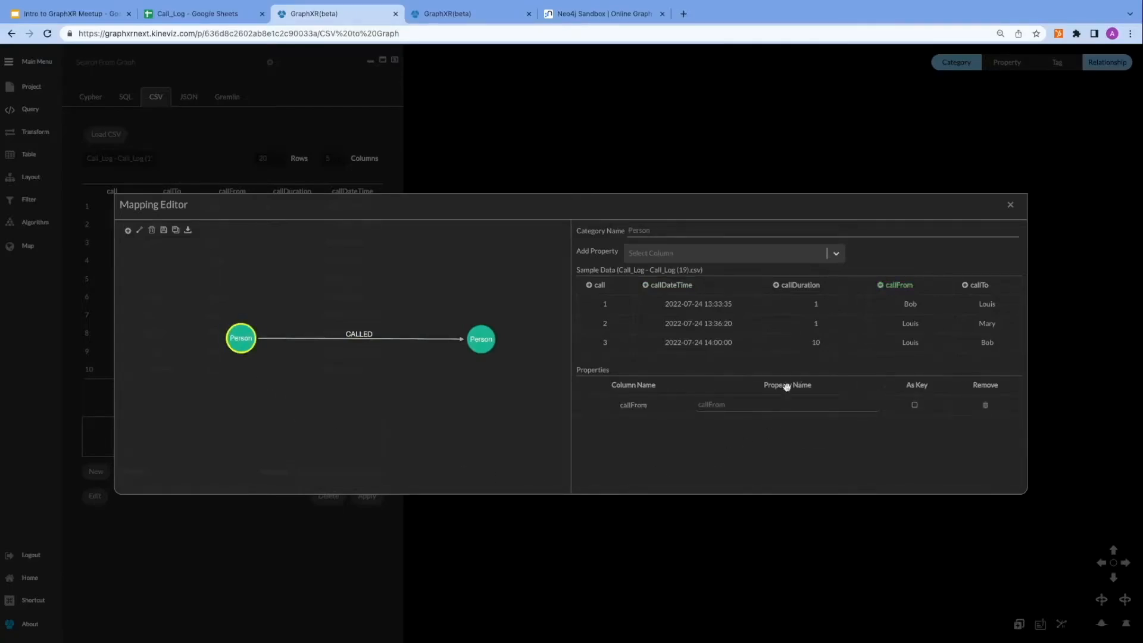
double_click(742, 405)
type("NAme")
key("BackSpace")
key("BackSpace")
type("ame")
left_click(211, 14)
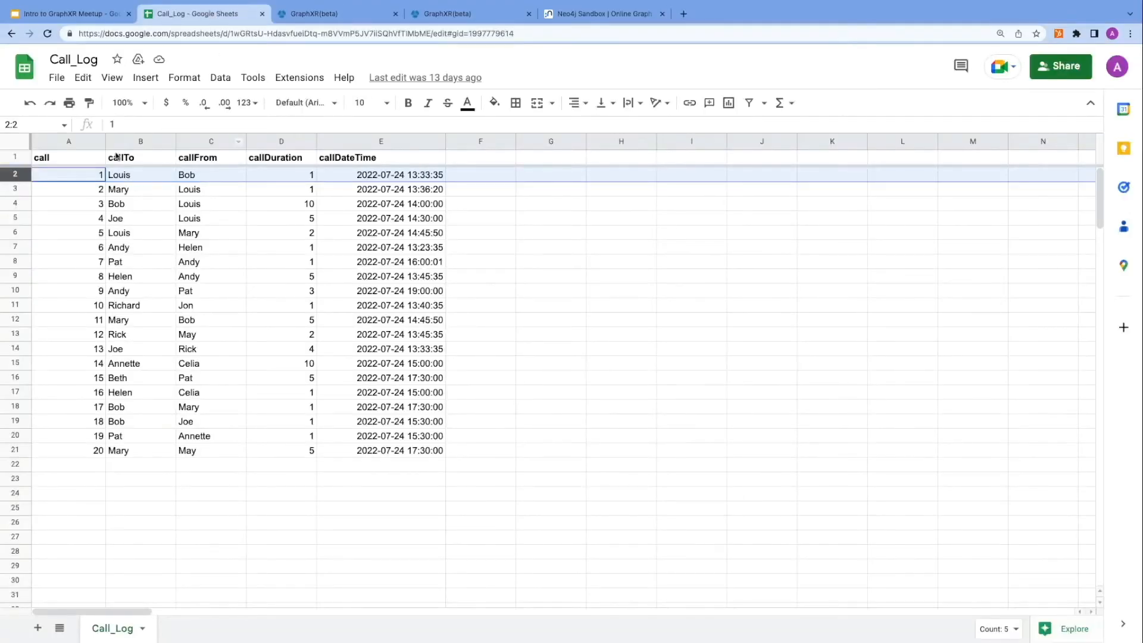
left_click(332, 18)
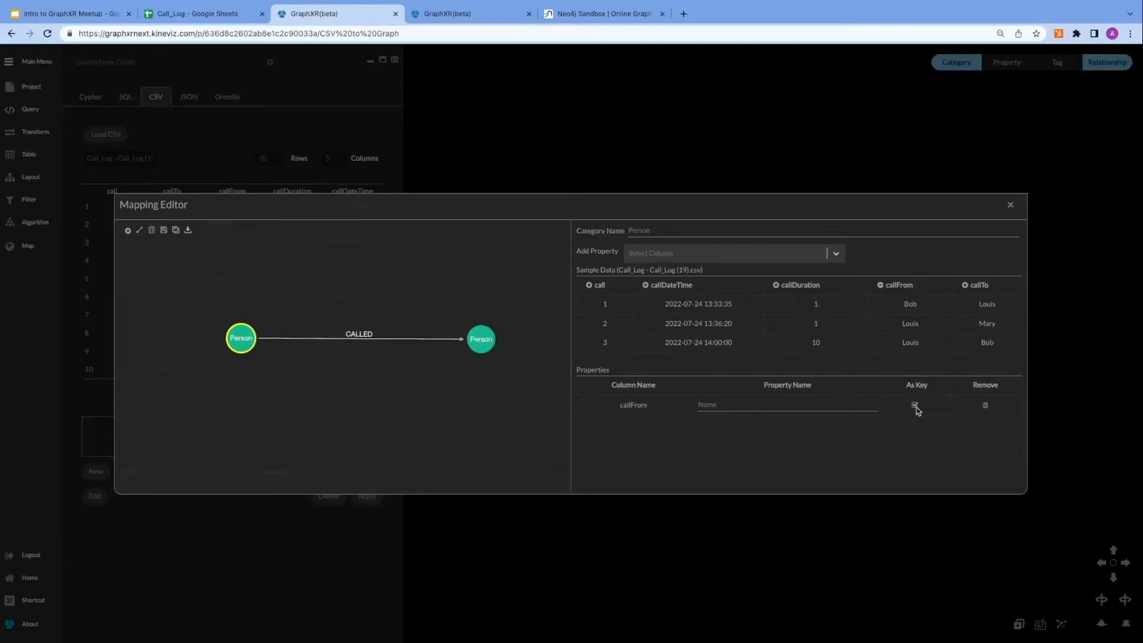
Step: Add the callTo column to the target Person category as the property Name and set it as key
left_click(486, 345)
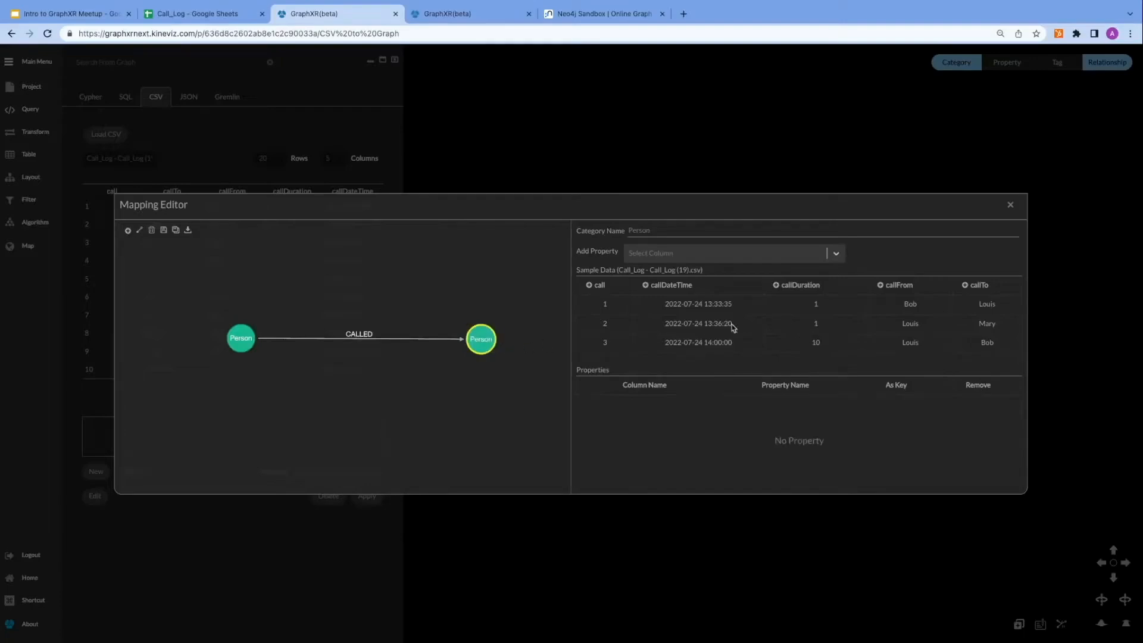
left_click(968, 288)
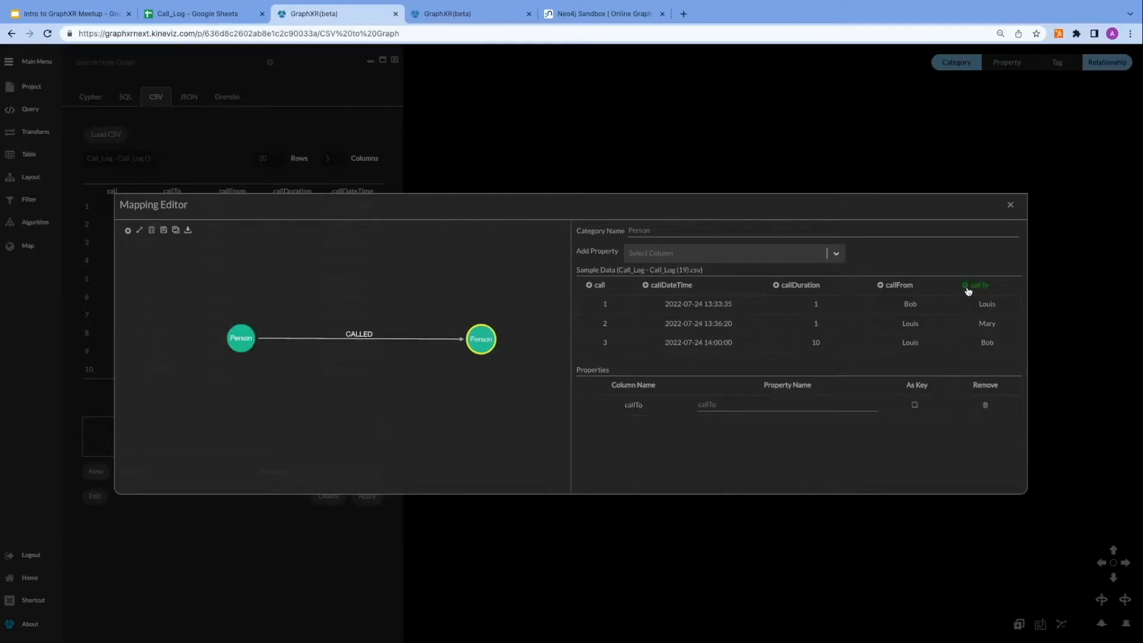
double_click(829, 404)
type("NAm")
type("ame")
left_click(916, 405)
Step: Add the call, callDateTime and callDuration columns as properties of the CALLED relationship
left_click(382, 341)
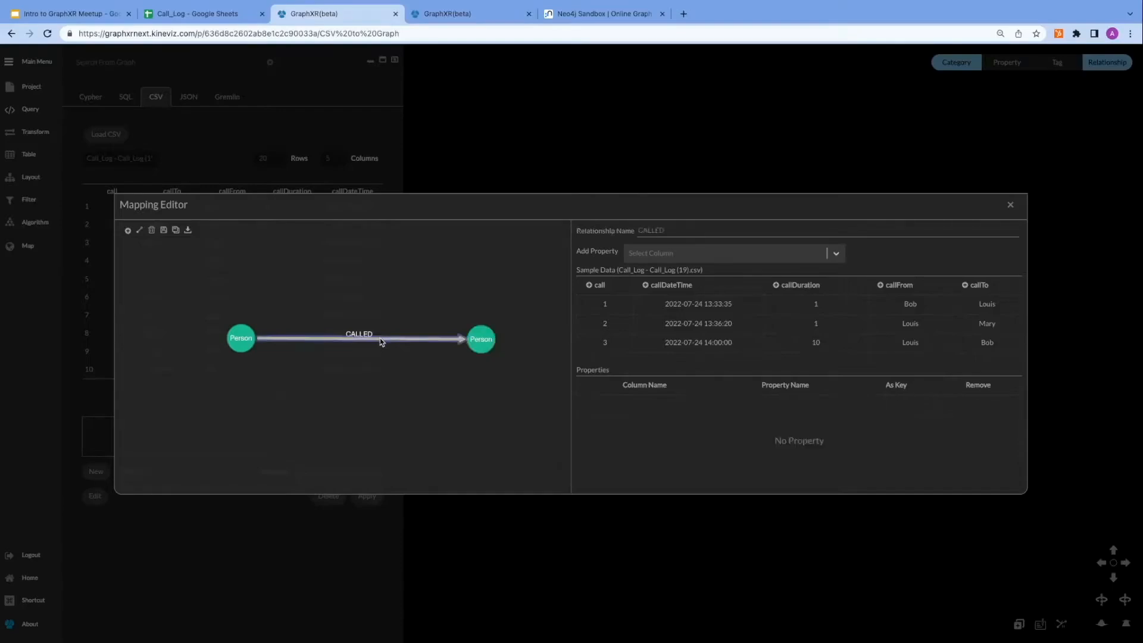
left_click(593, 286)
left_click(645, 286)
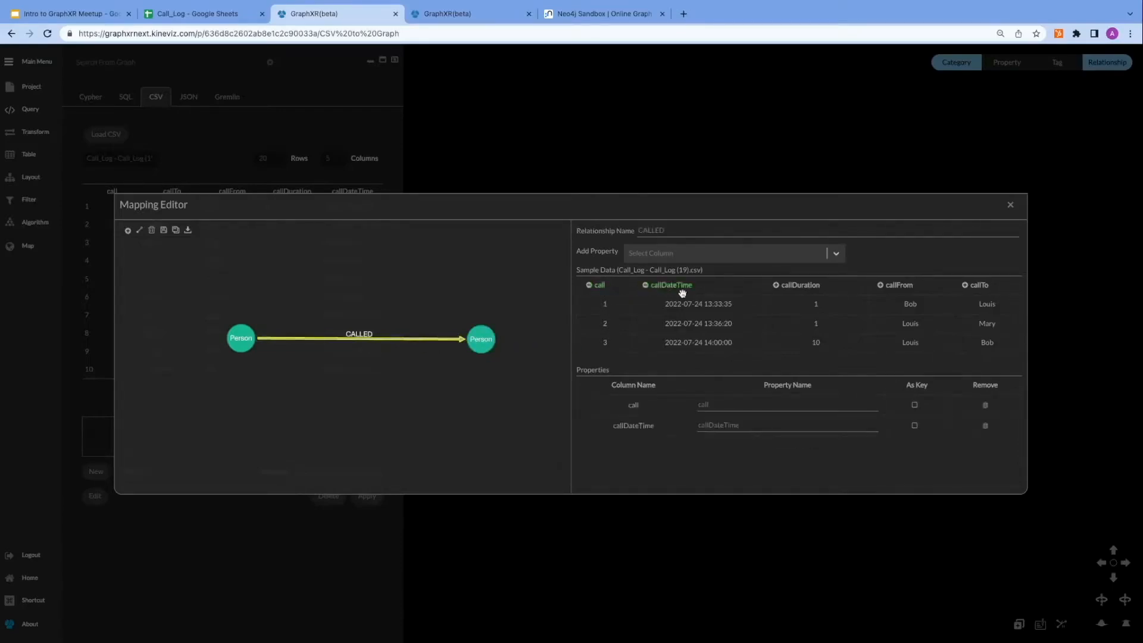
left_click(776, 287)
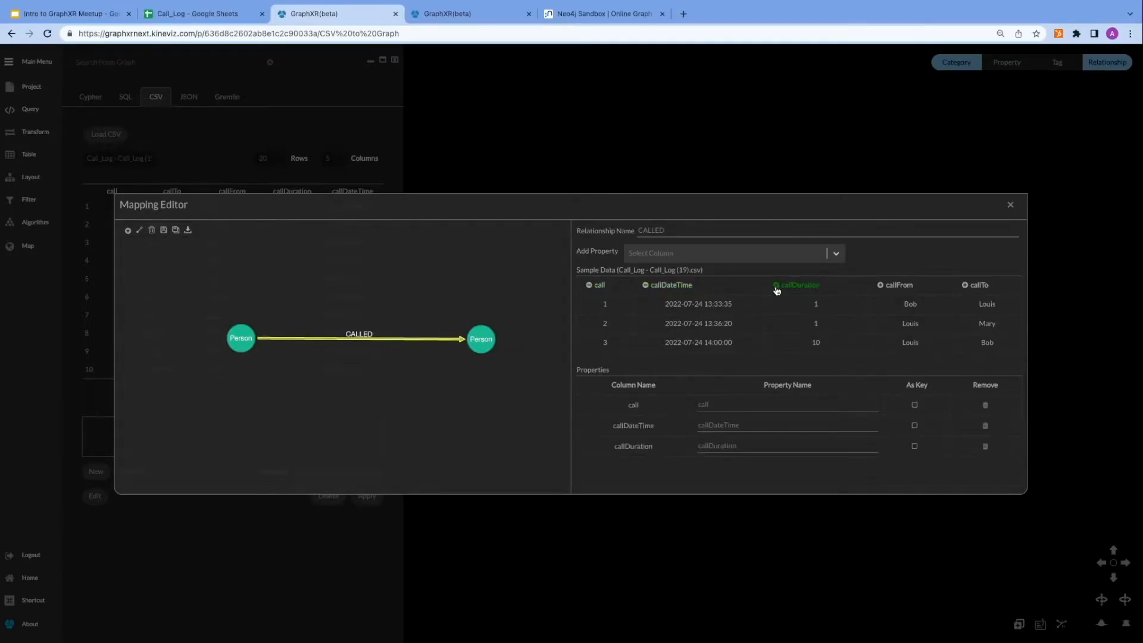
Step: Save the mapping under the name CALL LOG
left_click(166, 235)
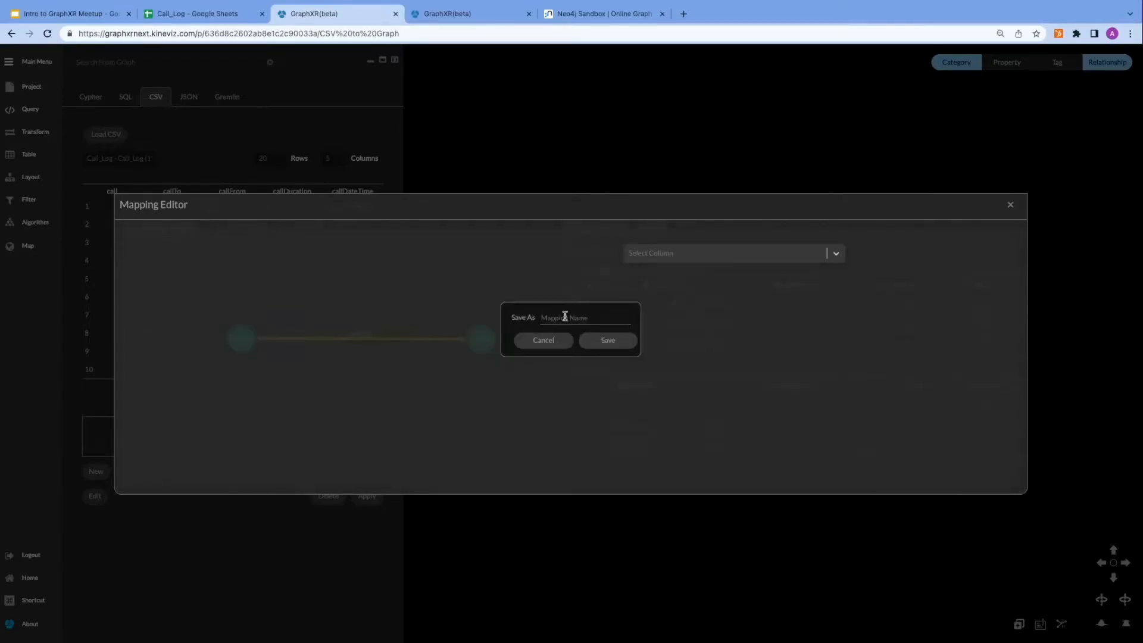
left_click(583, 320)
type("CALL LOG")
left_click(631, 344)
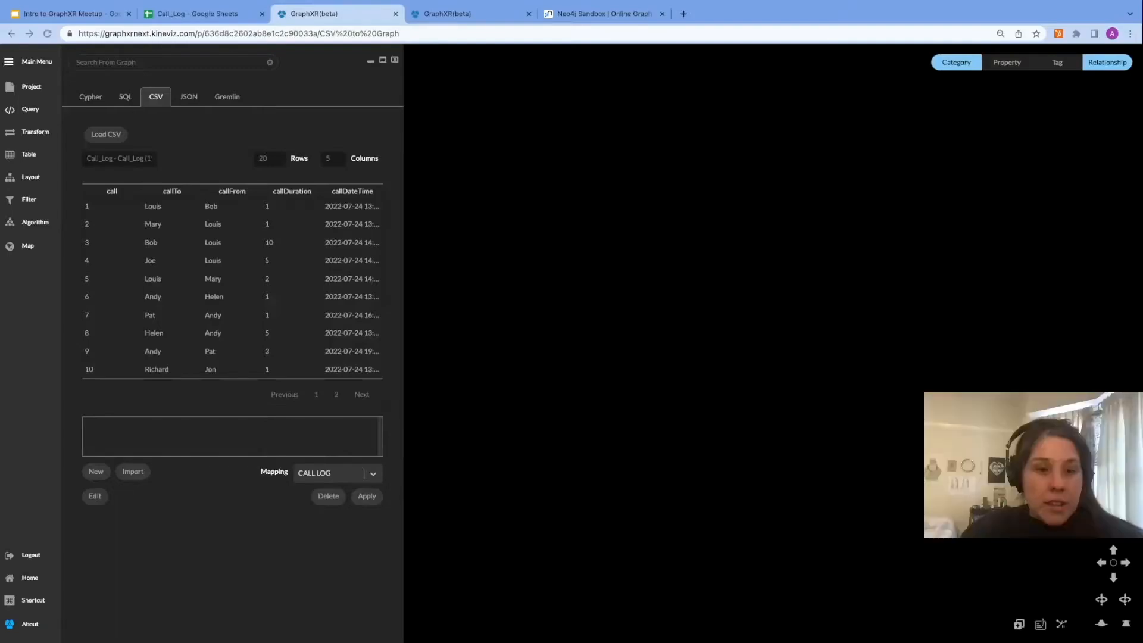
Step: Apply the CALL LOG mapping to generate the graph, and close the query panel
left_click(368, 497)
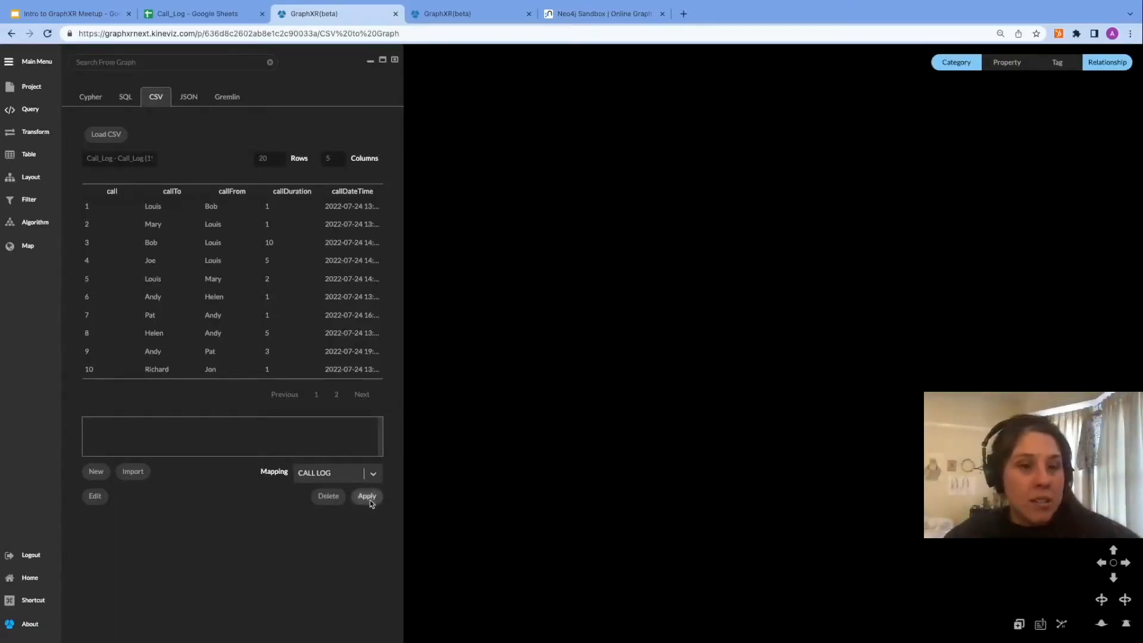
left_click_drag(553, 482, 798, 421)
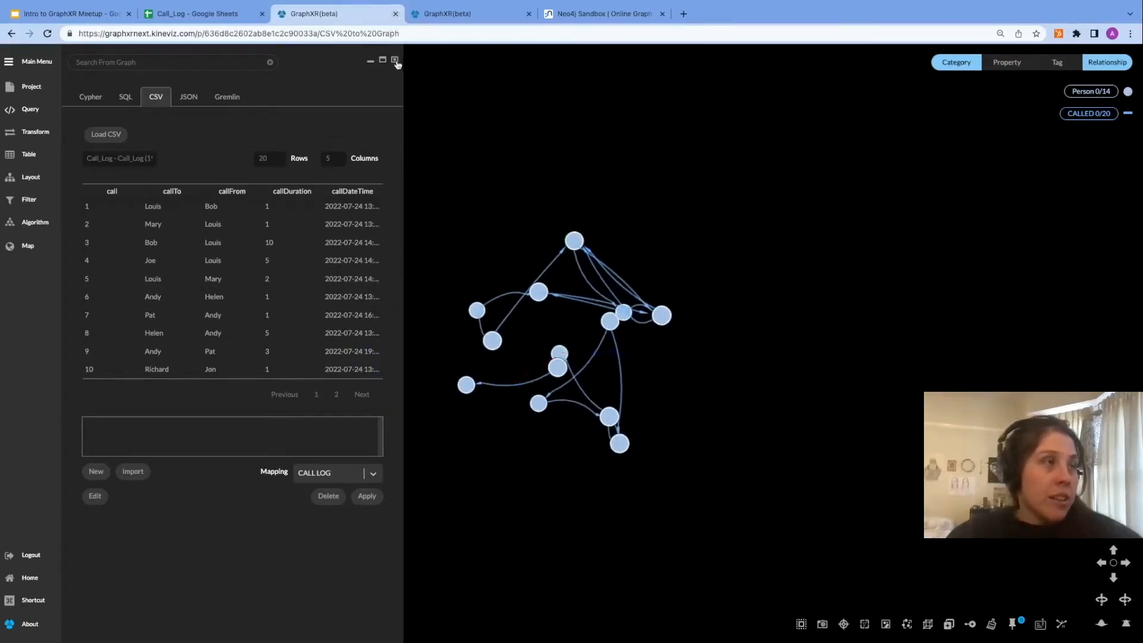
left_click(395, 61)
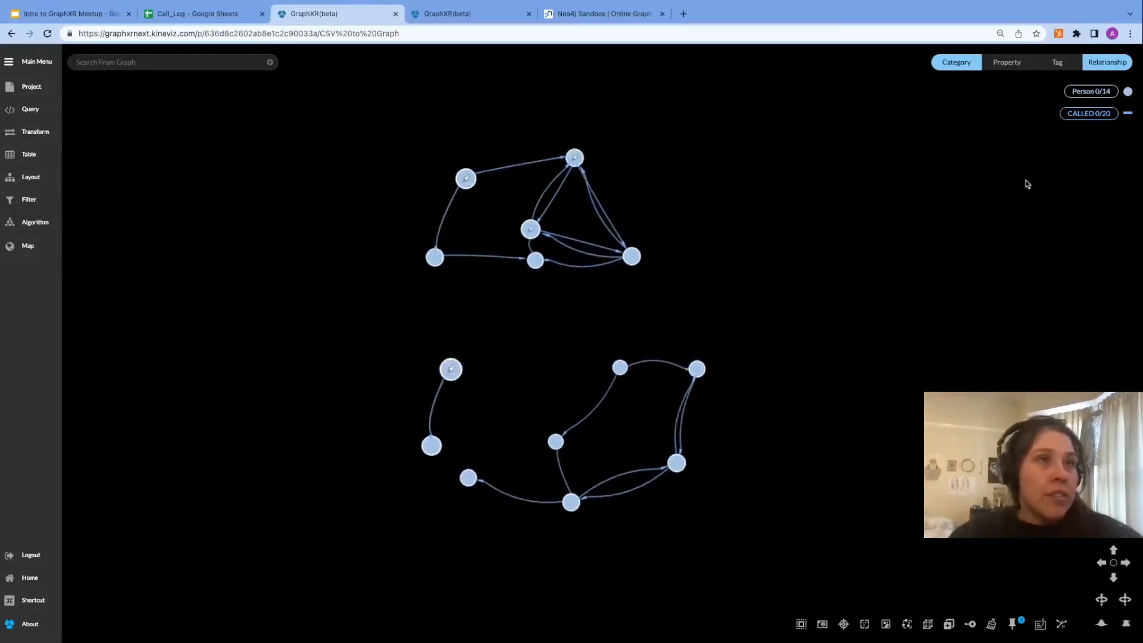
Step: Change the icon of the Person nodes to the person symbol found by searching the icons for "person"
left_click(1128, 92)
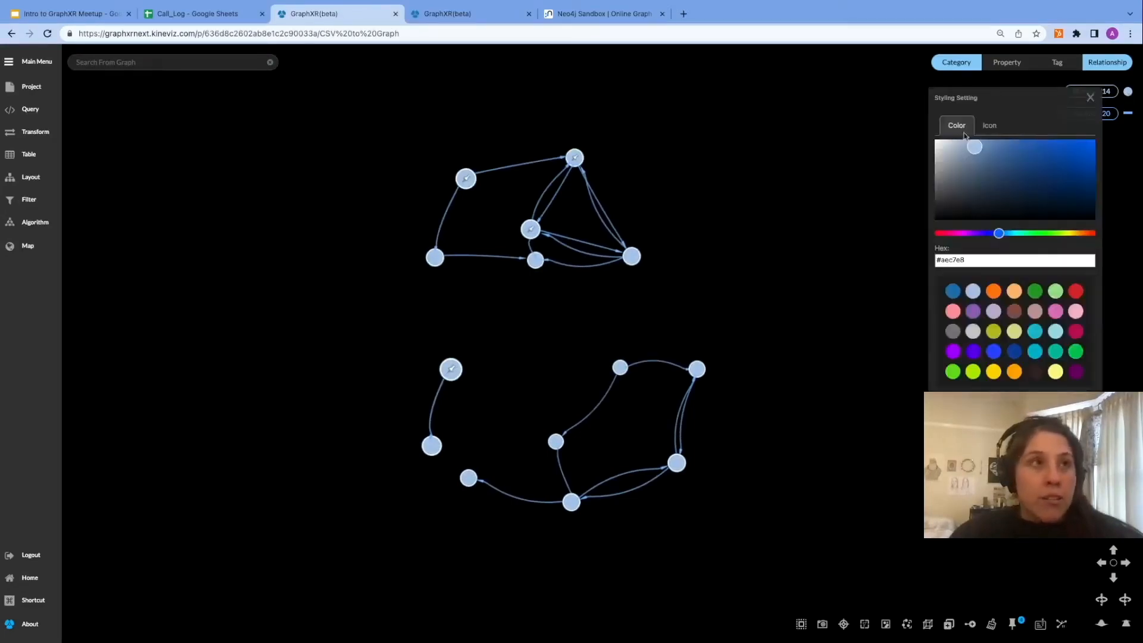
left_click(990, 126)
left_click(982, 146)
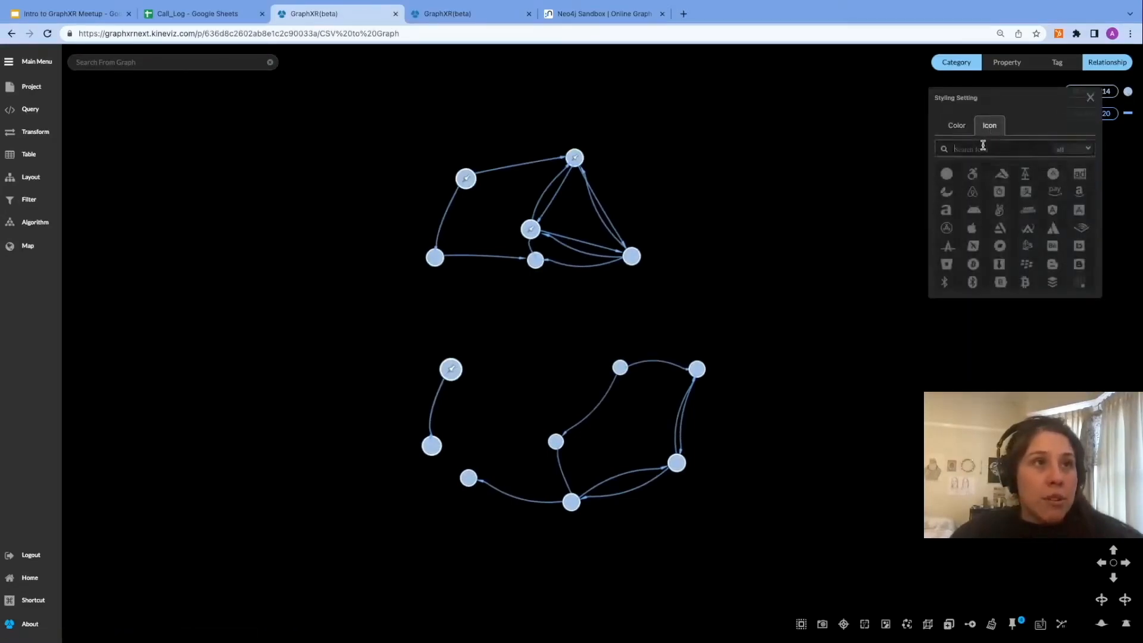
type("person")
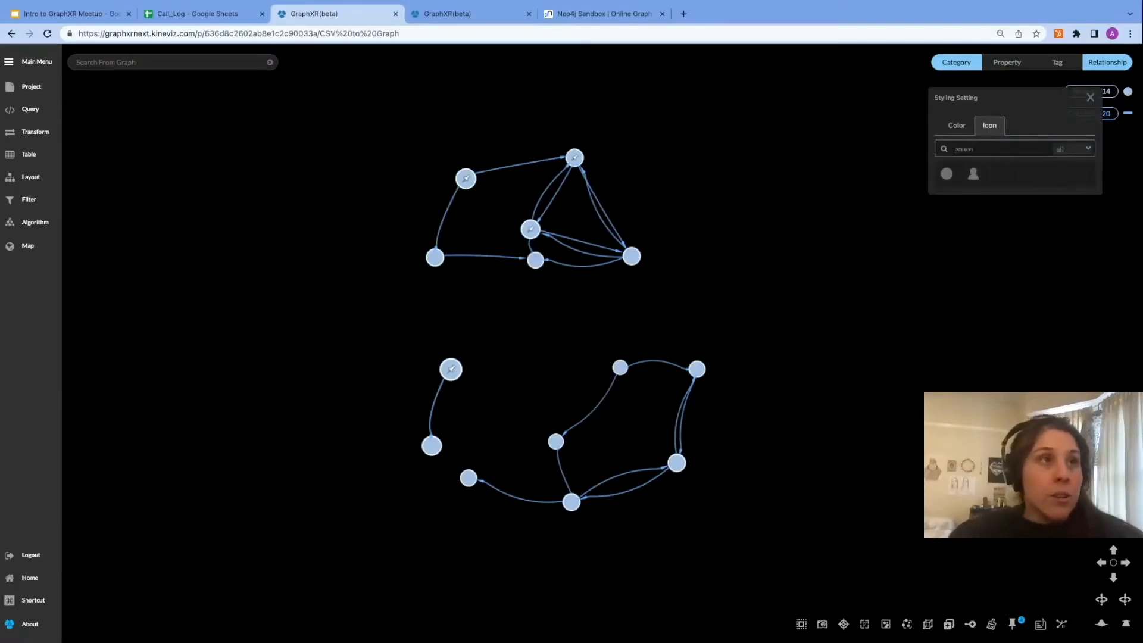
left_click(977, 178)
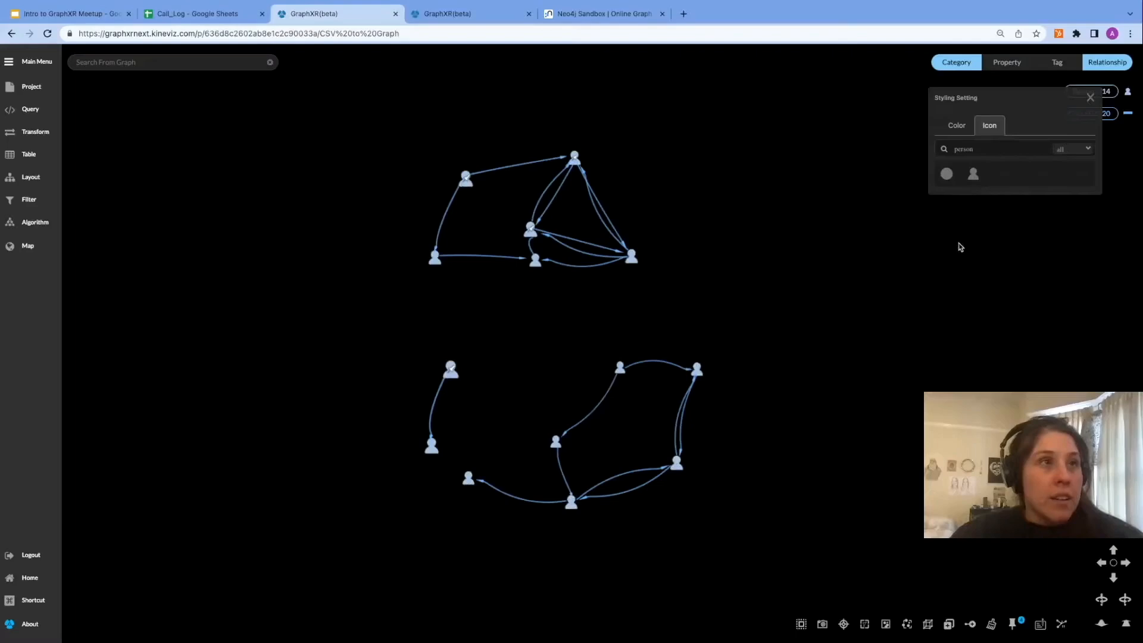
left_click(1091, 99)
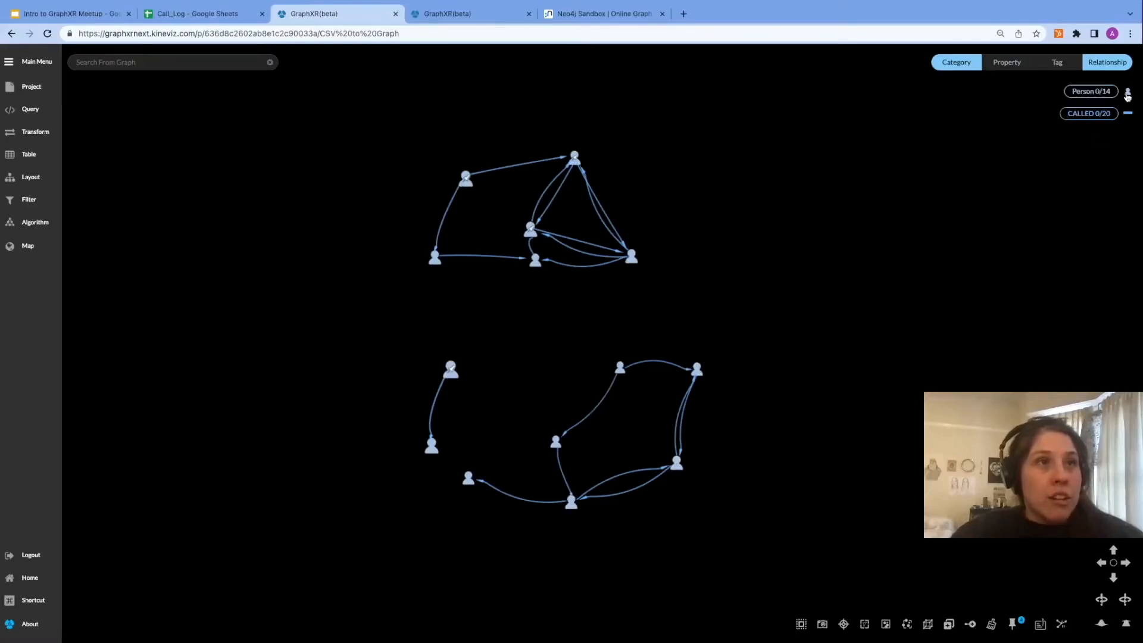
Step: Recolour the CALLED relationships light red and nudge one Person node in the upper cluster to a new position
left_click(1129, 115)
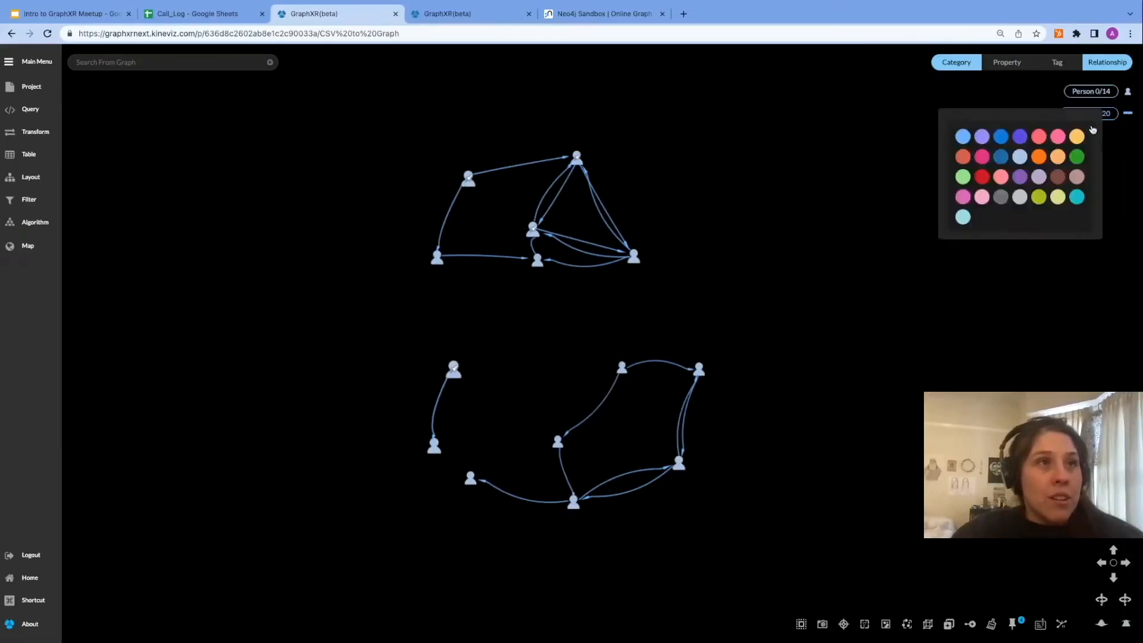
left_click(1039, 137)
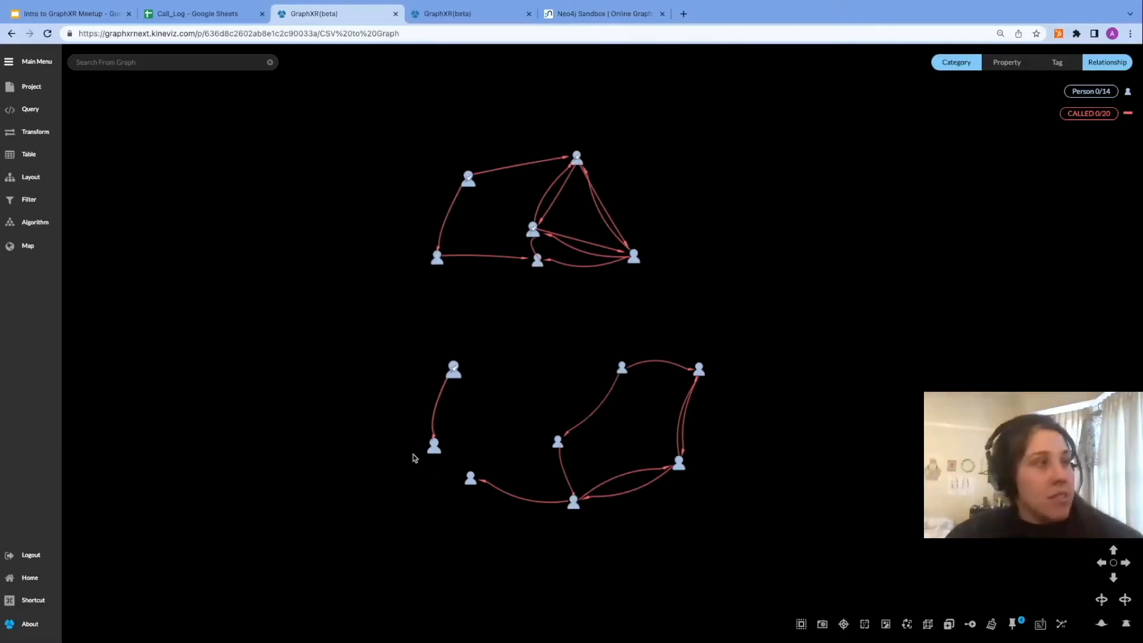
left_click_drag(535, 231, 553, 217)
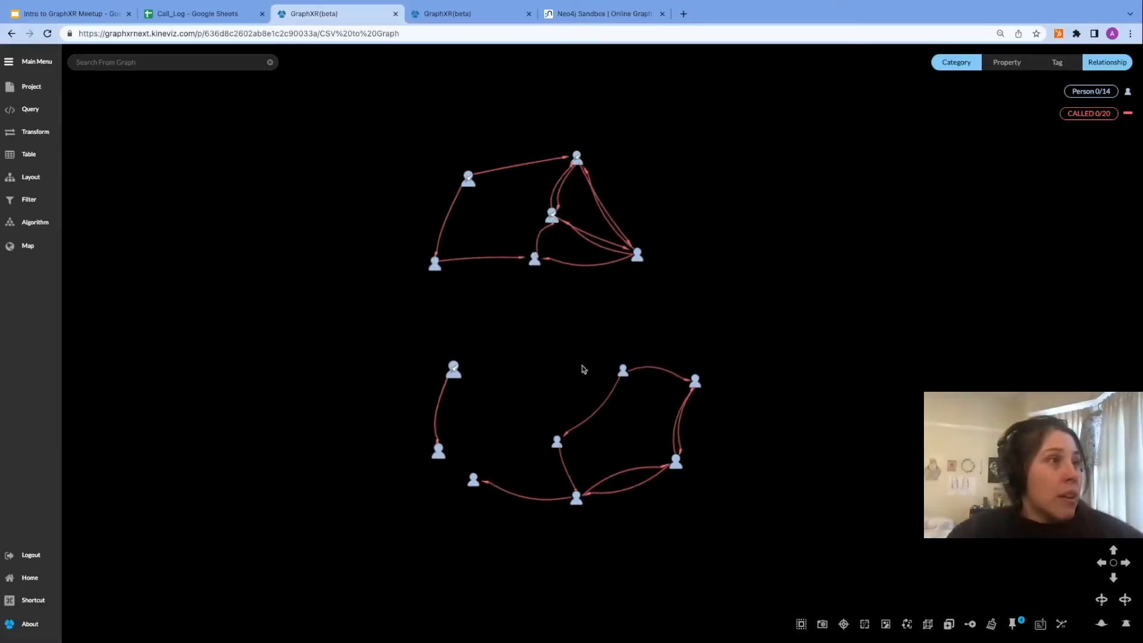
Step: Caption the Person nodes with their Name property in the project's category settings
left_click(32, 88)
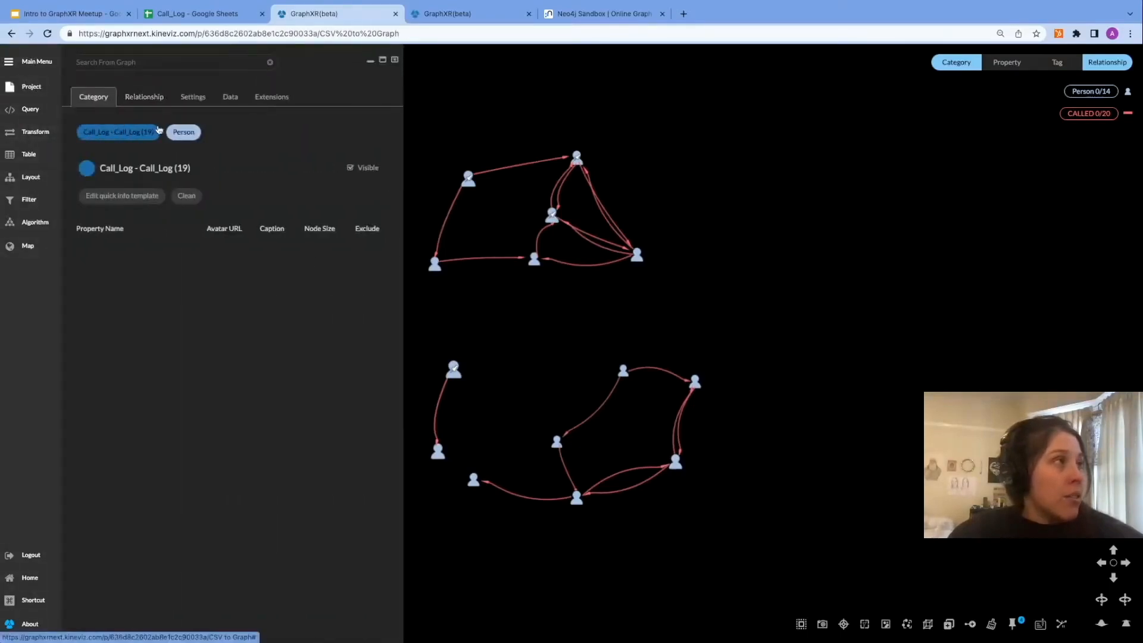
left_click(177, 135)
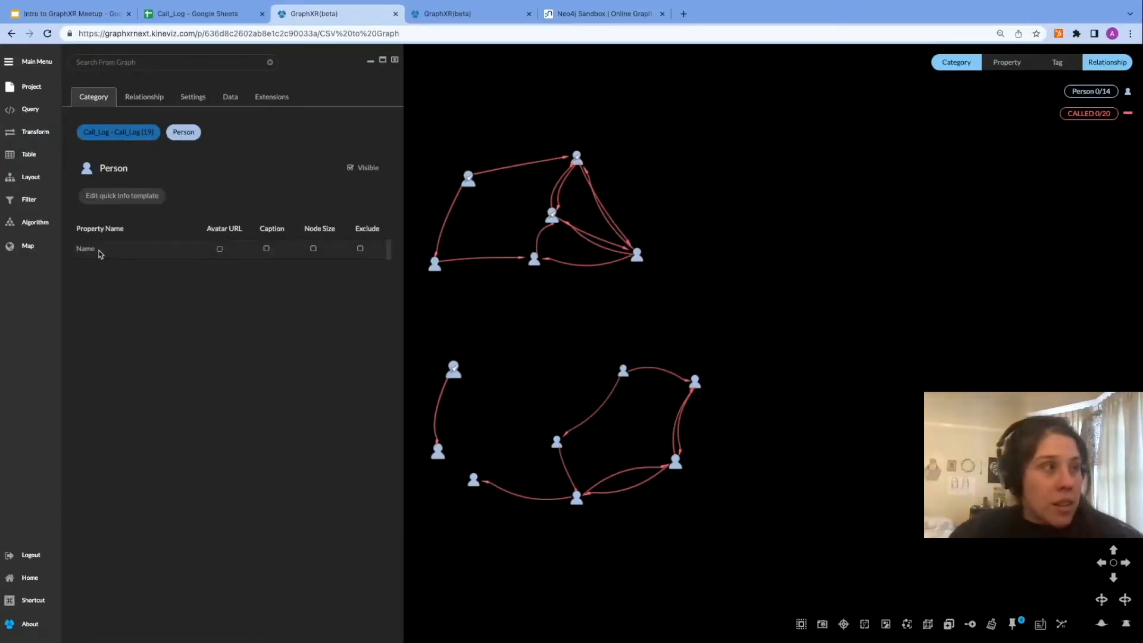
left_click(266, 249)
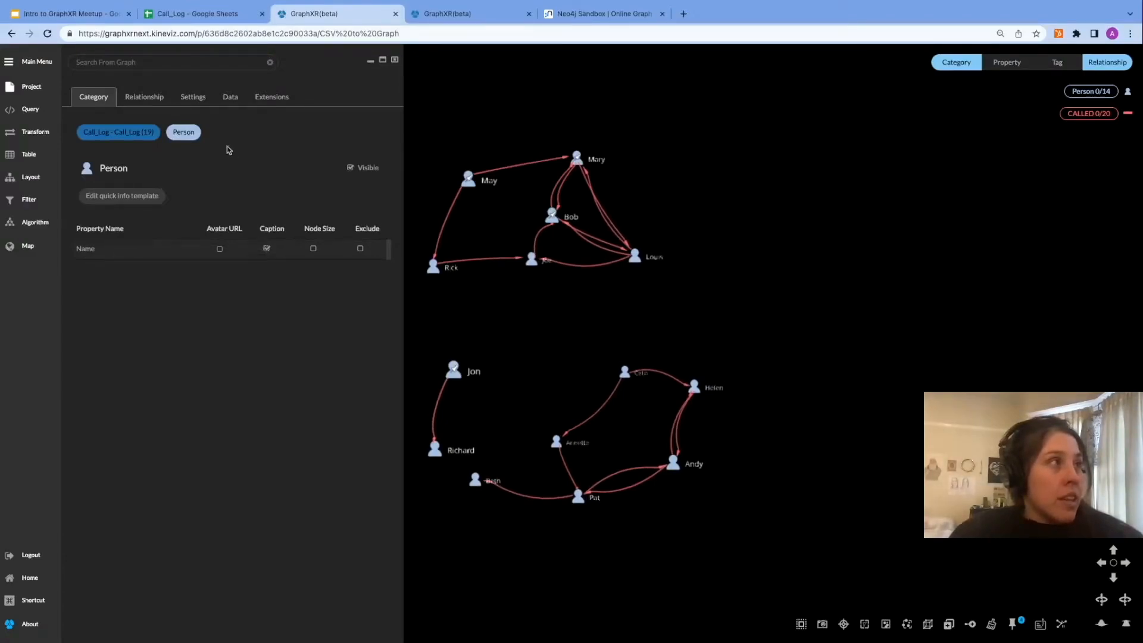
Step: Show the relationship names on the graph and set the caption size scale to 1.2
left_click(191, 102)
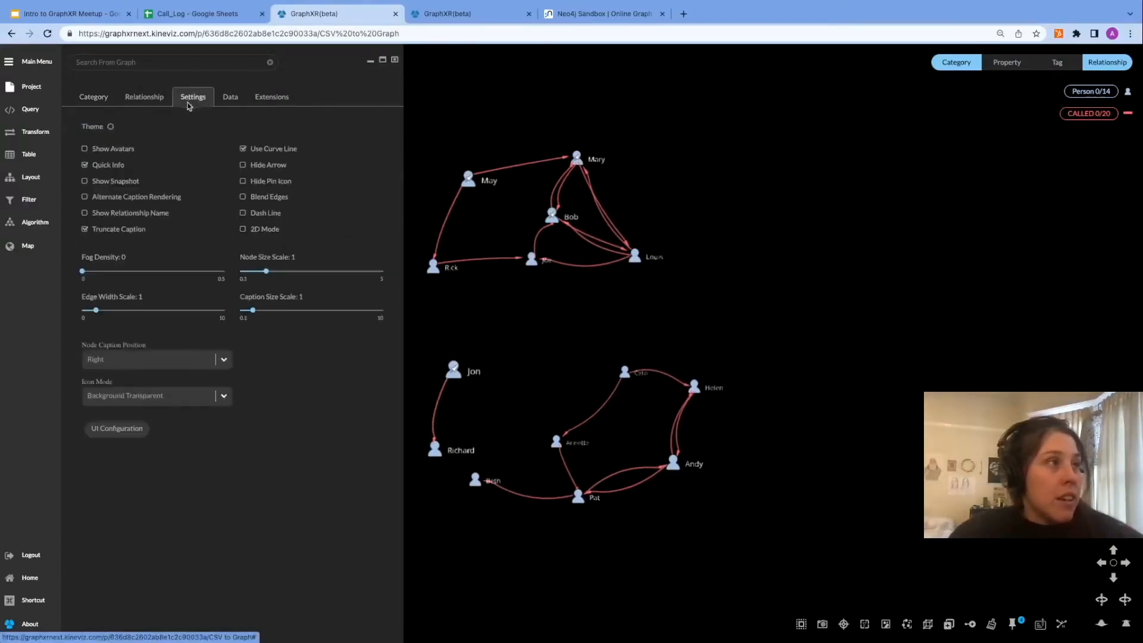
left_click(84, 213)
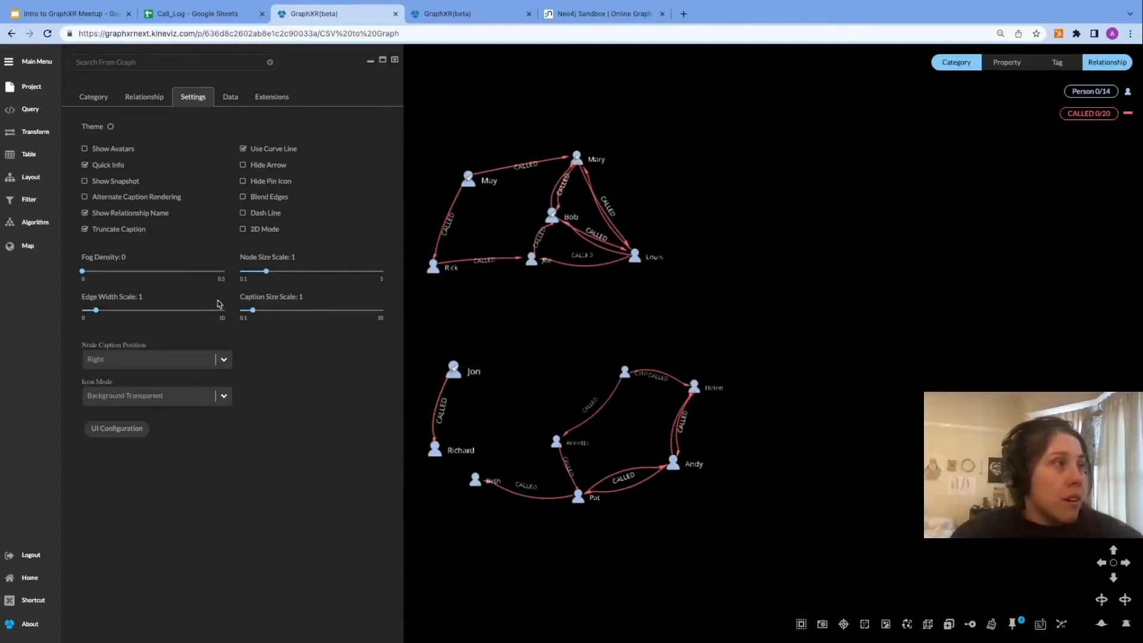
mouse_move(252, 310)
left_mouse_down()
mouse_move(297, 313)
mouse_move(241, 310)
mouse_move(256, 311)
left_mouse_up()
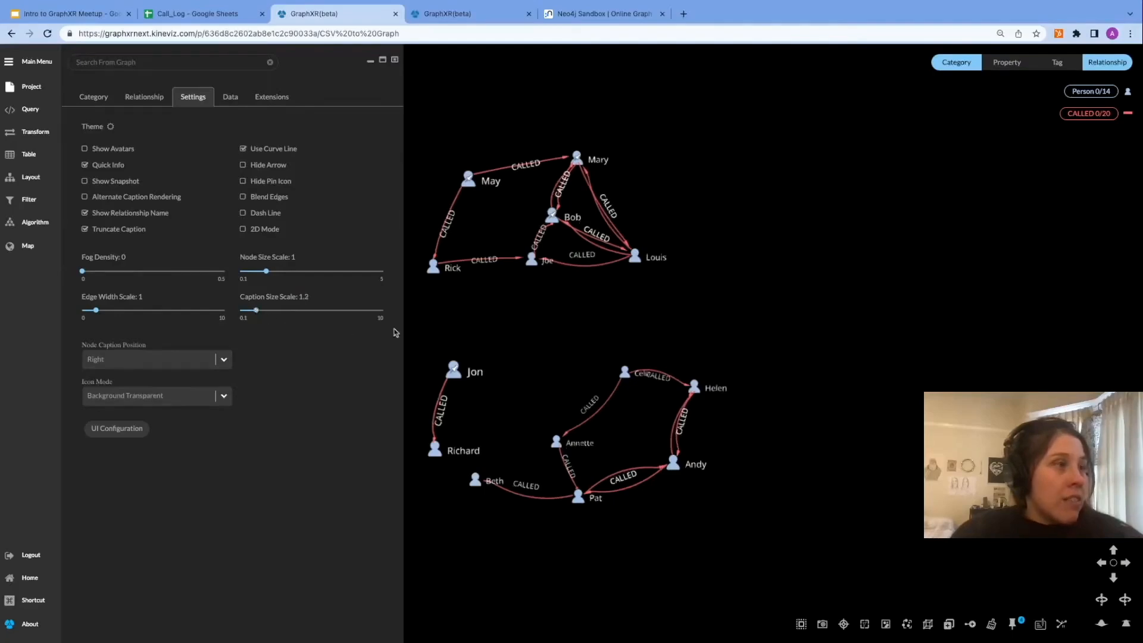
Step: Turn on 2D mode for the graph and close the project settings
left_click(243, 230)
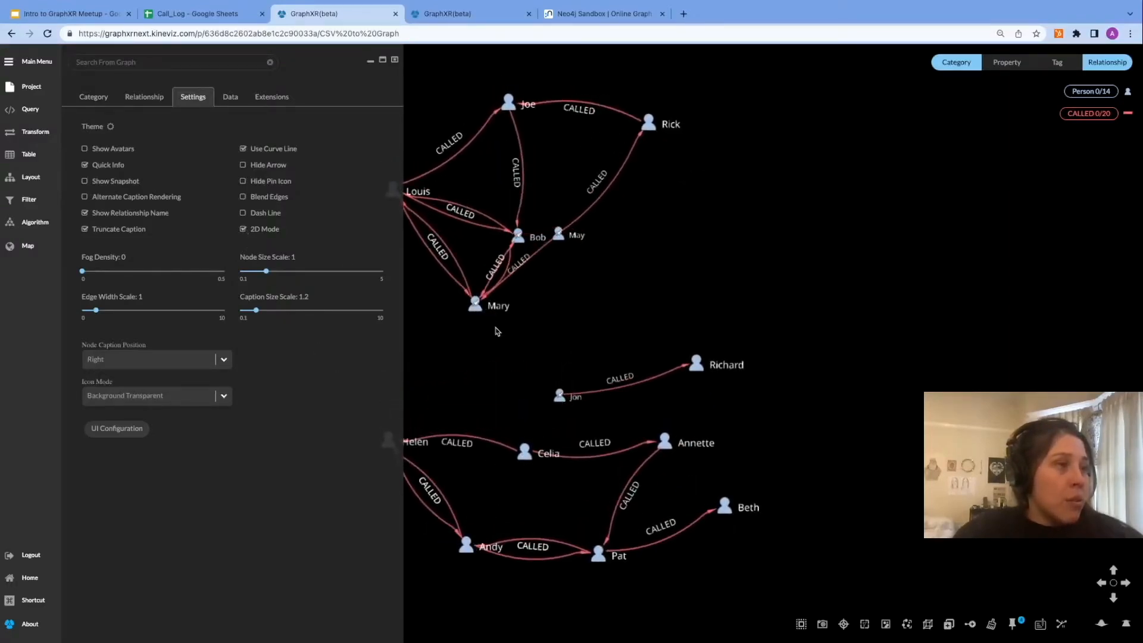
scroll(498, 329, "up", 3)
scroll(498, 327, "down", 5)
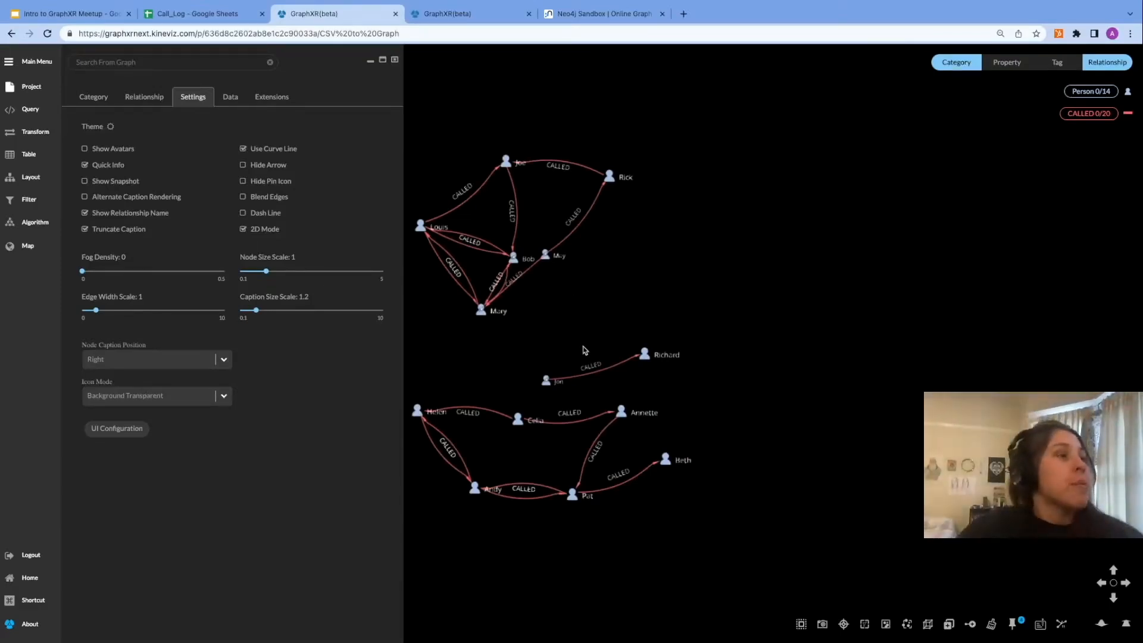
left_click(395, 60)
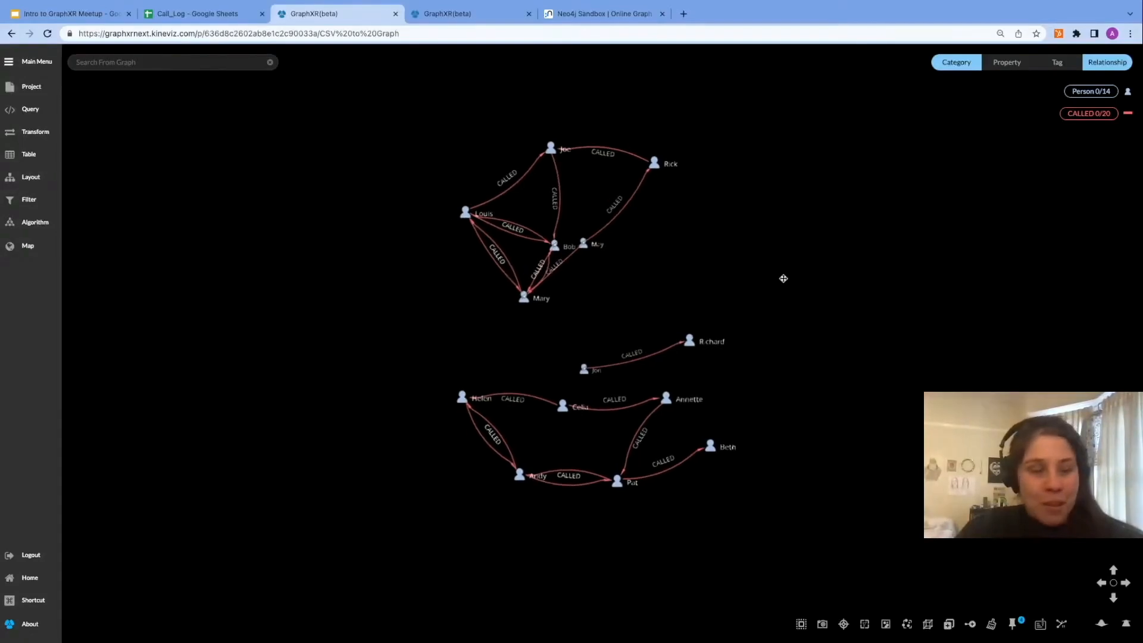
scroll(805, 298, "up", 5)
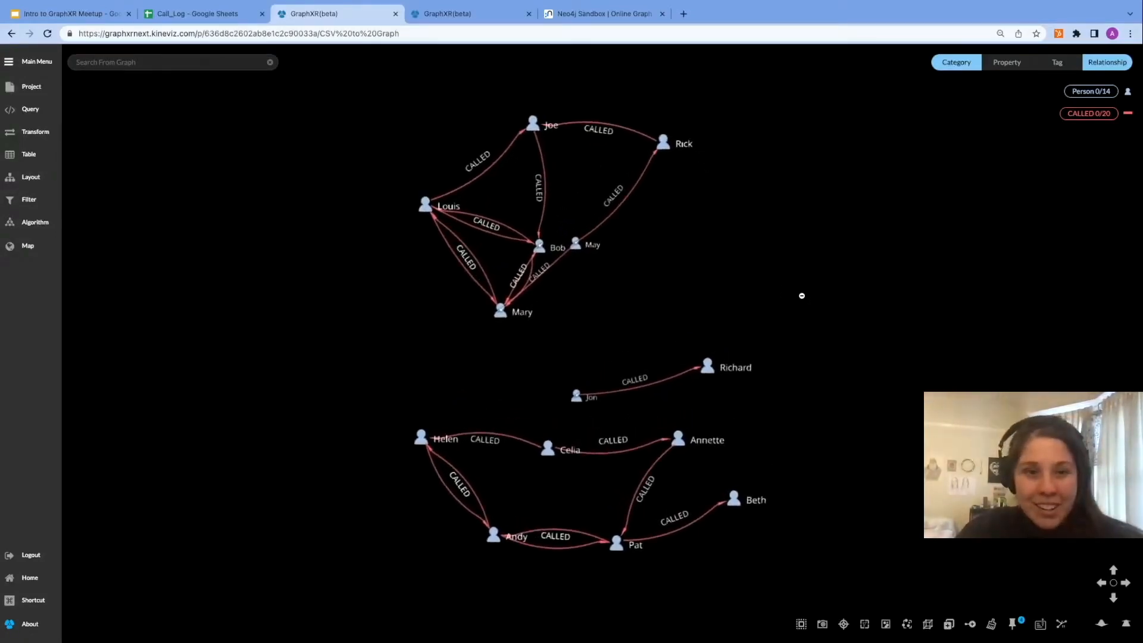
Step: Hide the pin icons on the nodes through the project settings, and close the settings again
left_click(40, 93)
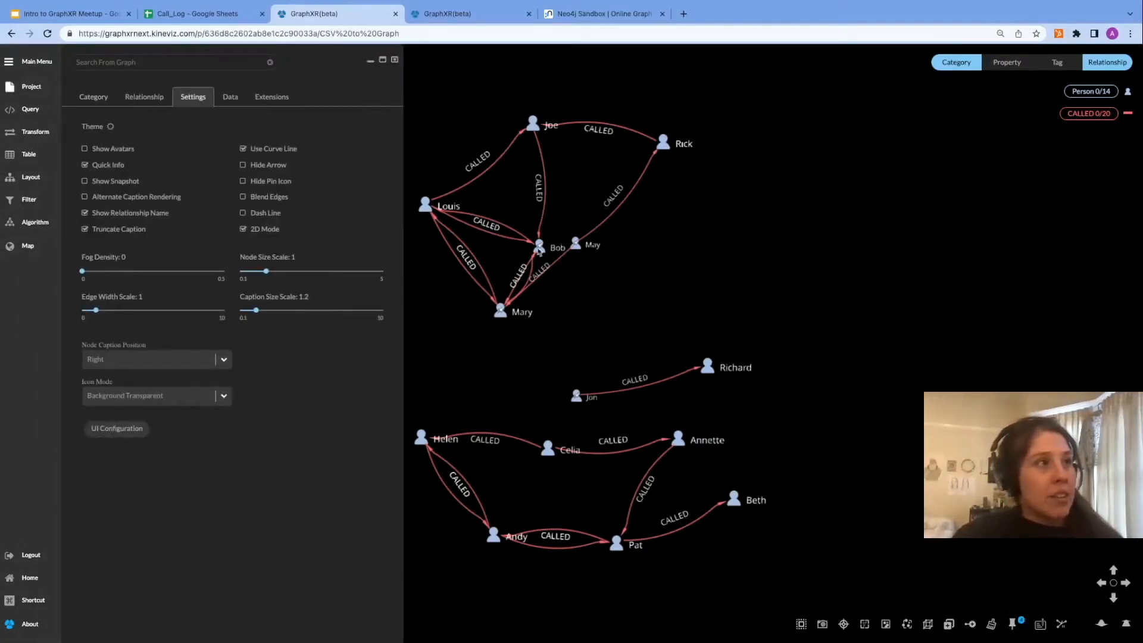
mouse_move(539, 252)
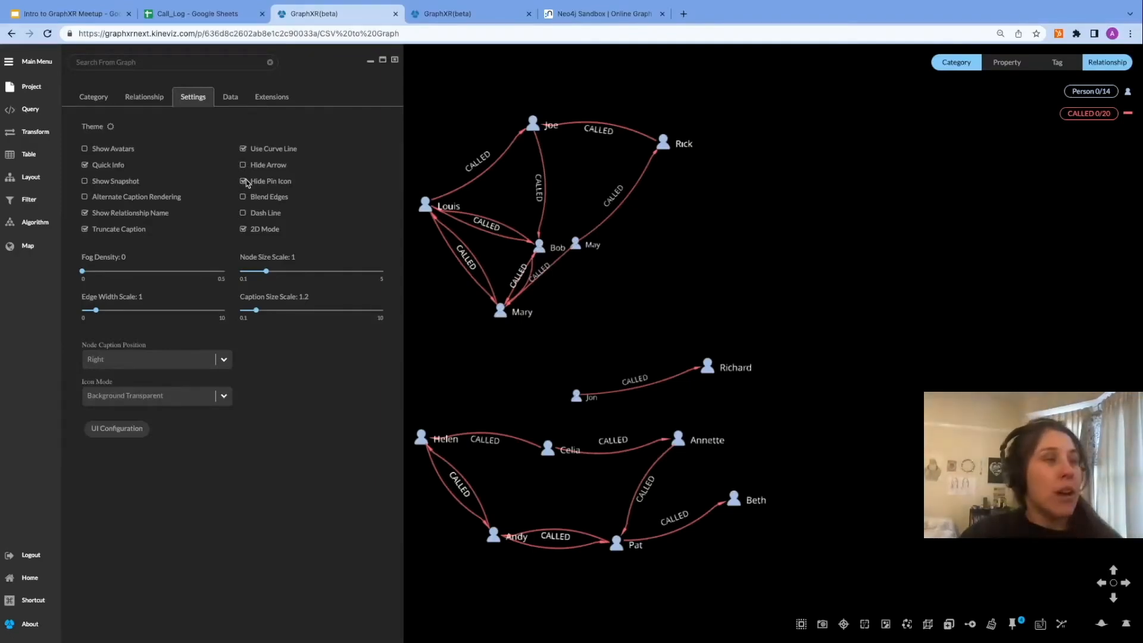
left_click(396, 60)
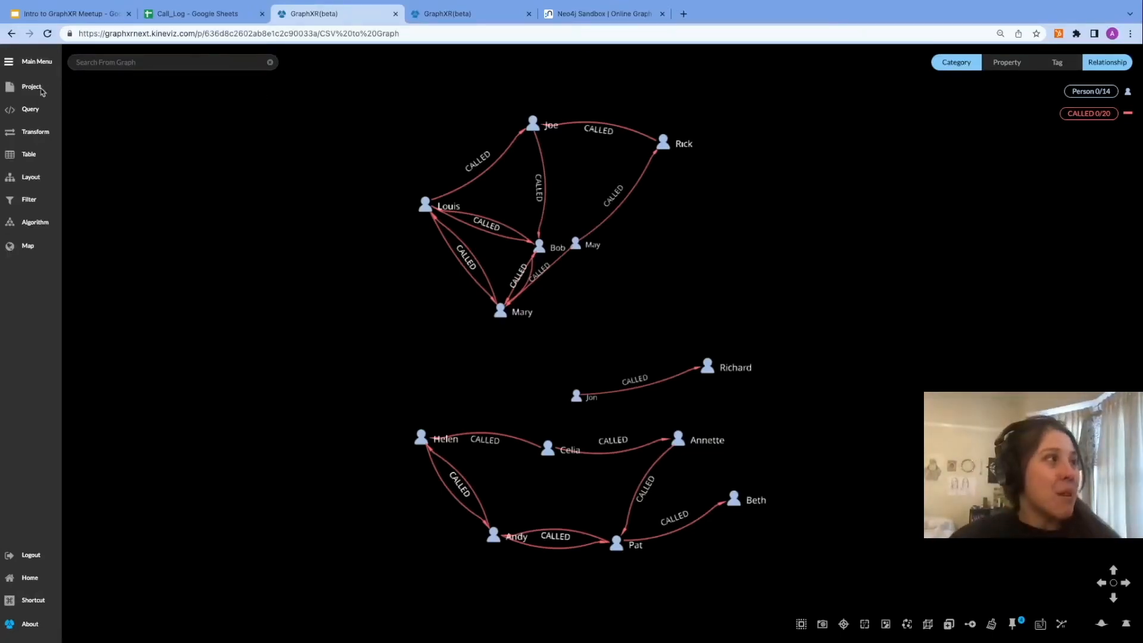
Step: Save the current graph as a view named "Call log" in the project's data options
left_click(25, 89)
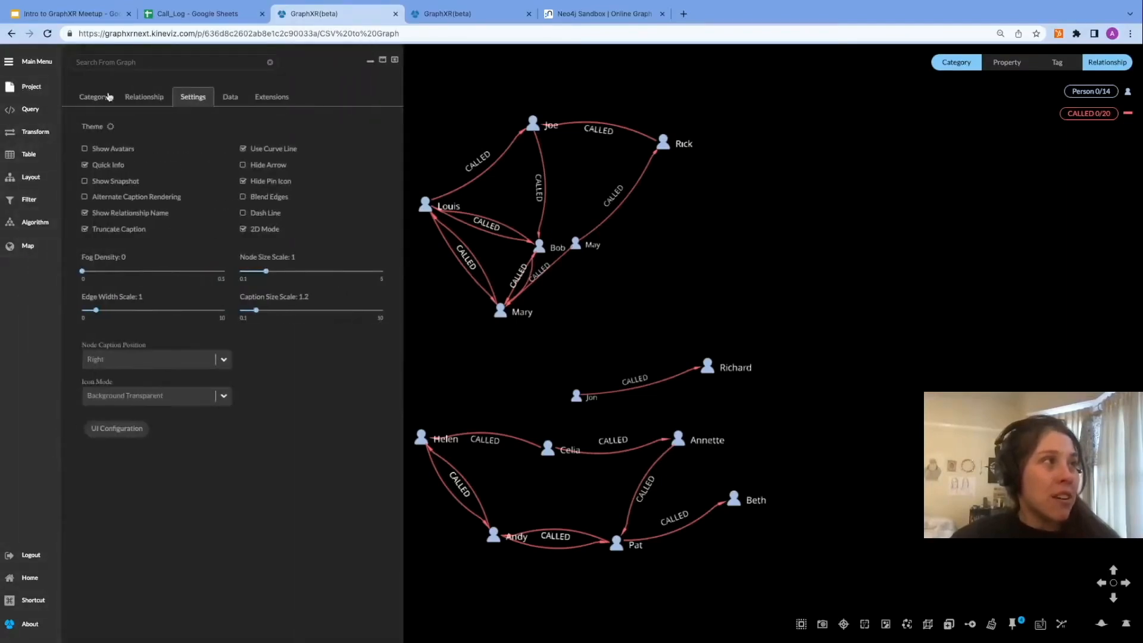
left_click(231, 100)
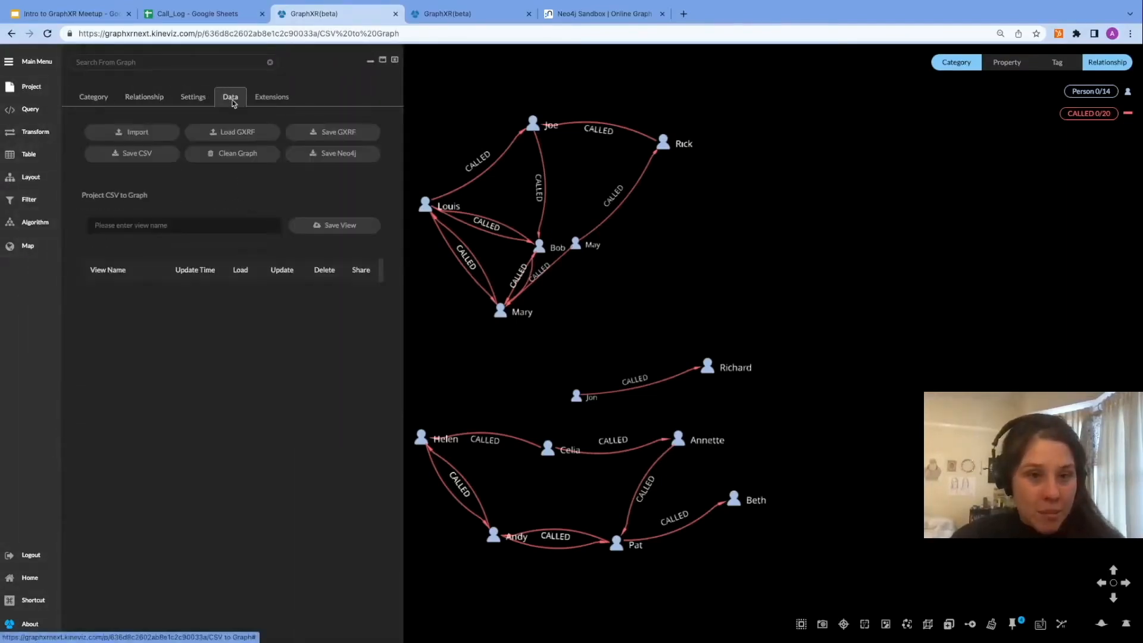
left_click(233, 226)
type("Call log")
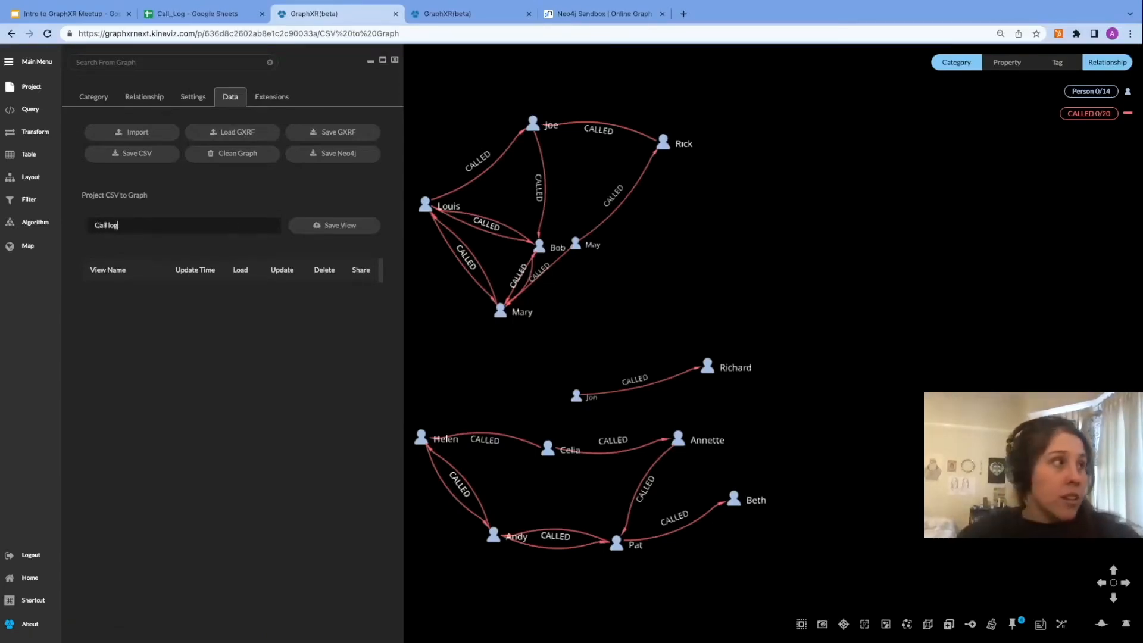
left_click(360, 227)
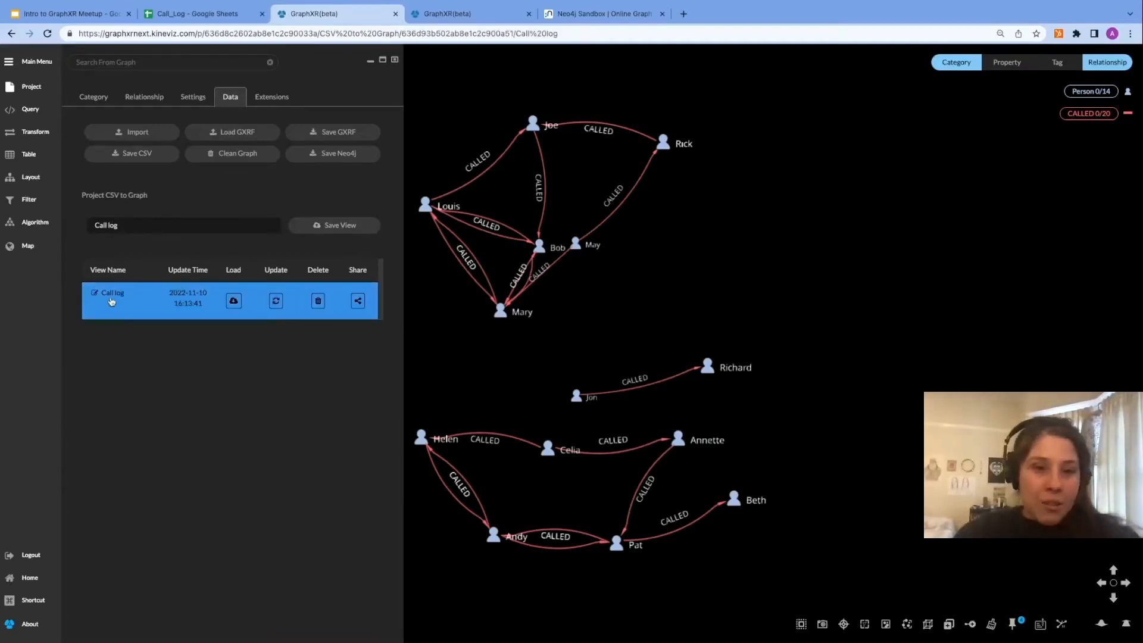
Step: Share the Call log view and examine its share link and the shared graph
left_click(357, 302)
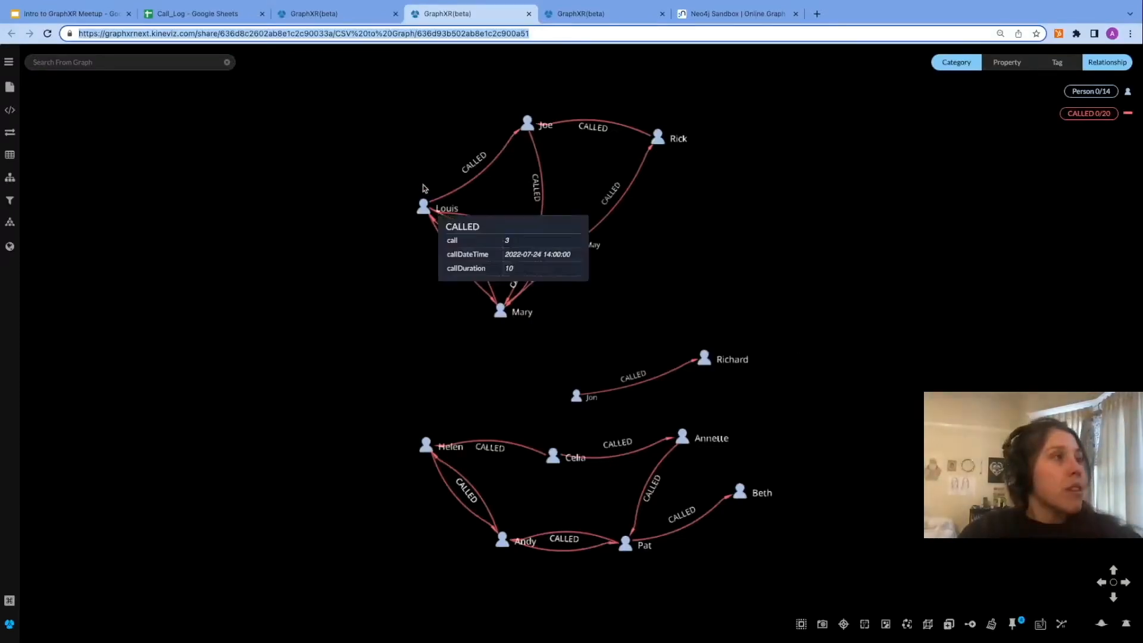
left_click(342, 34)
left_click_drag(195, 34, 218, 36)
left_click(262, 114)
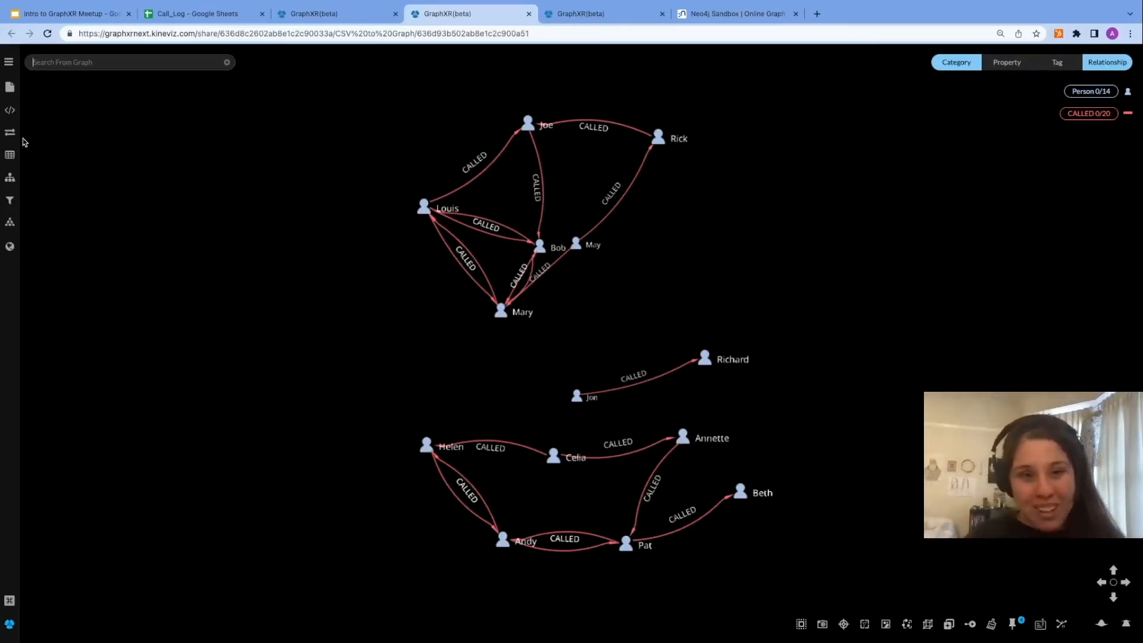
Step: Return to the original project and export the graph as a GXRF file
left_click(356, 13)
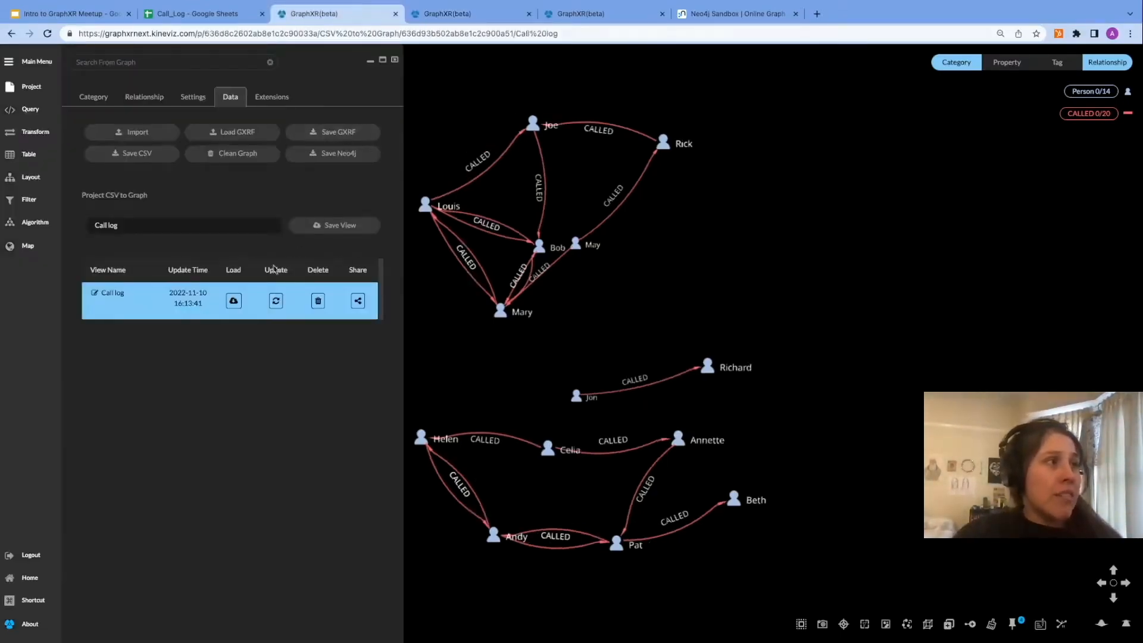
left_click(335, 132)
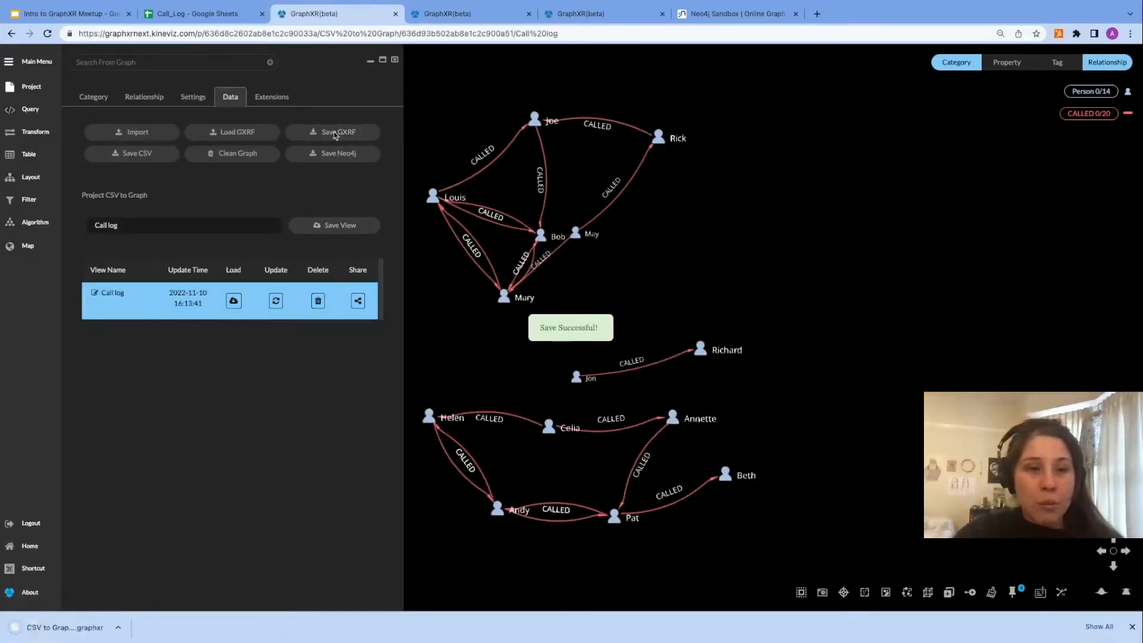
Step: Remove all data from the graph and reload it from the downloaded .graphxr file
left_click(990, 591)
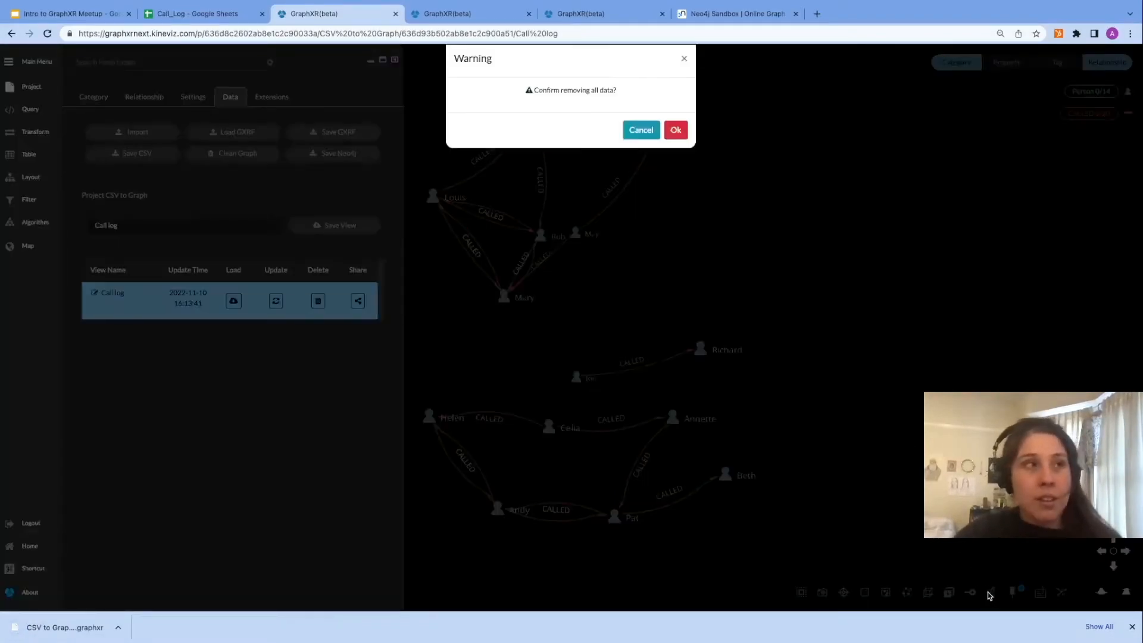
left_click(676, 129)
left_click_drag(65, 630, 658, 332)
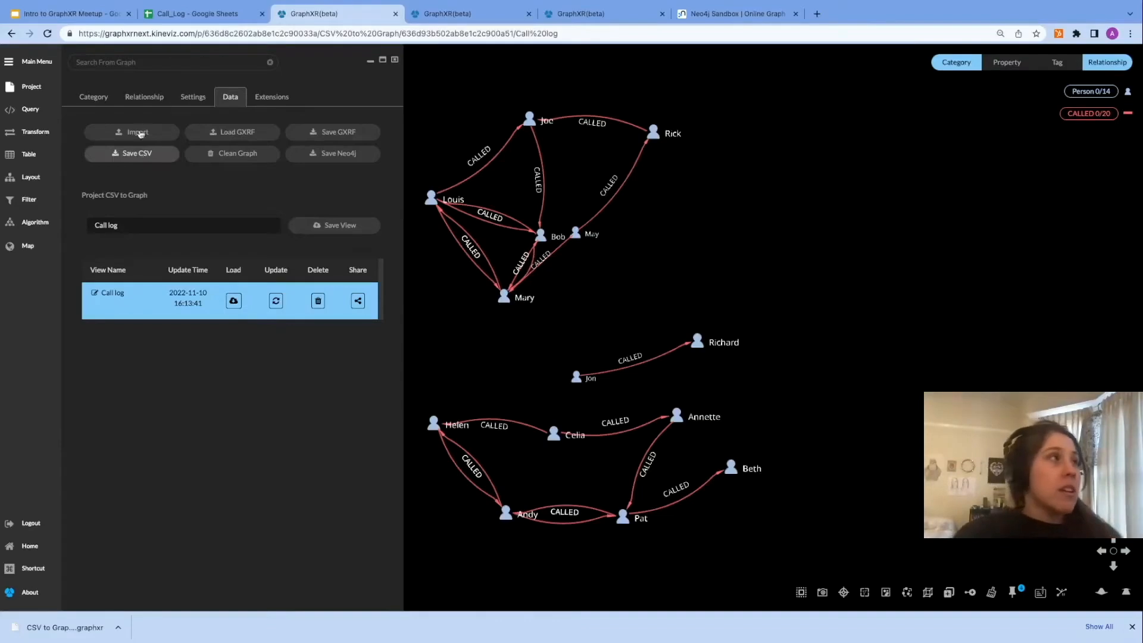
Step: Switch to the Intro to GraphXR Meetup presentation to view the "Save the Graph" slide
key("ctrl+1")
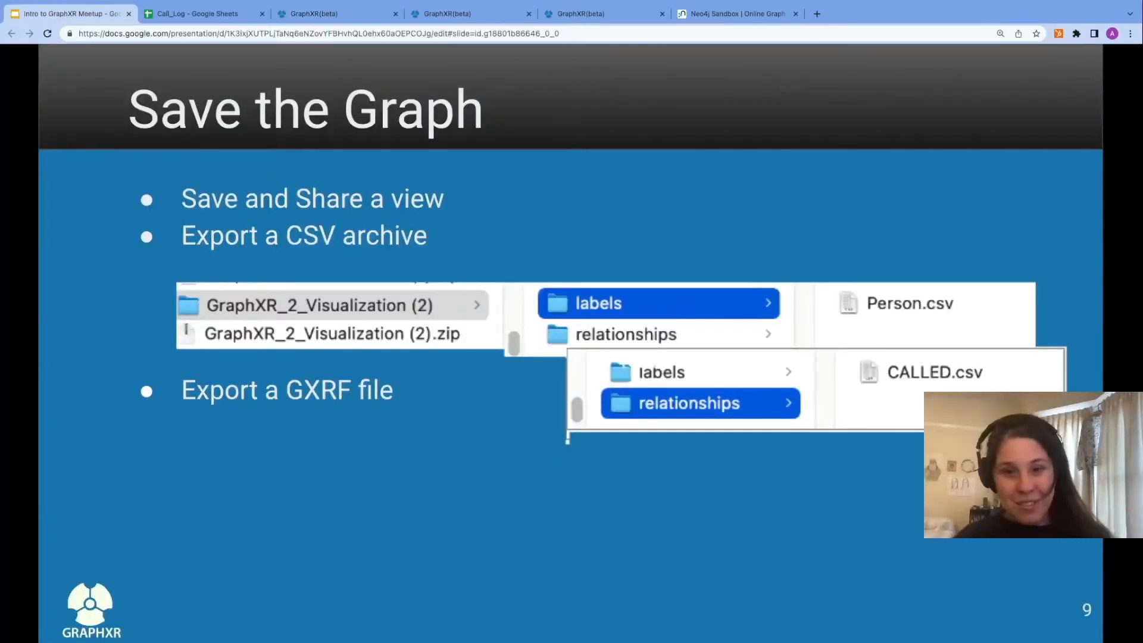
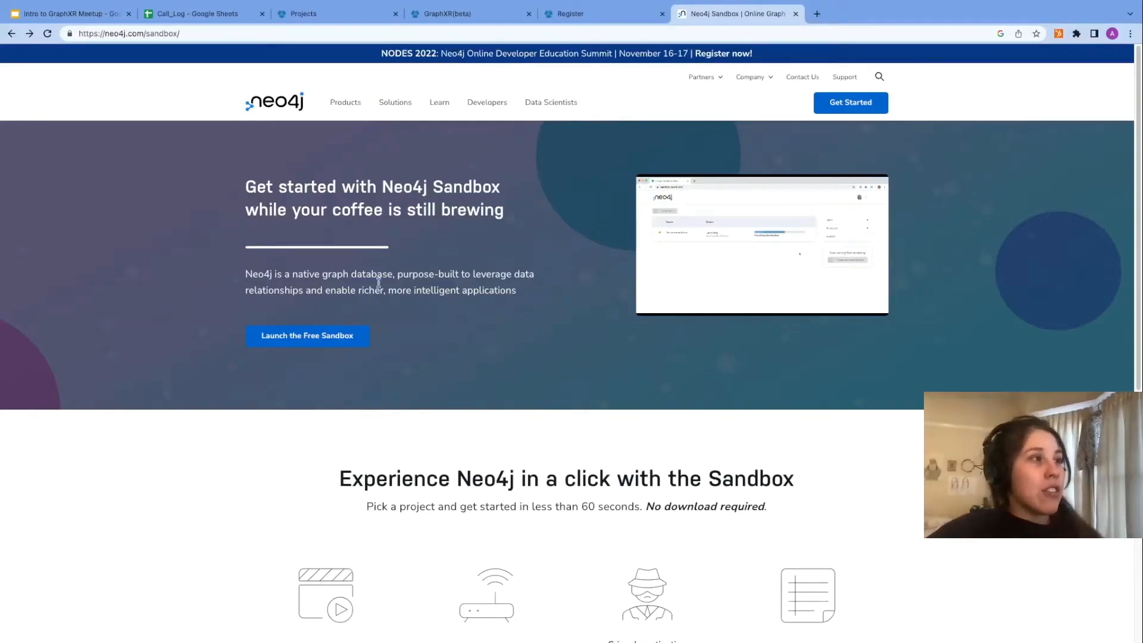
Step: Launch the free Neo4j Sandbox and create a project from the pre-built Crime Investigation dataset
left_click(322, 342)
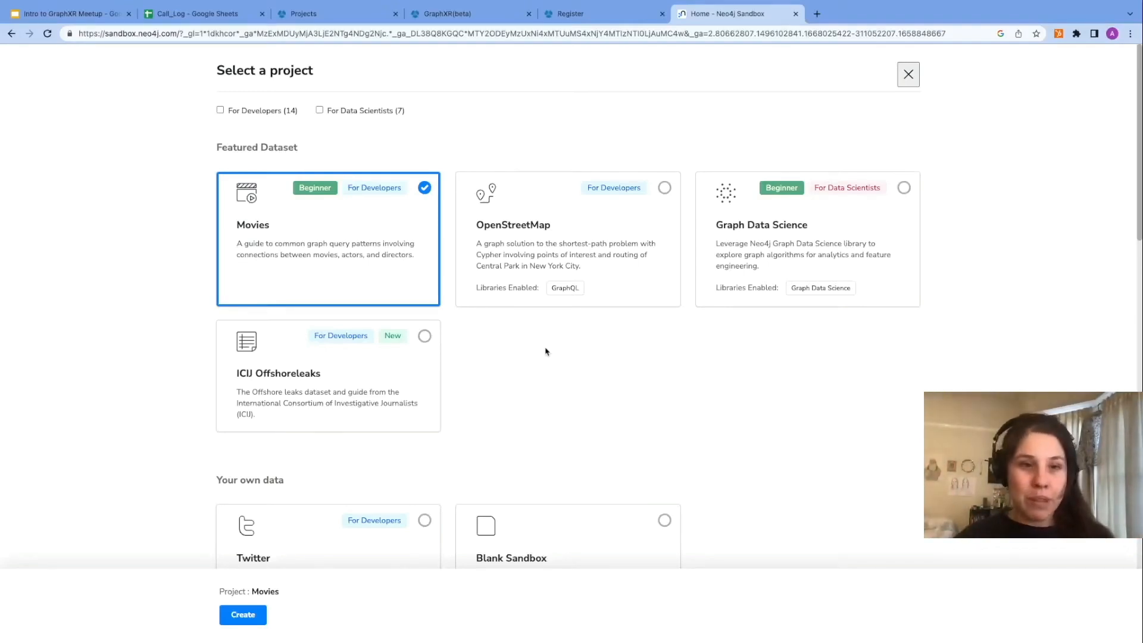
scroll(477, 345, "down", 4)
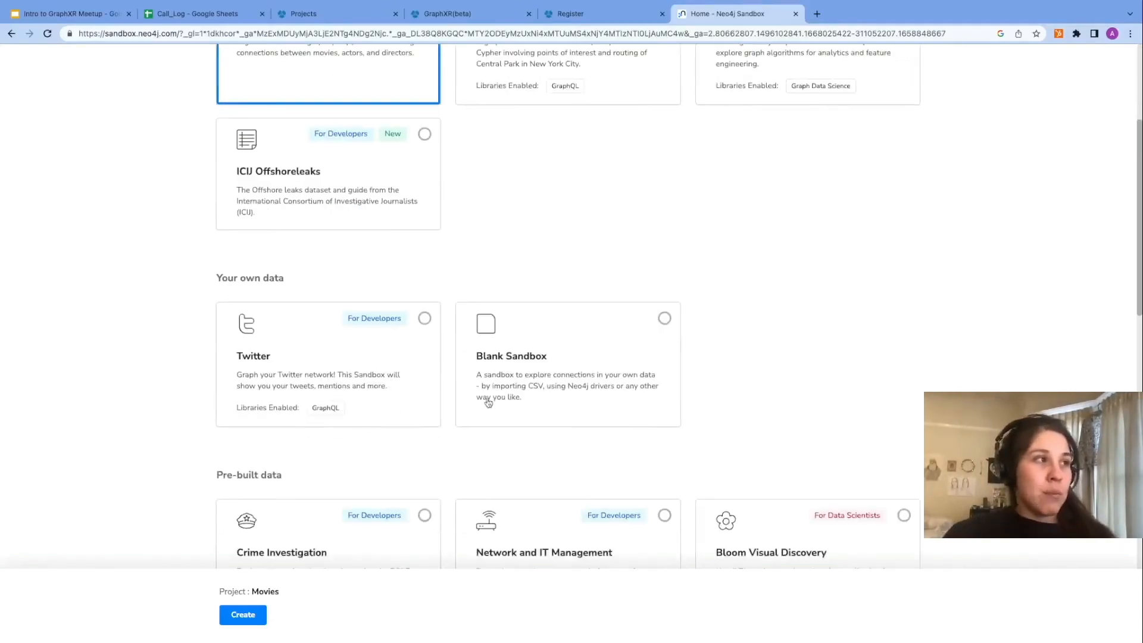
scroll(484, 405, "down", 1)
scroll(481, 424, "down", 1)
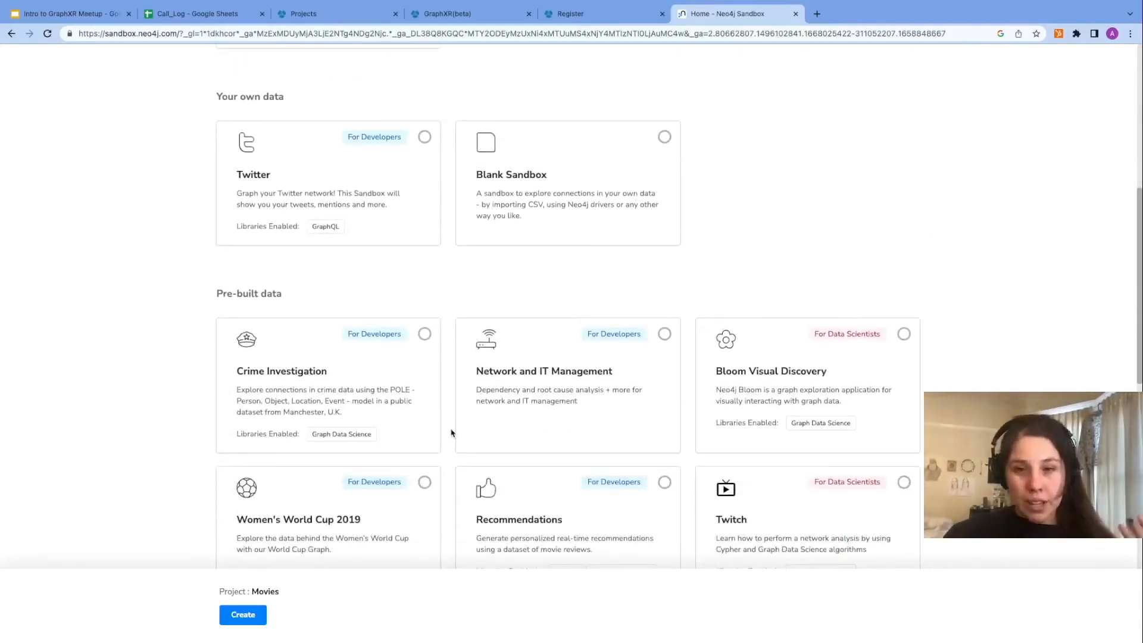
left_click(425, 336)
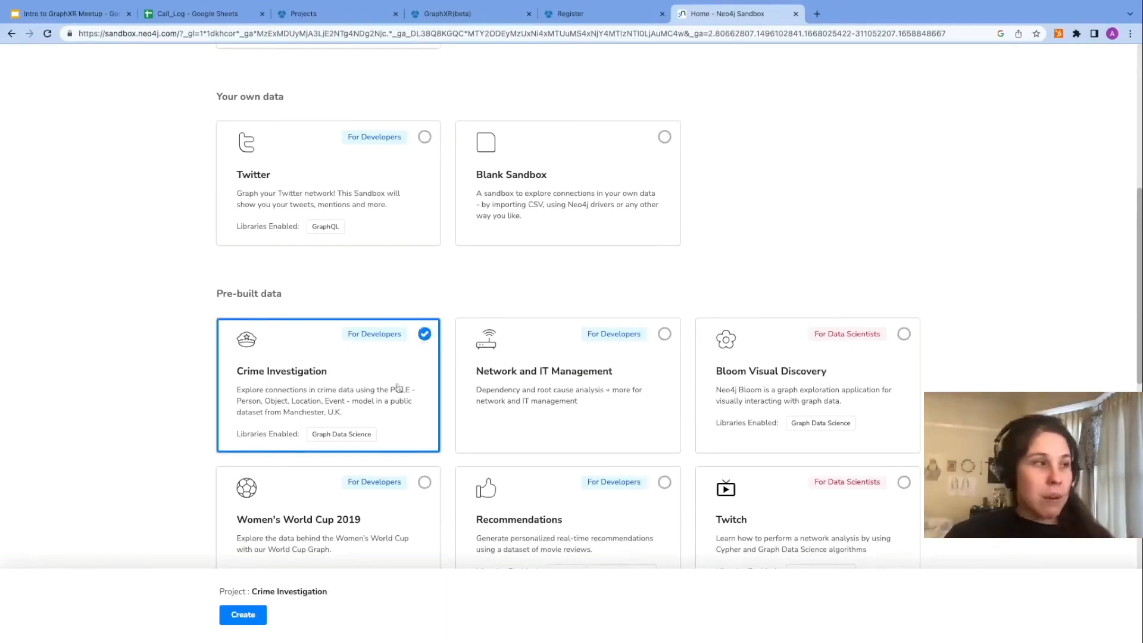
left_click(255, 615)
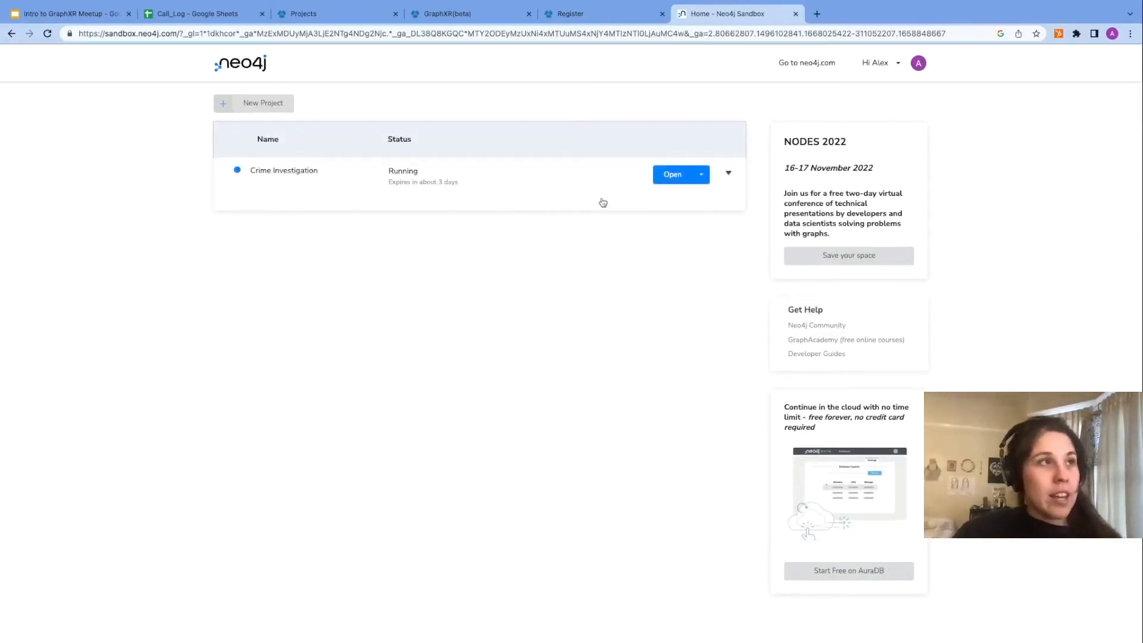
Step: Expand the Crime Investigation sandbox project and open its connection details
left_click(566, 186)
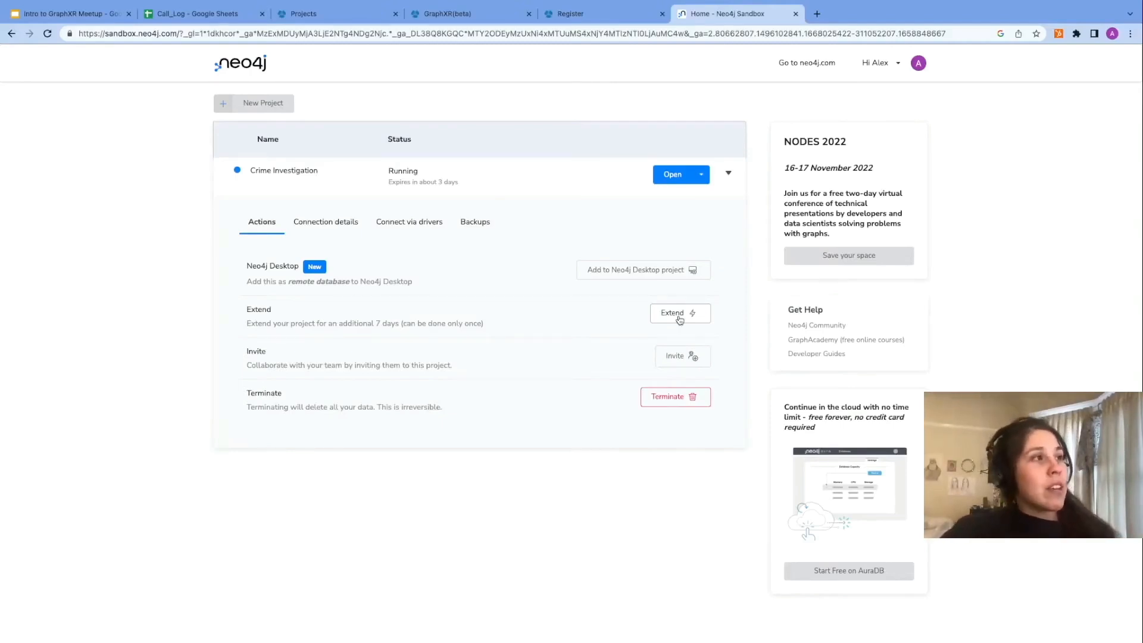
left_click(337, 227)
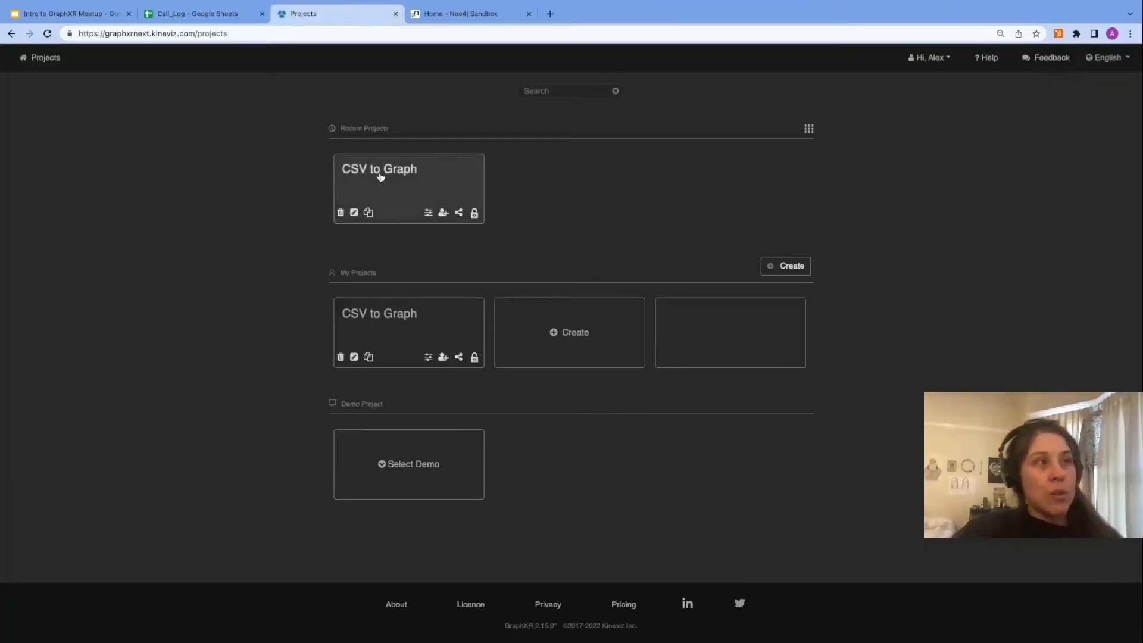
Step: Start a new GraphXR project named Crime Investigations and enable its Neo4j instance configuration
left_click(554, 335)
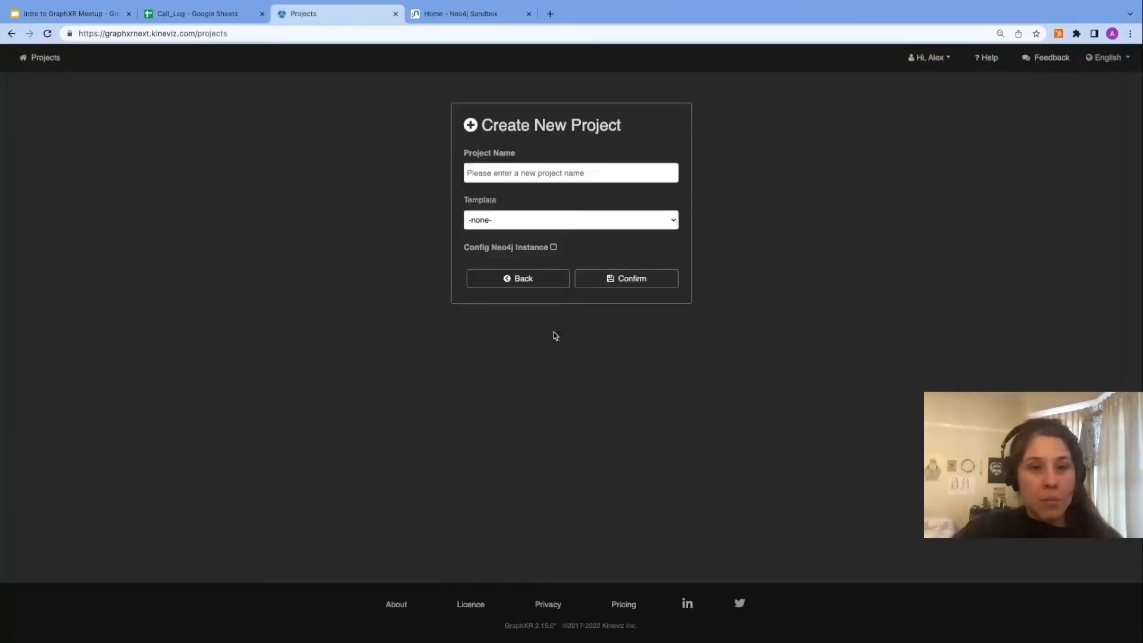
left_click(487, 172)
type("C")
key("BackSpace")
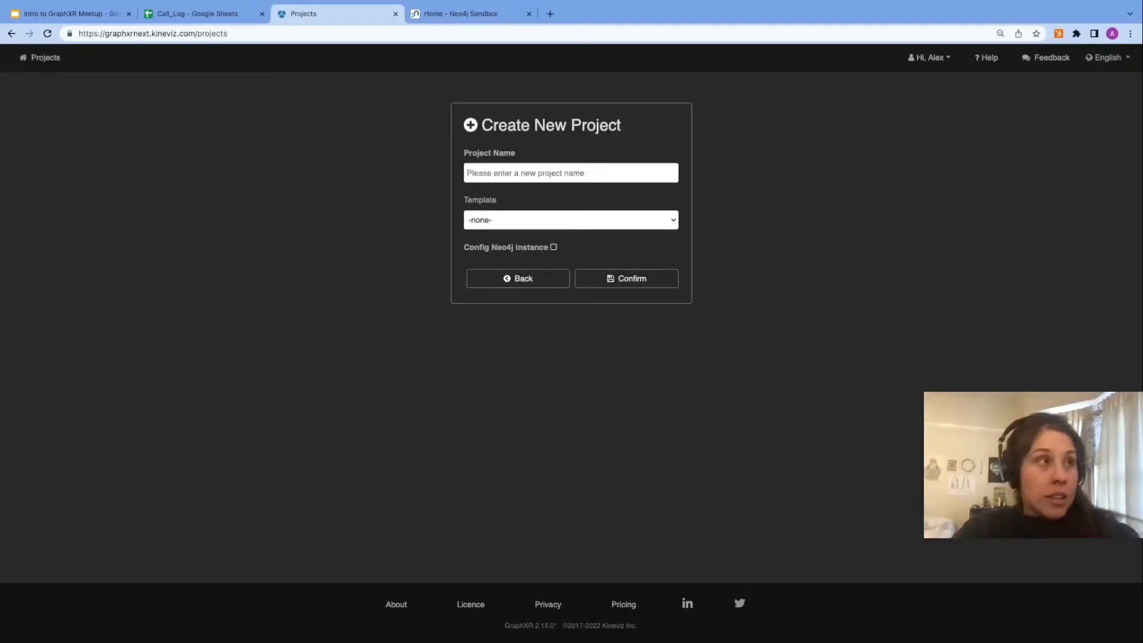
type("Crime In")
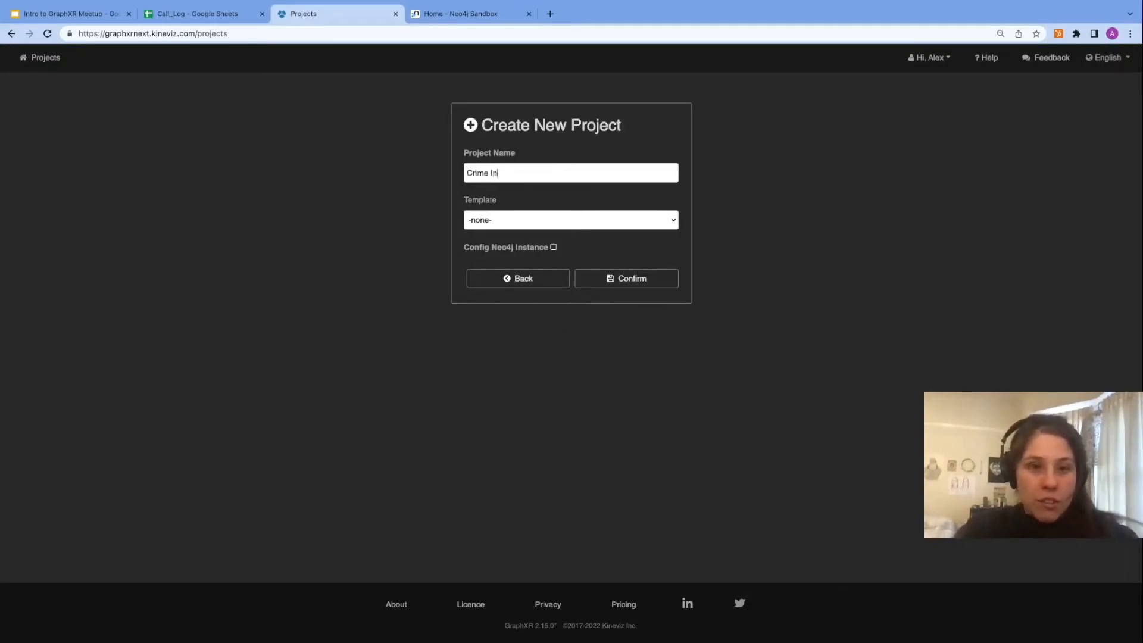
type("vestigations")
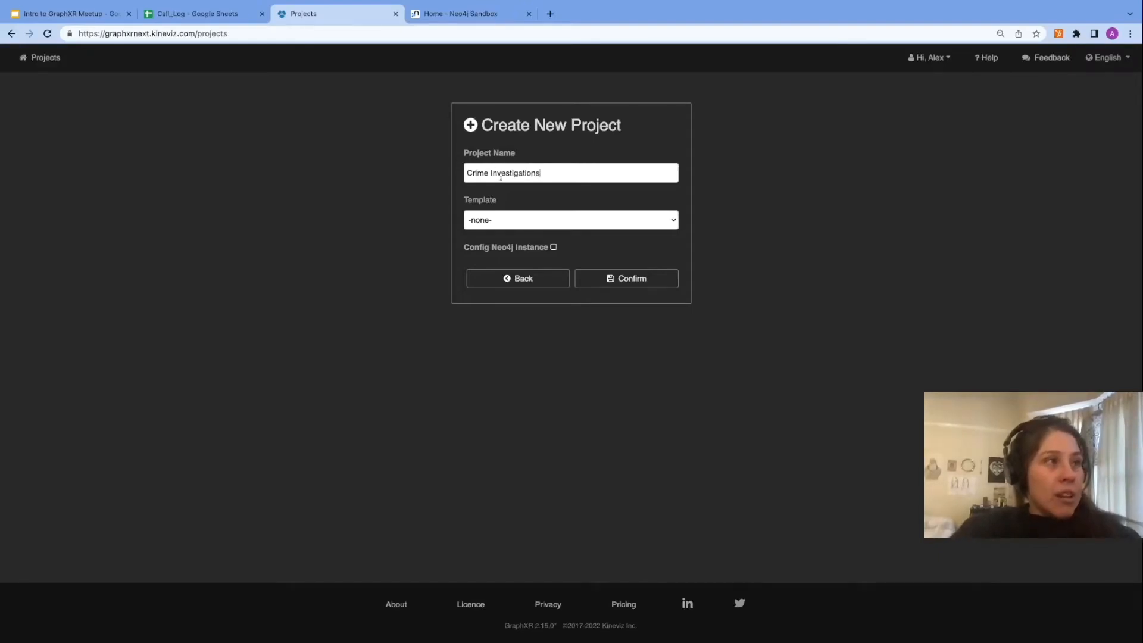
left_click(554, 247)
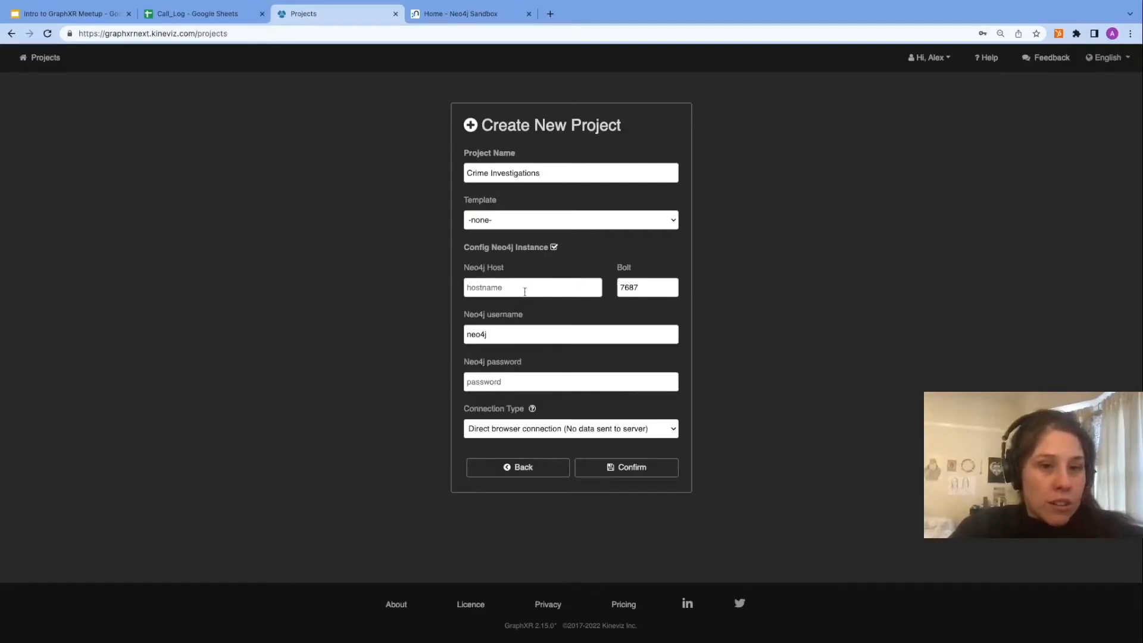
Step: Copy the sandbox's IP address from its connection details and enter 3.226.236.120 as the project's Neo4j host
mouse_move(471, 8)
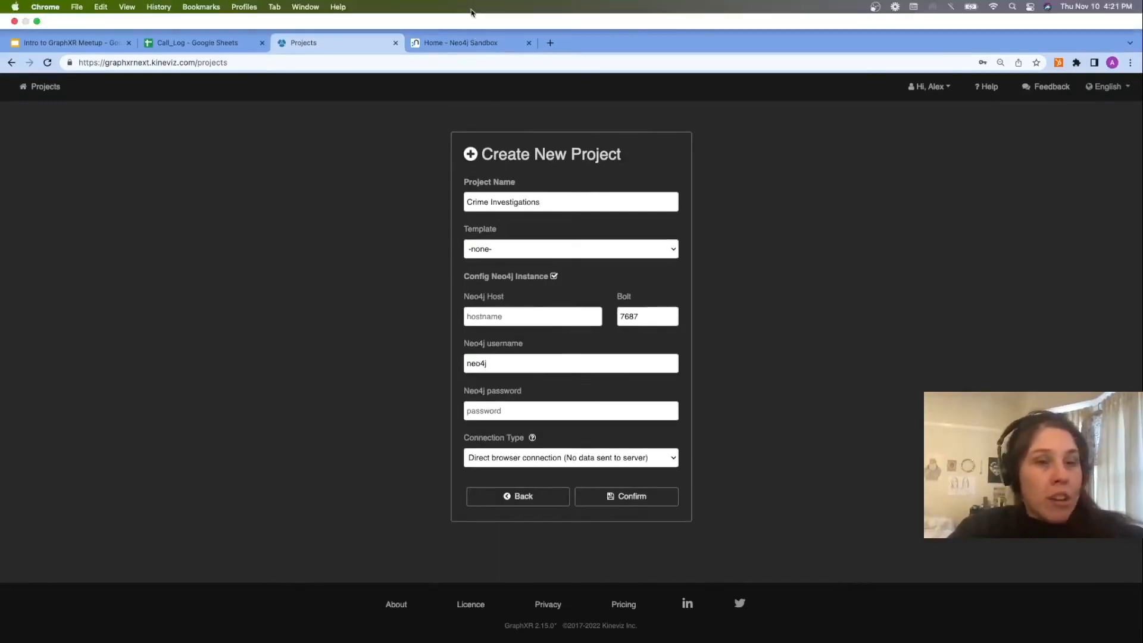
left_click(471, 42)
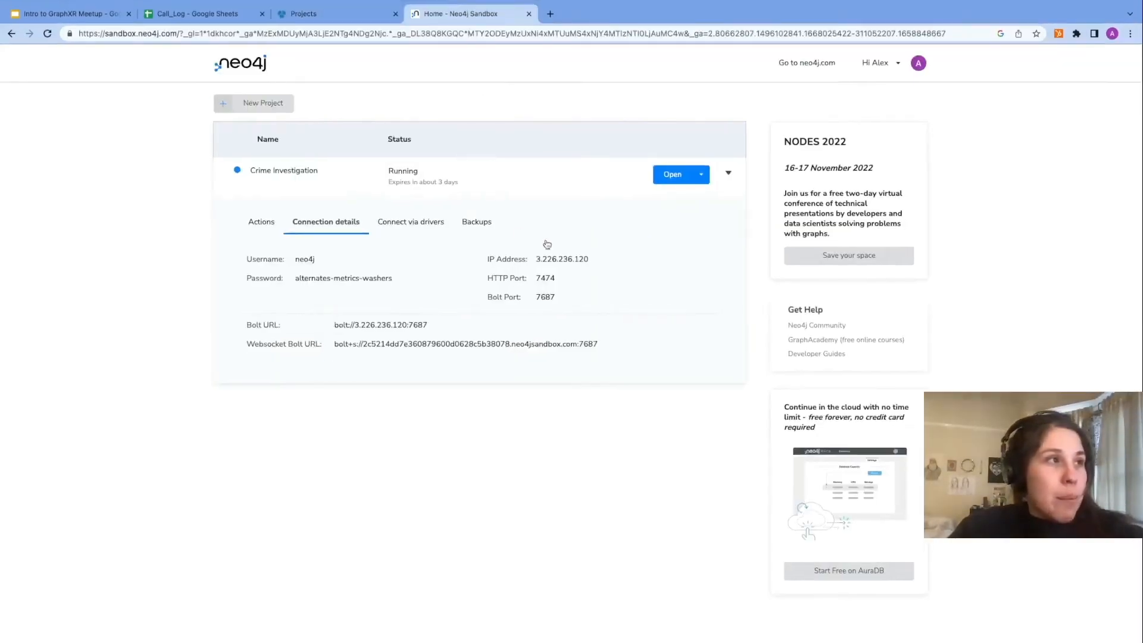
left_click(617, 262)
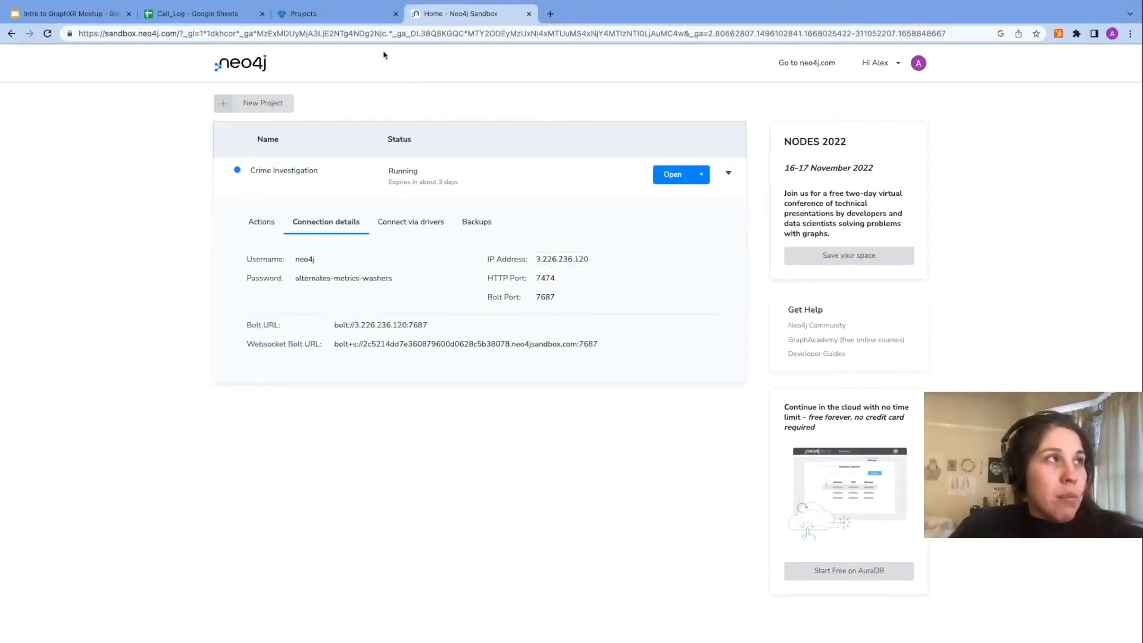
left_click(368, 19)
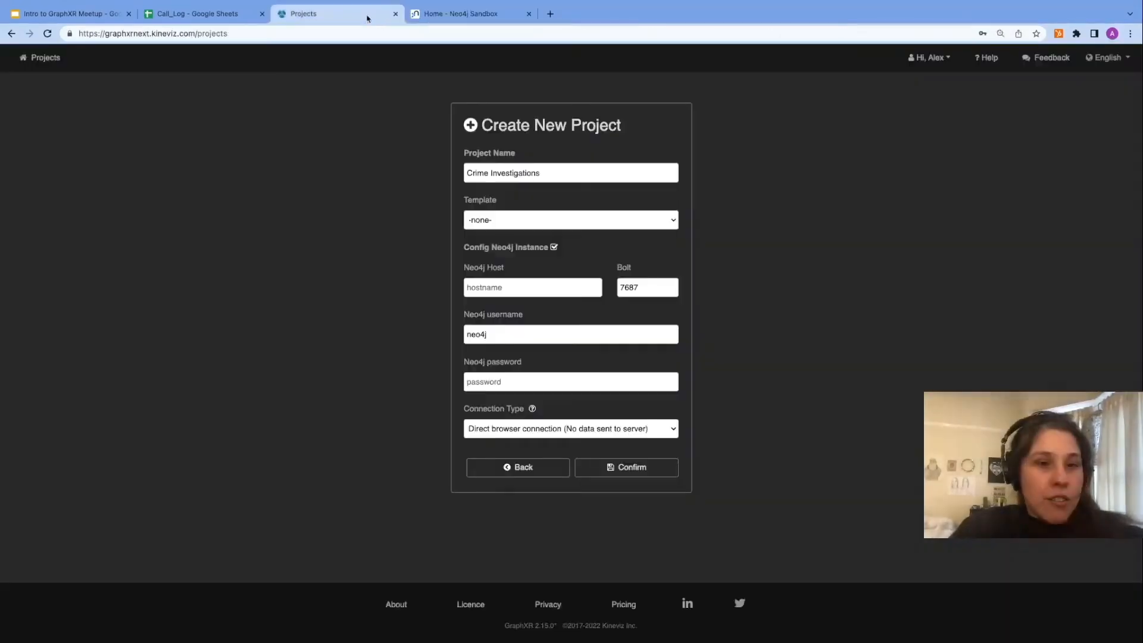
left_click(530, 289)
type("3.226.236.120")
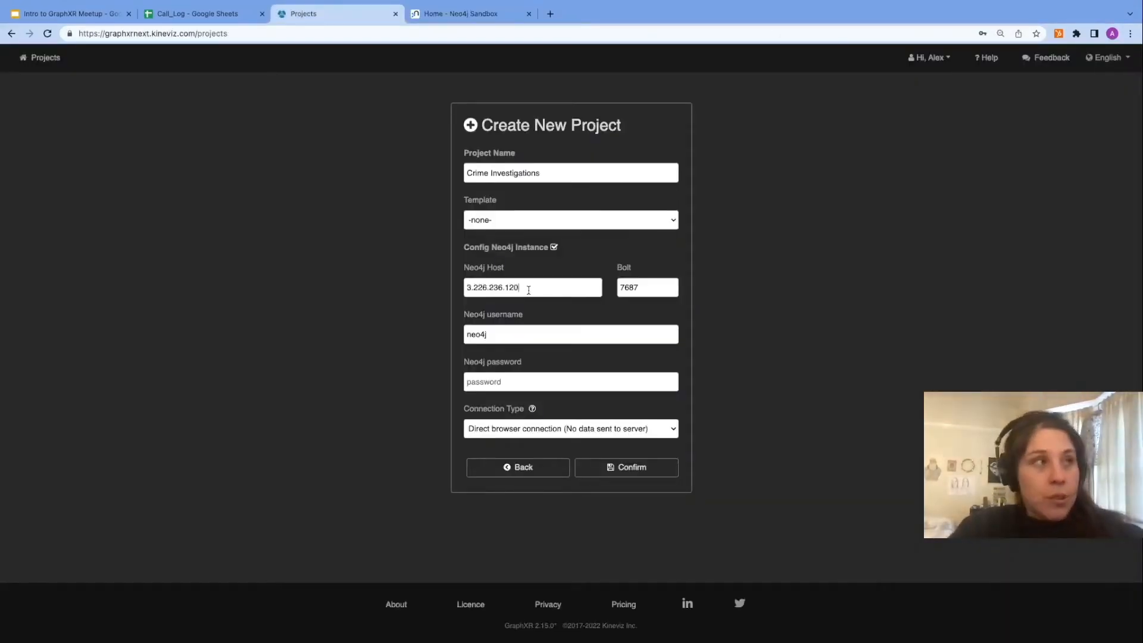
Step: Copy the sandbox password from the Neo4j connection details and paste it as the project's Neo4j password
left_click(472, 15)
left_click(418, 276)
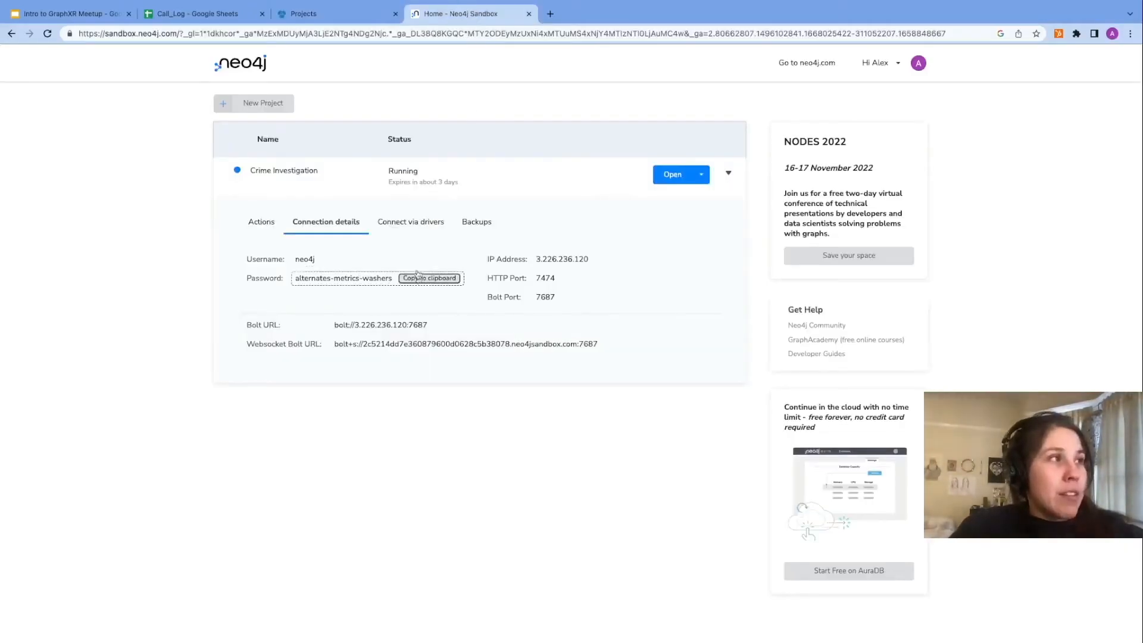
left_click(357, 14)
left_click(509, 382)
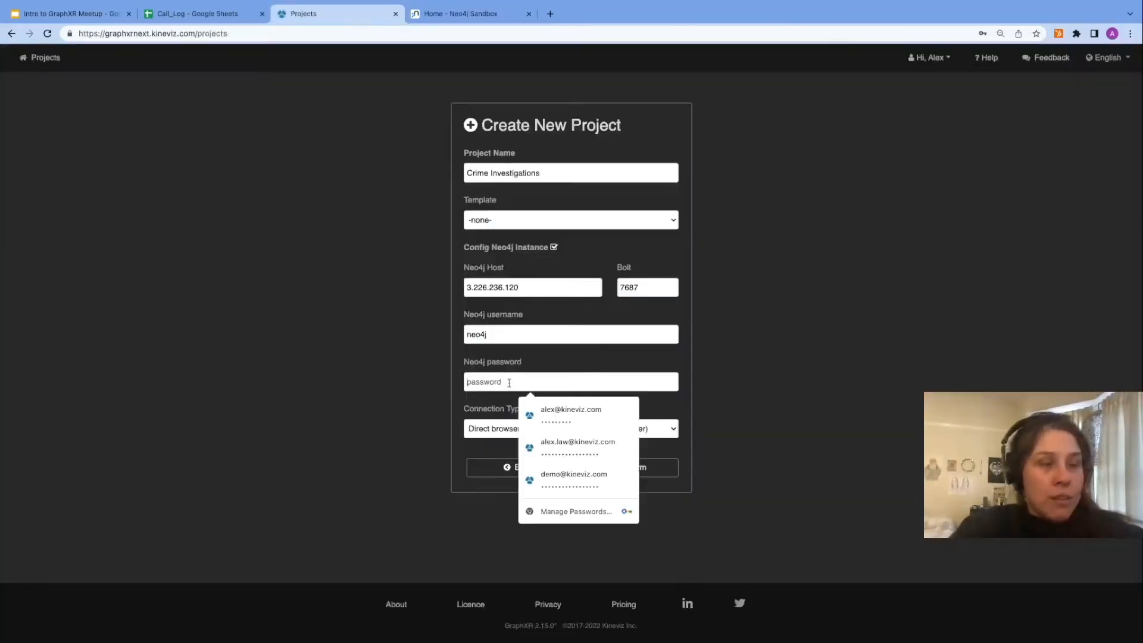
key("ctrl+v")
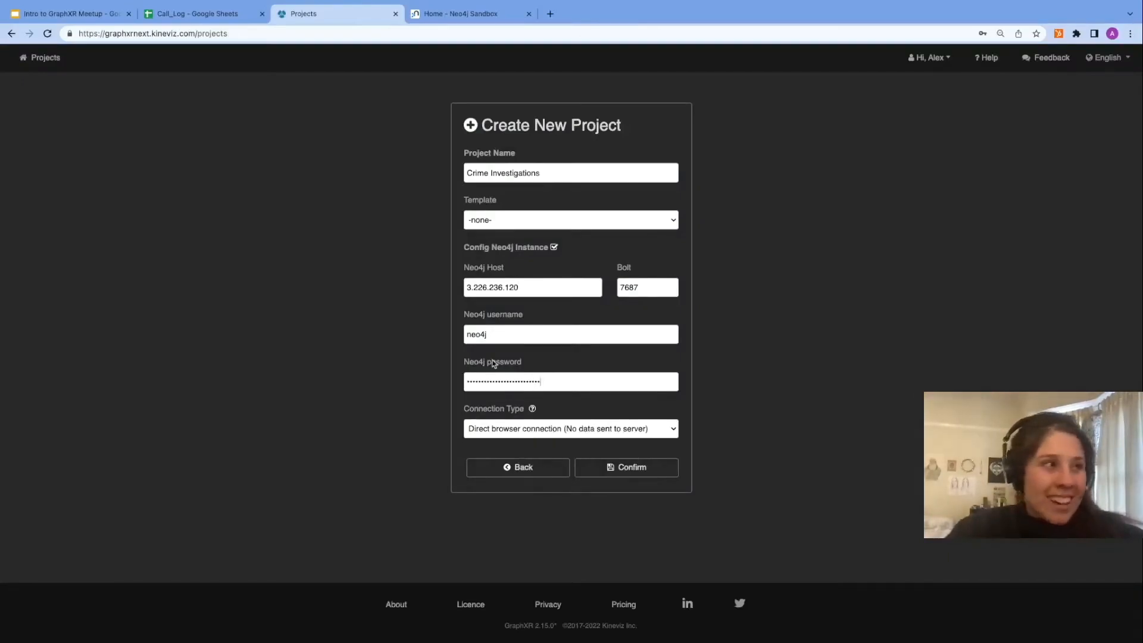
Step: Set the connection type to Through GraphXR server connection (Enables project sharing) and create the project
left_click(674, 430)
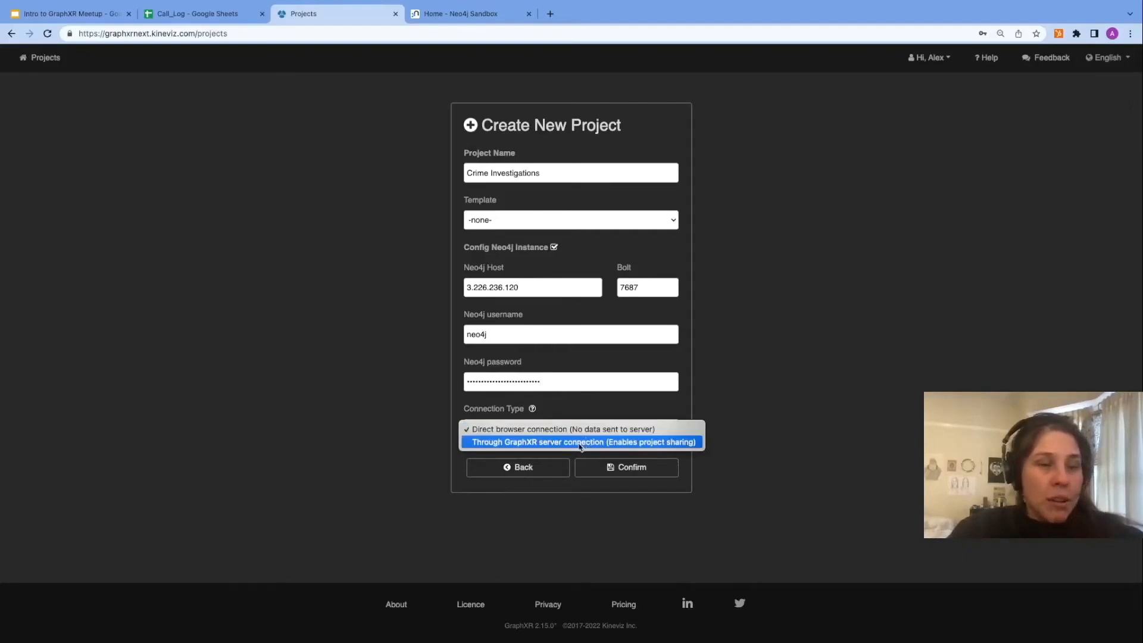
left_click(549, 442)
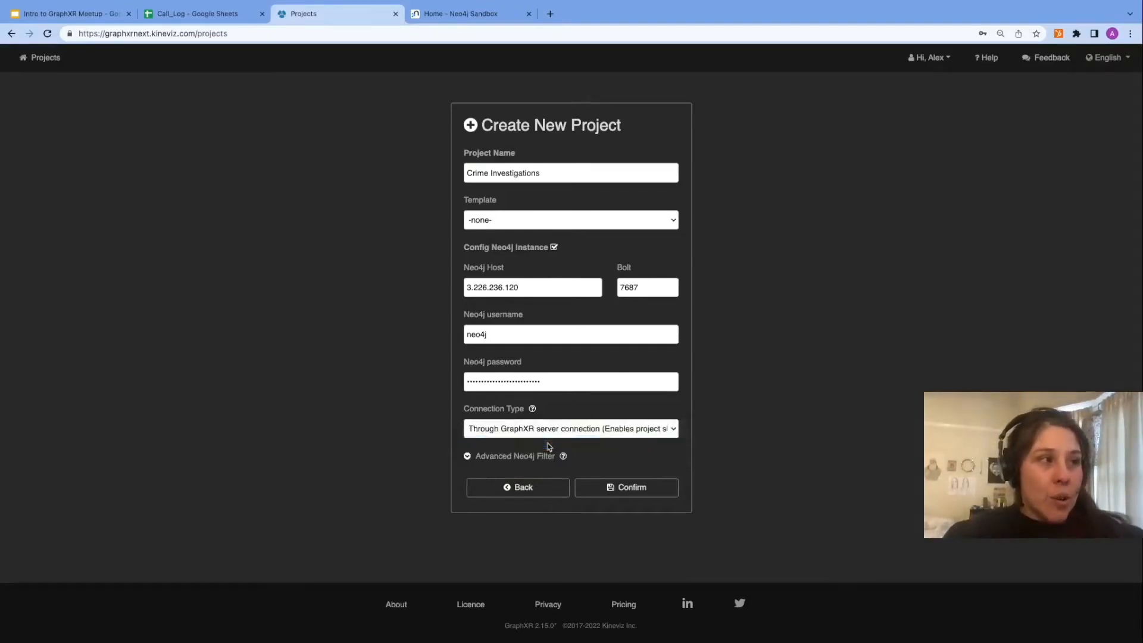
left_click(622, 494)
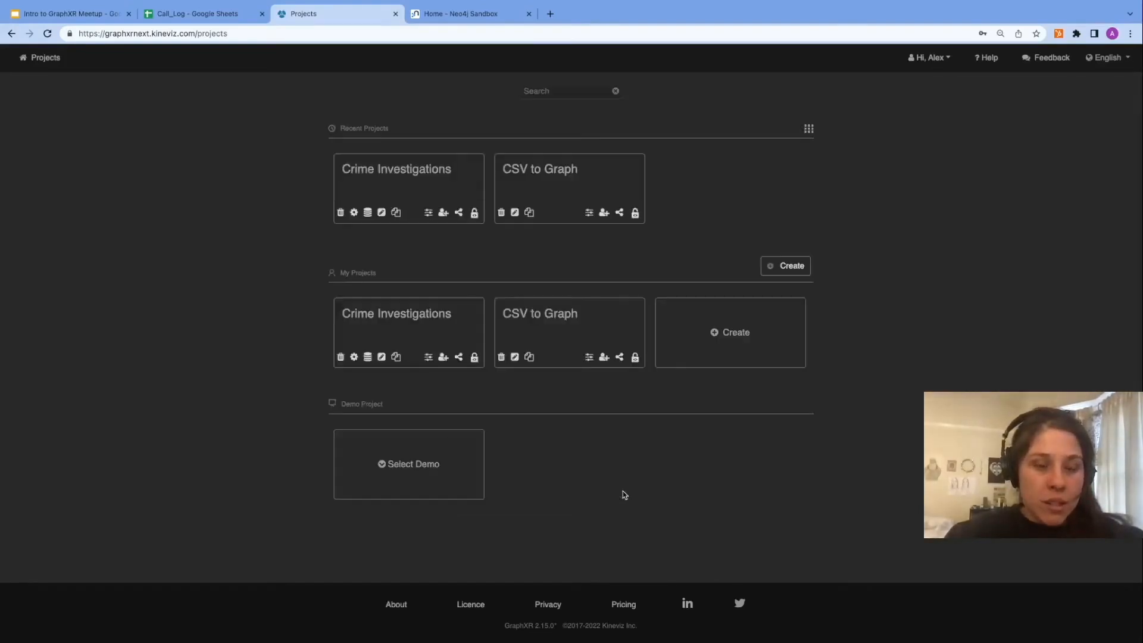
Step: Open the Crime Investigations project and display its category settings
left_click(411, 183)
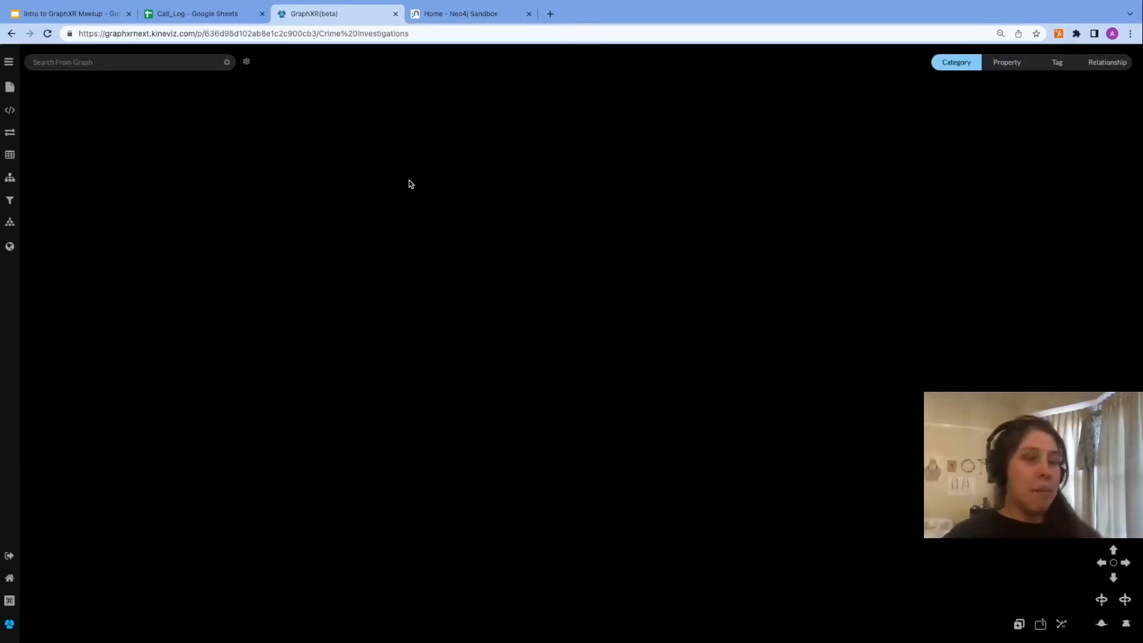
left_click(9, 65)
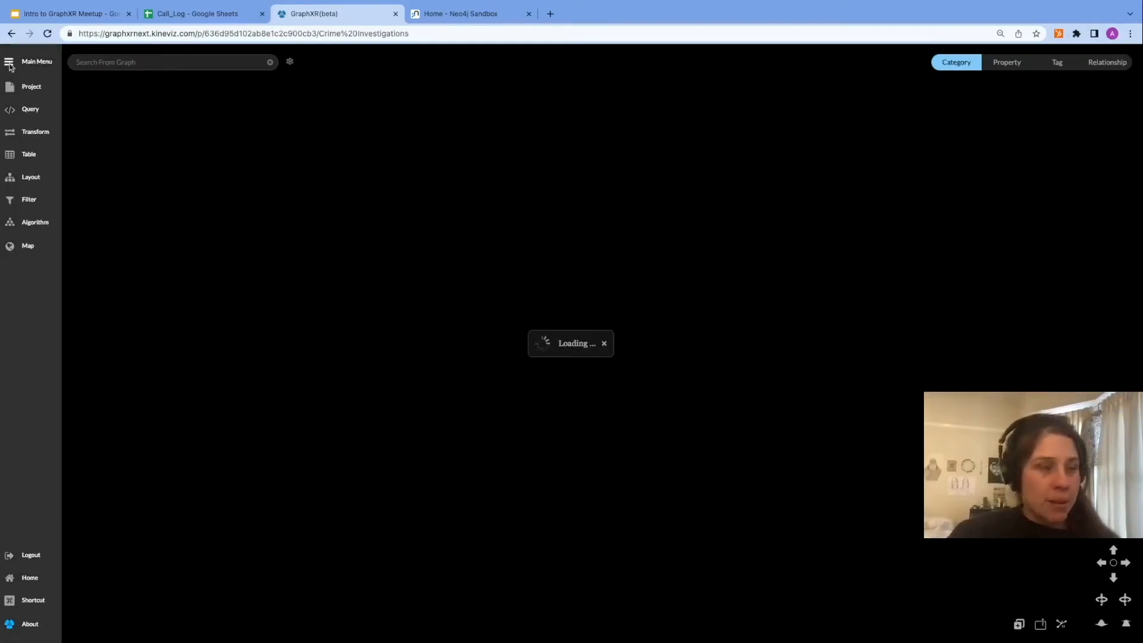
left_click(32, 90)
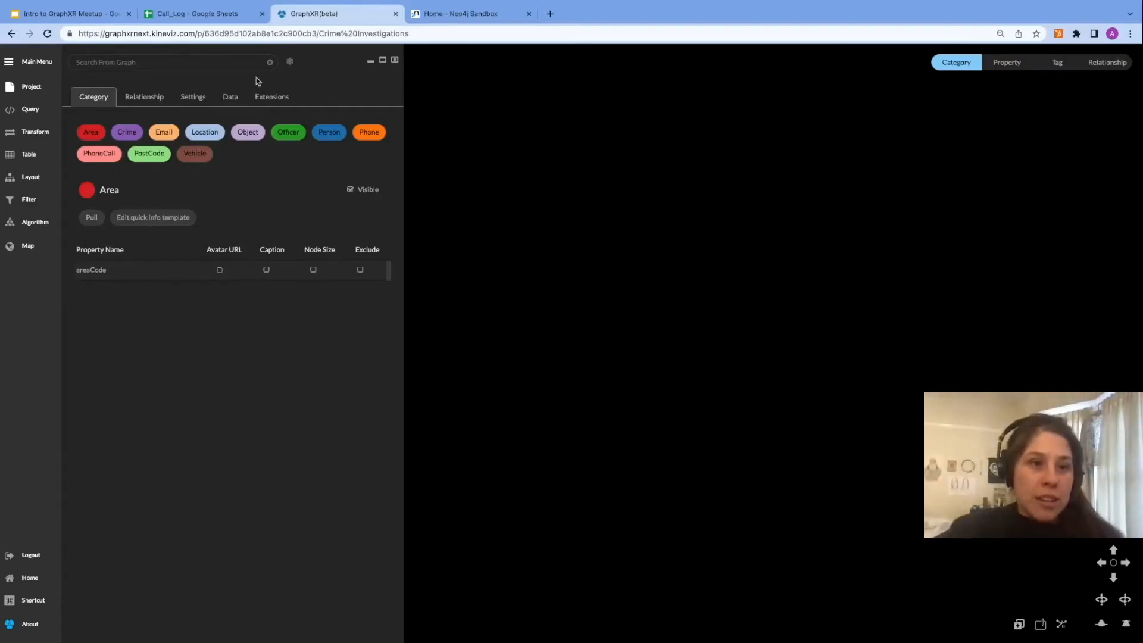
Step: Switch to the presentation to examine the Neo4j Crime Investigation schema slide, and return to the GraphXR project
left_click(207, 62)
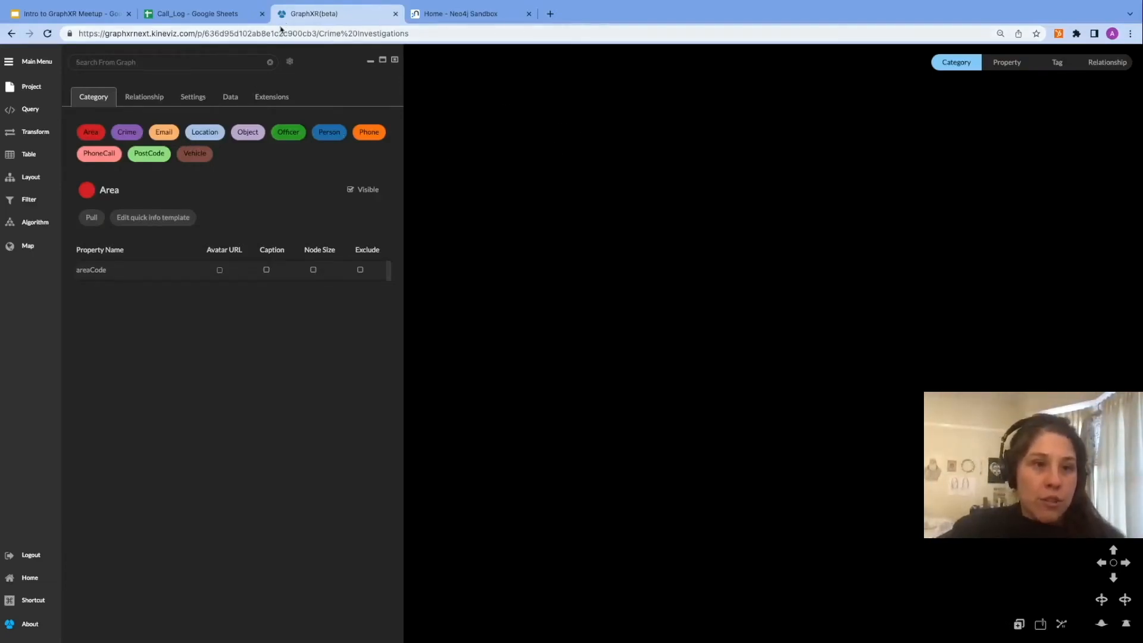
left_click(37, 18)
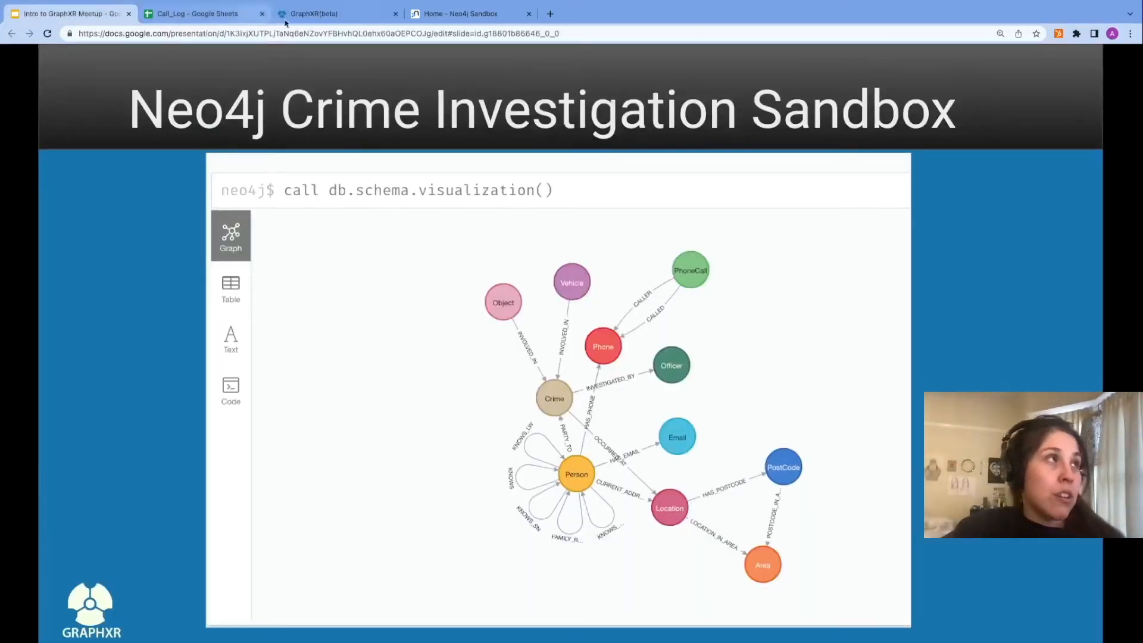
left_click(309, 13)
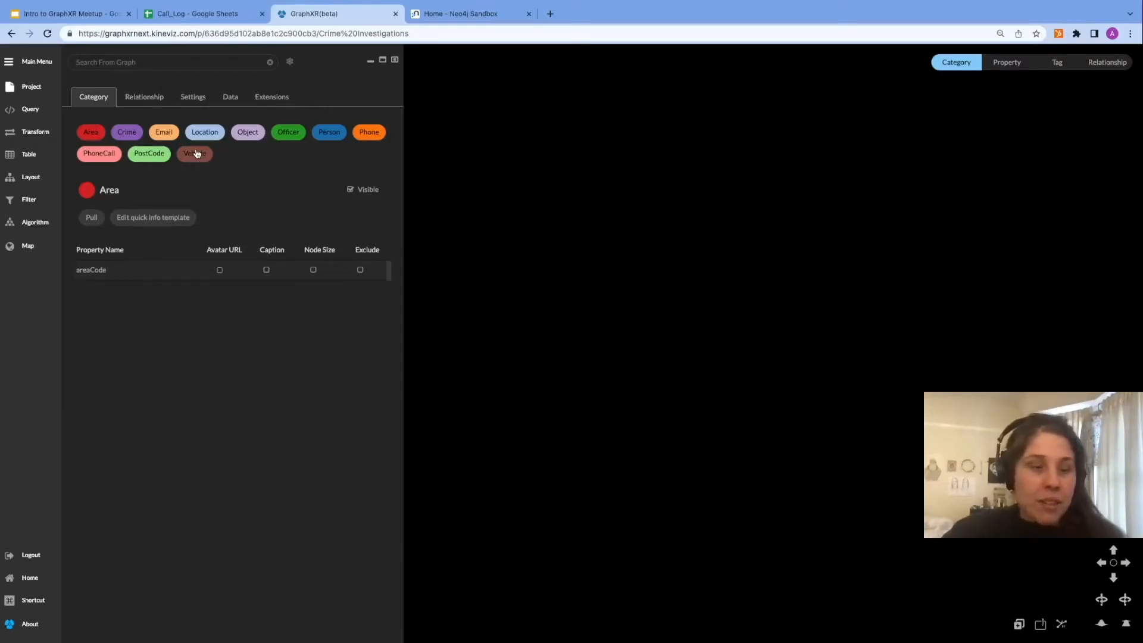
Step: Pull Crime nodes from the Neo4j database repeatedly until 100 are in the graph
left_click(132, 136)
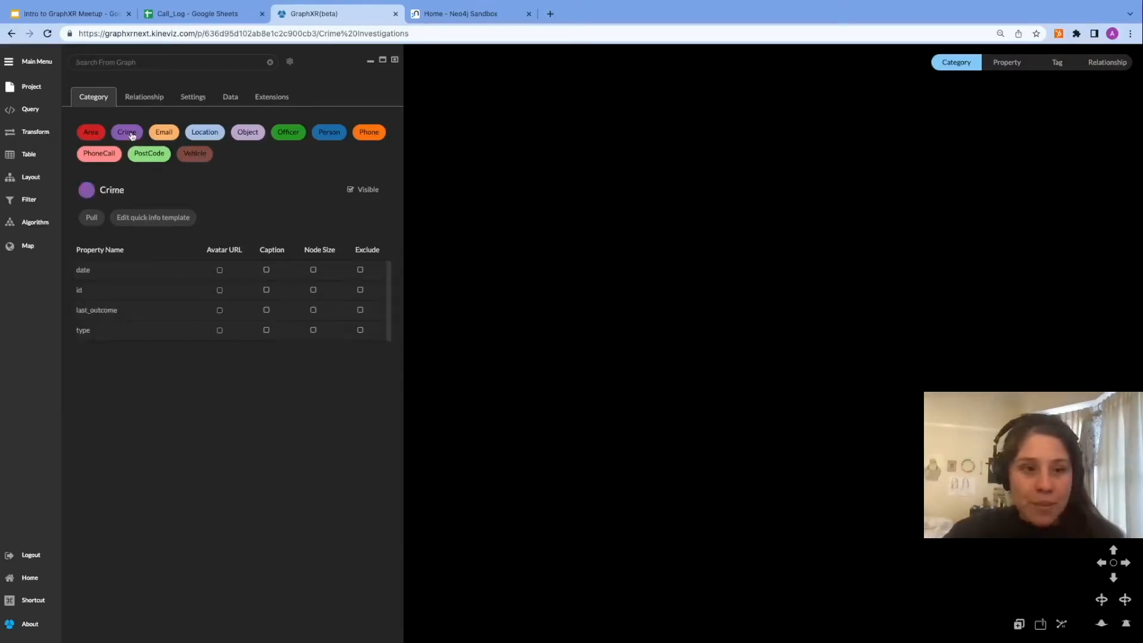
left_click(93, 219)
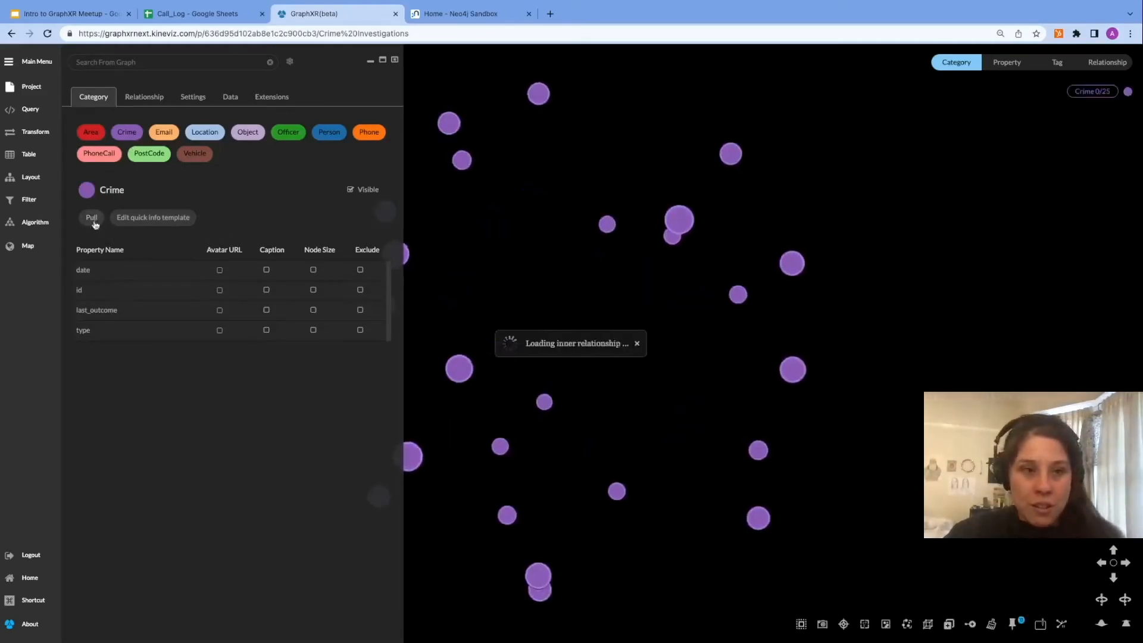
left_click(92, 218)
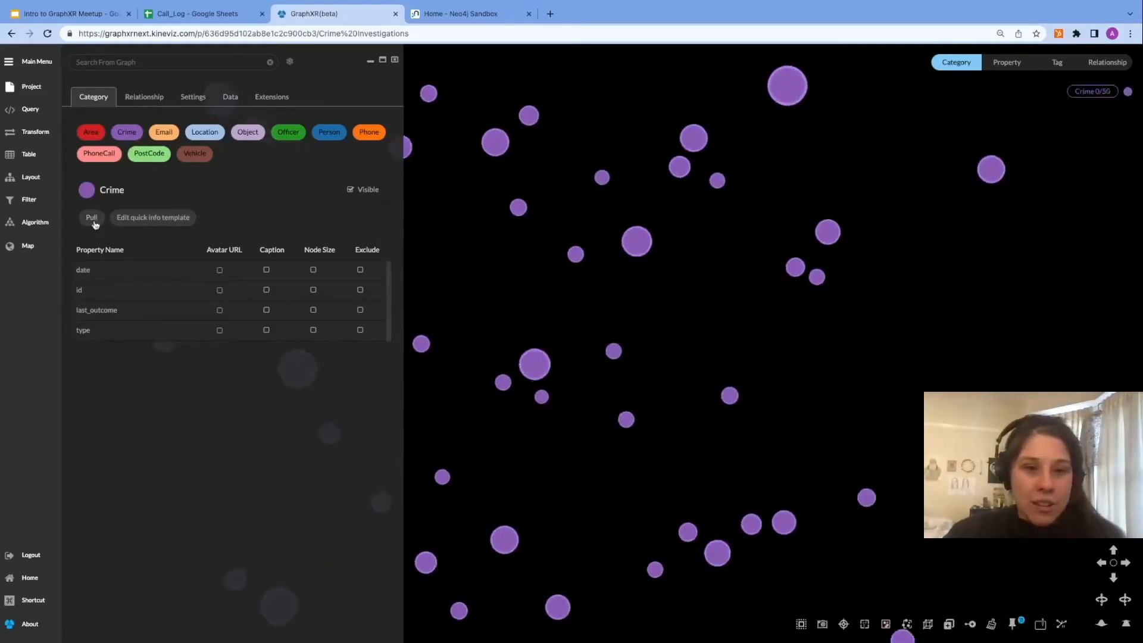
left_click(92, 218)
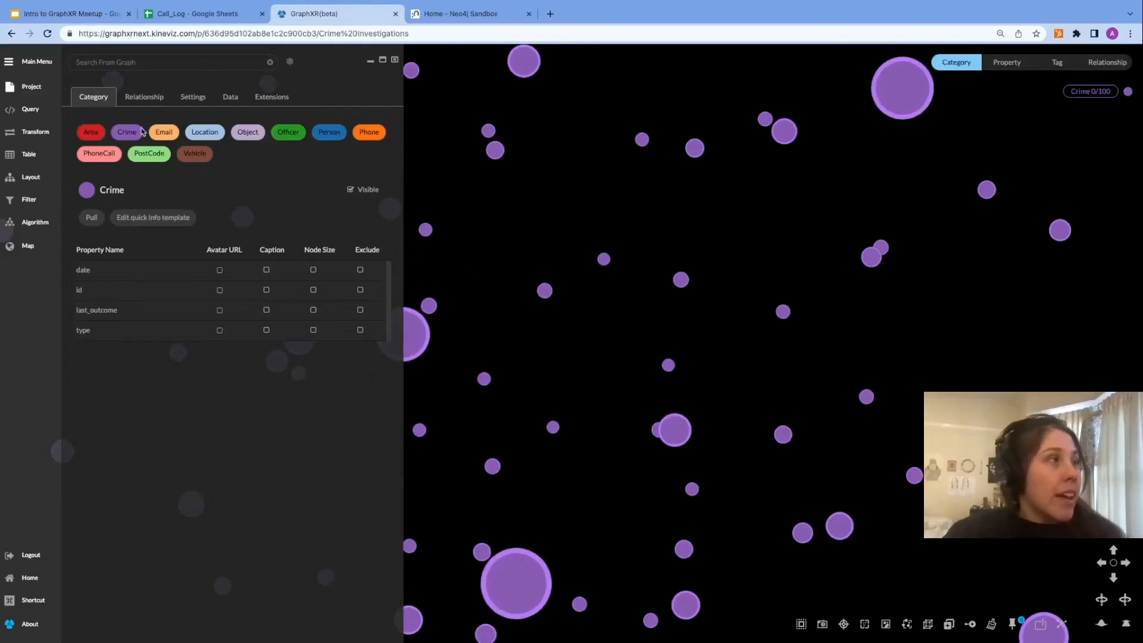
Step: Pull OCCURRED_AT relationships repeatedly to connect Crime nodes to their Location nodes, and close the project settings
left_click(150, 104)
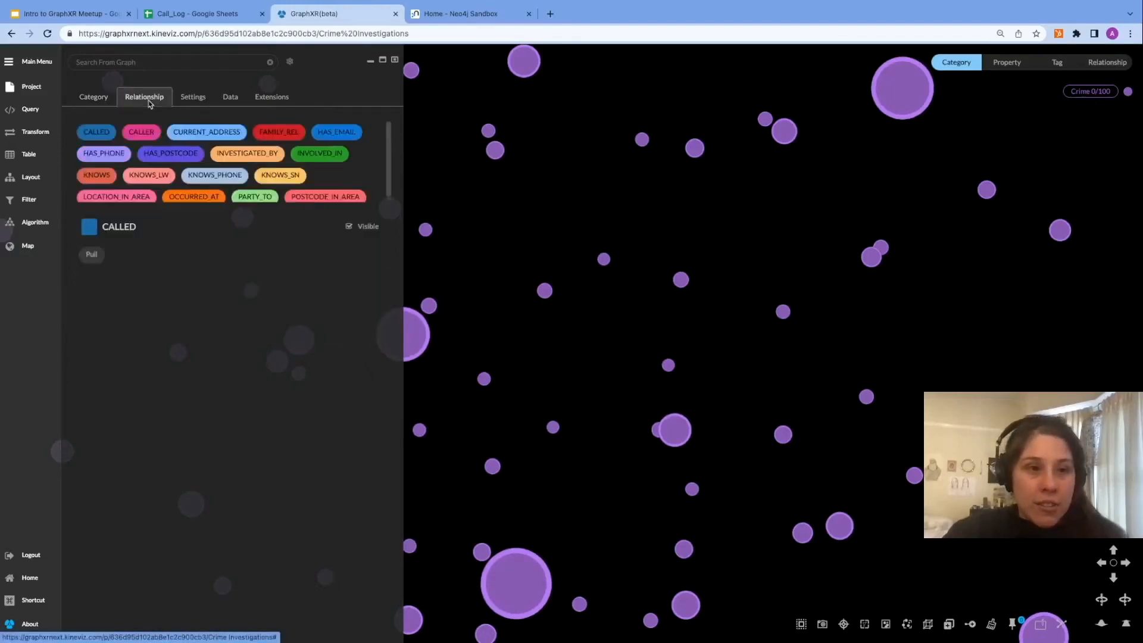
scroll(170, 170, "down", 1)
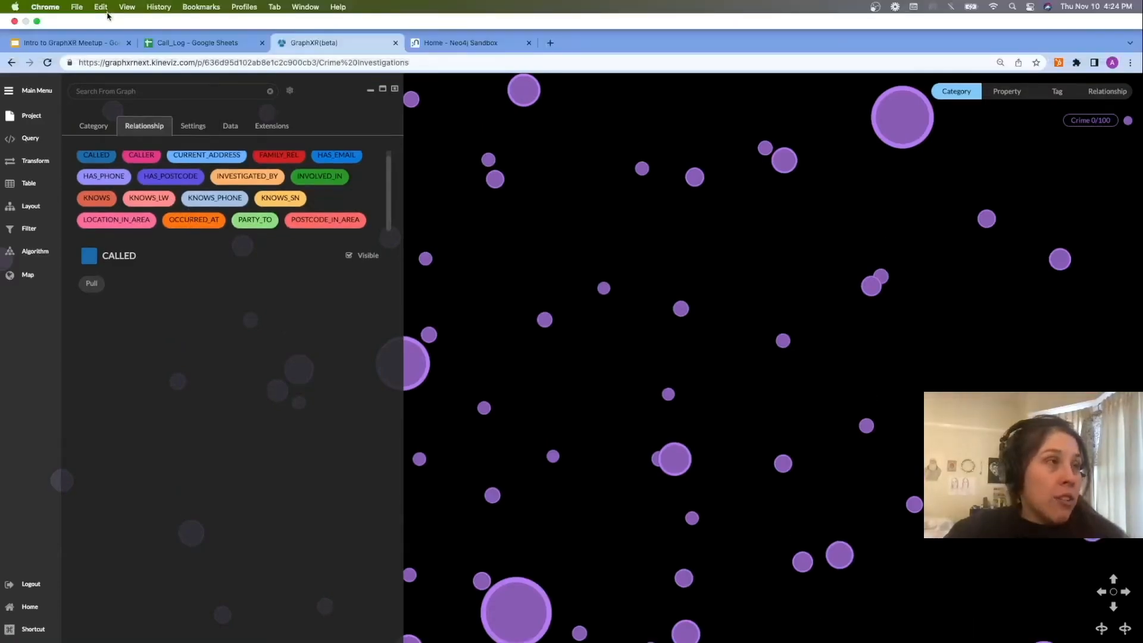
left_click(193, 191)
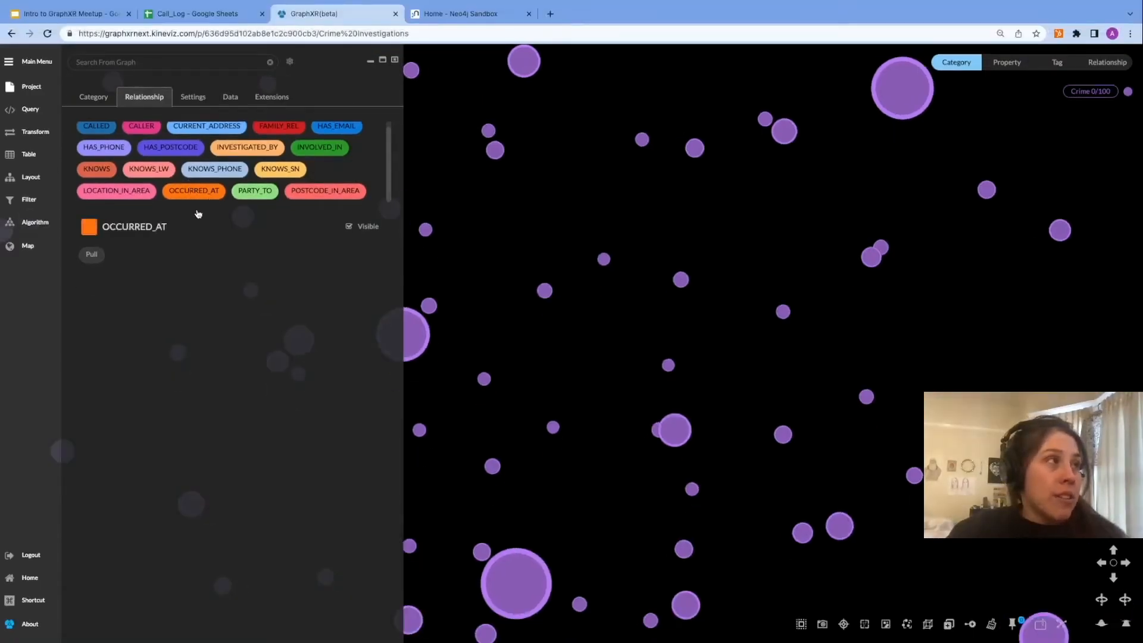
left_click(91, 256)
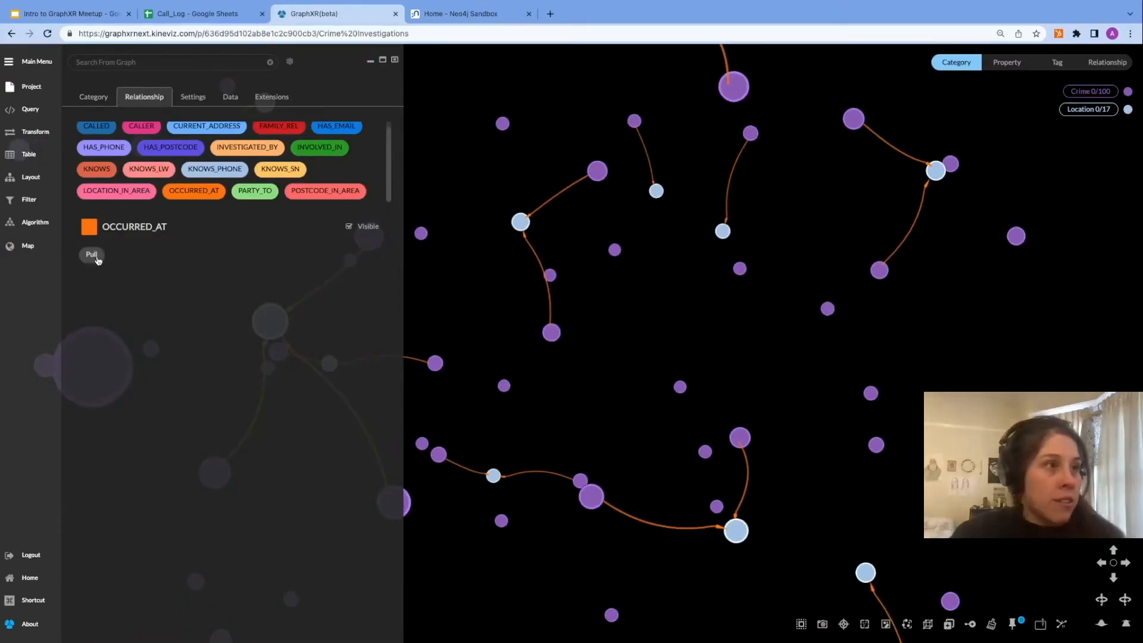
left_click(92, 255)
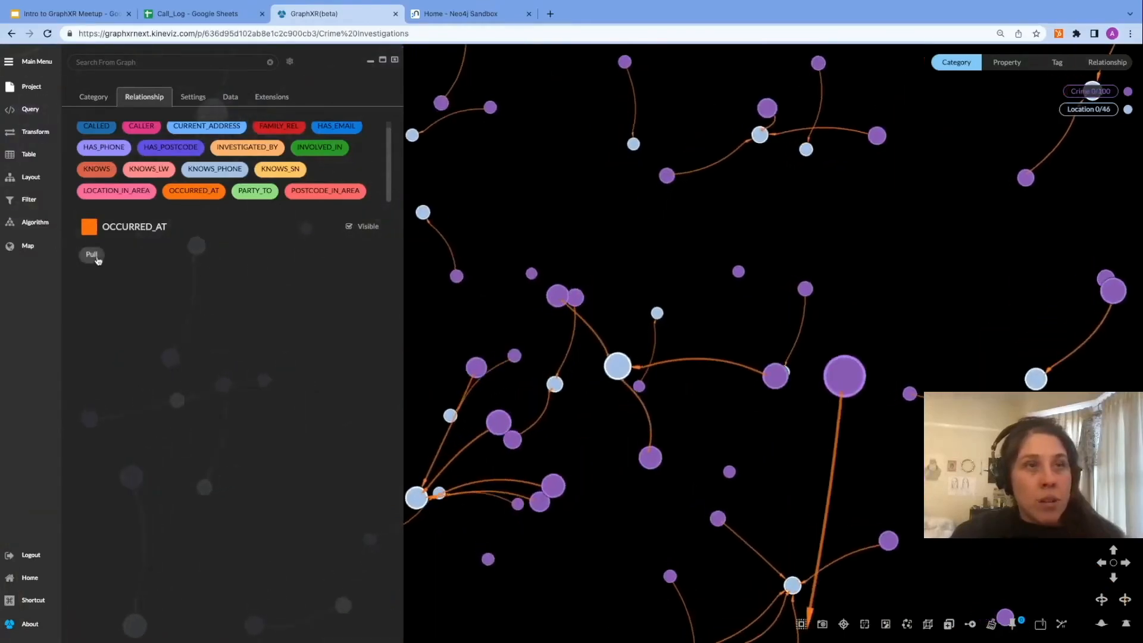
left_click(92, 255)
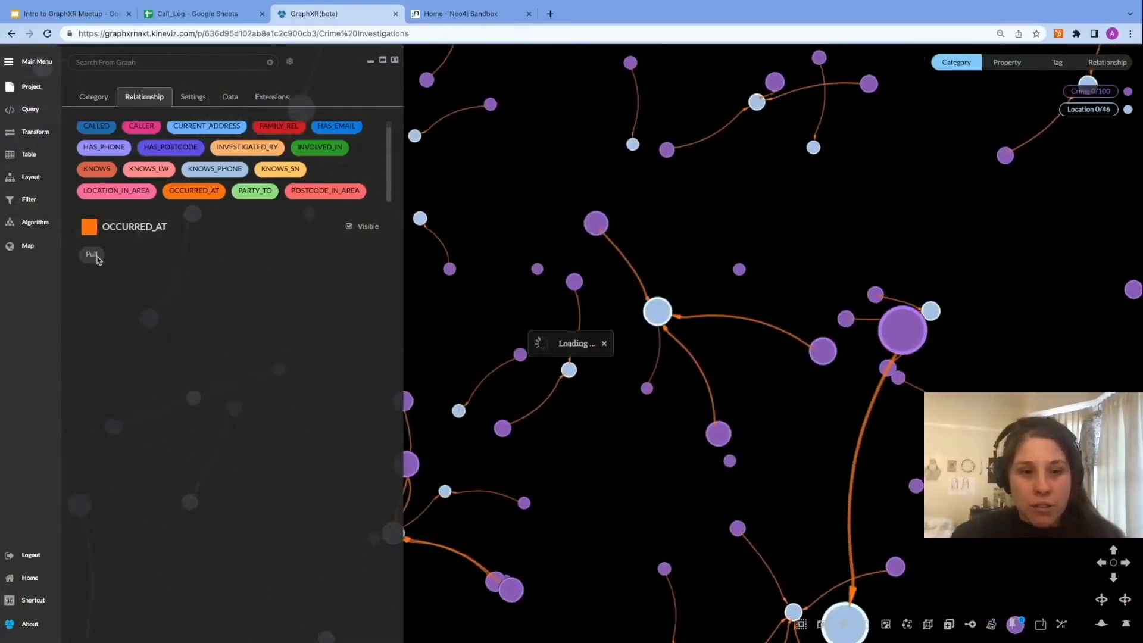
left_click(96, 257)
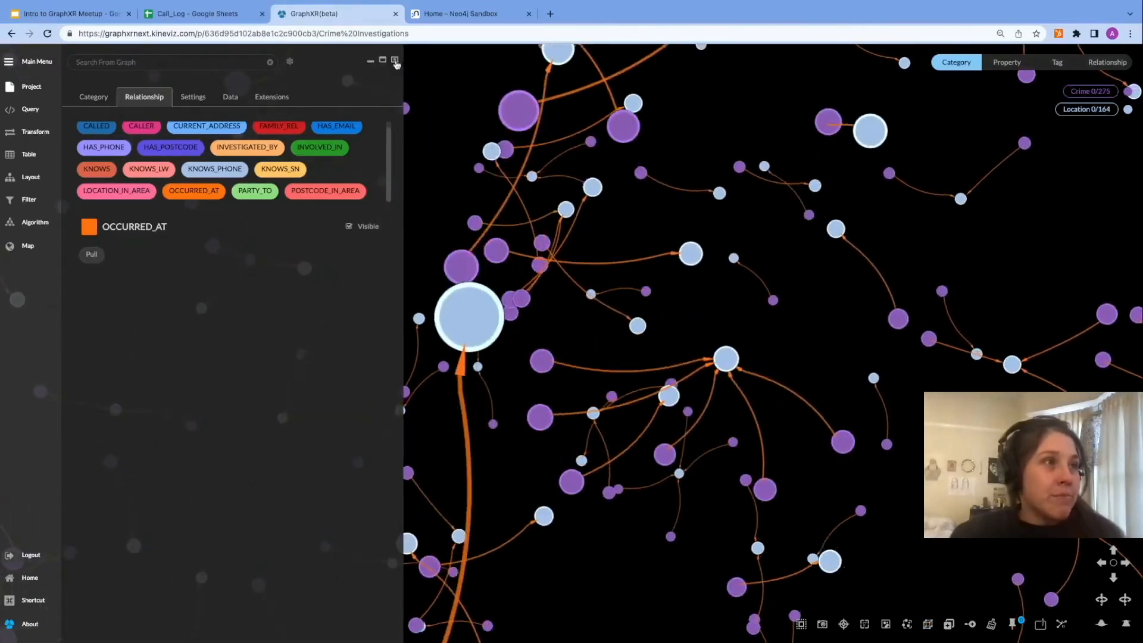
left_click(396, 61)
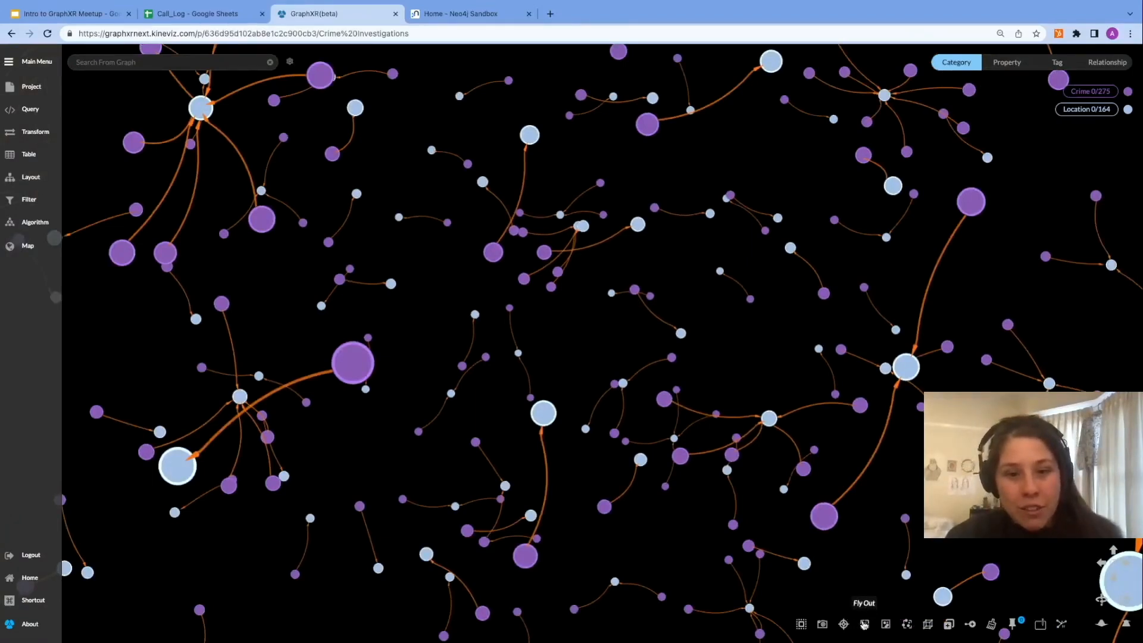
left_click(865, 624)
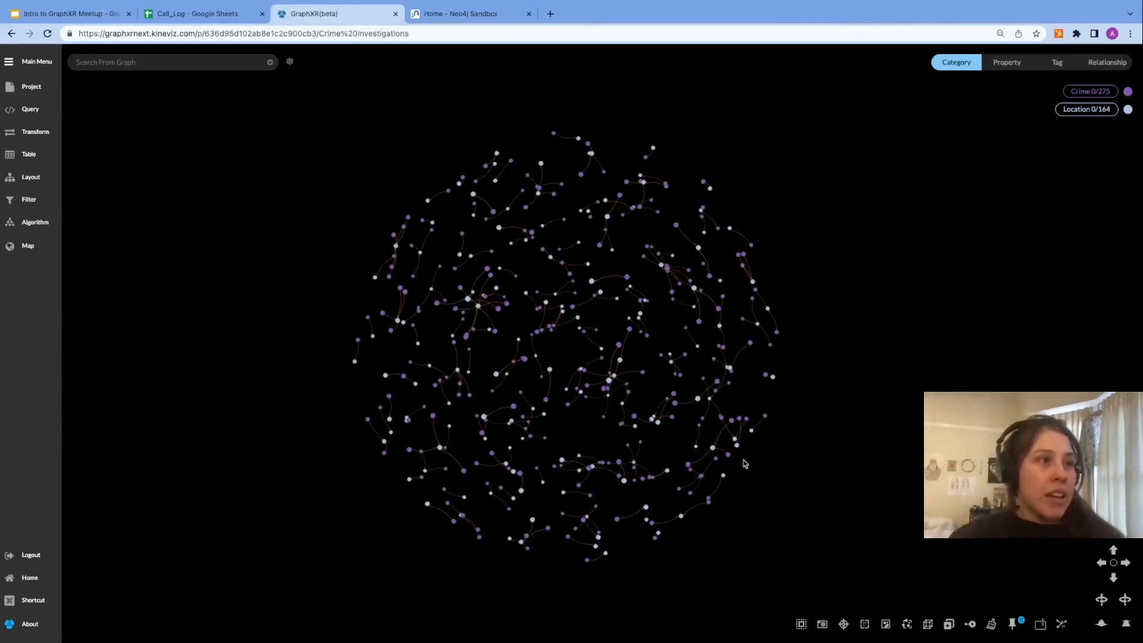
Step: Add the relationship legend alongside the graph's category legend
left_click_drag(732, 453, 822, 437)
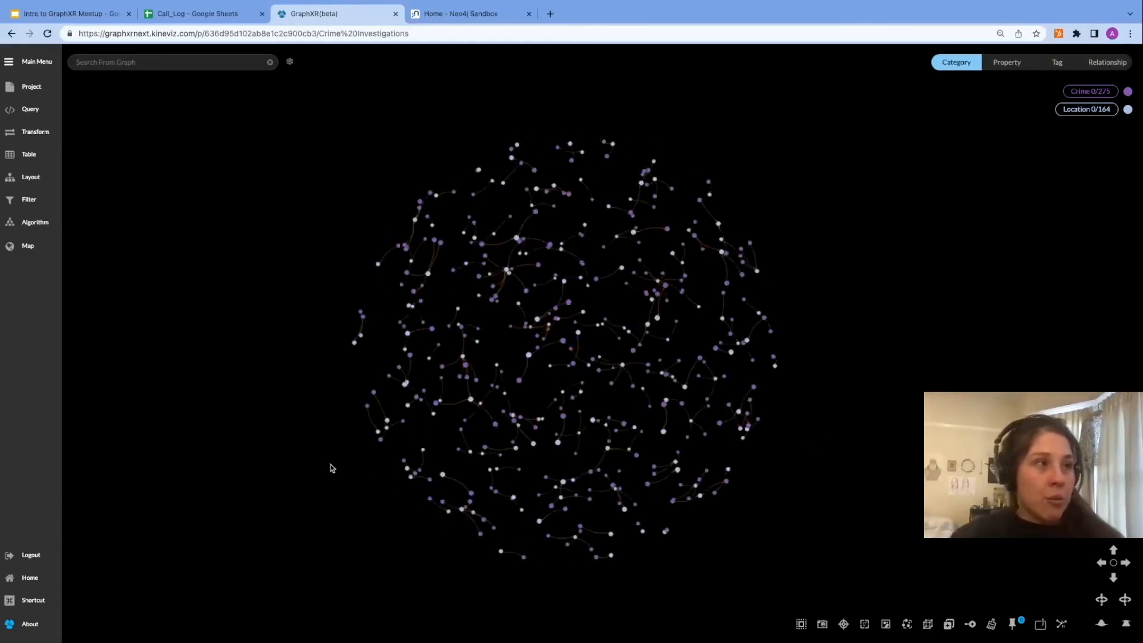
left_click_drag(330, 464, 595, 433)
scroll(607, 411, "up", 3)
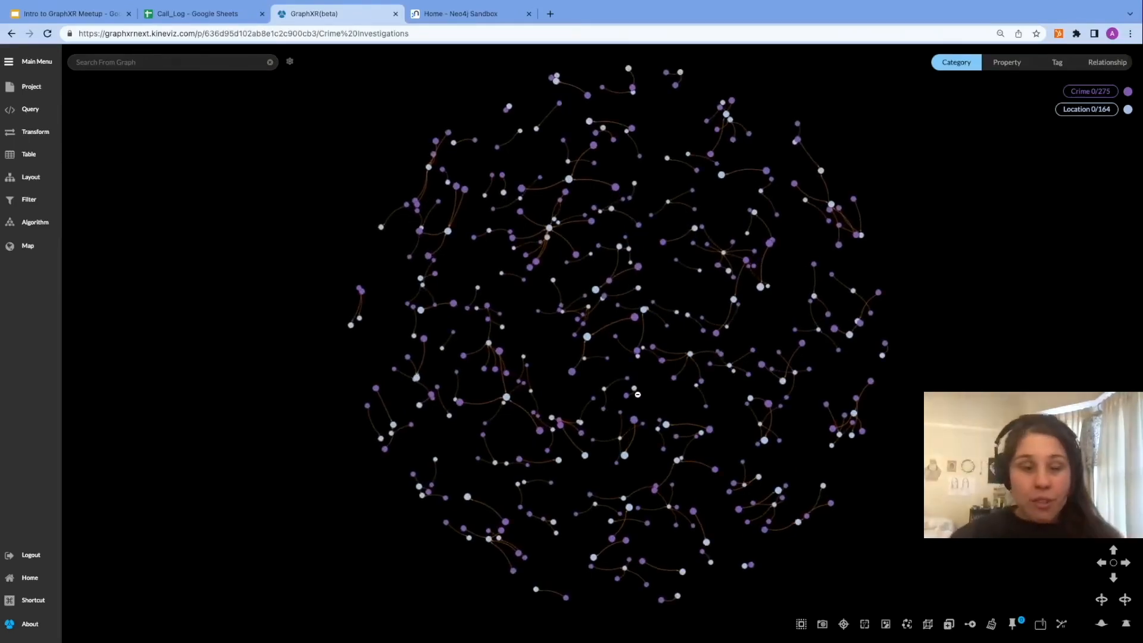
left_click(1114, 62)
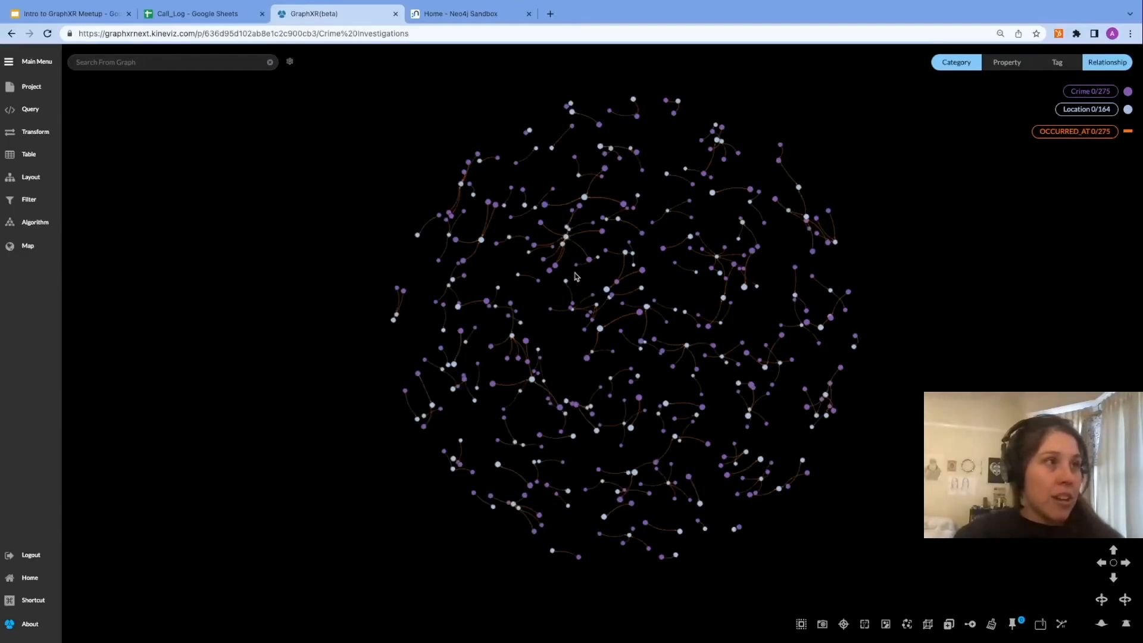
Step: Select a Location node linked to several Crime nodes, display its properties, and place the information panel beside it
left_click(565, 237)
scroll(567, 280, "up", 2)
right_click_drag(537, 286, 559, 341)
mouse_move(561, 345)
left_mouse_down()
mouse_move(578, 379)
mouse_move(606, 386)
mouse_move(740, 393)
mouse_move(572, 348)
left_mouse_up()
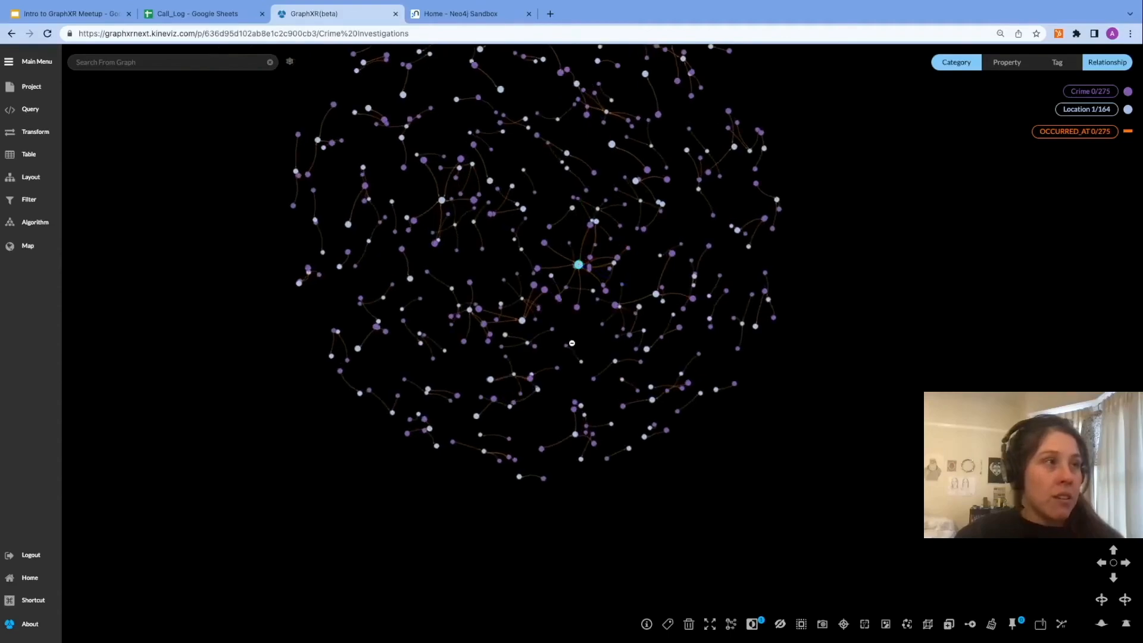
scroll(581, 321, "up", 3)
right_click_drag(599, 328, 616, 386)
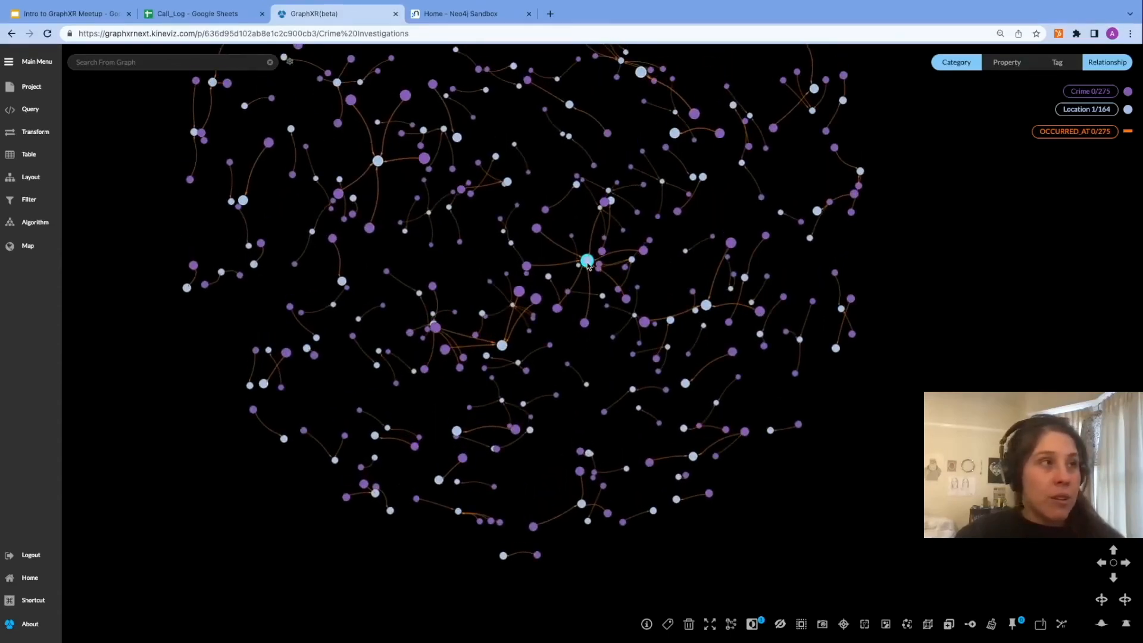
left_click(587, 262)
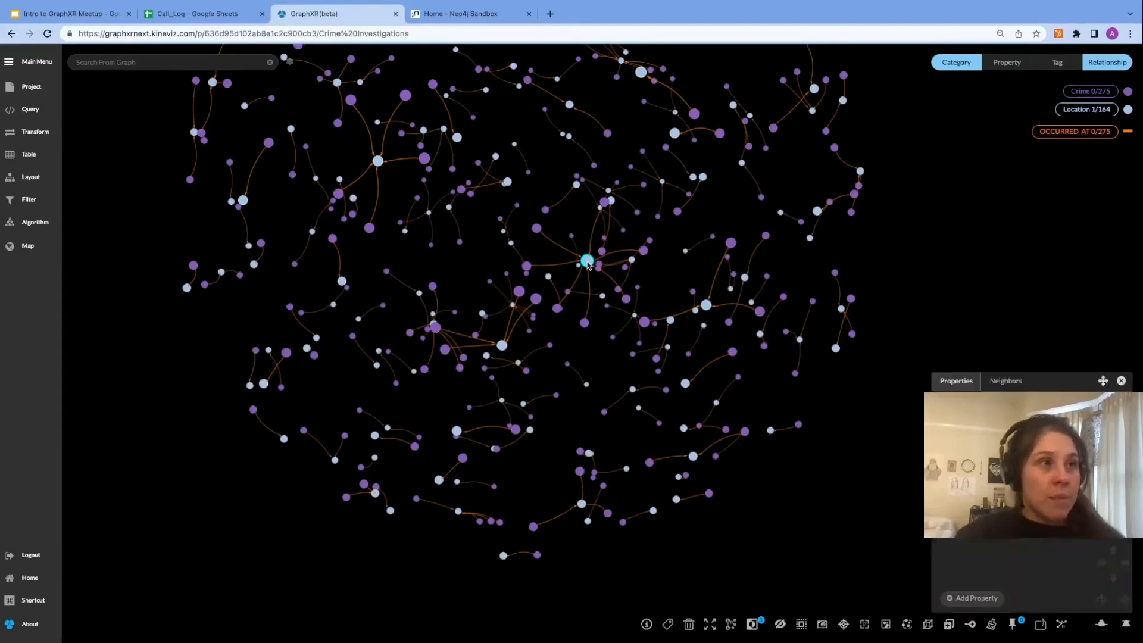
left_click_drag(1100, 381, 790, 211)
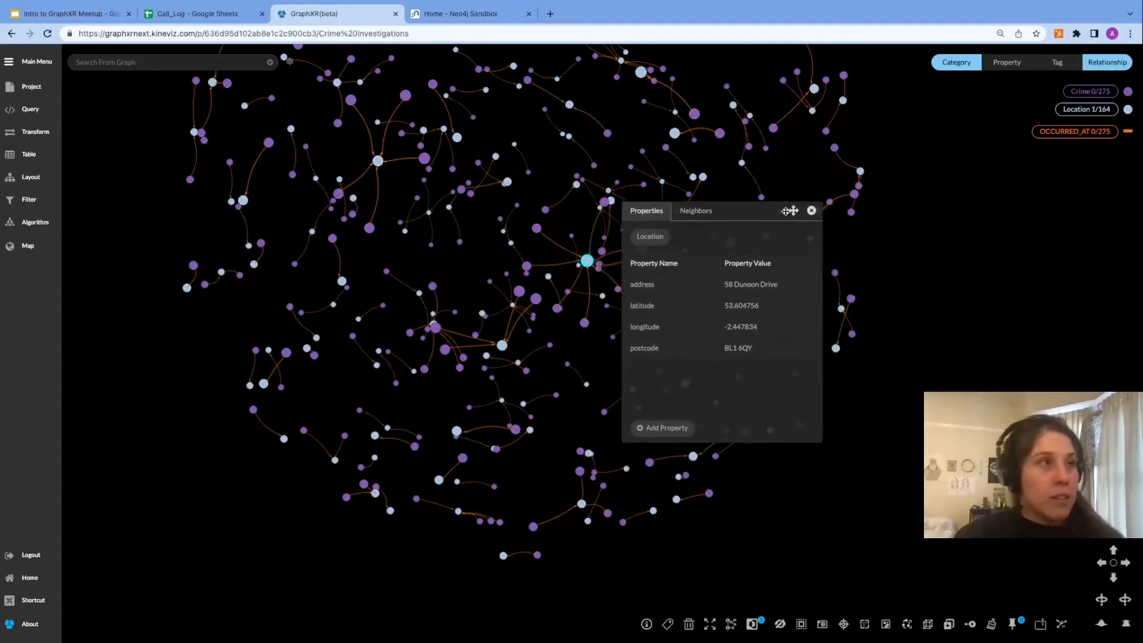
Step: Examine the selected Location's neighbors and OCCURRED_AT relationships, and close the information panel
left_click(692, 212)
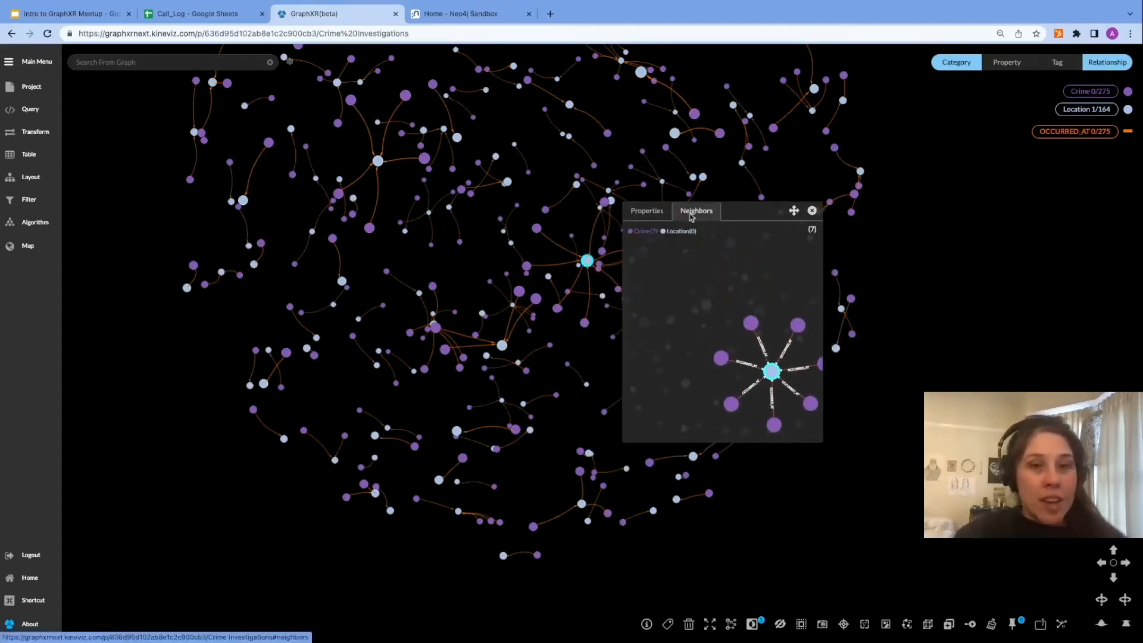
left_click_drag(720, 293, 646, 254)
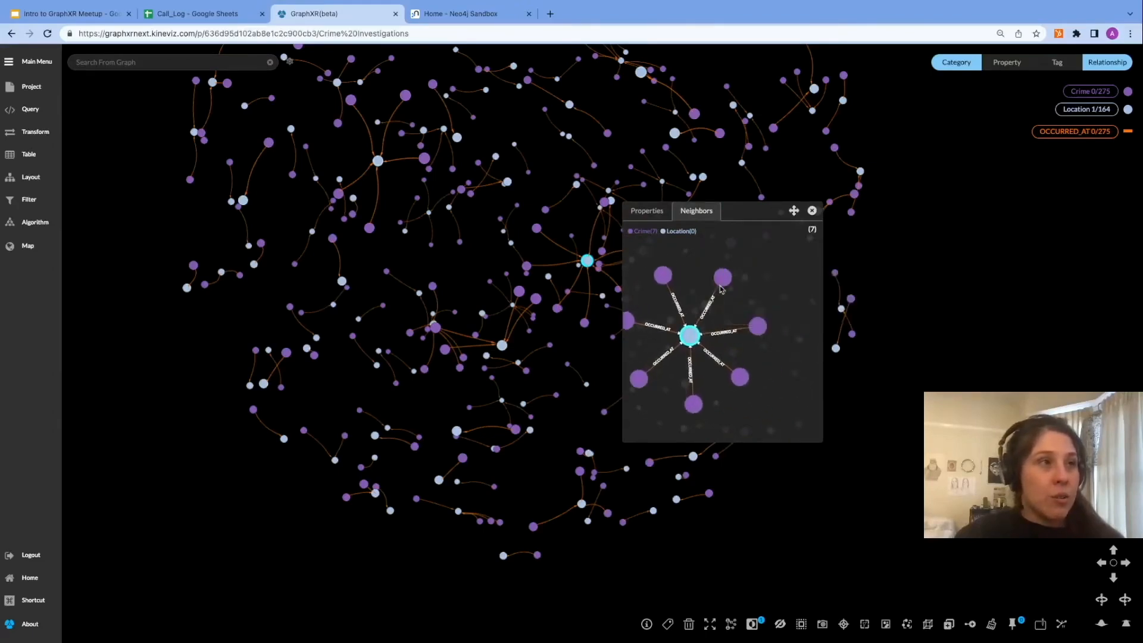
mouse_move(766, 329)
mouse_move(747, 380)
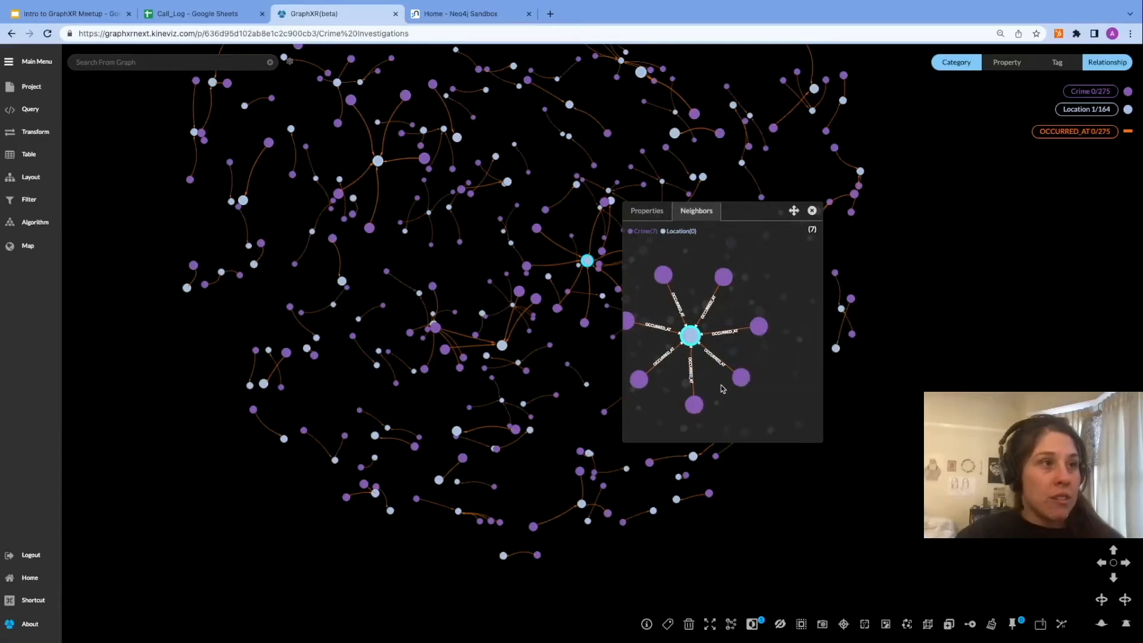
mouse_move(676, 390)
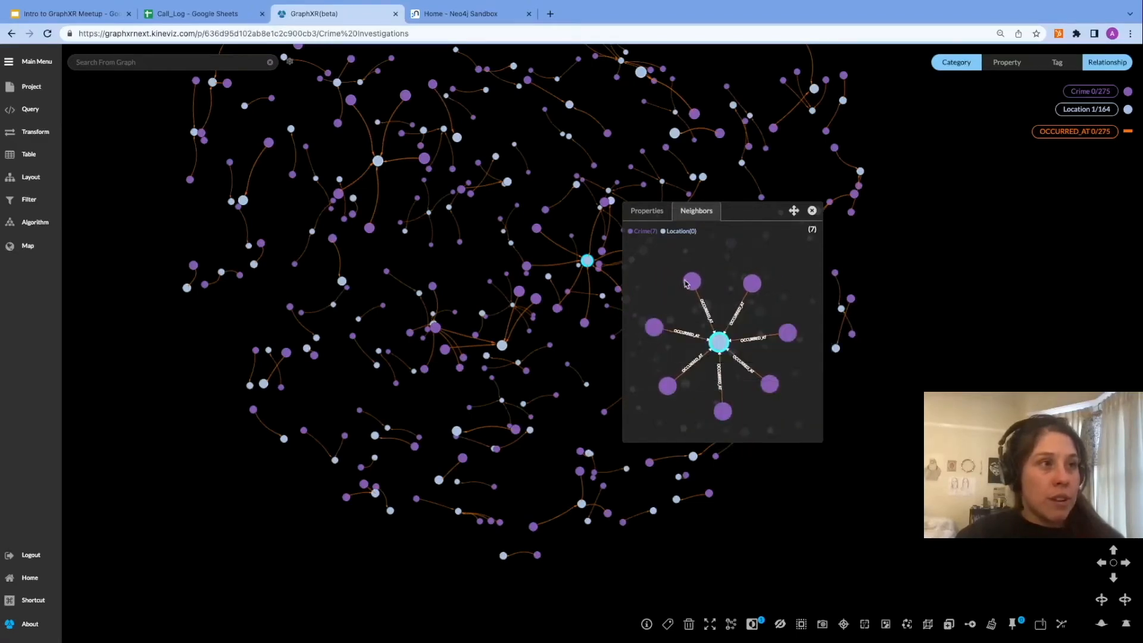
left_click(812, 212)
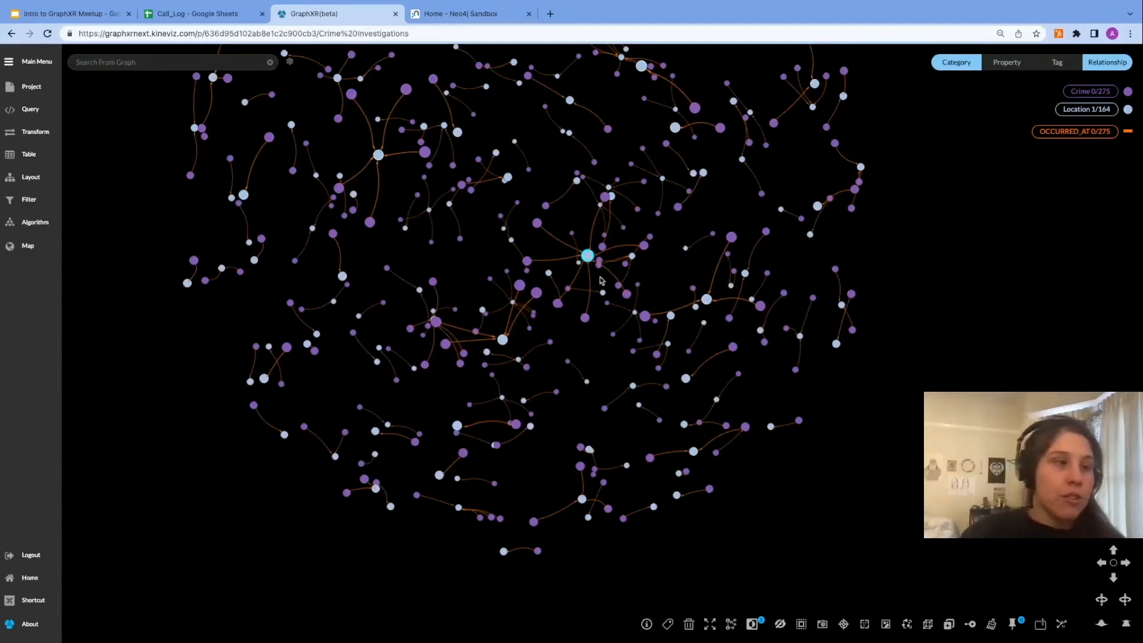
Step: Trace the Location node's neighbors to depth 1 and select the traced Crime nodes together with it
left_click(732, 624)
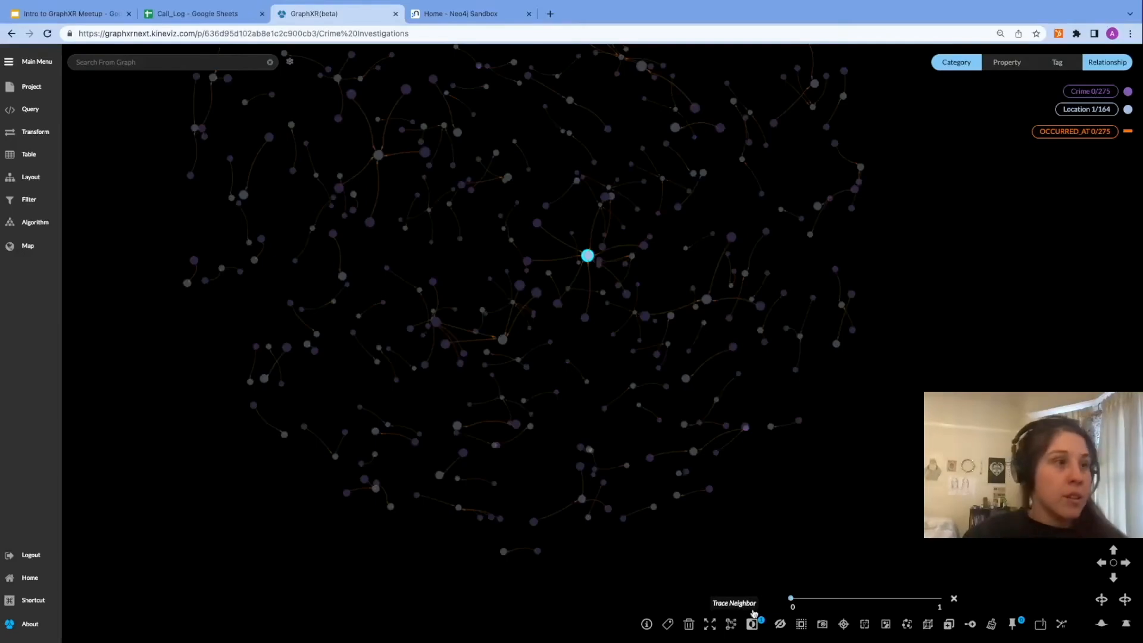
left_click_drag(792, 598, 941, 598)
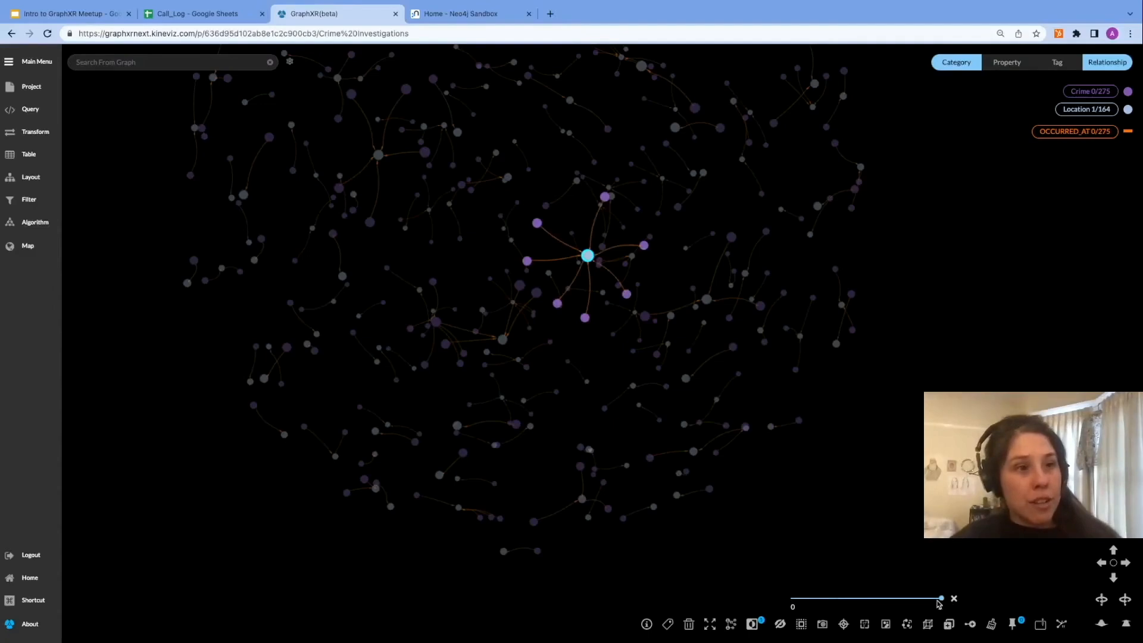
mouse_move(940, 600)
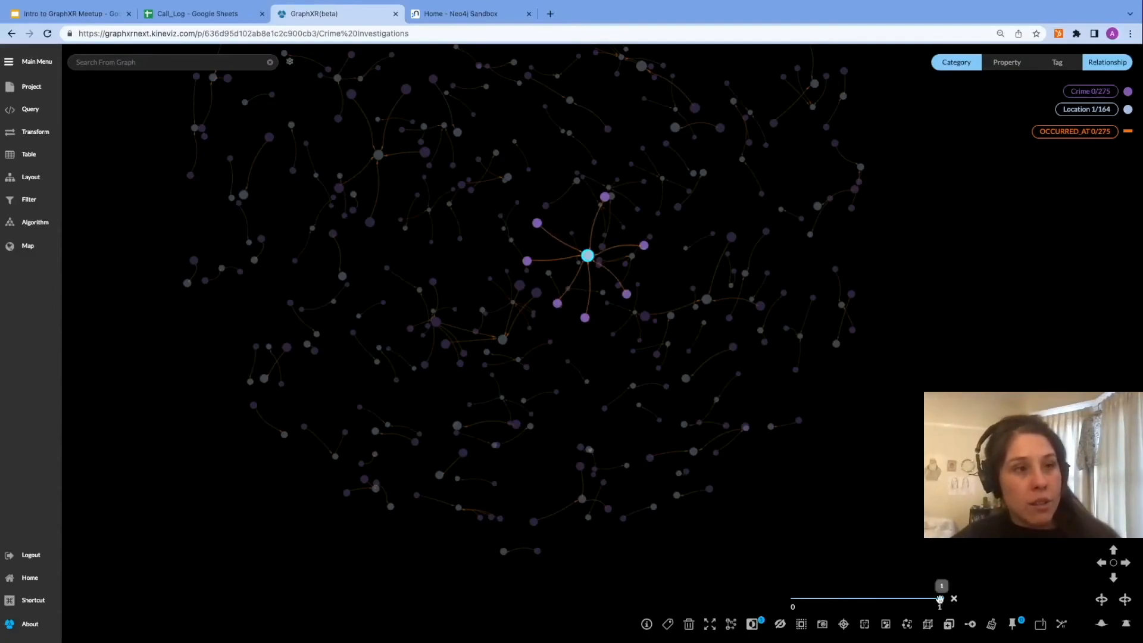
left_click(802, 625)
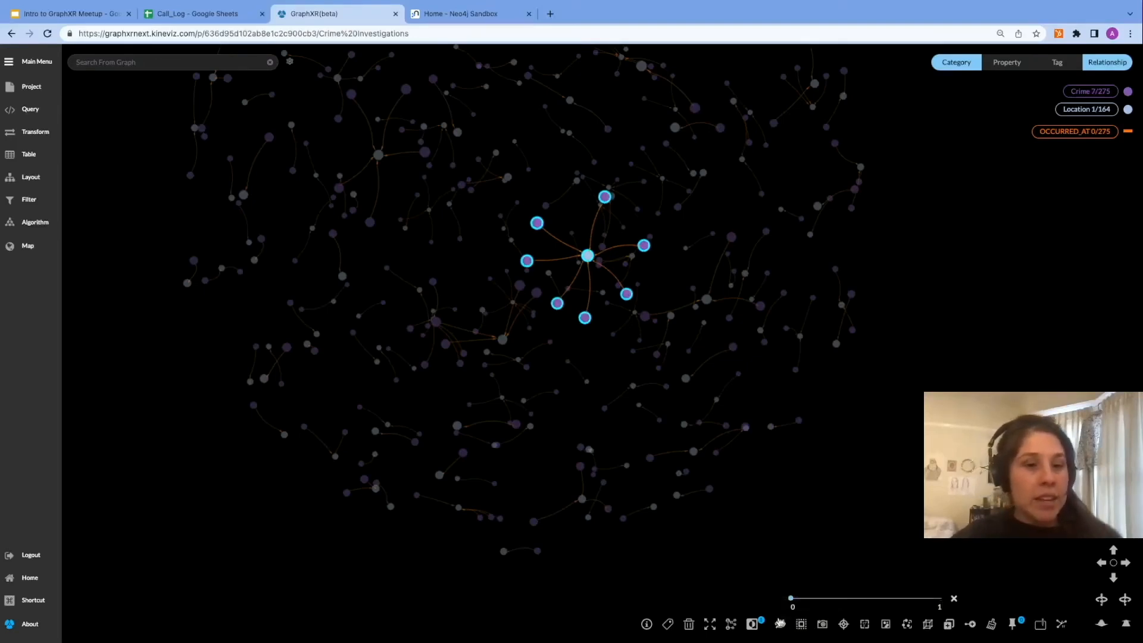
Step: Invert the selection to hide every node outside the traced neighborhood, and show the hidden nodes again
left_click(755, 625)
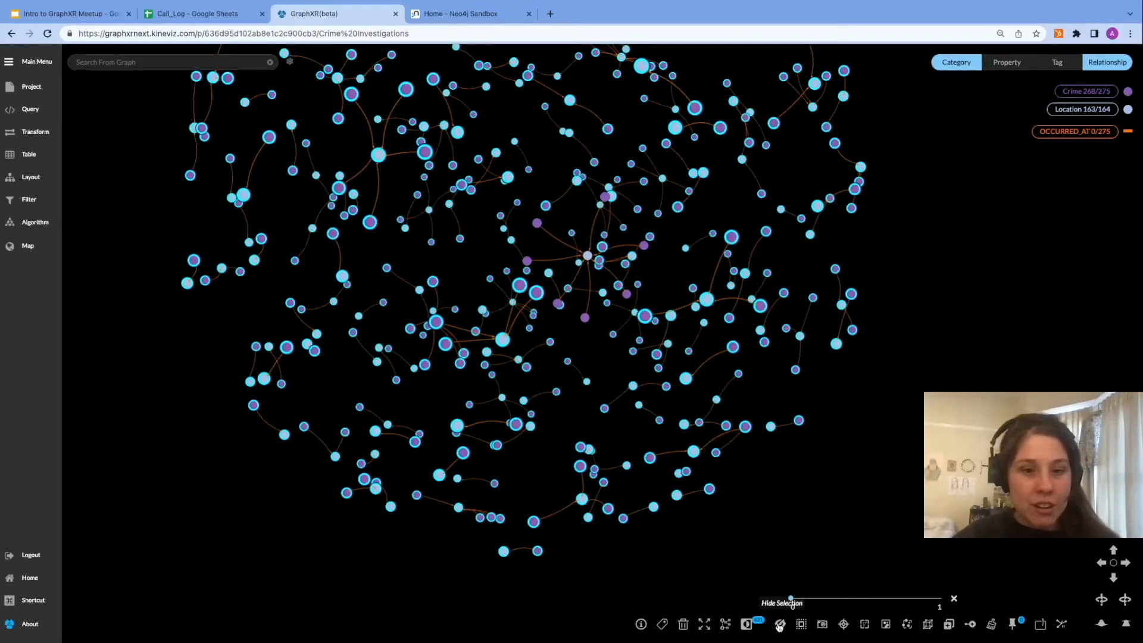
left_click(779, 624)
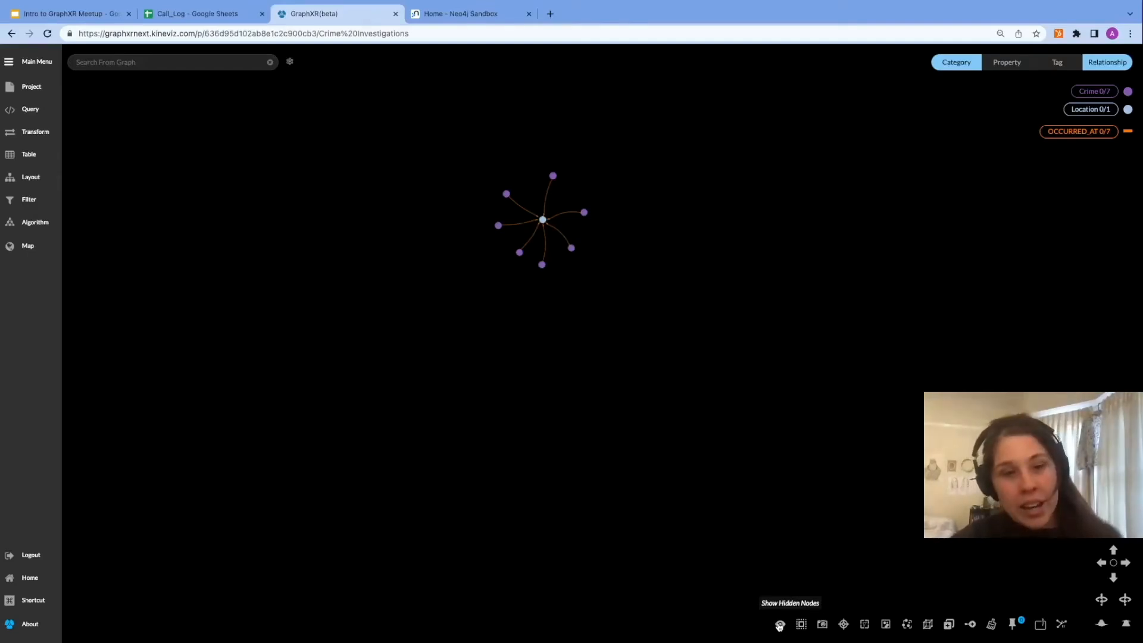
left_click(780, 625)
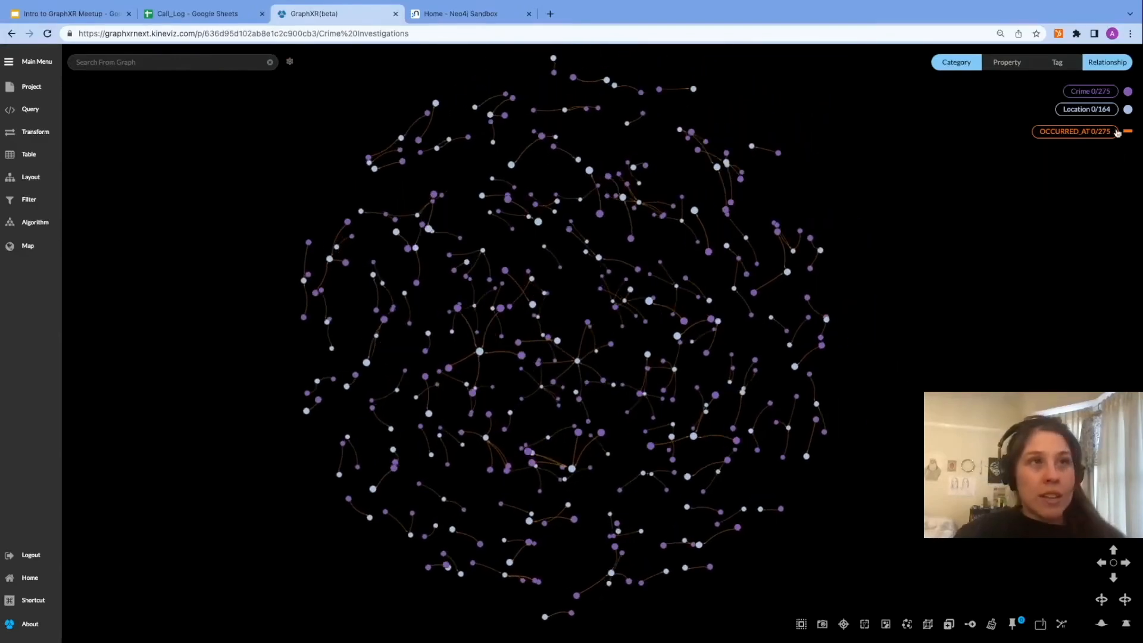
Step: Highlight all Crime nodes, all Location nodes and all OCCURRED_AT relationships in turn, and clear the selection
left_click(1101, 91)
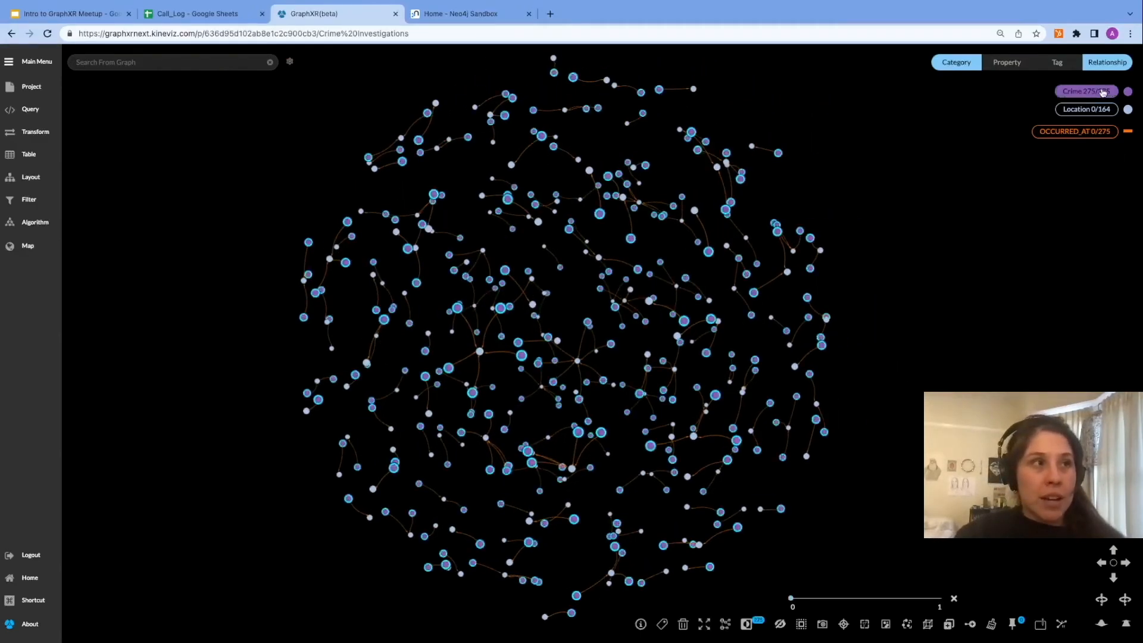
left_click(1105, 110)
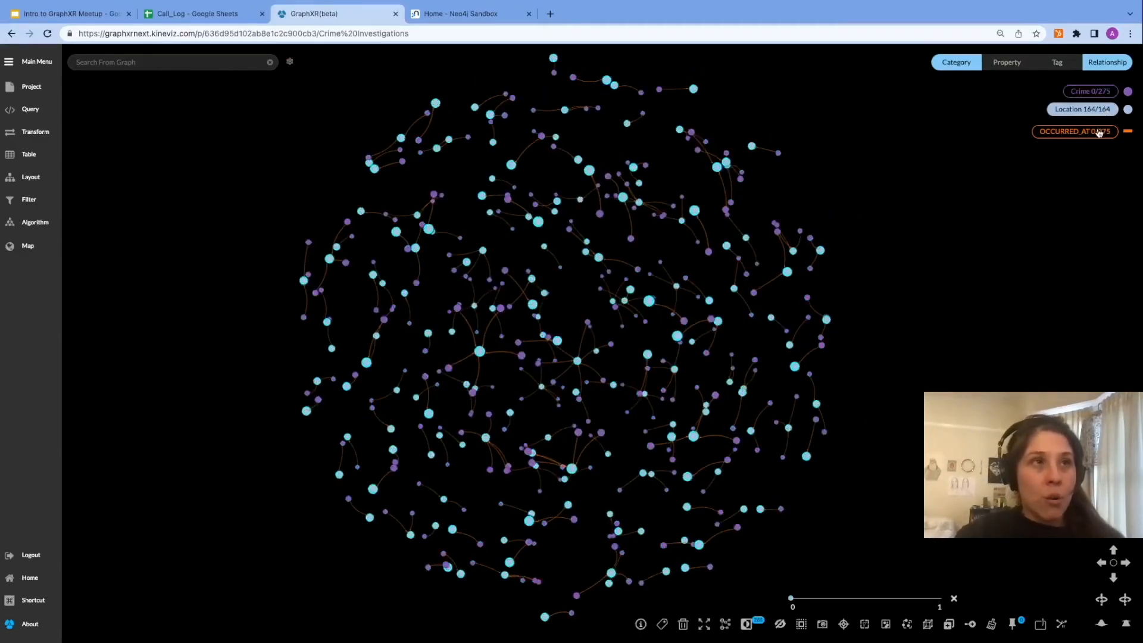
left_click(1099, 132)
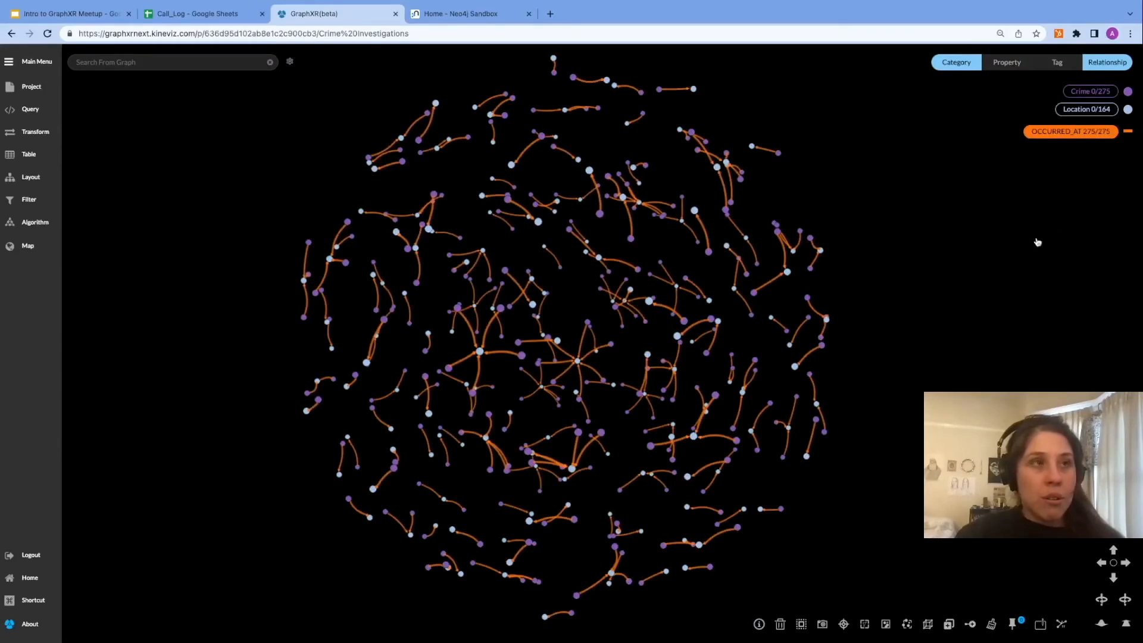
left_click(1012, 243)
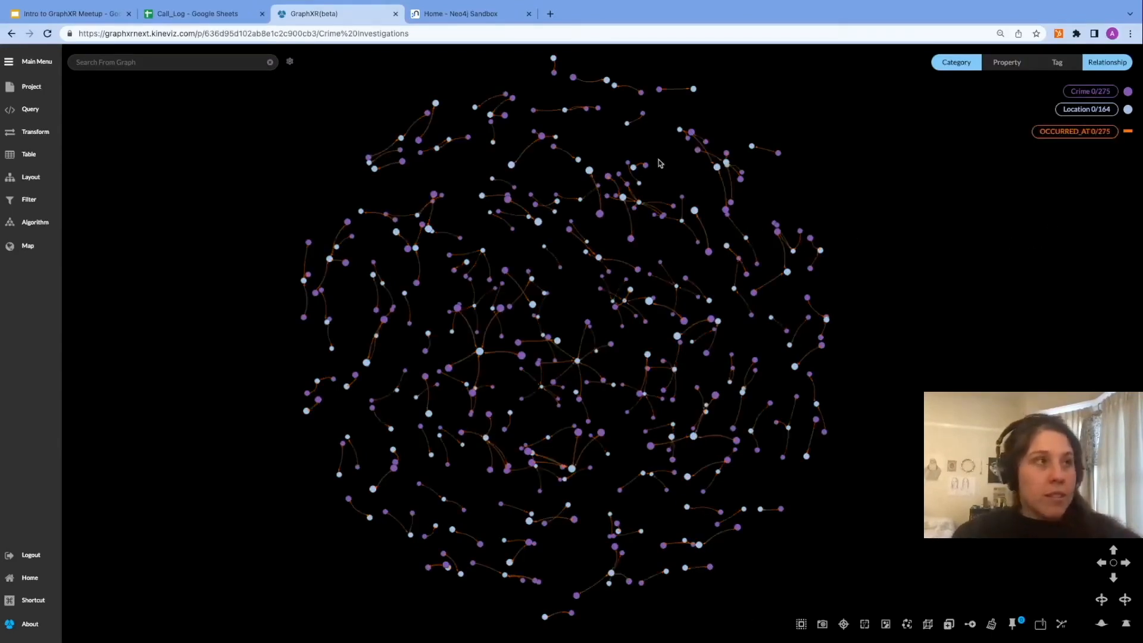
Step: Box-select three regions of the graph, remove the lower-right region from the selection, and pin the remaining selected nodes
left_click_drag(600, 133, 851, 369, "shift")
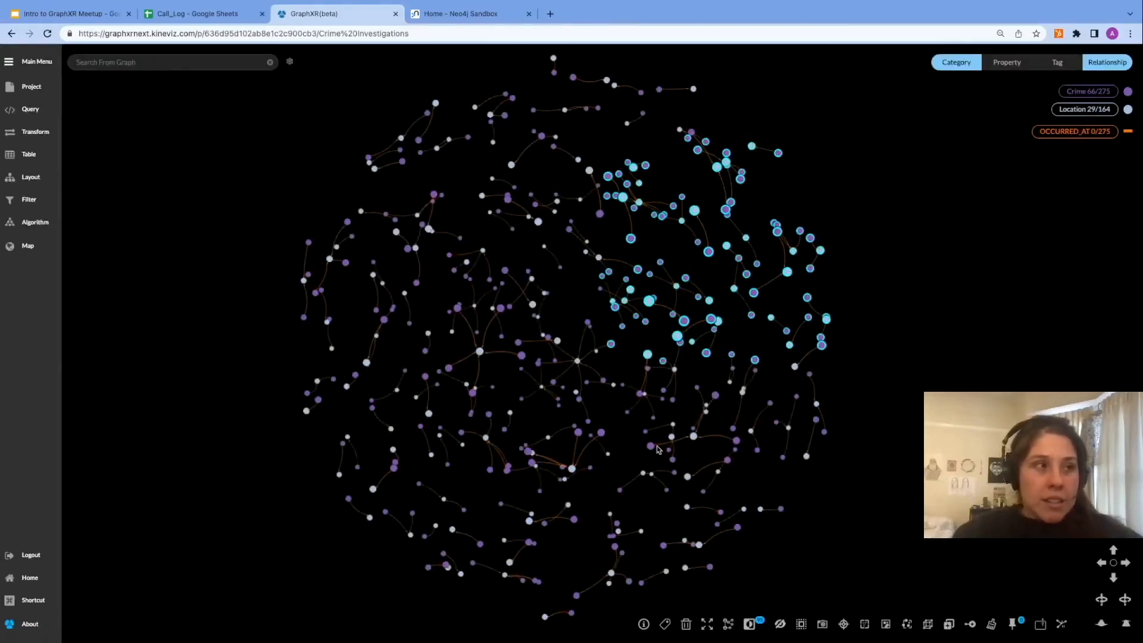
left_click_drag(627, 431, 844, 548, "shift")
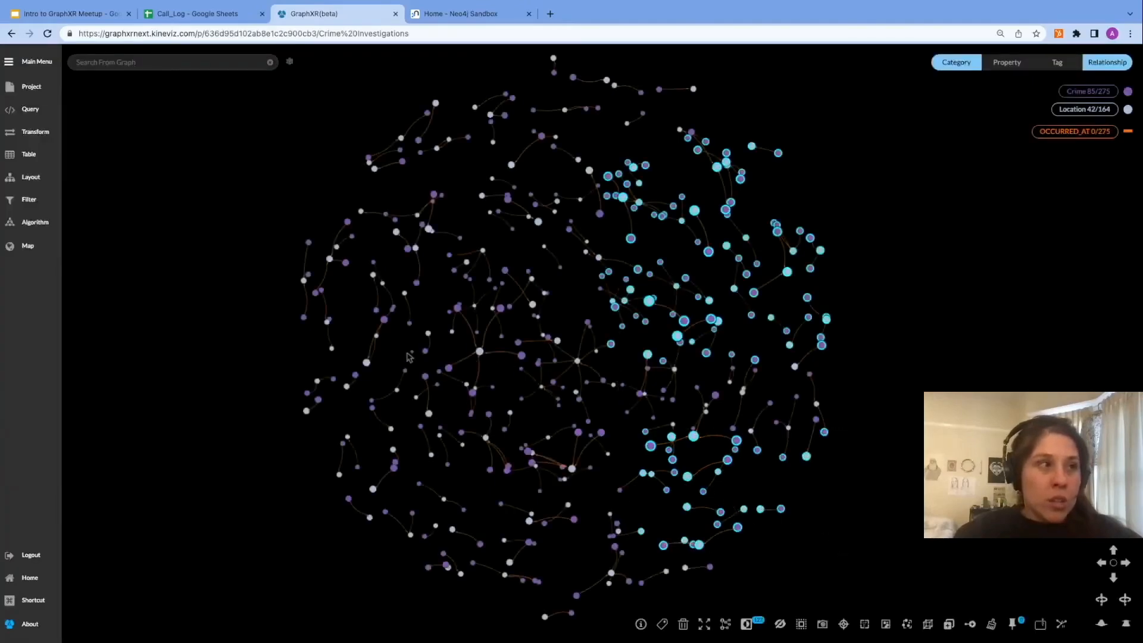
mouse_move(407, 351)
left_mouse_down("shift")
mouse_move(587, 441)
mouse_move(589, 458)
left_mouse_up("shift")
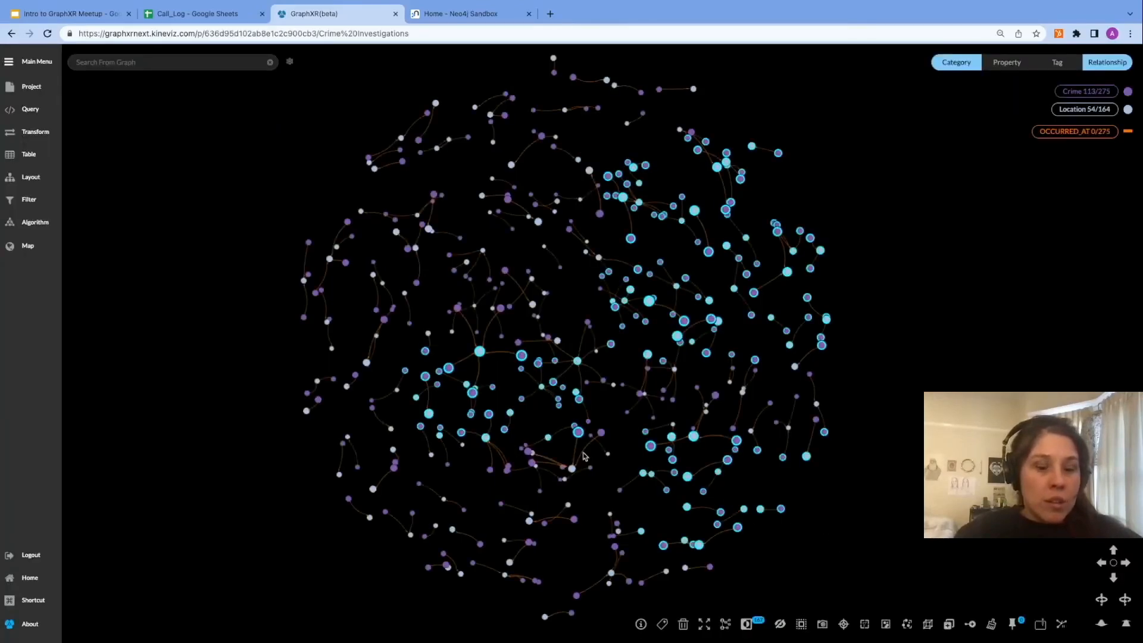
left_click_drag(628, 425, 849, 563, "shift")
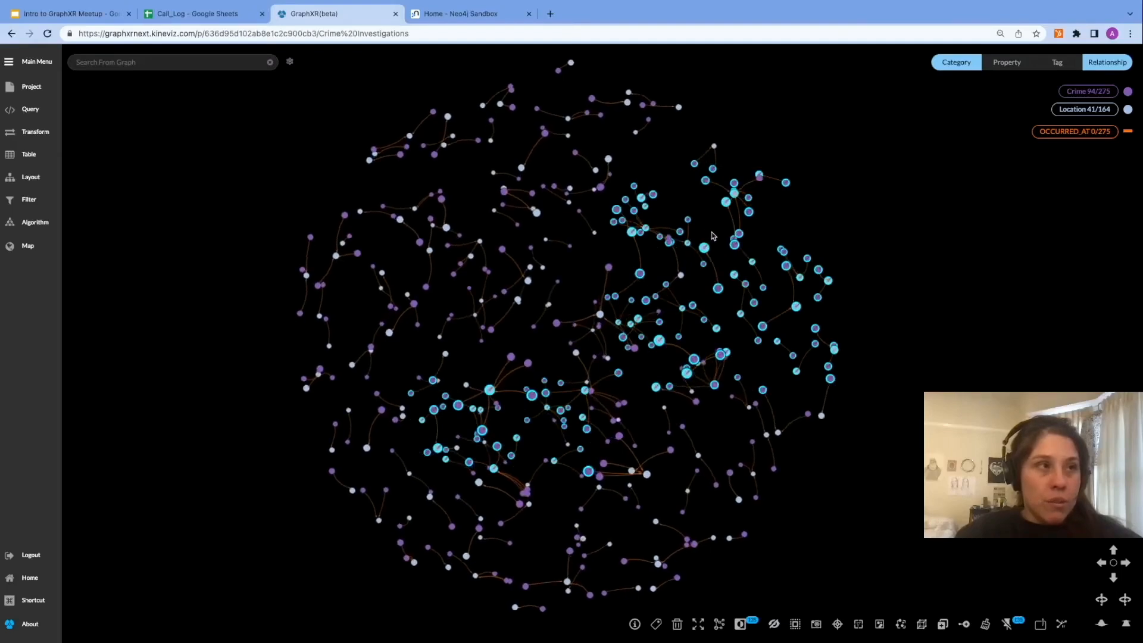
Step: Deselect some nodes in the graph's upper-right region, shift the remaining selected nodes to the right, and clear the selection
left_click_drag(710, 231, 851, 310, "shift")
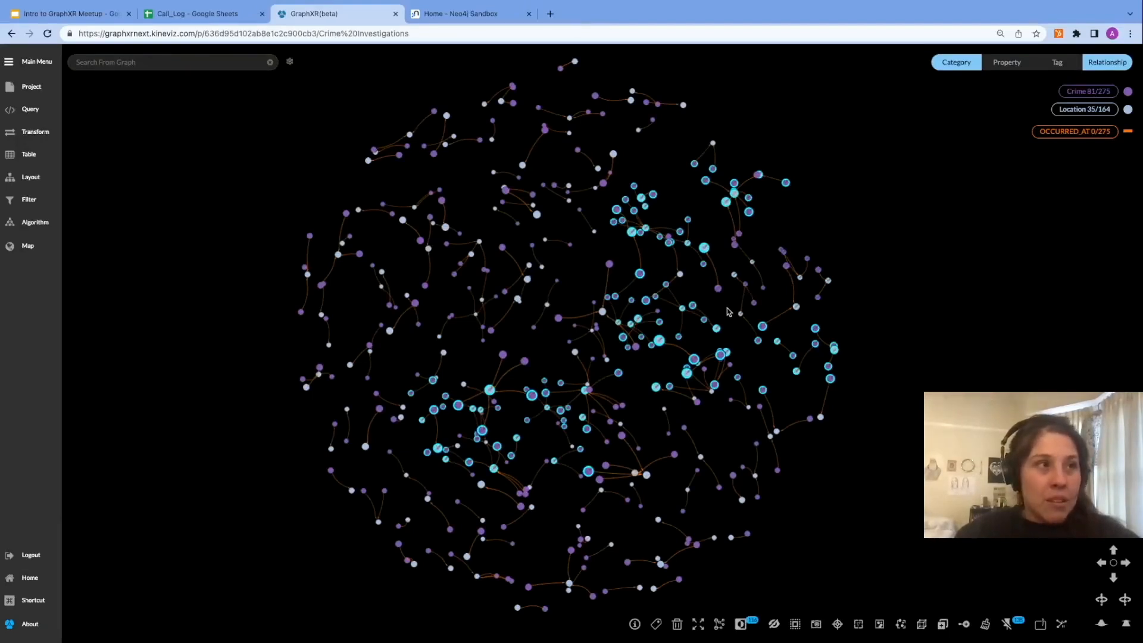
left_click_drag(727, 308, 791, 310)
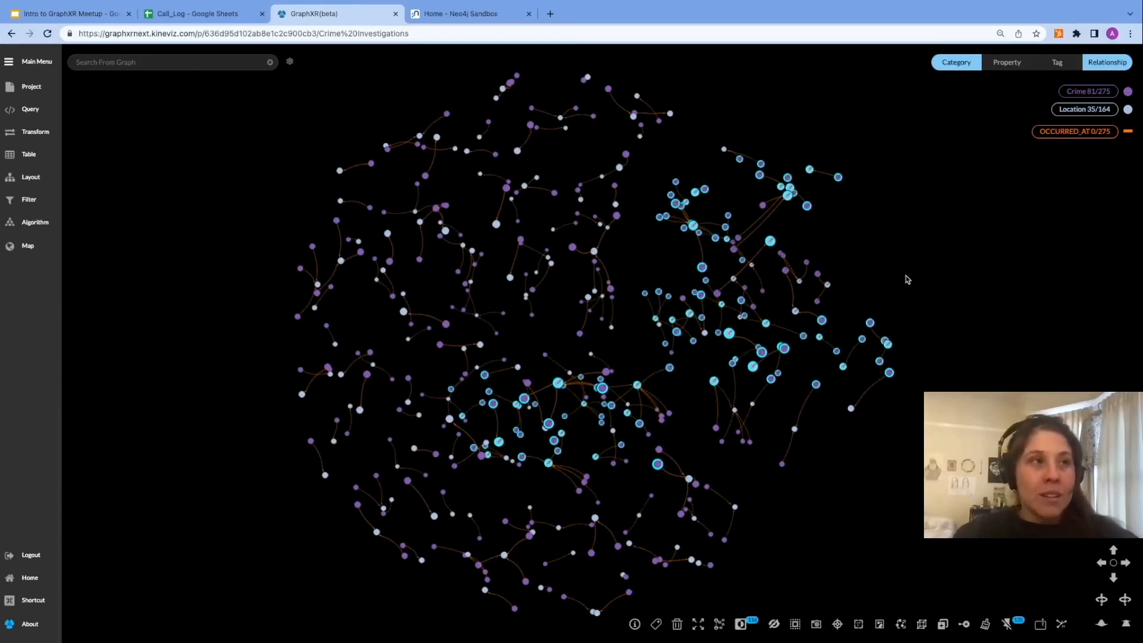
left_click(906, 279)
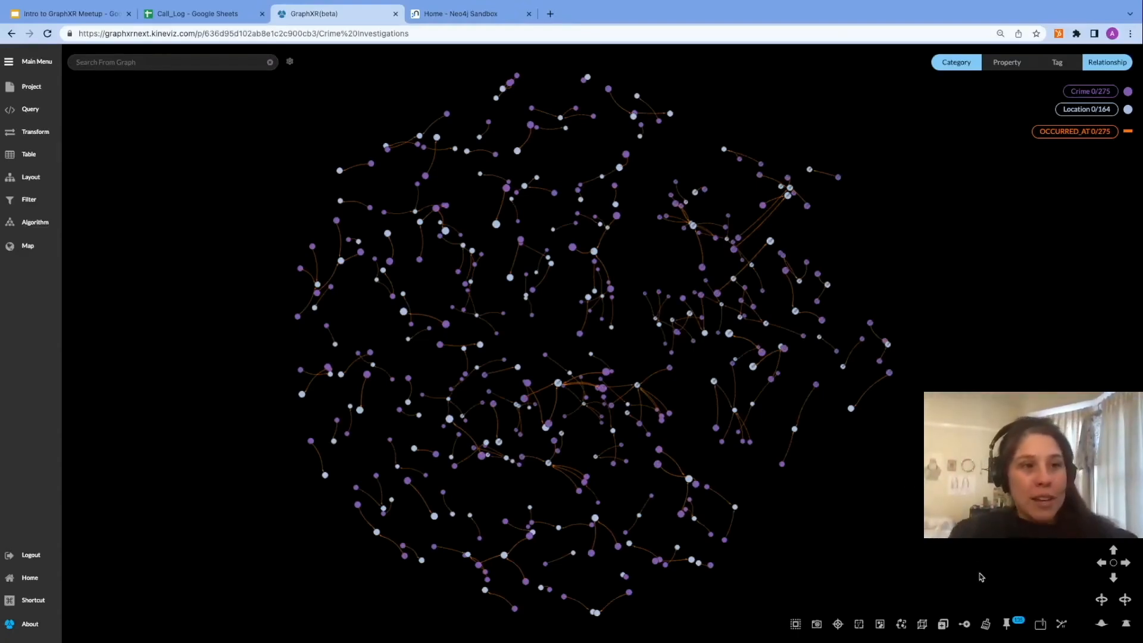
Step: Unpin all pinned nodes in the graph
left_click(1006, 623)
left_click(1007, 624)
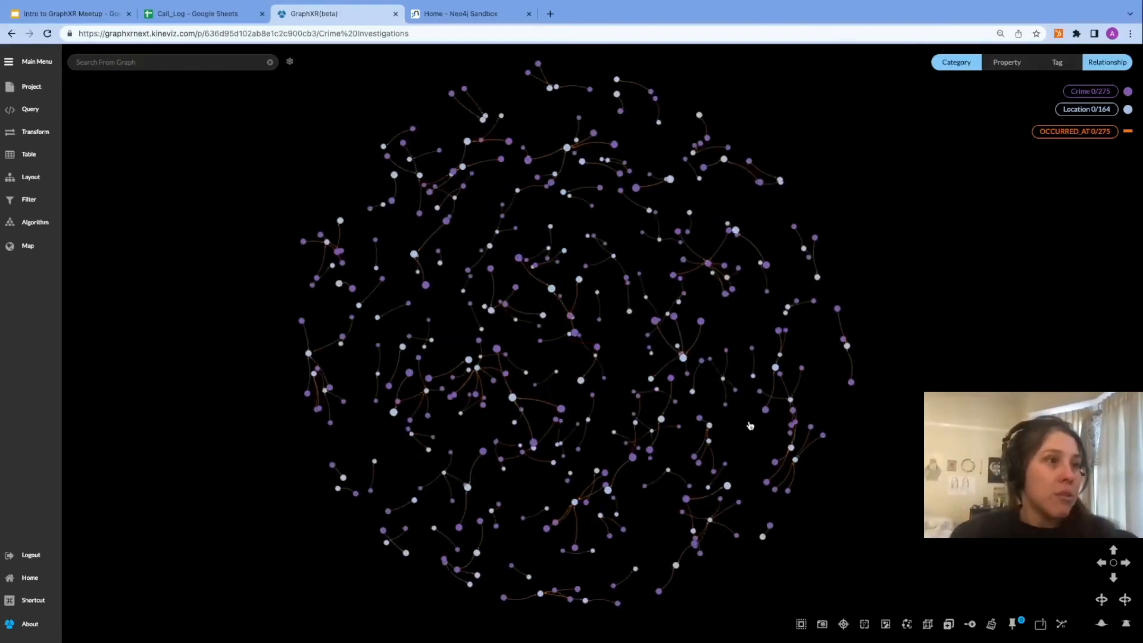
Step: Remove all data from the graph and confirm the removal
scroll(903, 379, "up", 4)
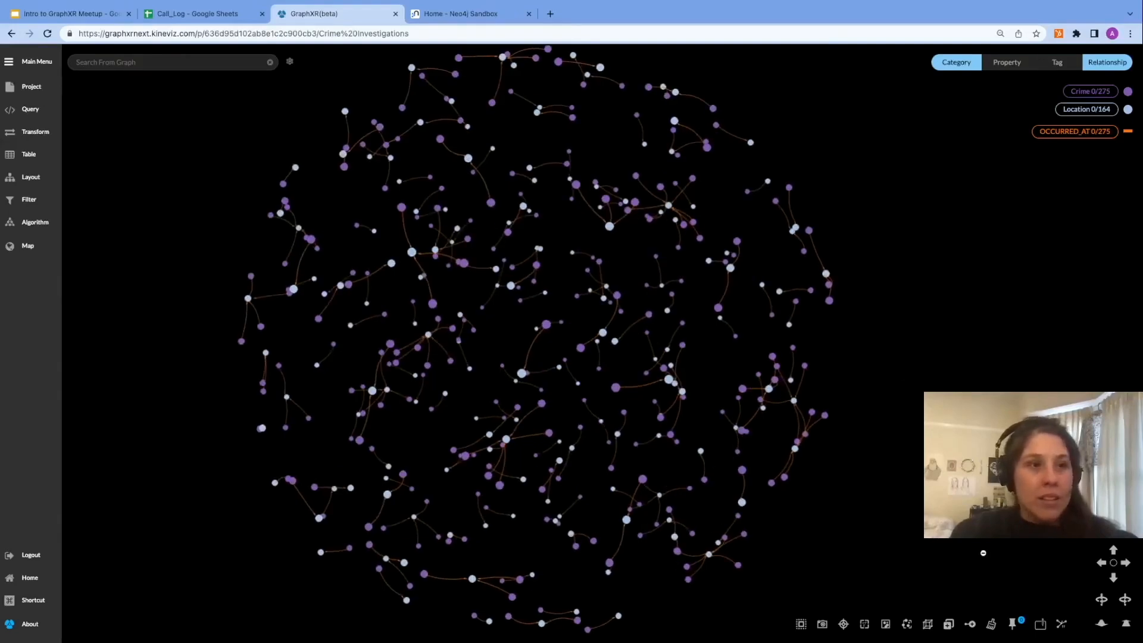
left_click(992, 624)
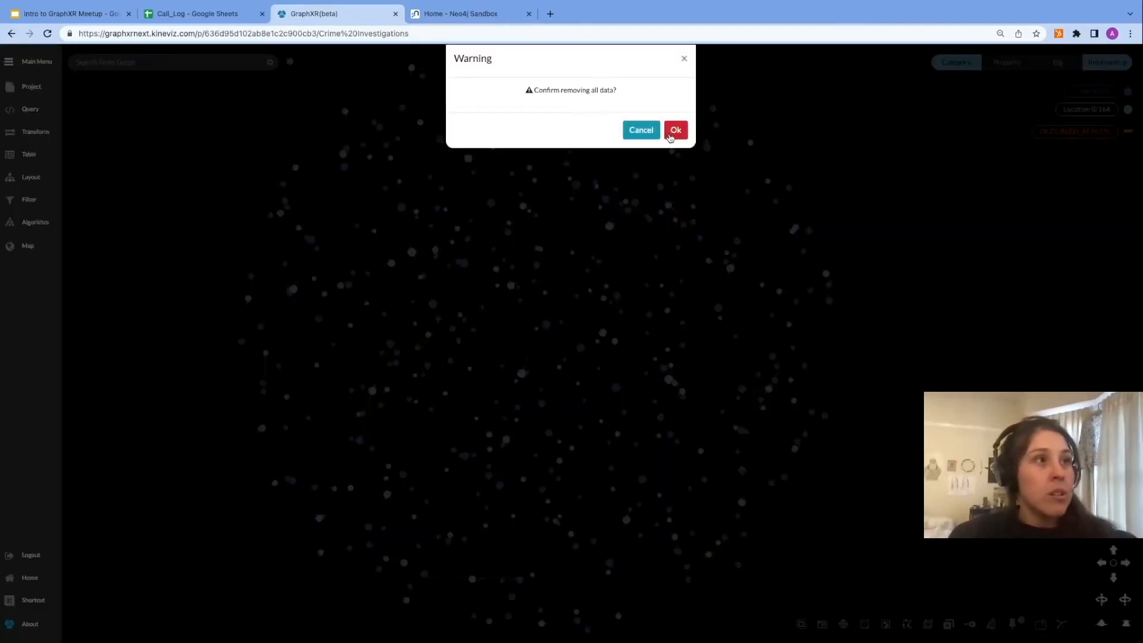
left_click(676, 130)
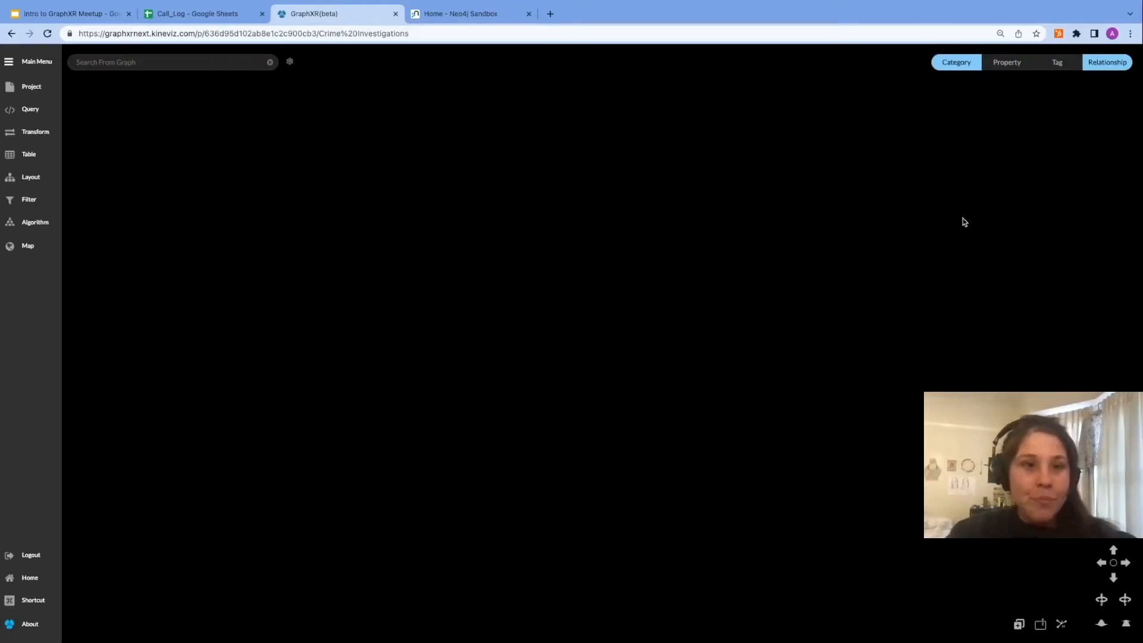
Step: Switch the search to the database and submit an index task covering all category properties for graphxrIndex
left_click(216, 64)
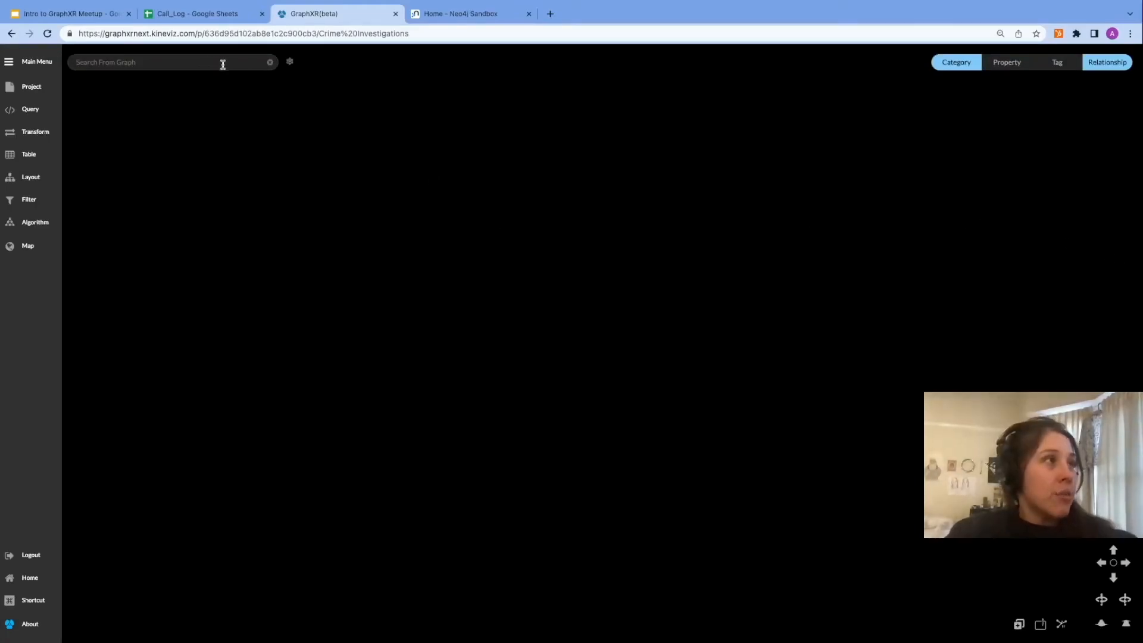
left_click(290, 63)
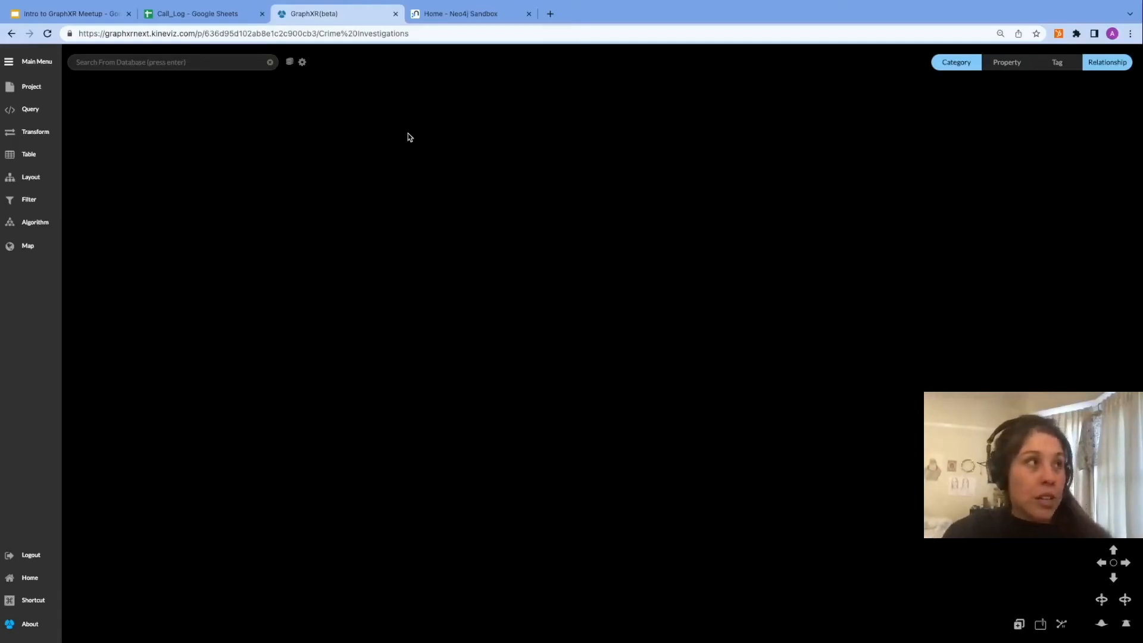
left_click(302, 63)
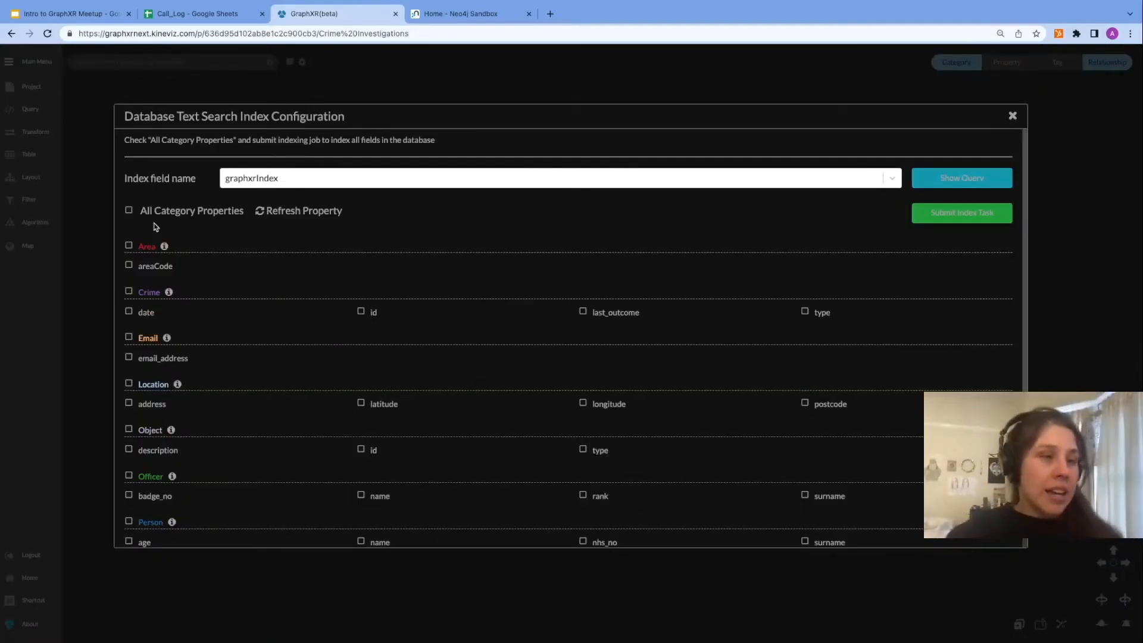
left_click(130, 211)
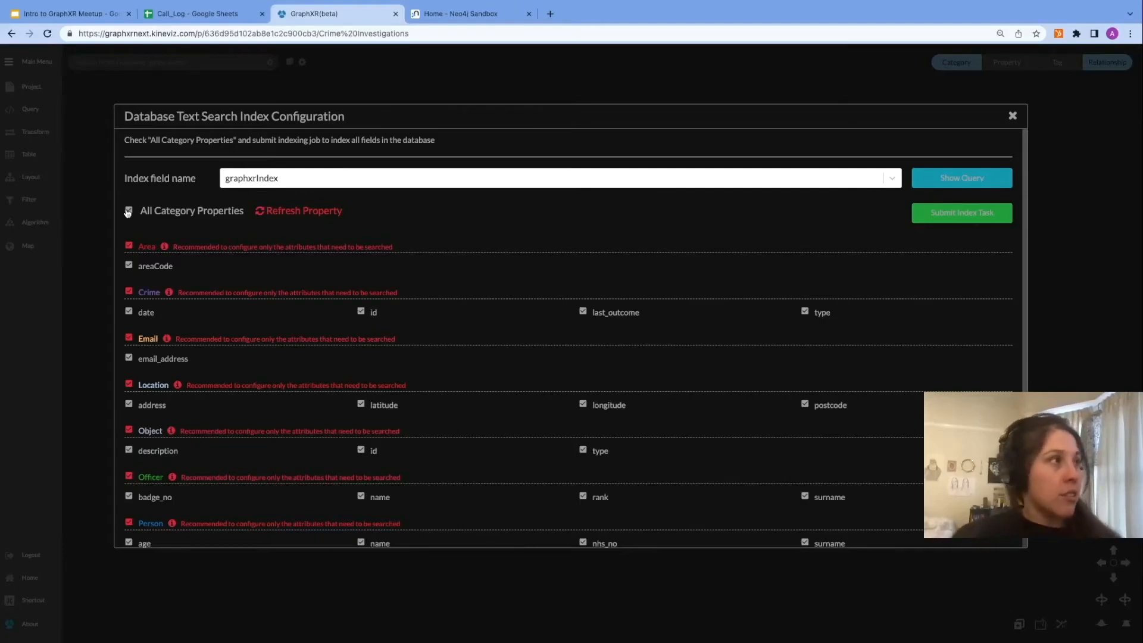
left_click(128, 212)
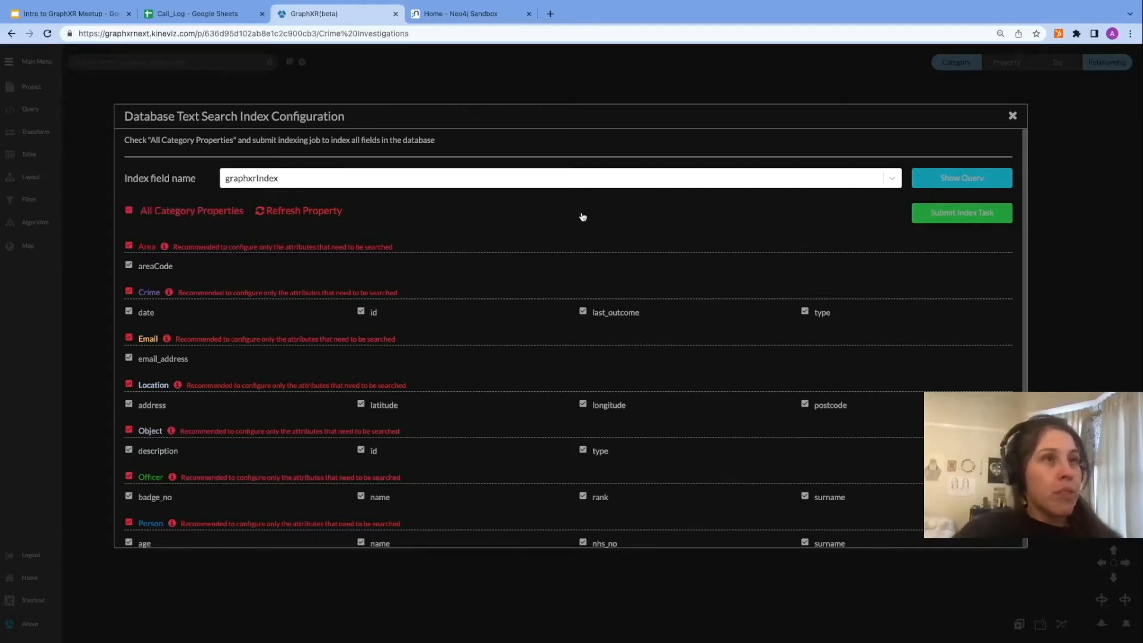
left_click(944, 217)
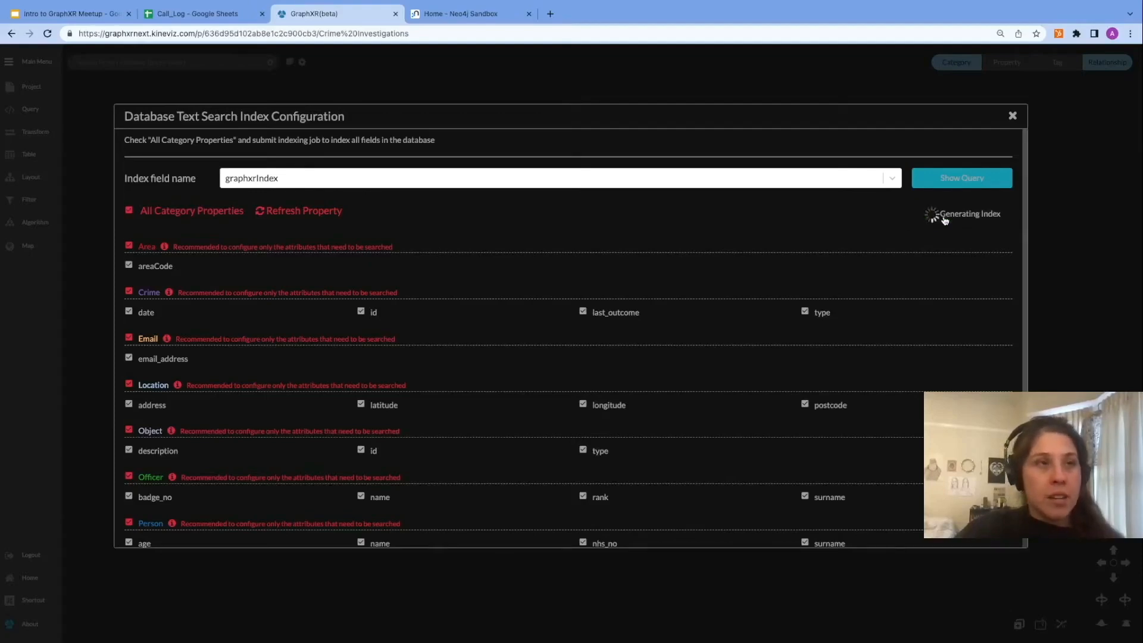
left_click(1012, 116)
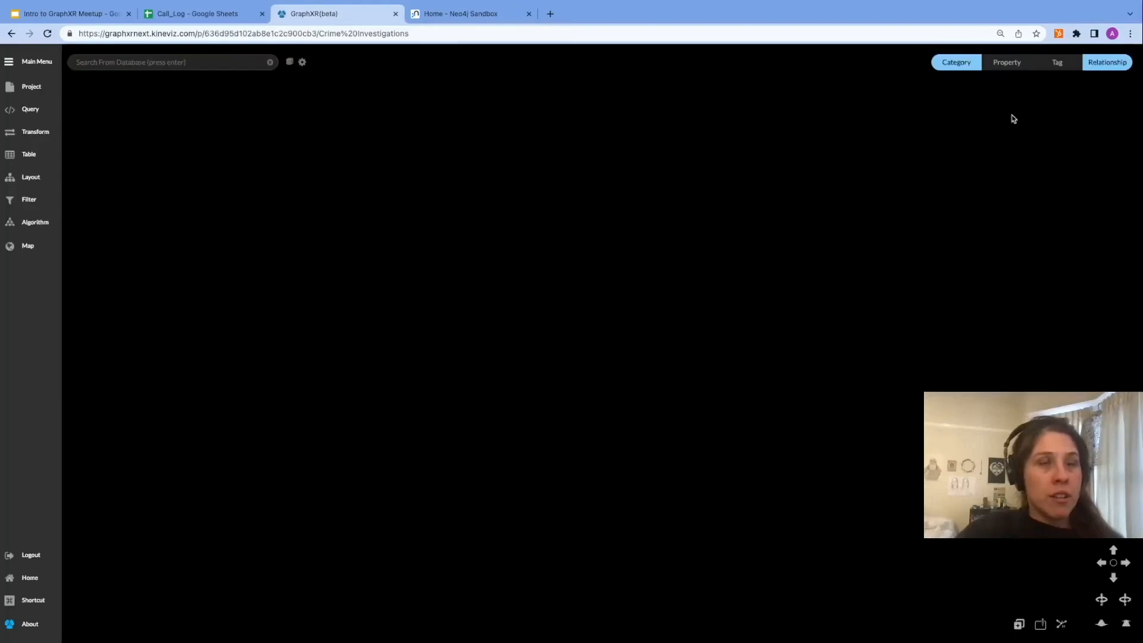
Step: Reload the project page and search the database, rather than the graph, for "drug"
left_click(47, 34)
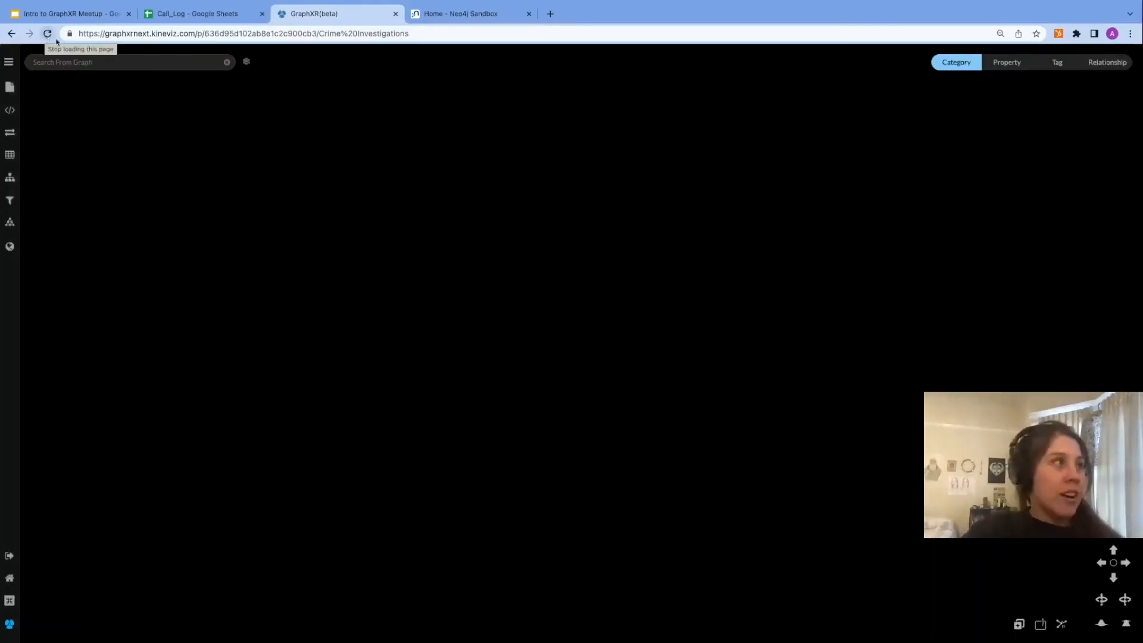
left_click(247, 63)
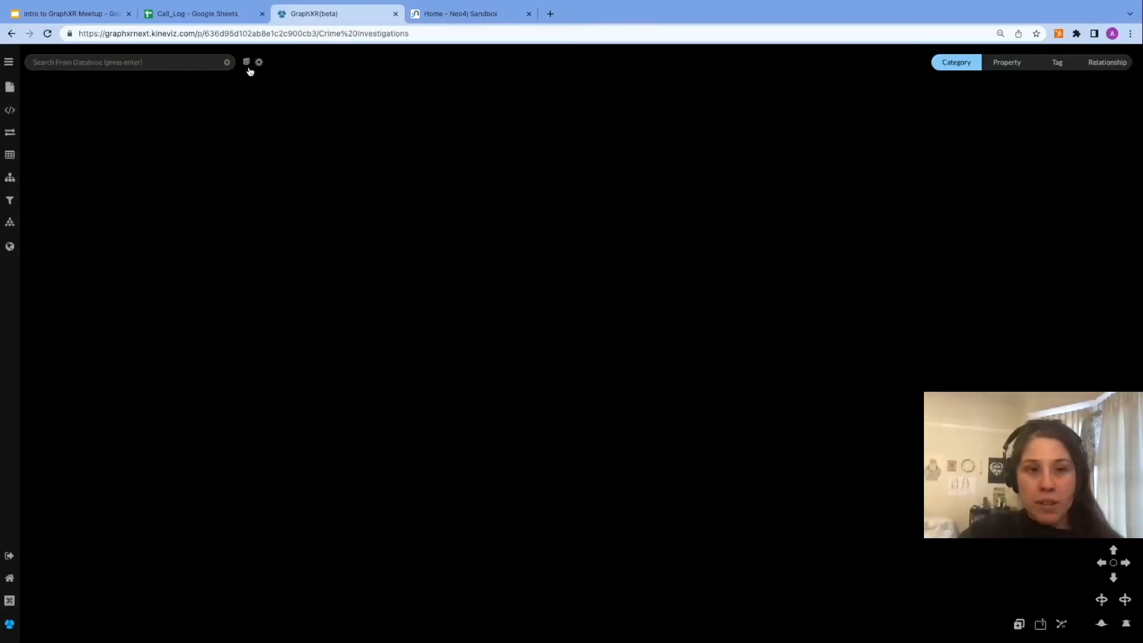
left_click(121, 63)
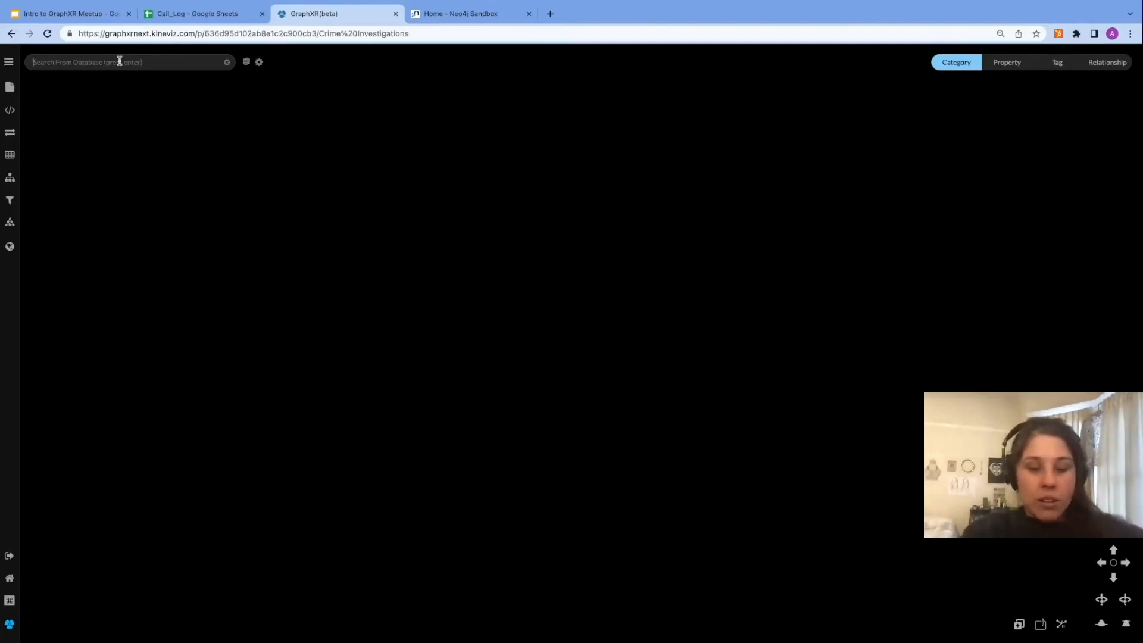
type("drug")
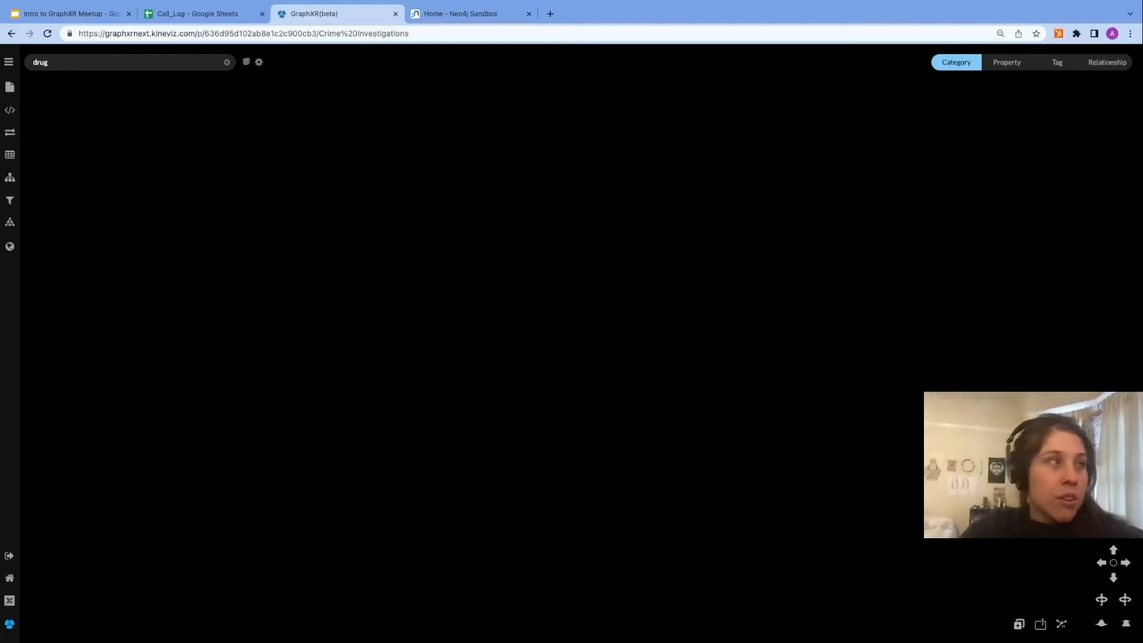
key("Return")
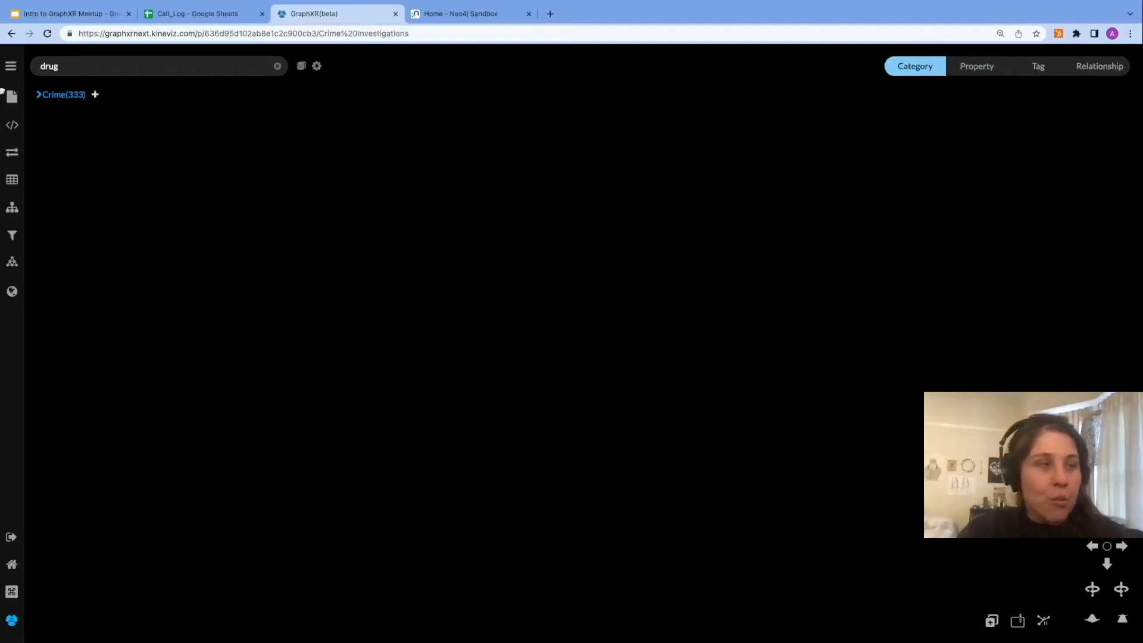
Step: Expand the Crime results of the search and inspect the details of individual drug crimes
left_click(39, 97)
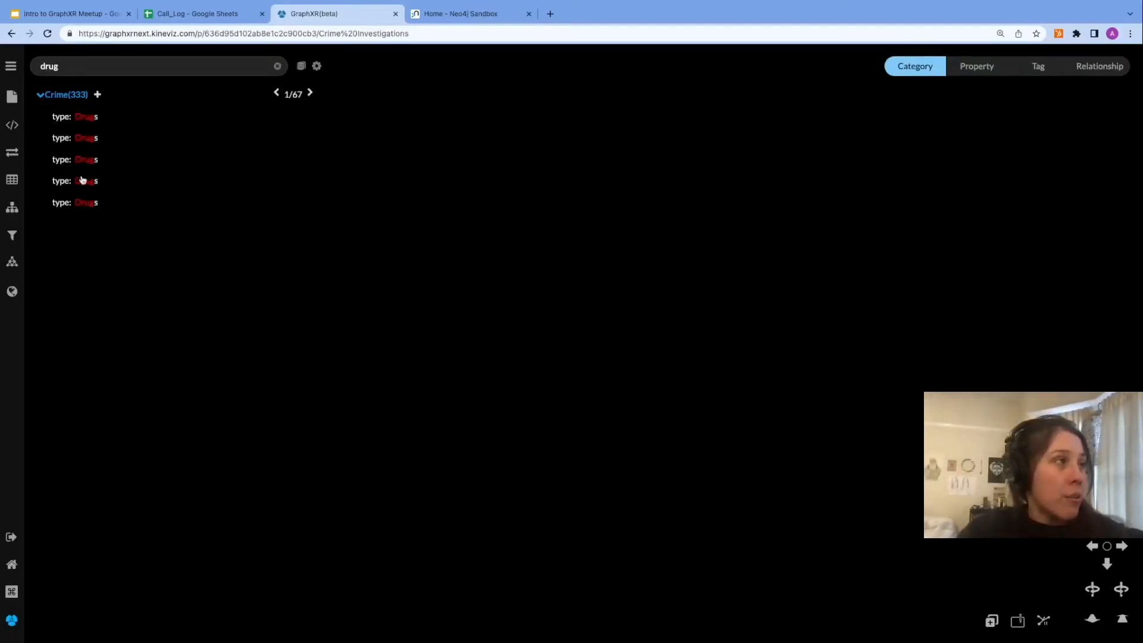
mouse_move(87, 187)
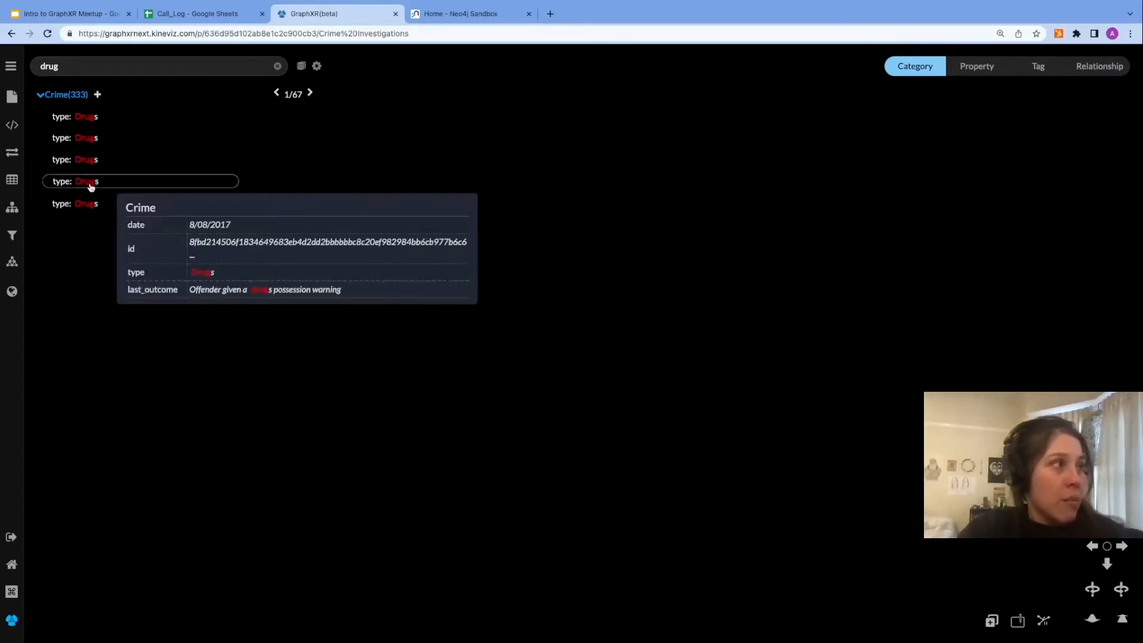
mouse_move(91, 166)
mouse_move(92, 145)
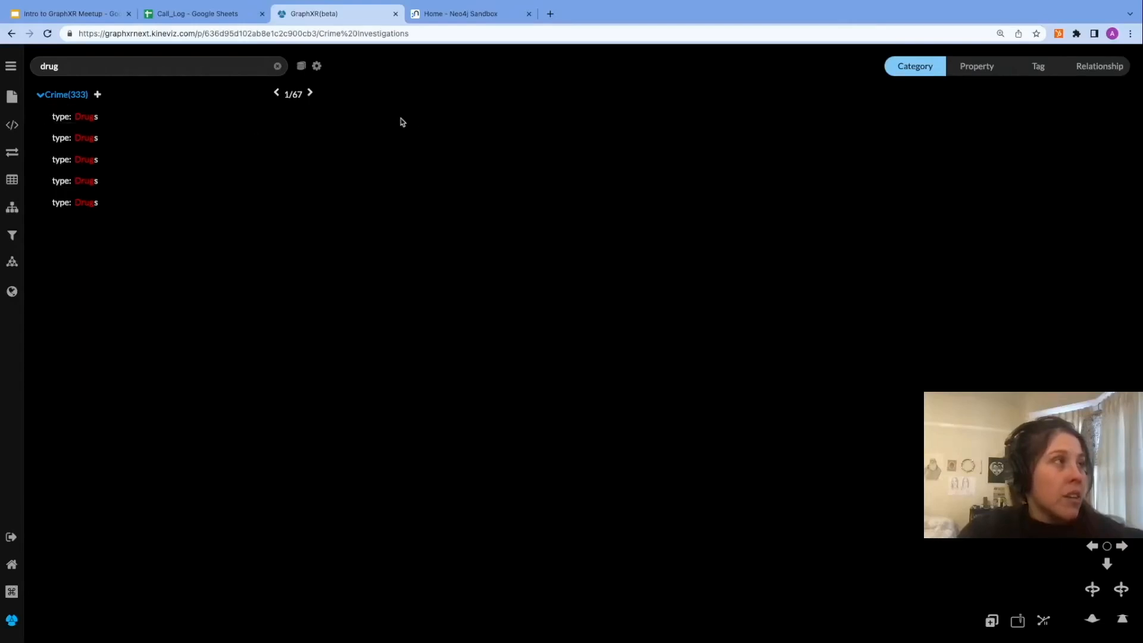
Step: Add all Crime results to the graph, fly out to show the whole graph, and clear the search
left_click(98, 95)
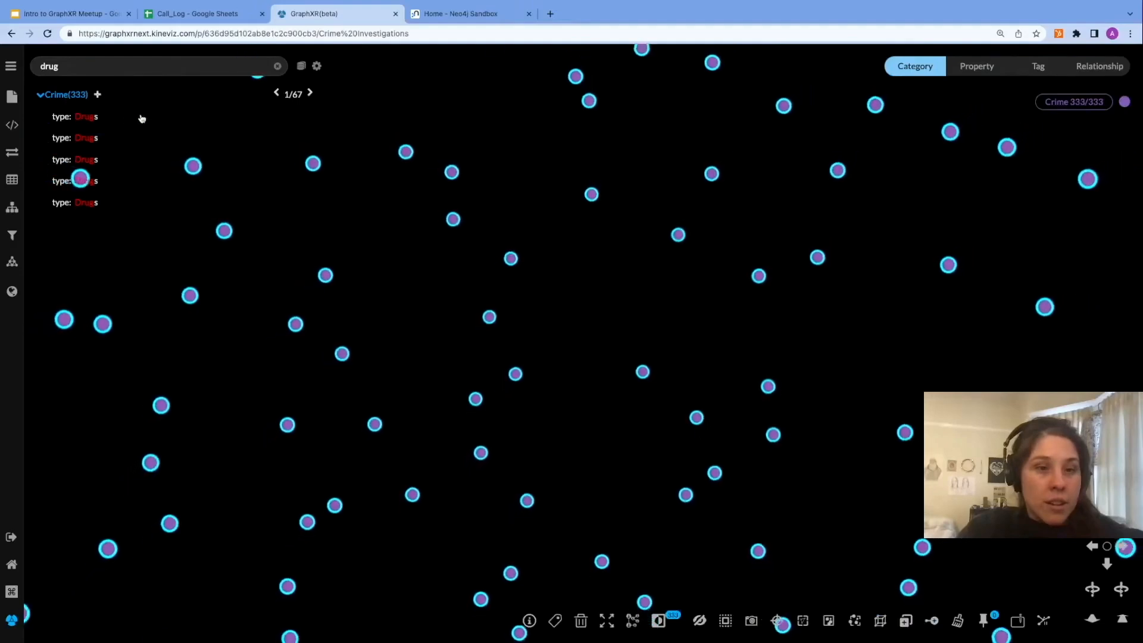
left_click(40, 96)
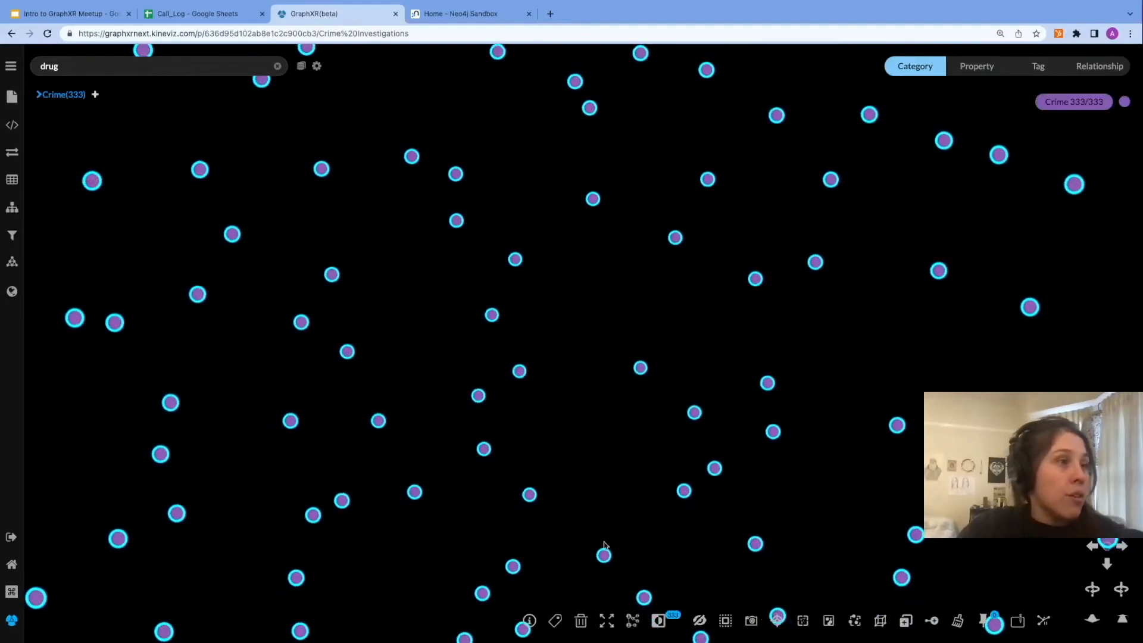
left_click(804, 621)
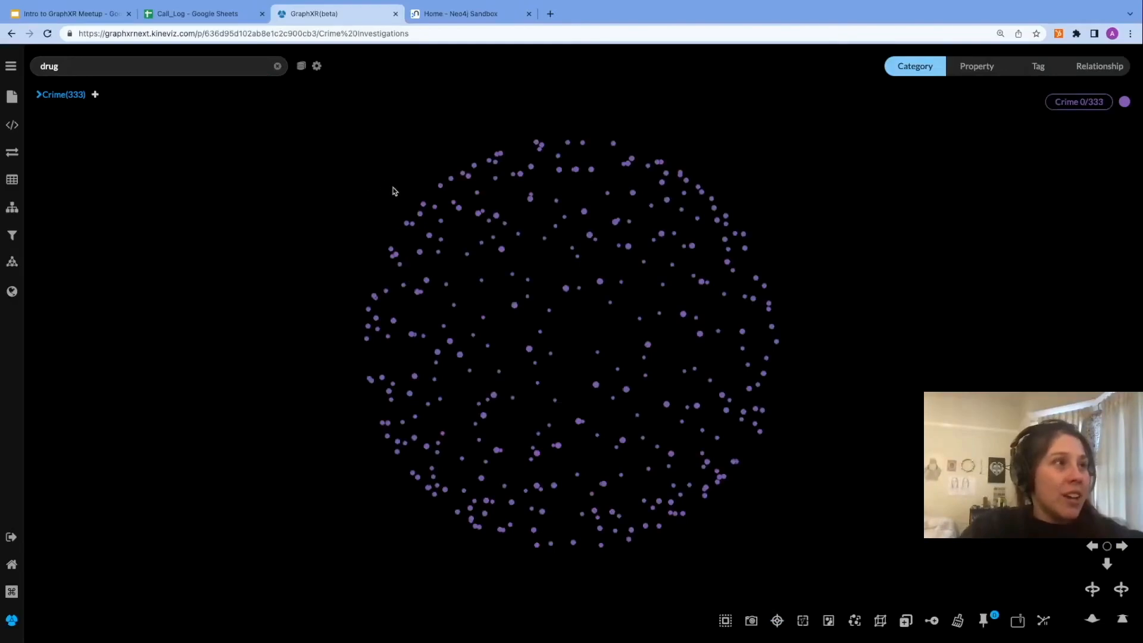
left_click(277, 67)
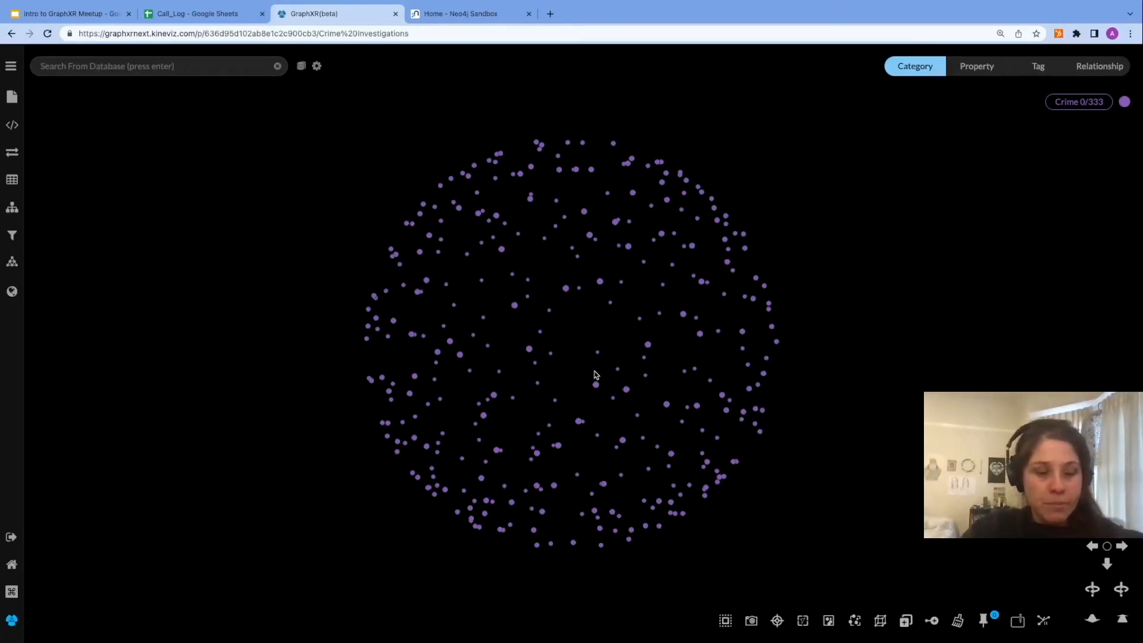
Step: Select all Crime nodes and expand them through the OCCURRED_AT relationship with a limit of 1000
key("ctrl+a")
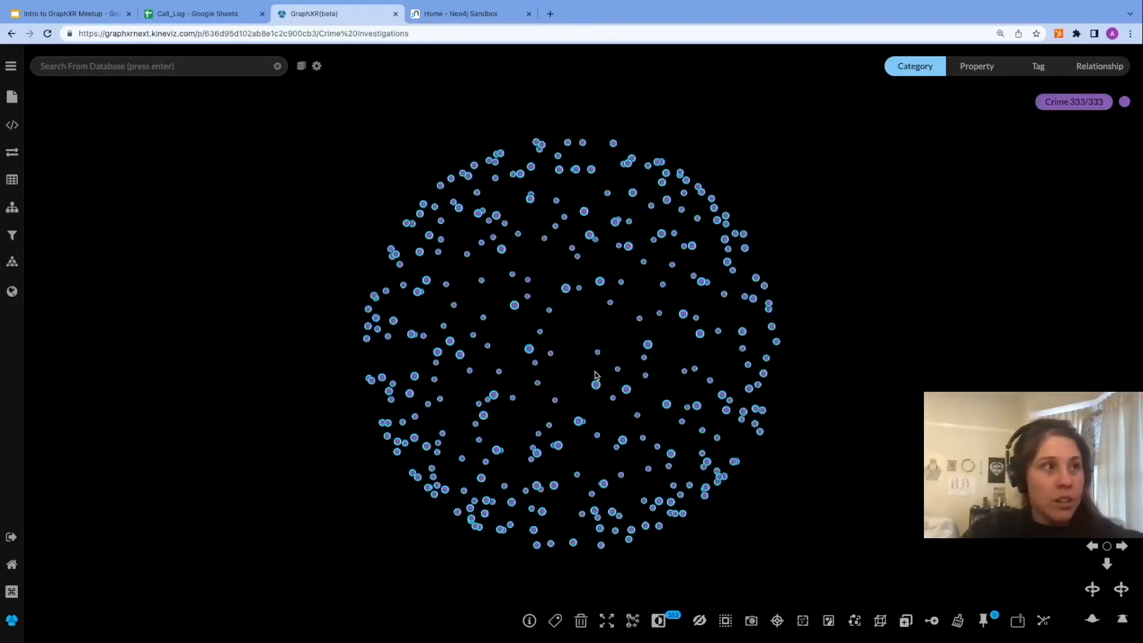
right_click(602, 328)
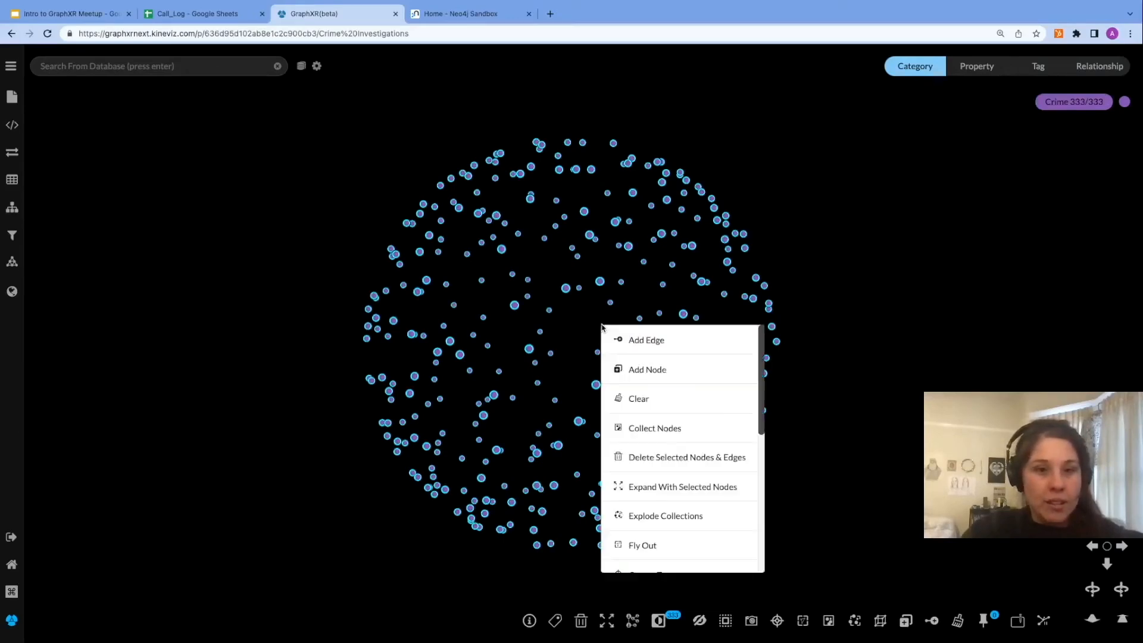
left_click(637, 486)
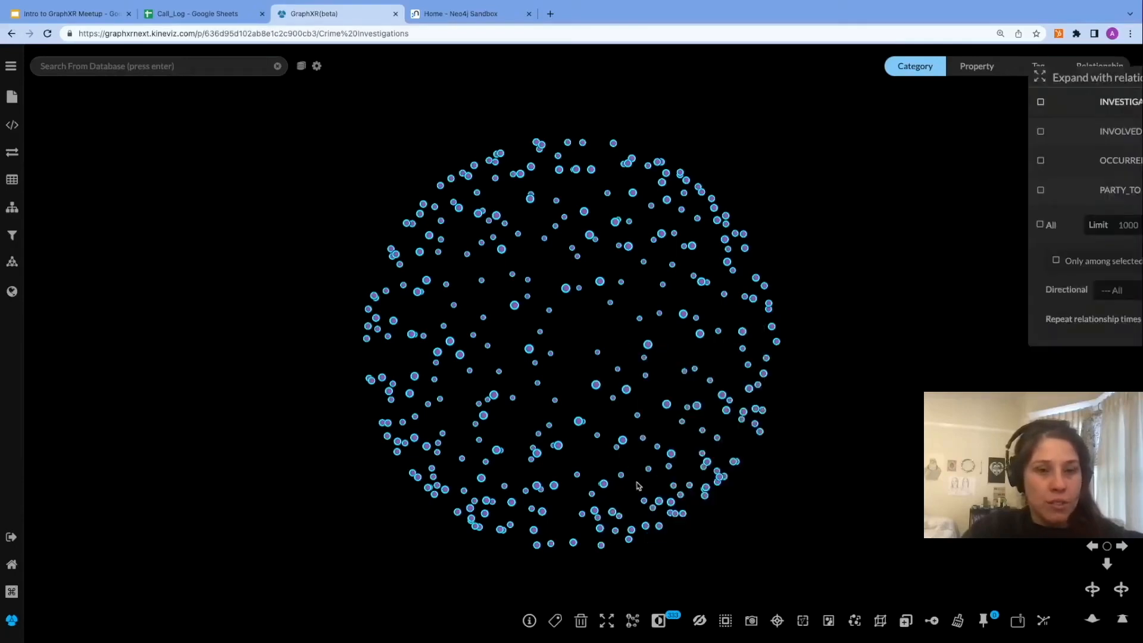
left_click_drag(1073, 77, 768, 222)
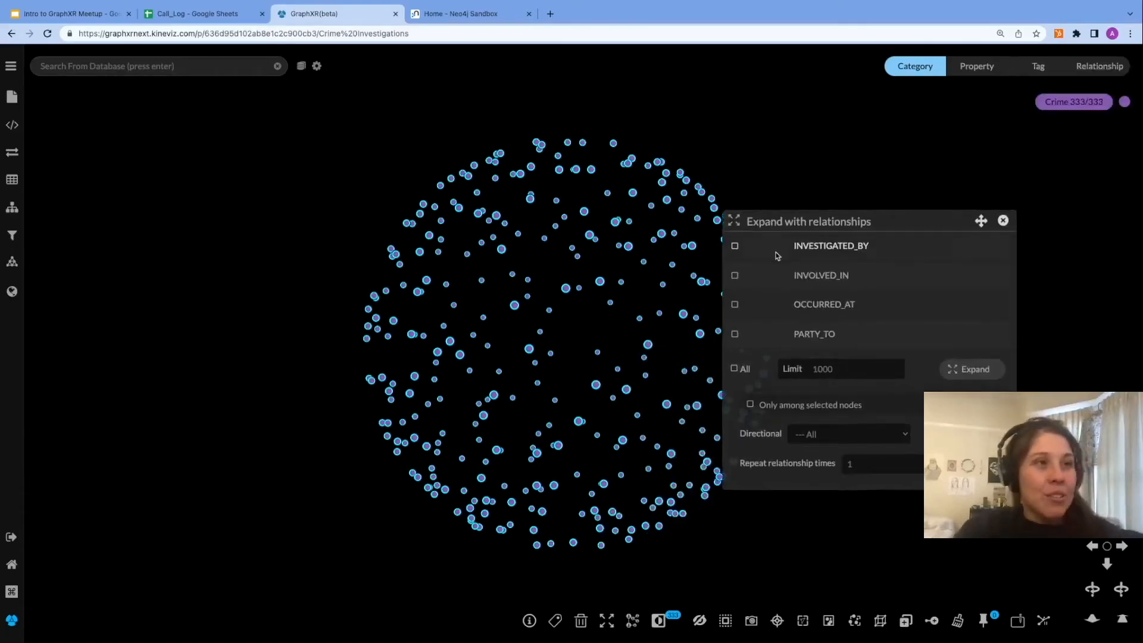
left_click(736, 306)
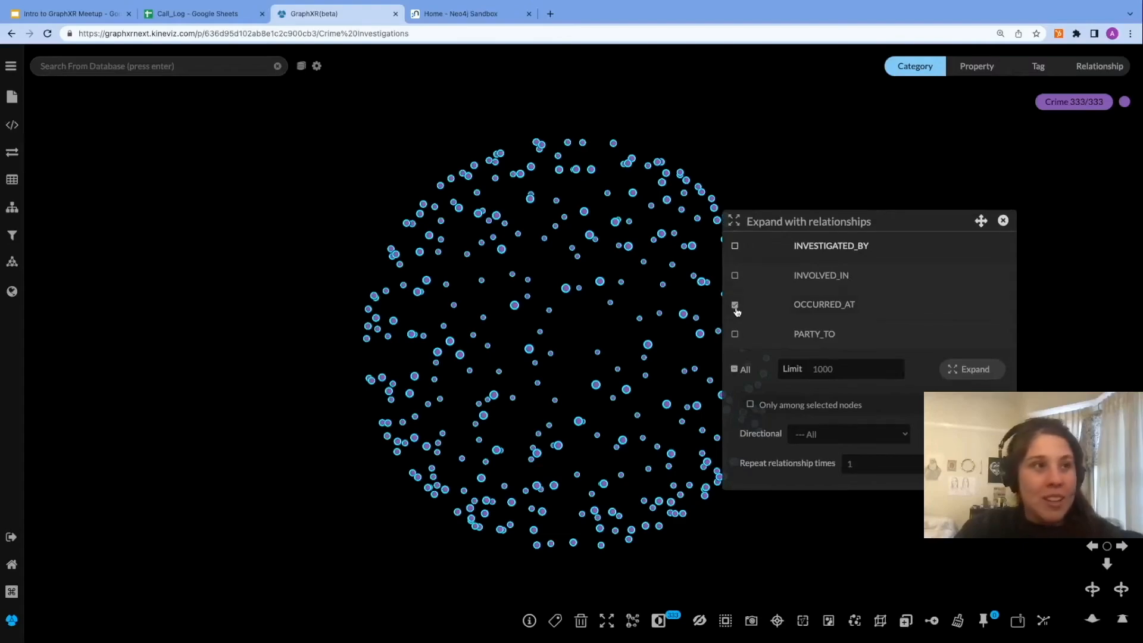
left_click(974, 370)
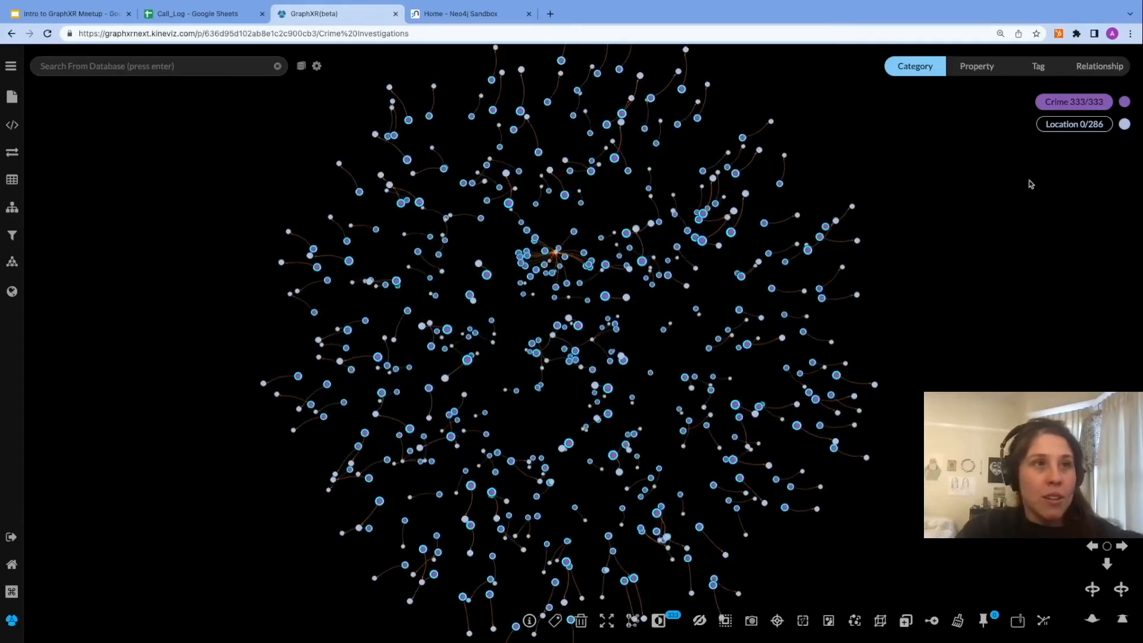
Step: Select all Location nodes, show the relationship legend alongside the categories, and clear the selection
left_click(1062, 125)
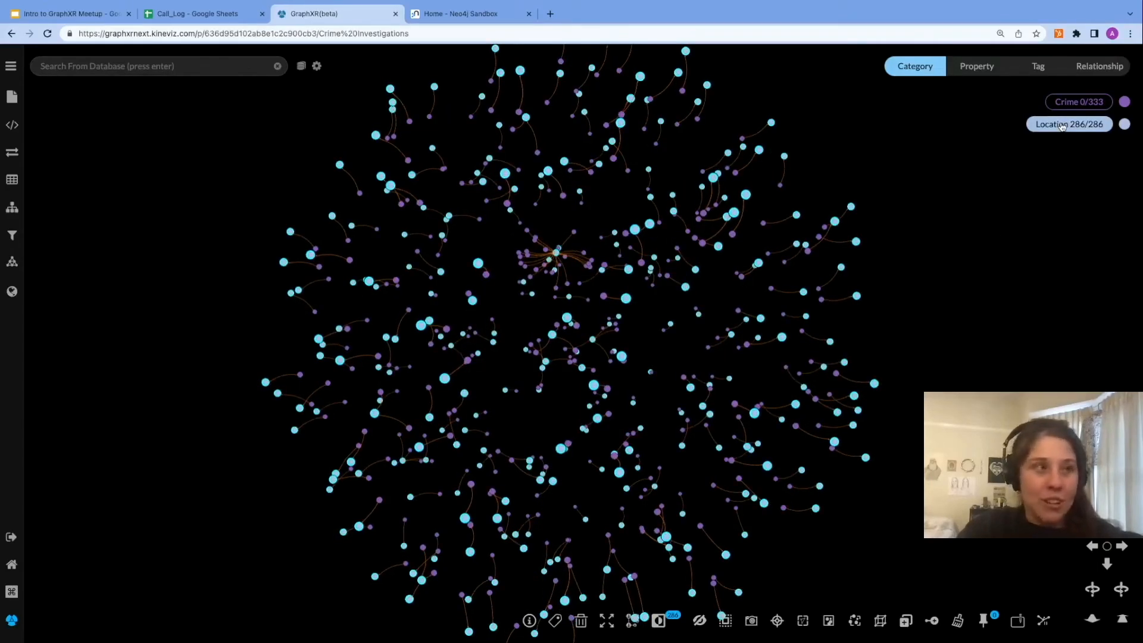
left_click(1093, 74)
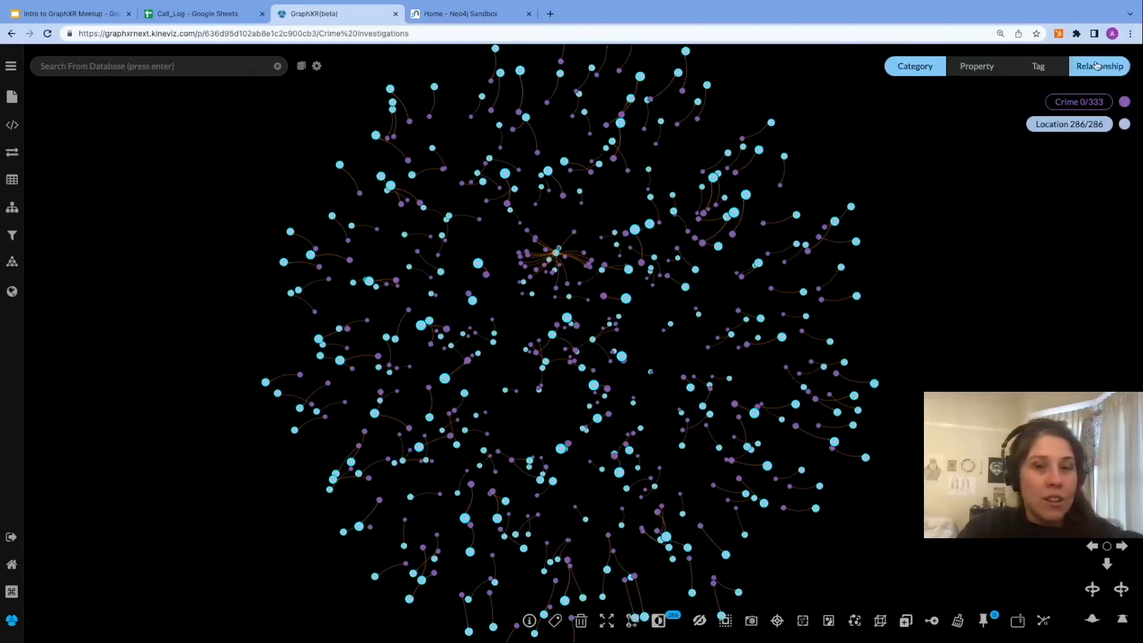
left_click(947, 273)
Step: Examine how Crime nodes cluster around shared Location nodes, especially the hub near the graph's upper middle
left_click_drag(916, 329, 963, 327)
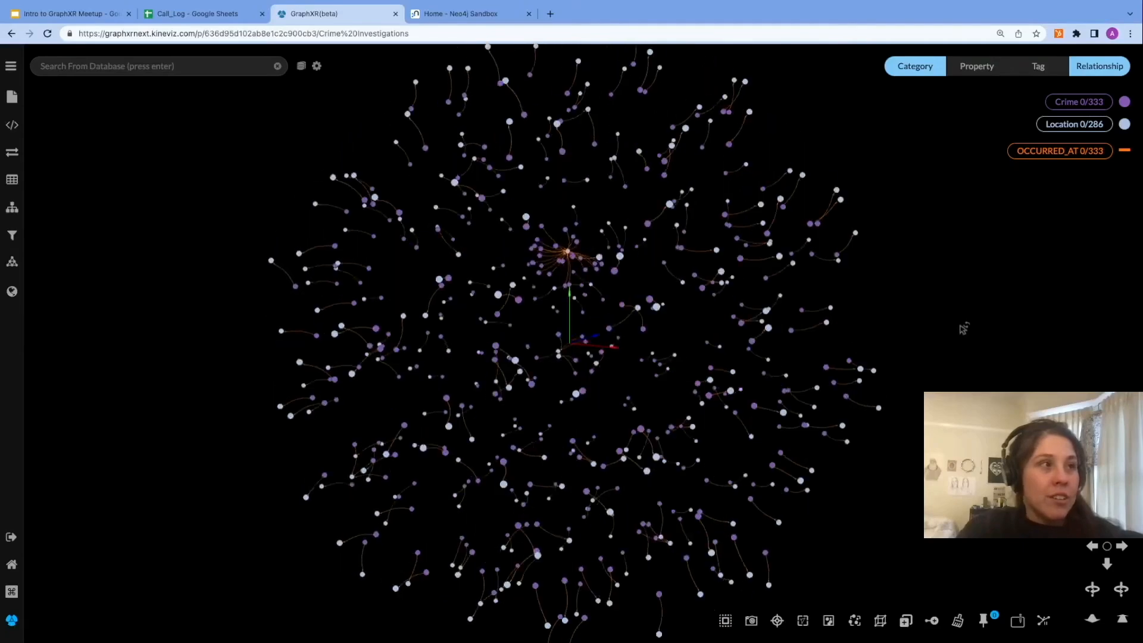
scroll(614, 253, "up", 4)
scroll(613, 252, "up", 8)
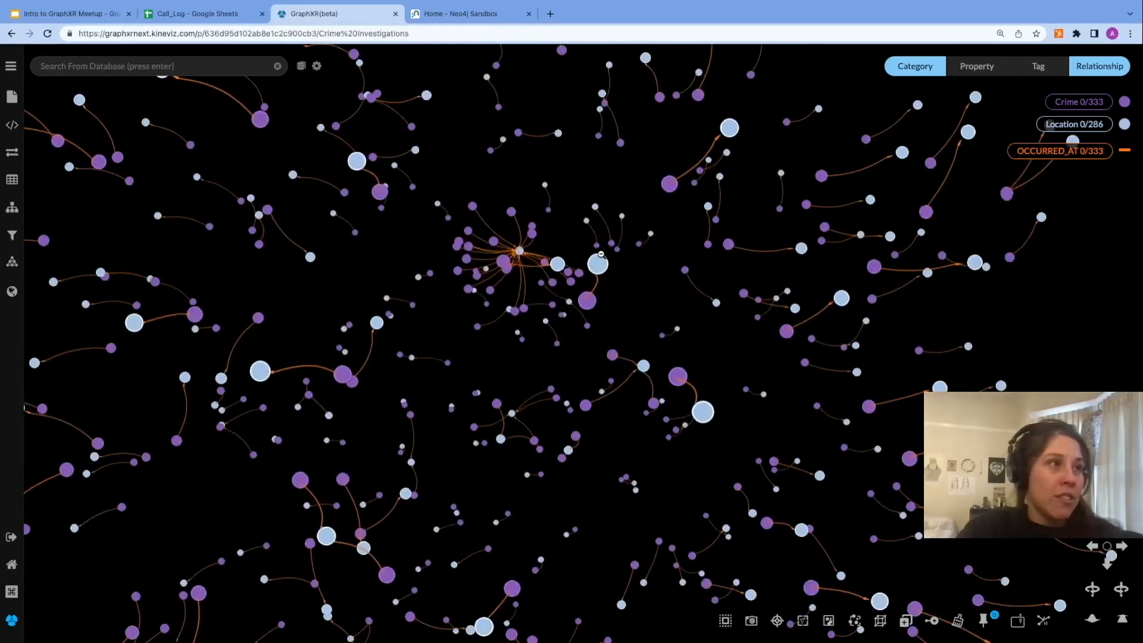
scroll(501, 247, "up", 5)
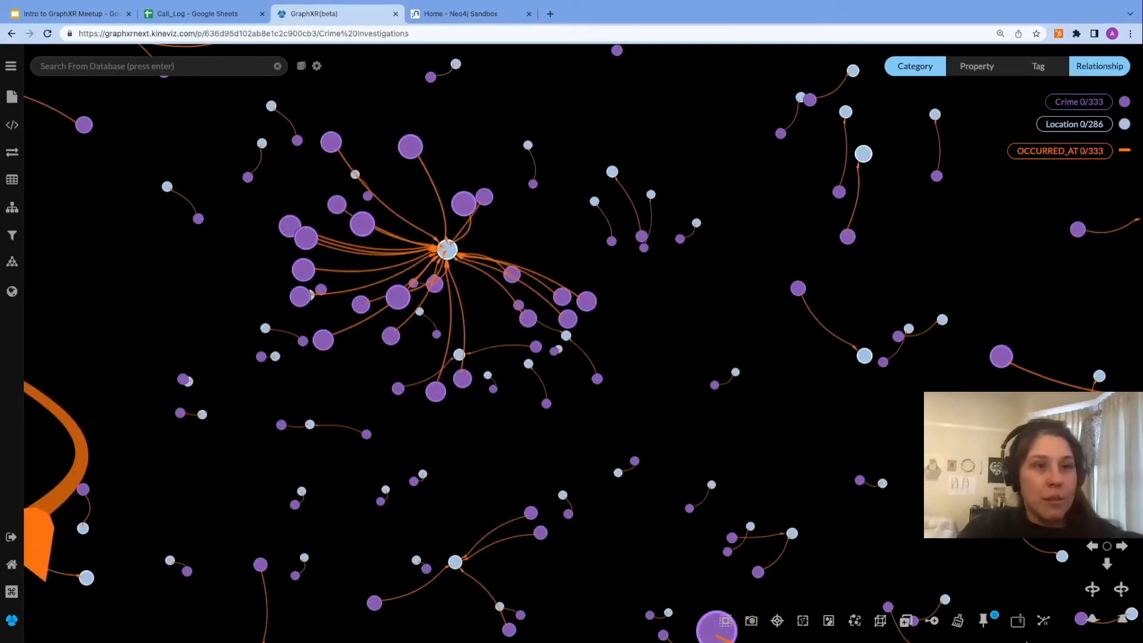
left_click(1017, 620)
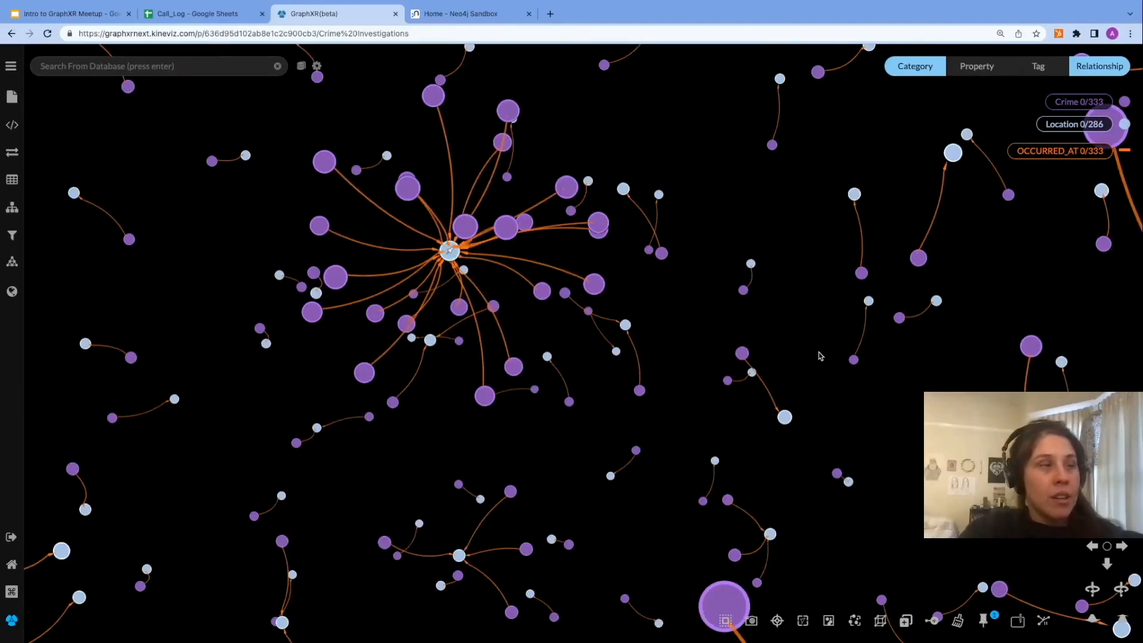
scroll(820, 352, "down", 5)
scroll(820, 352, "down", 5)
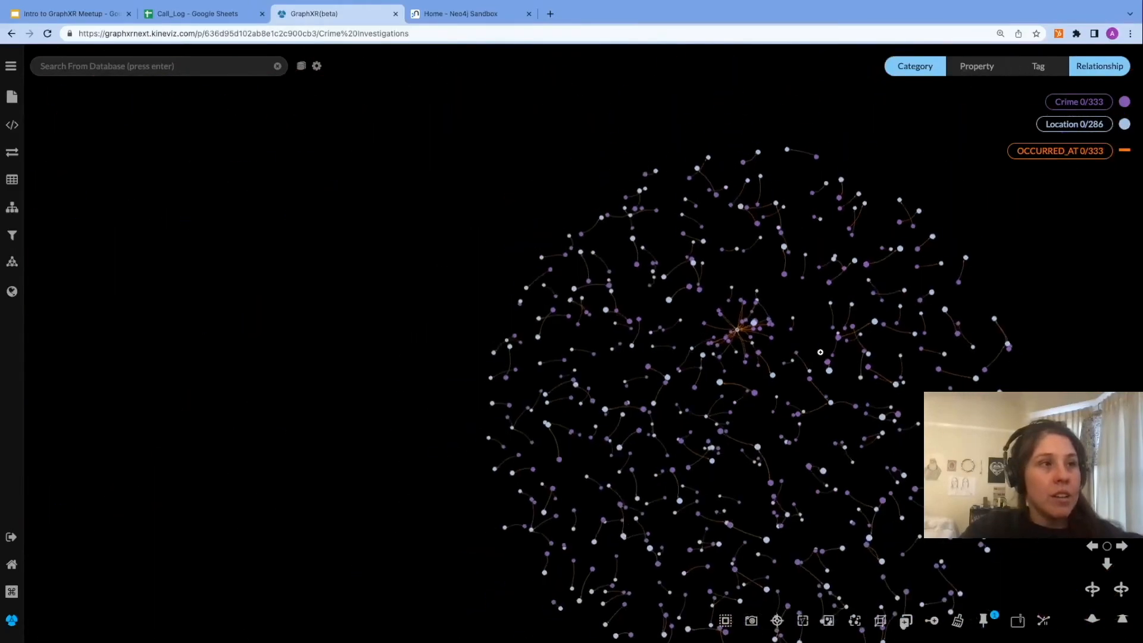
left_click_drag(1049, 328, 758, 195)
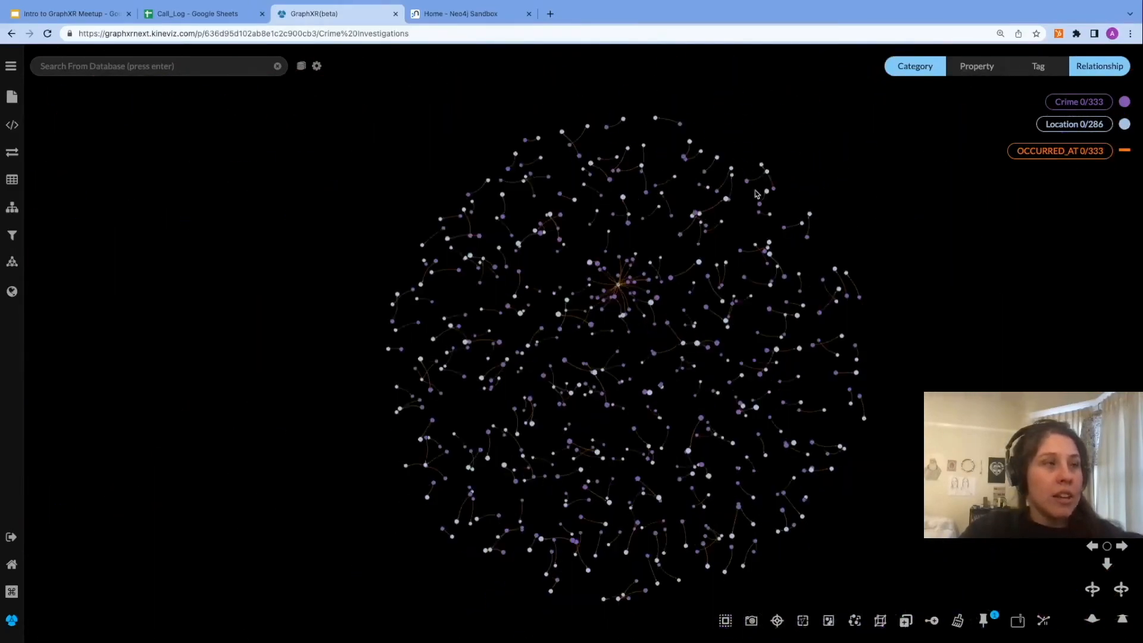
left_click_drag(959, 265, 877, 216)
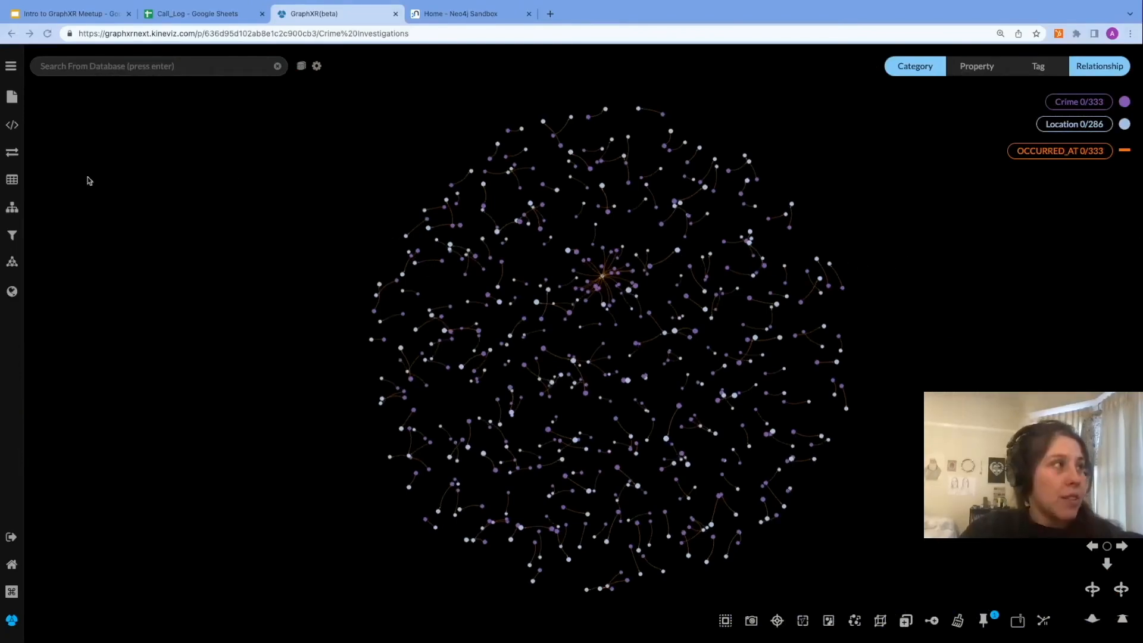
Step: Show the main menu labels and review the Crime and Location records in the widened data table
left_click(11, 181)
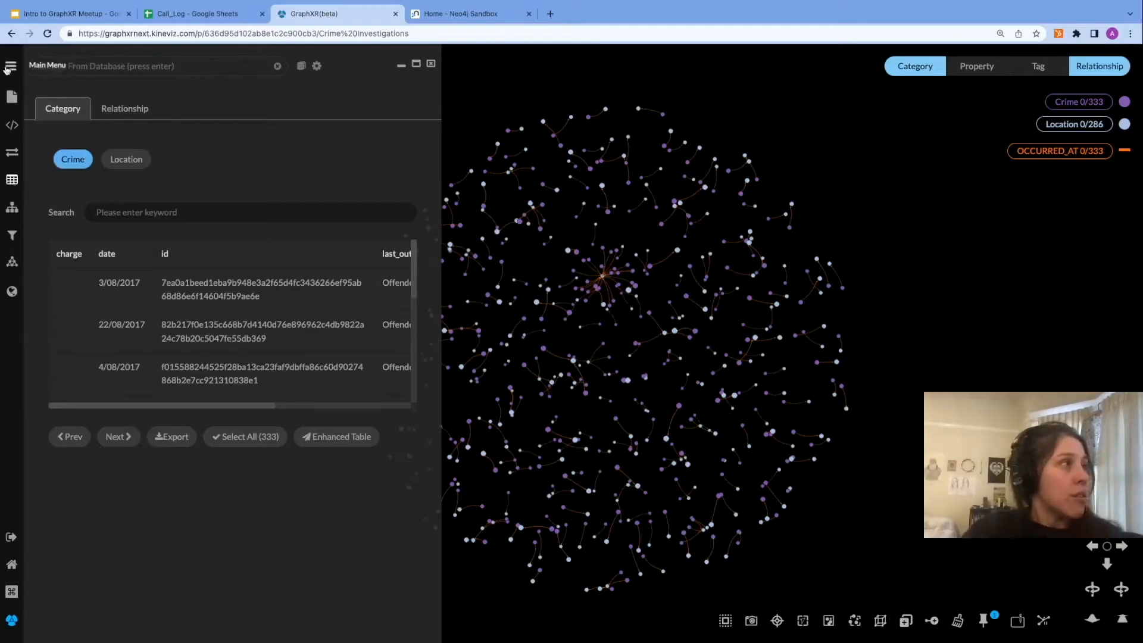
left_click(10, 66)
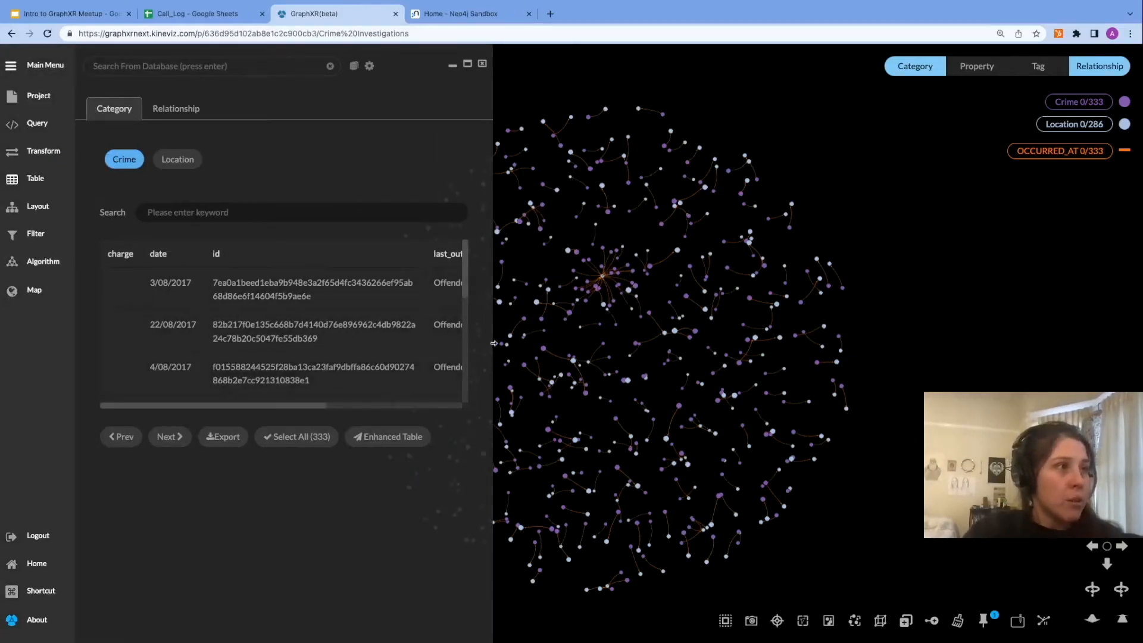
left_click_drag(495, 343, 818, 351)
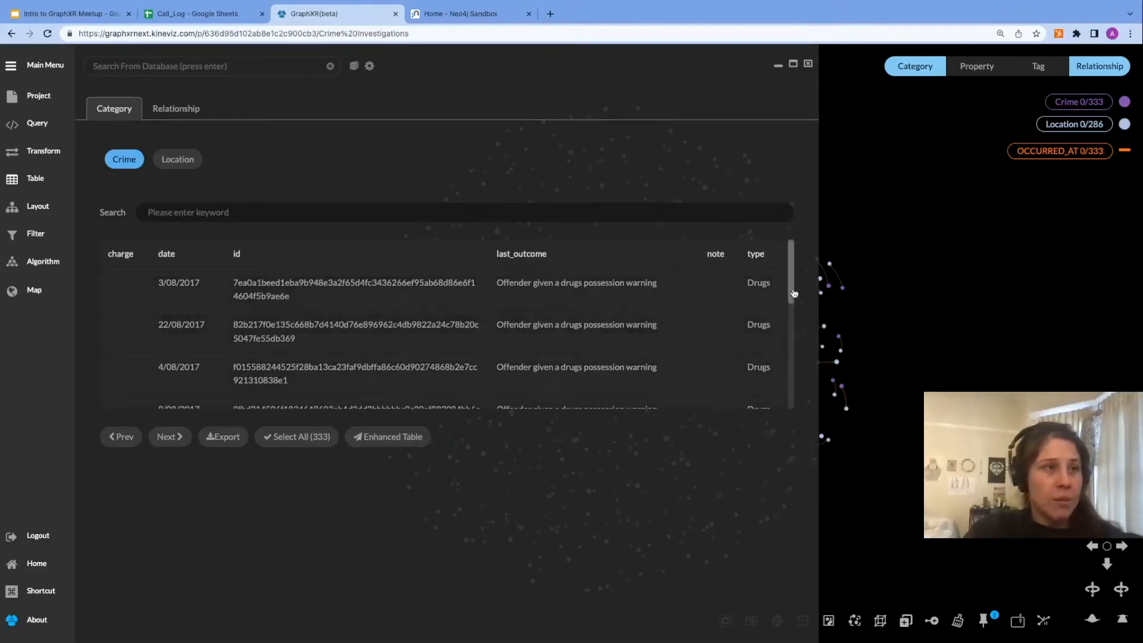
mouse_move(796, 296)
left_mouse_down()
mouse_move(796, 420)
mouse_move(812, 328)
mouse_move(798, 400)
mouse_move(791, 274)
left_mouse_up()
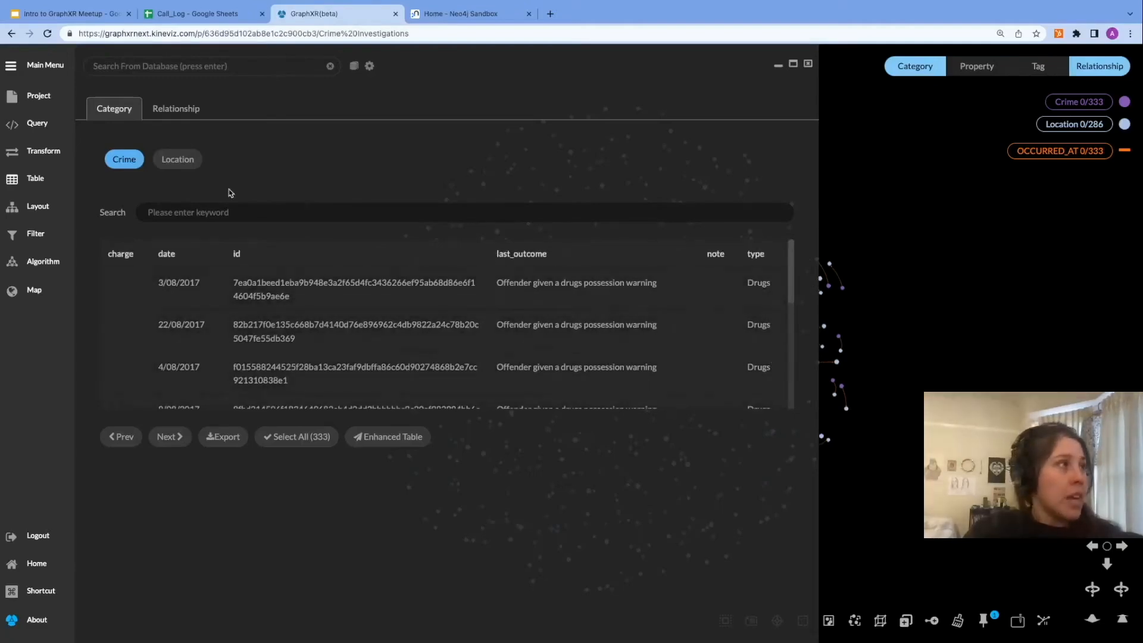
left_click(184, 161)
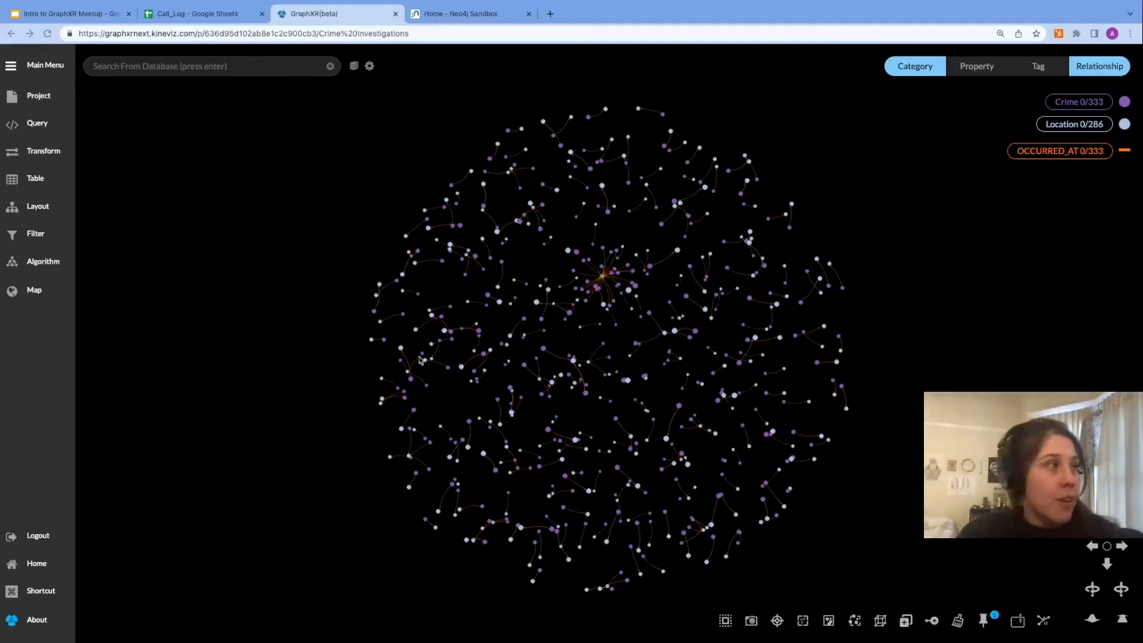
Step: Plot the graph on the geographic map and examine the crime locations around Manchester from several distances and angles
left_click(32, 293)
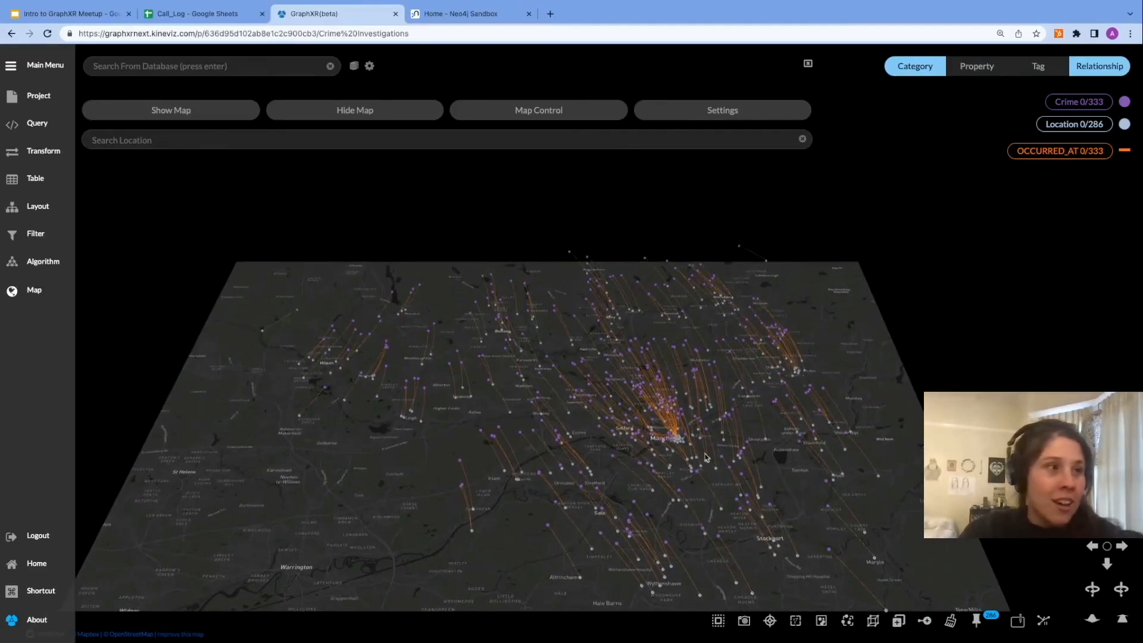
scroll(705, 457, "up", 5)
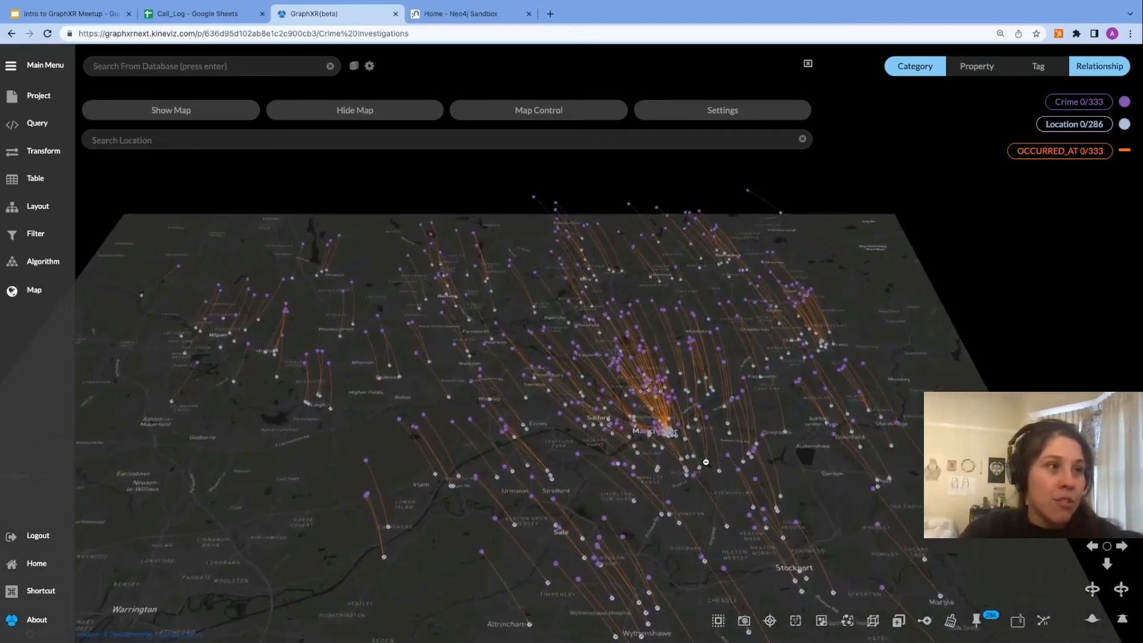
scroll(705, 462, "up", 3)
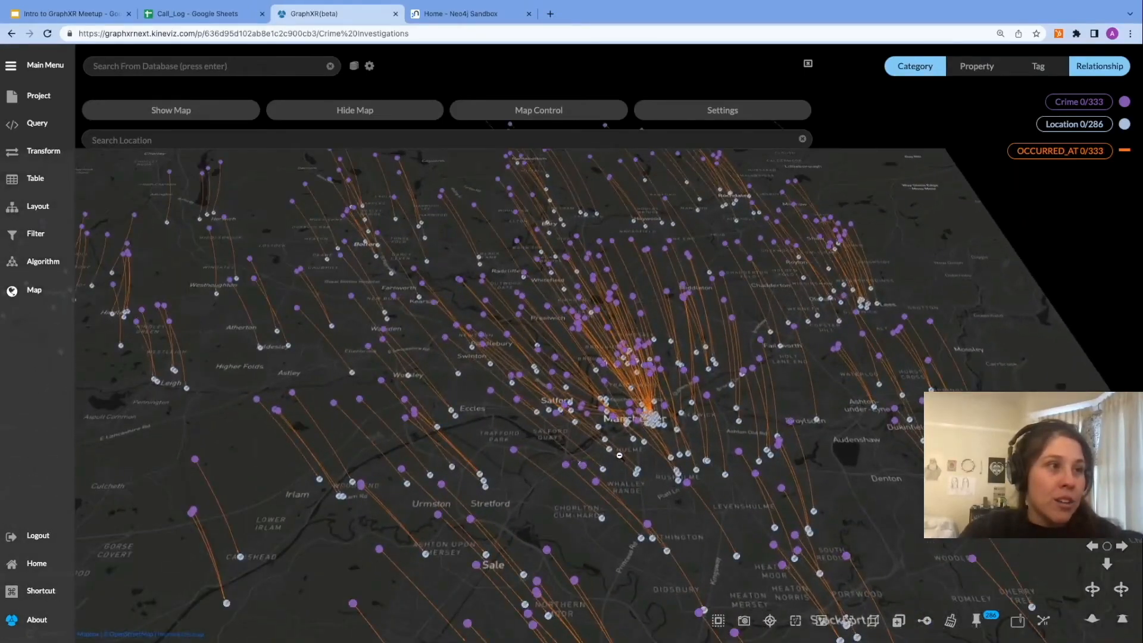
scroll(666, 457, "down", 5)
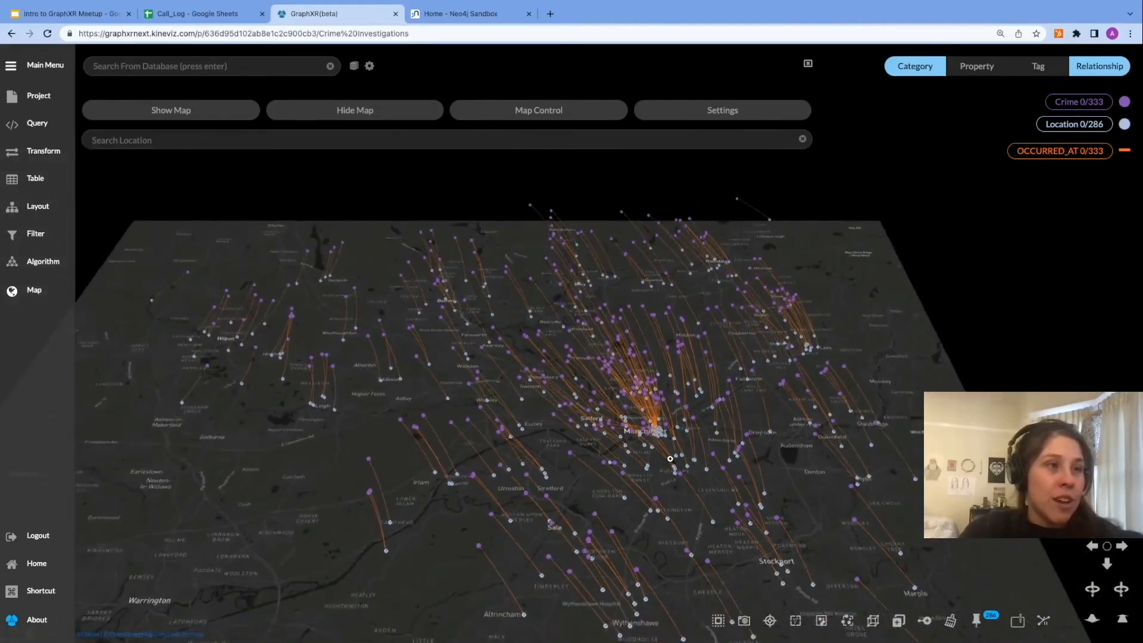
scroll(659, 378, "down", 4)
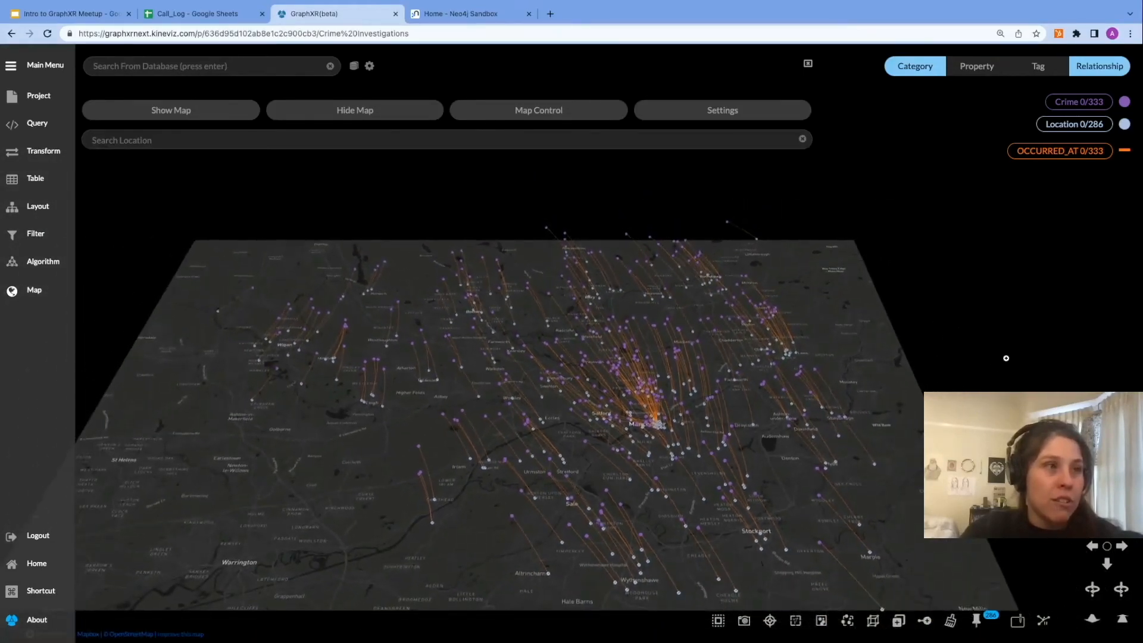
right_click_drag(1006, 358, 1014, 352)
left_click_drag(566, 192, 669, 198)
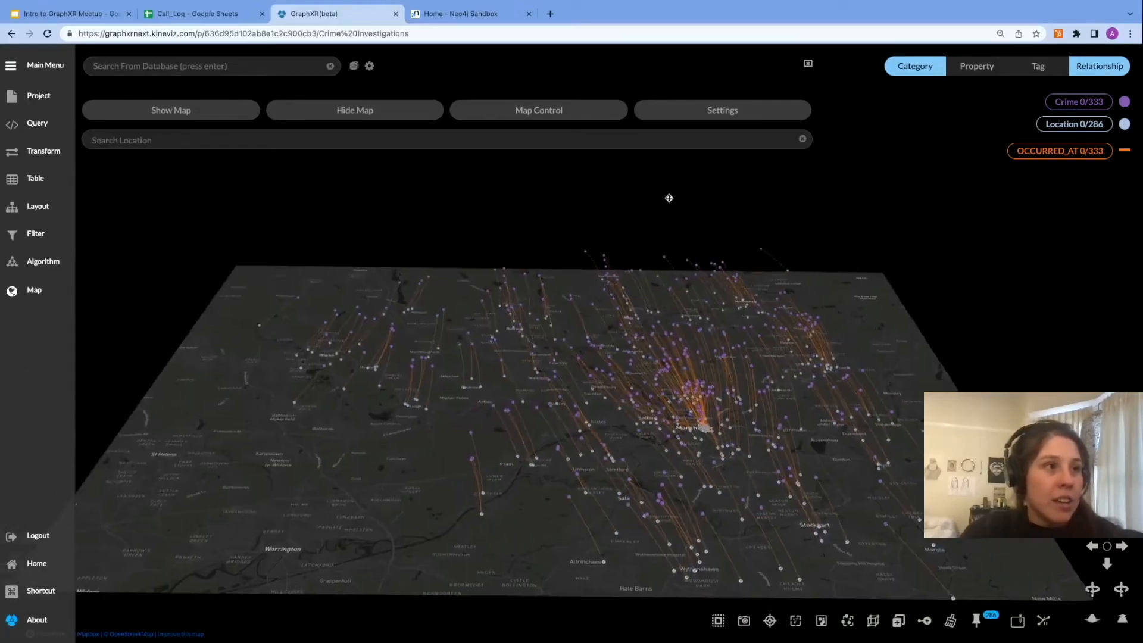
left_click_drag(581, 206, 643, 268)
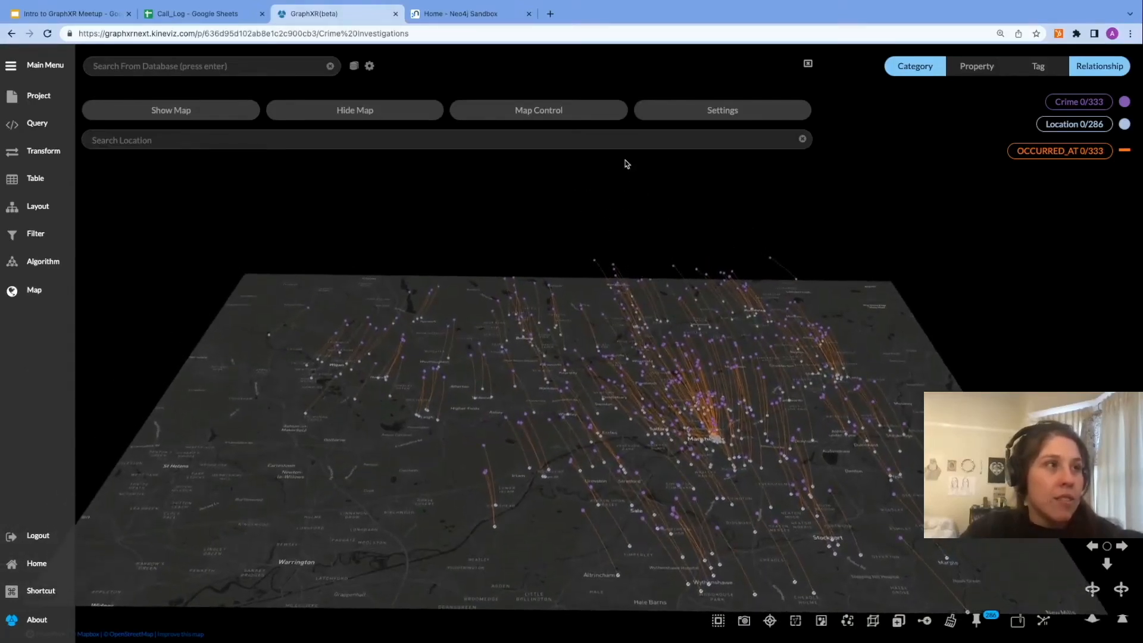
Step: Preview Google as the map server, choose OpenStreetMap instead, and close the map settings
left_click(681, 115)
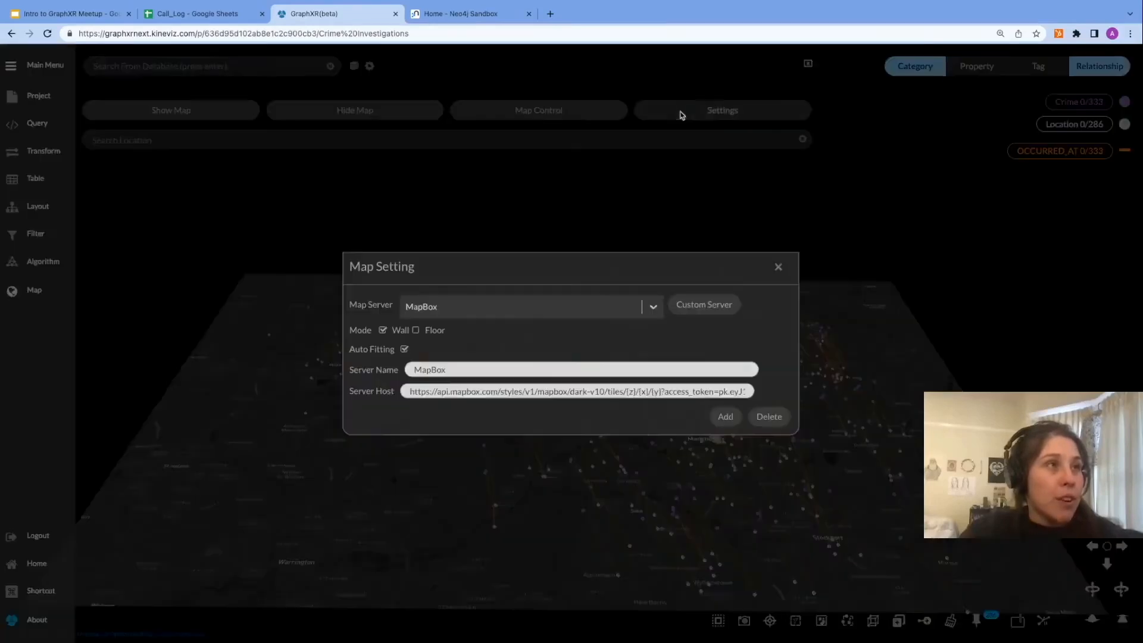
left_click(654, 308)
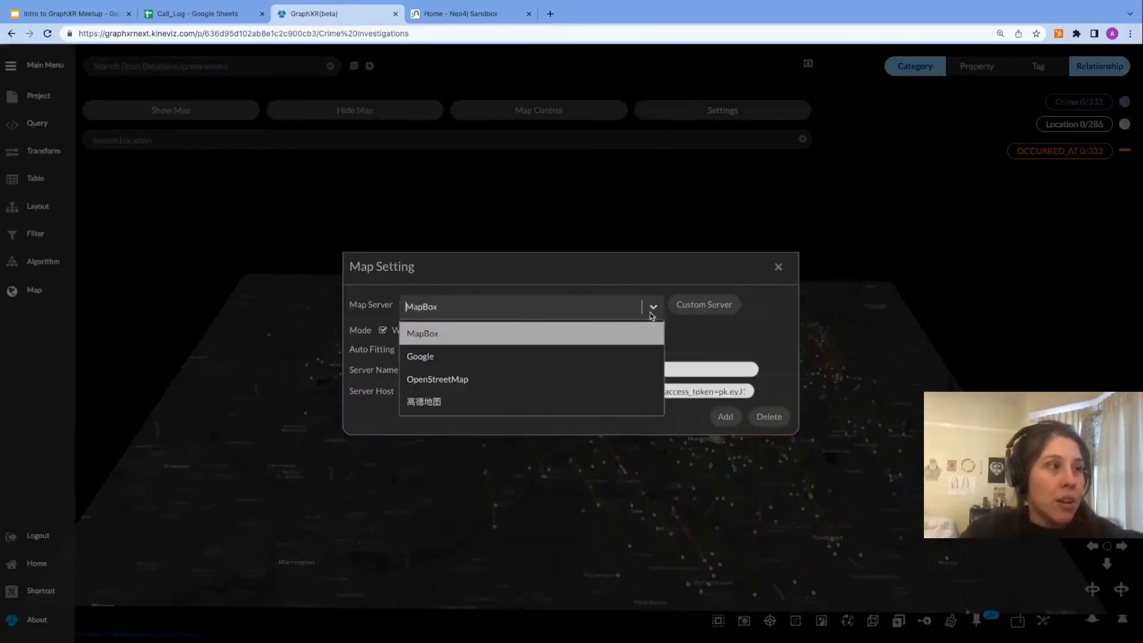
left_click(614, 360)
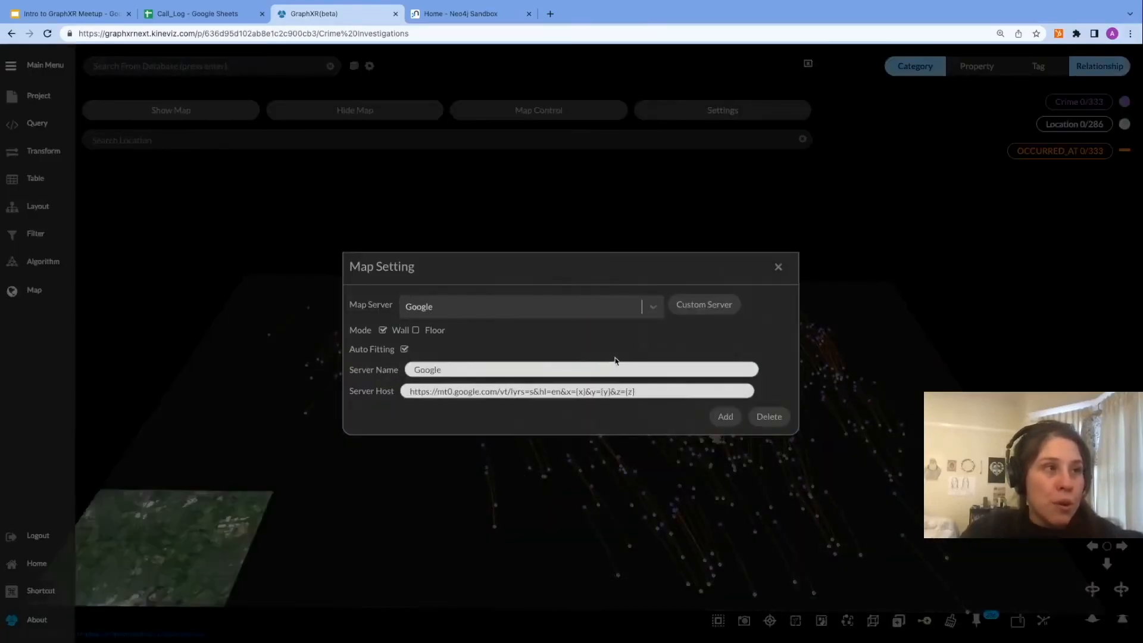
left_click(654, 309)
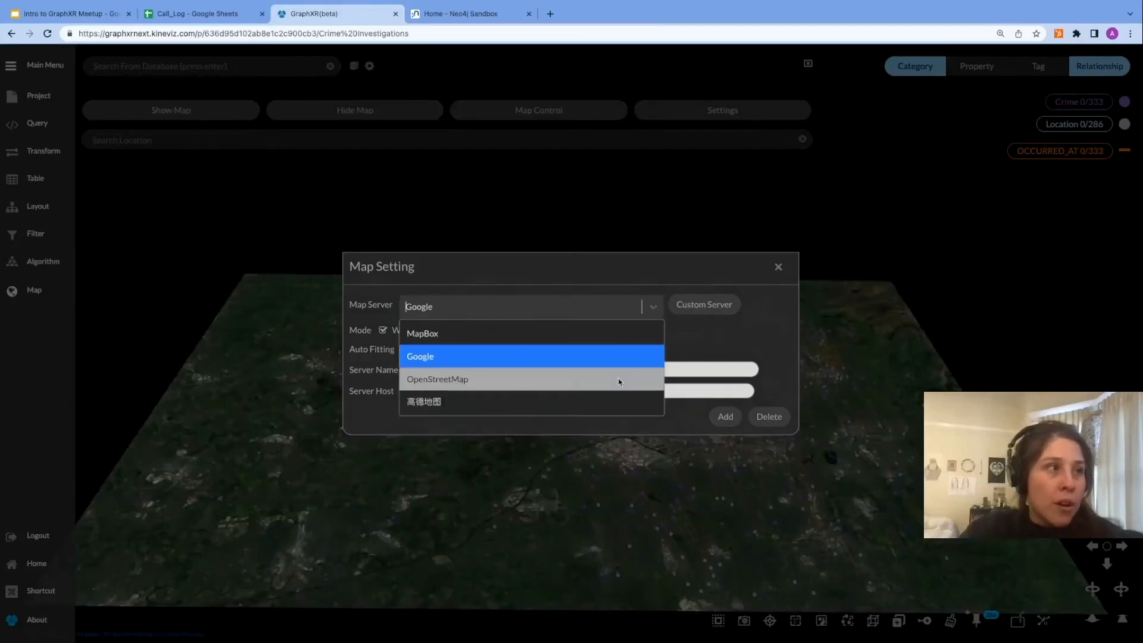
left_click(619, 380)
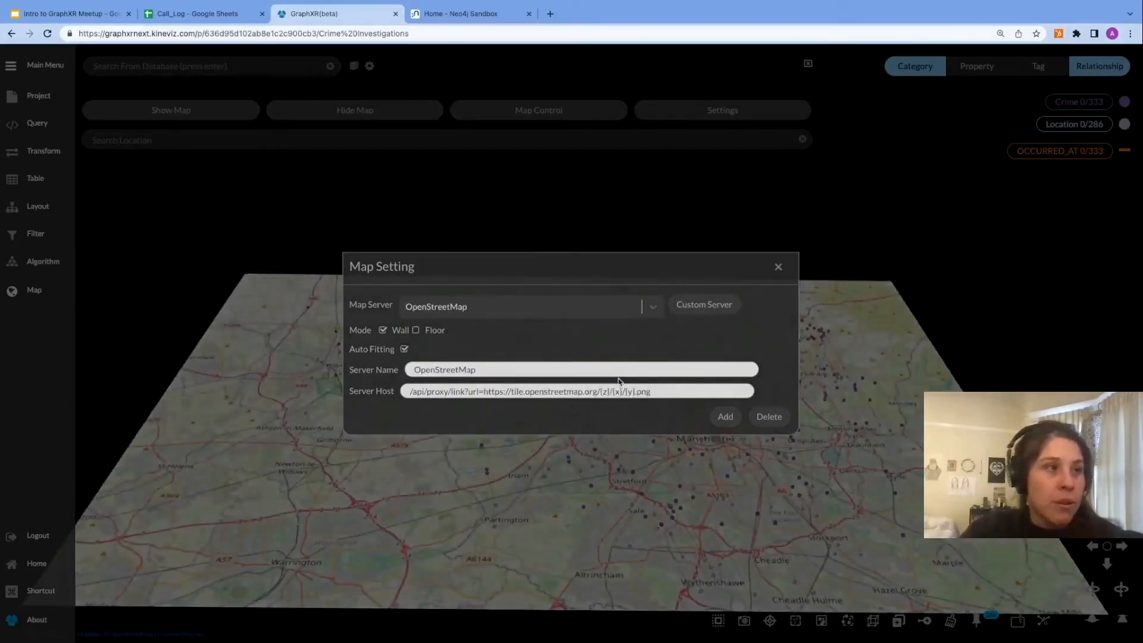
left_click(778, 268)
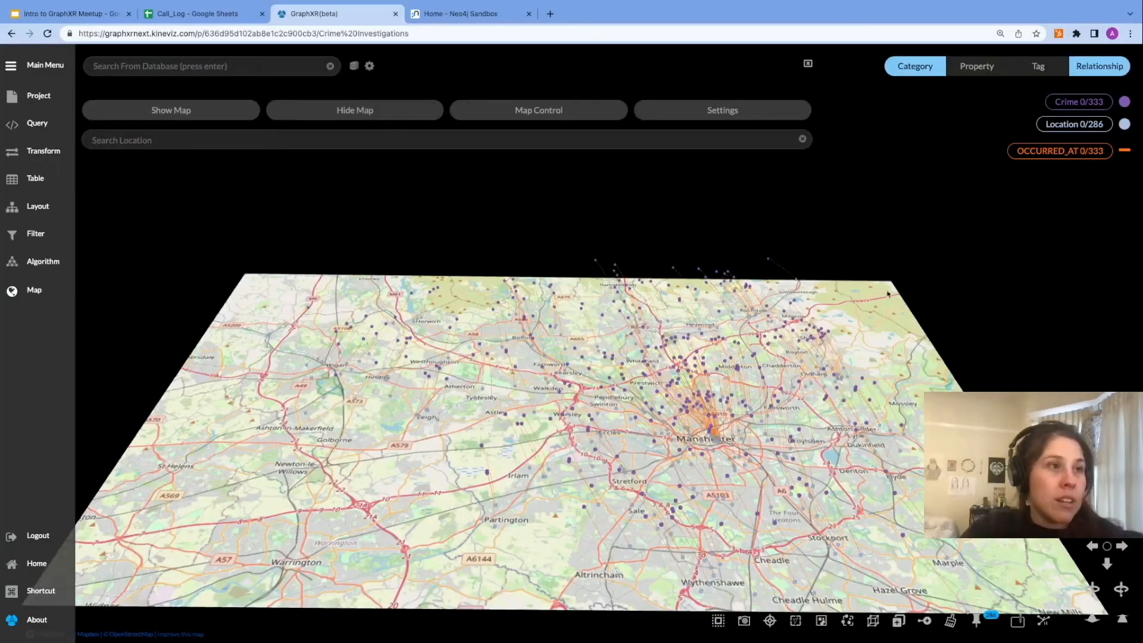
Step: Color the Location nodes green (#2ca02c) and the OCCURRED_AT relationships red, and close the styling settings
left_click_drag(932, 238, 932, 237)
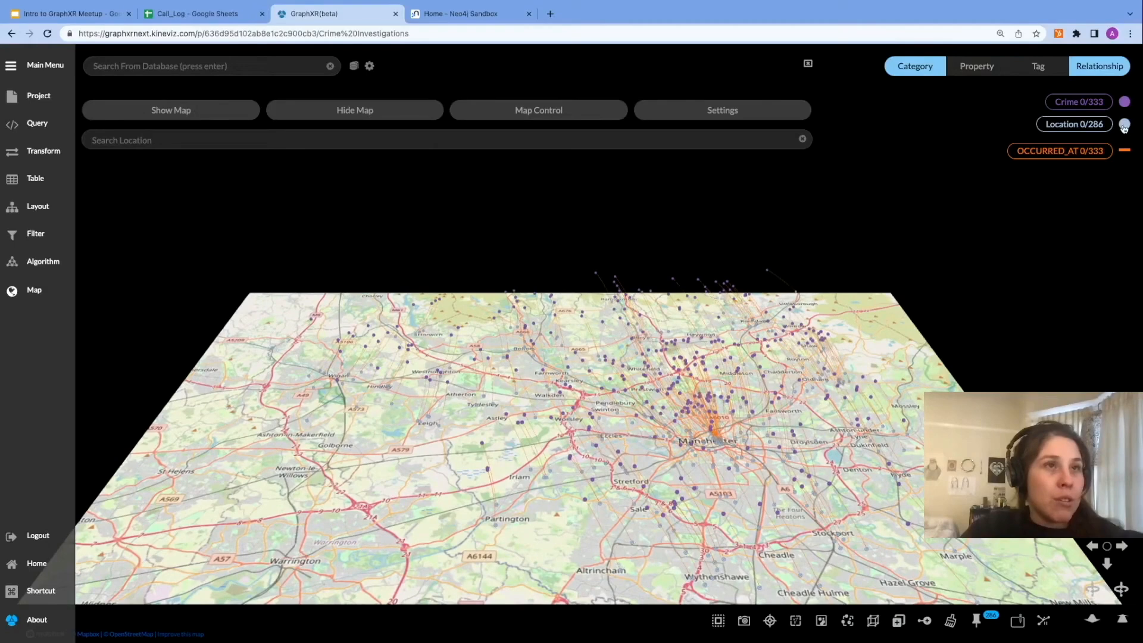
left_click(1124, 125)
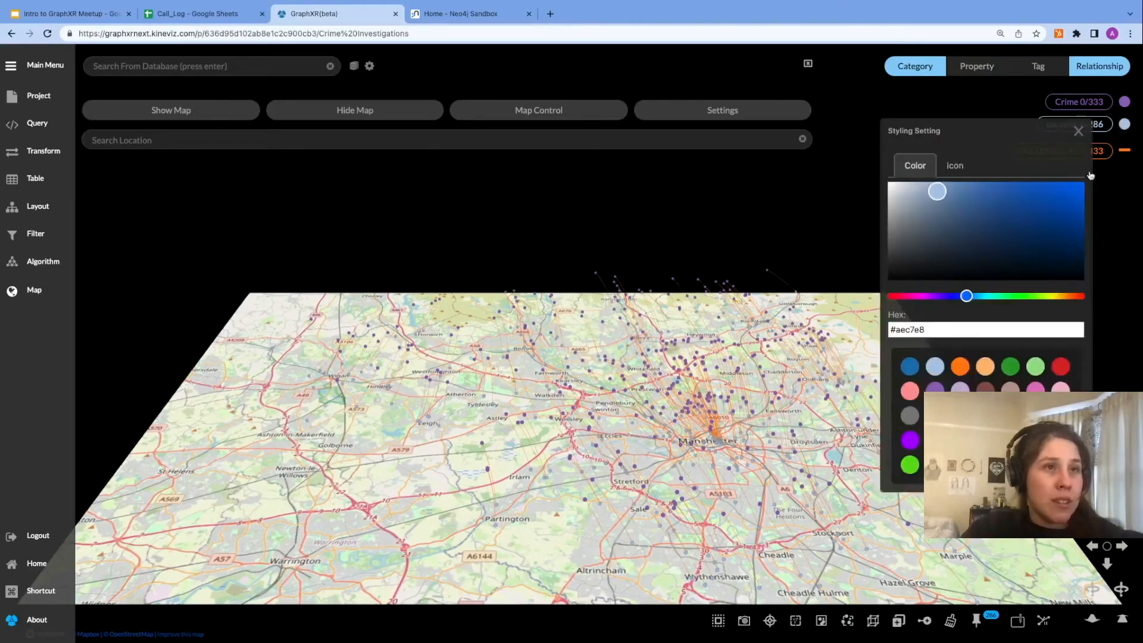
left_click(1010, 366)
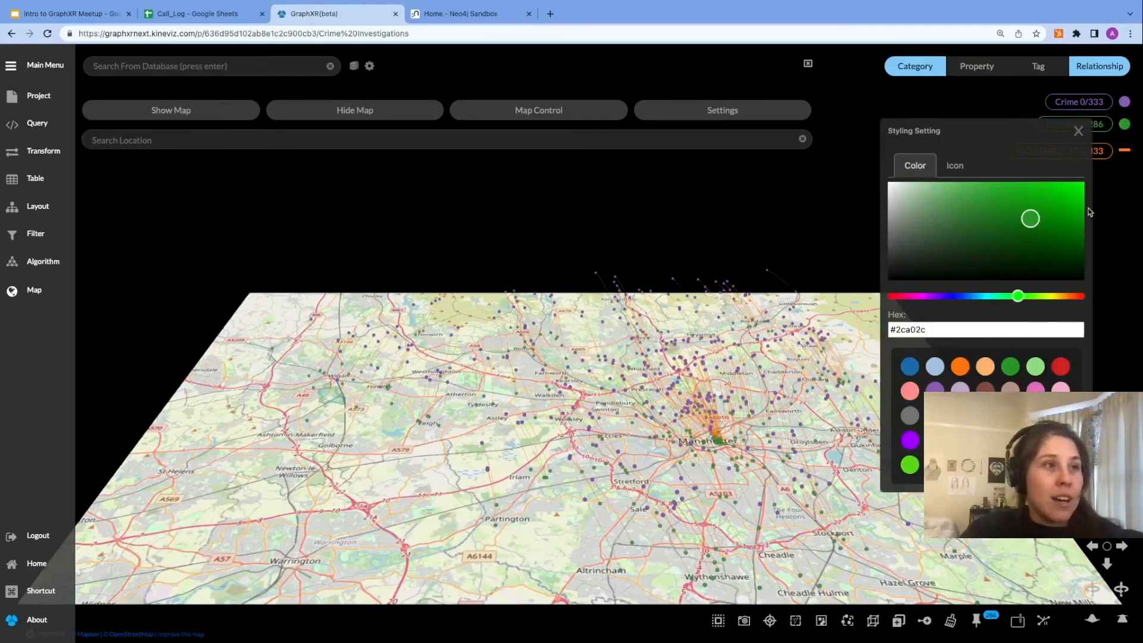
left_click(1125, 152)
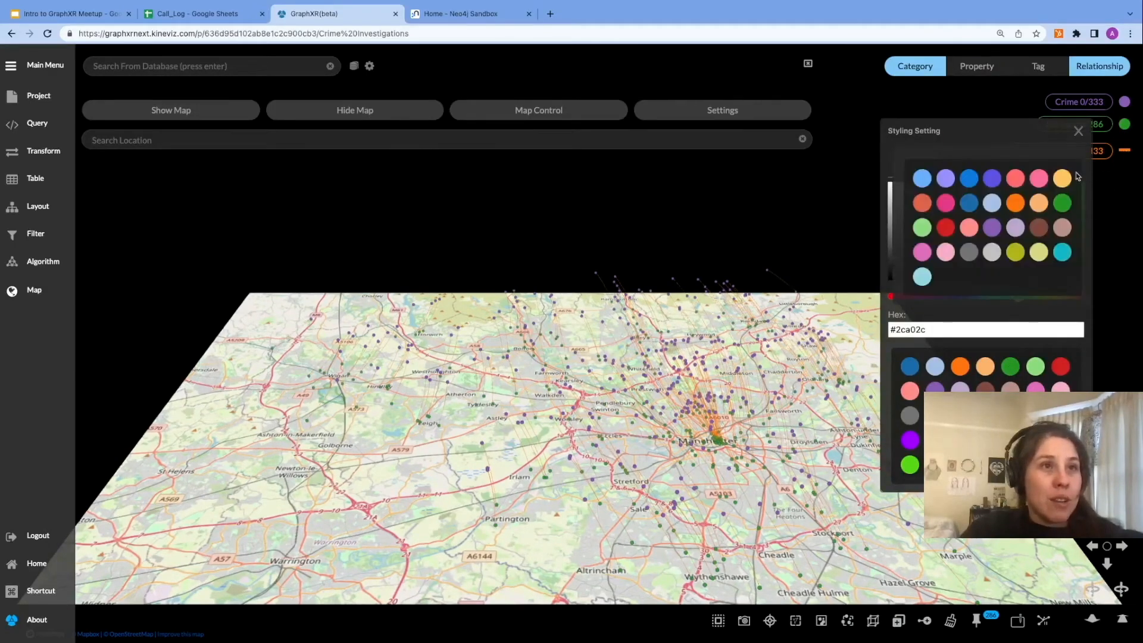
left_click(943, 228)
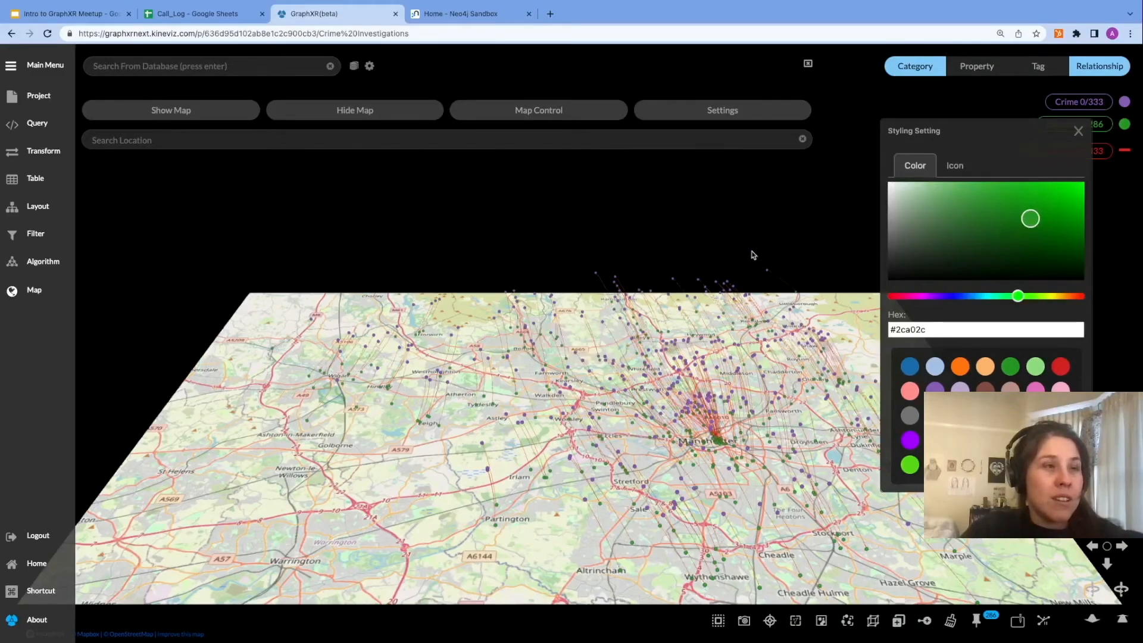
mouse_move(754, 255)
left_mouse_down()
mouse_move(758, 242)
mouse_move(753, 257)
left_mouse_up()
left_click(776, 140)
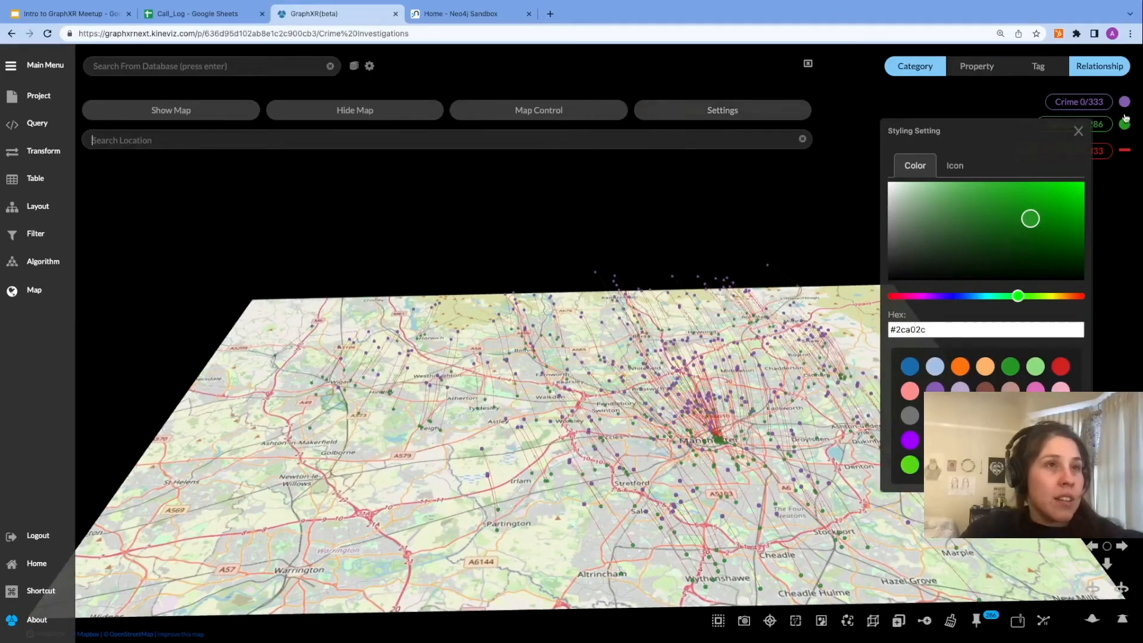
left_click(1078, 131)
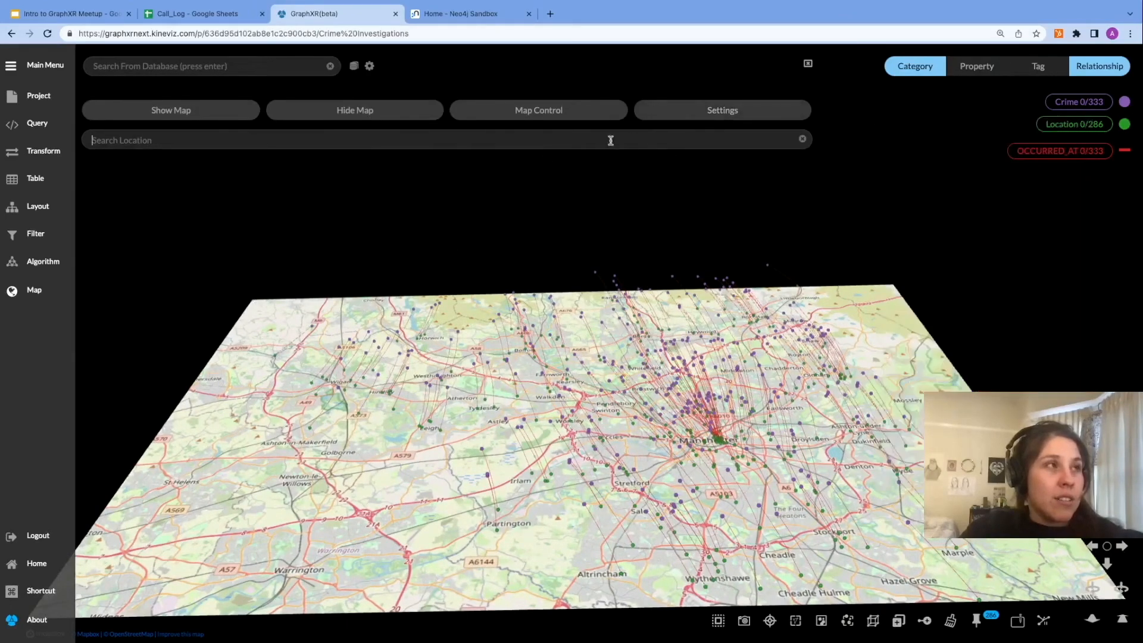
Step: Enable map control, zoom the map out to show Great Britain and Ireland, and shift it beneath the graph
left_click(557, 116)
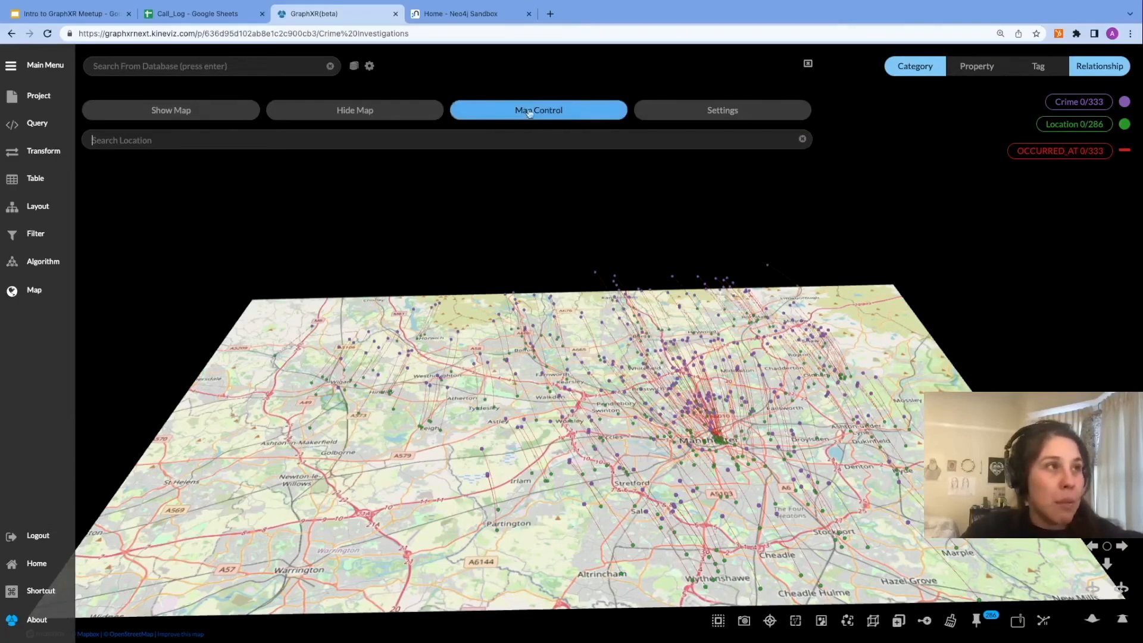
scroll(601, 405, "down", 5)
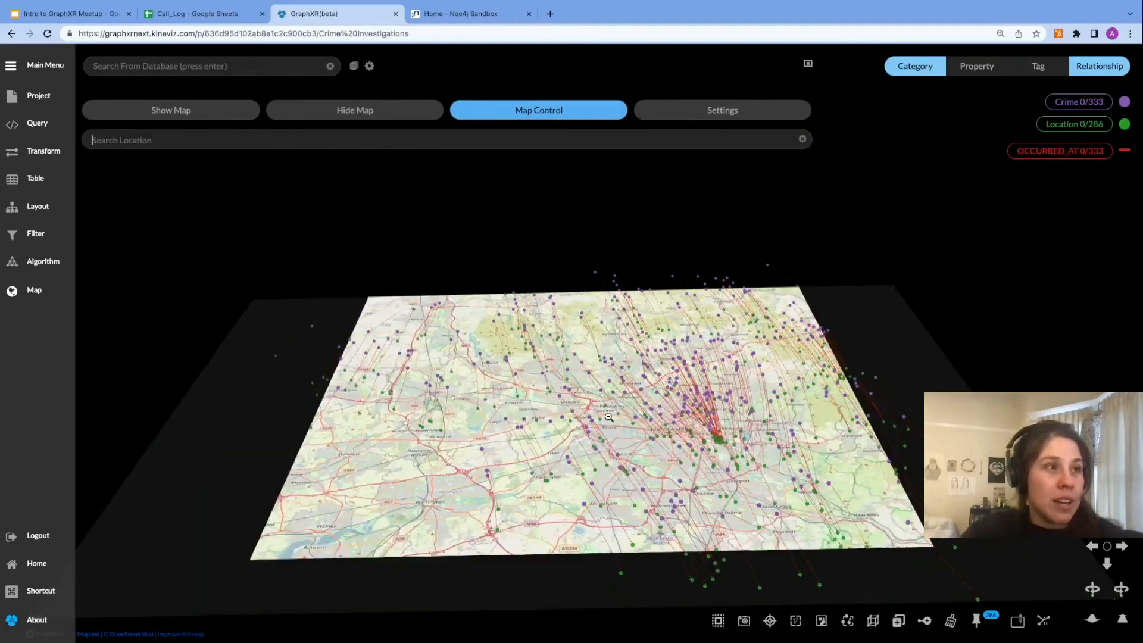
scroll(609, 417, "down", 3)
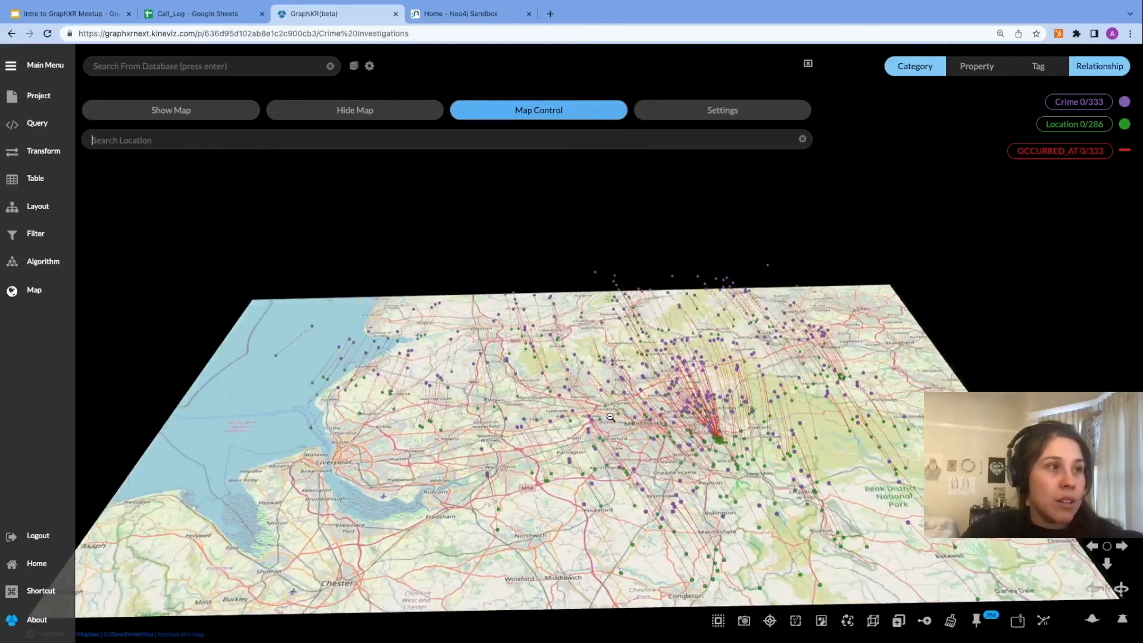
scroll(612, 418, "down", 3)
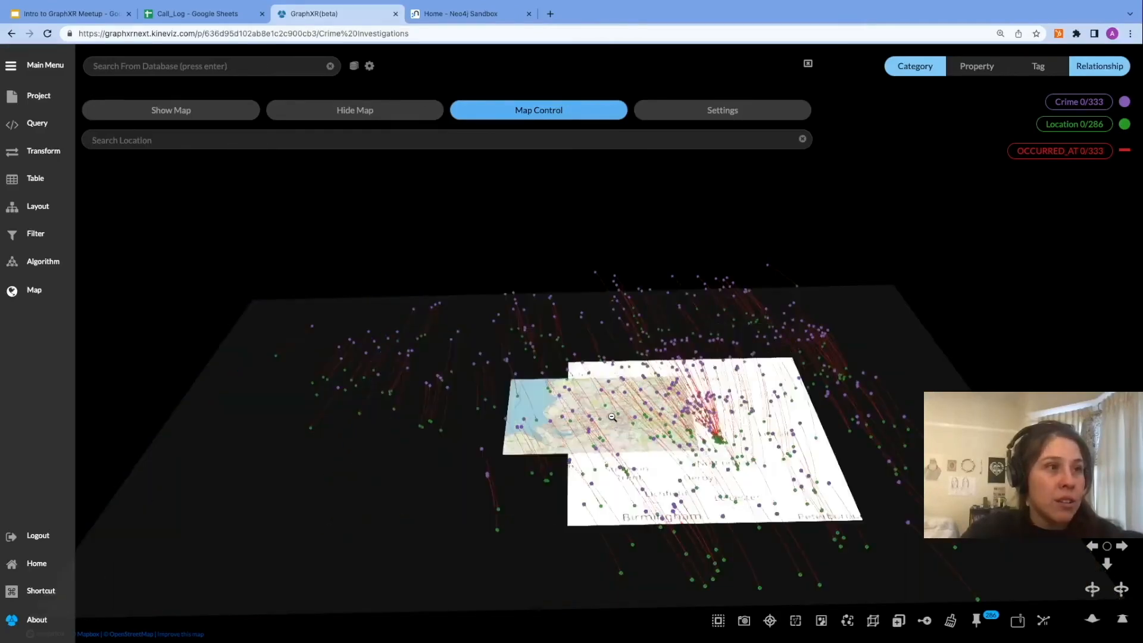
scroll(611, 417, "down", 3)
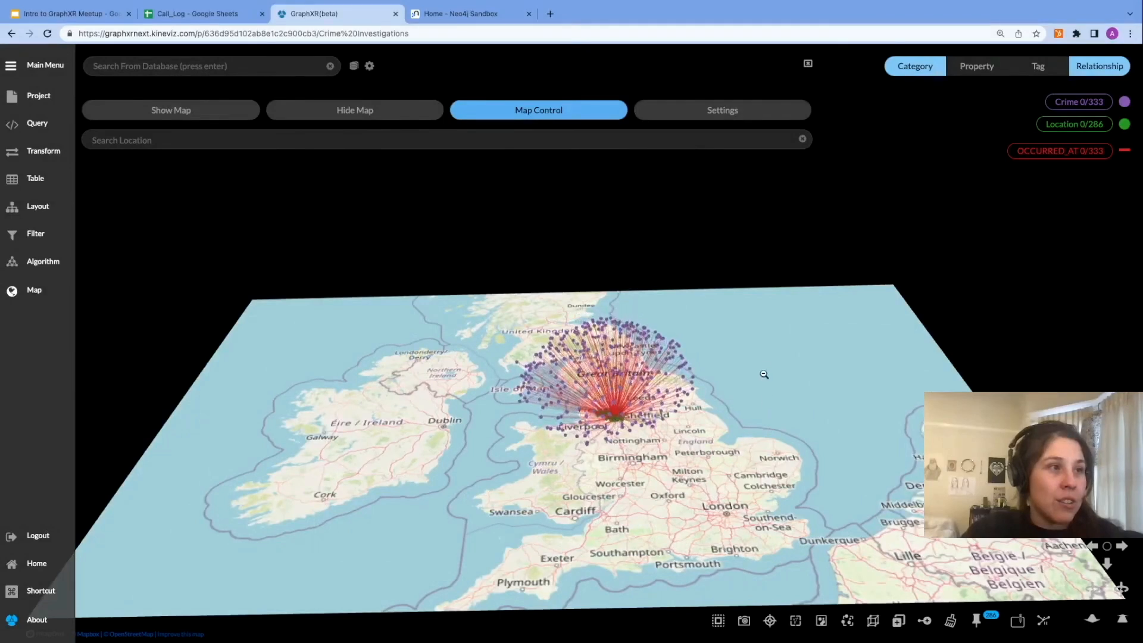
left_click_drag(766, 380, 732, 394)
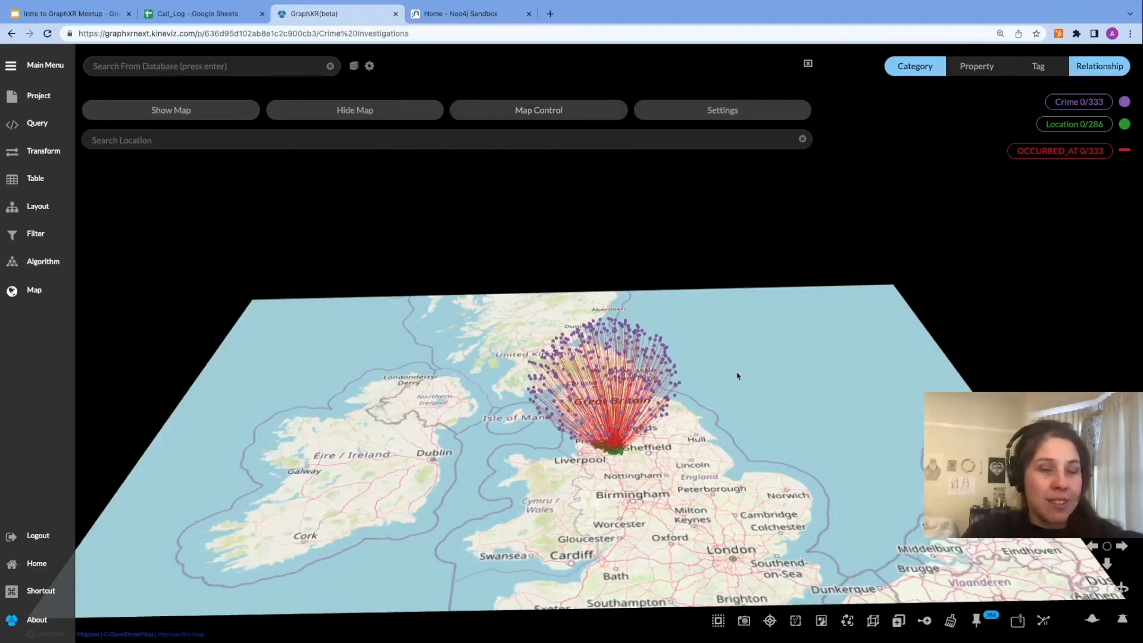
Step: Hide the map to return to the plain graph view and close the map tools
scroll(767, 393, "down", 1)
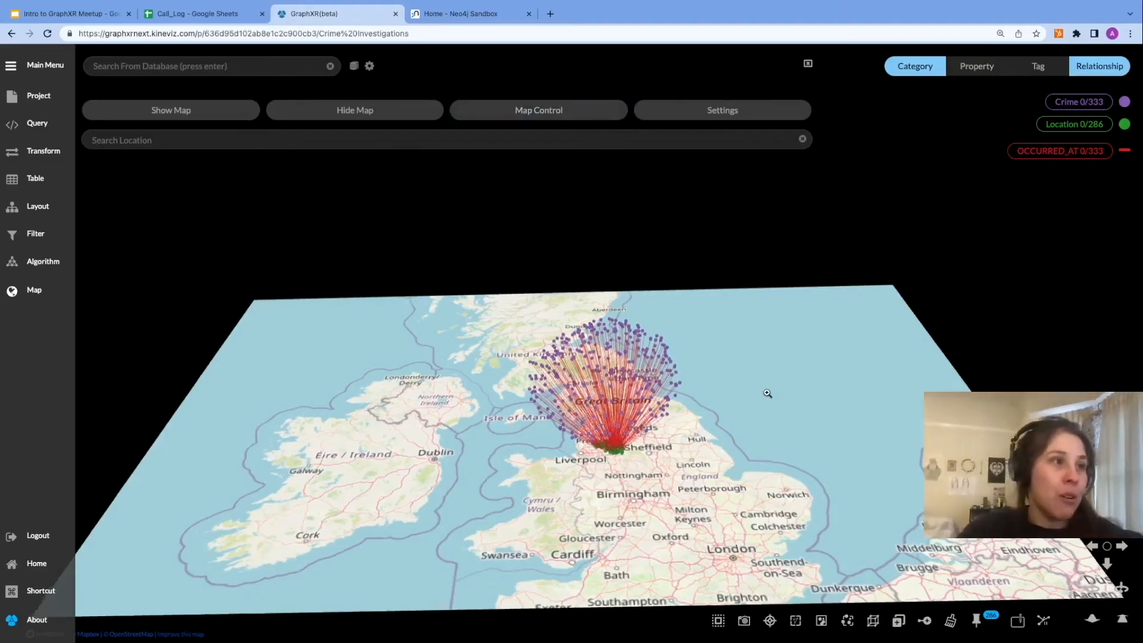
scroll(767, 393, "down", 2)
mouse_move(768, 393)
left_mouse_down()
mouse_move(776, 454)
mouse_move(772, 390)
left_mouse_up()
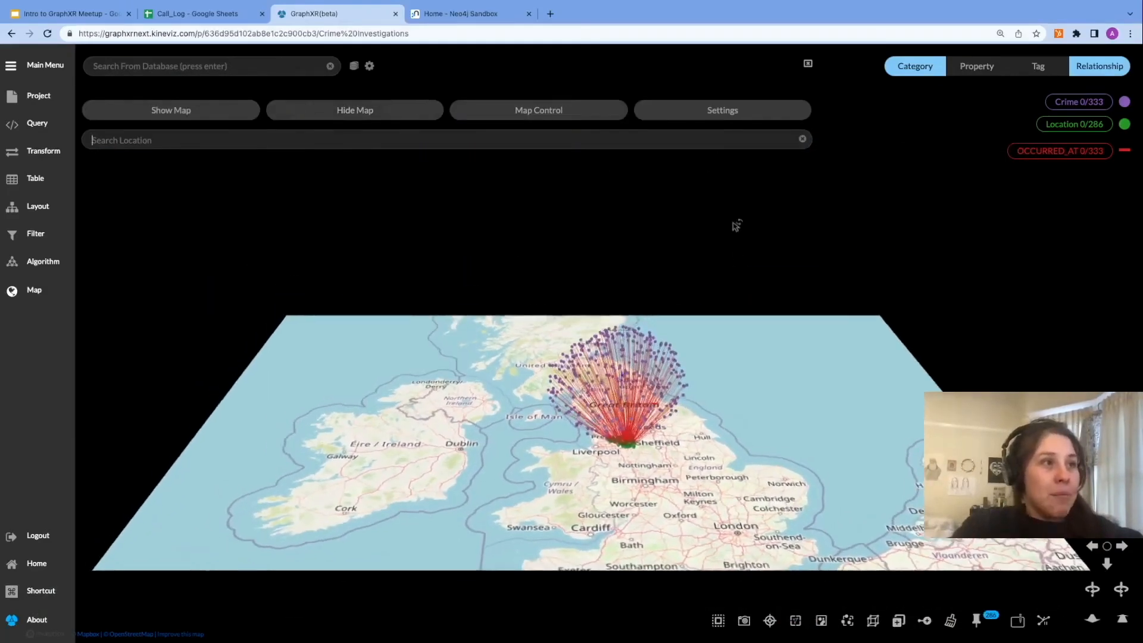
left_click(387, 111)
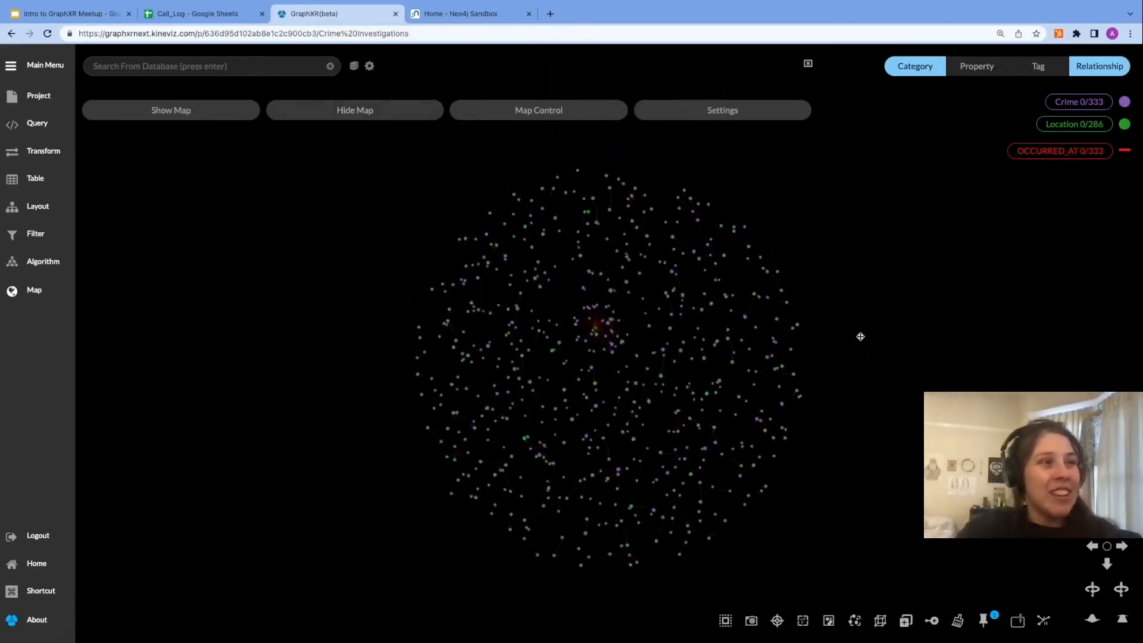
left_click(808, 65)
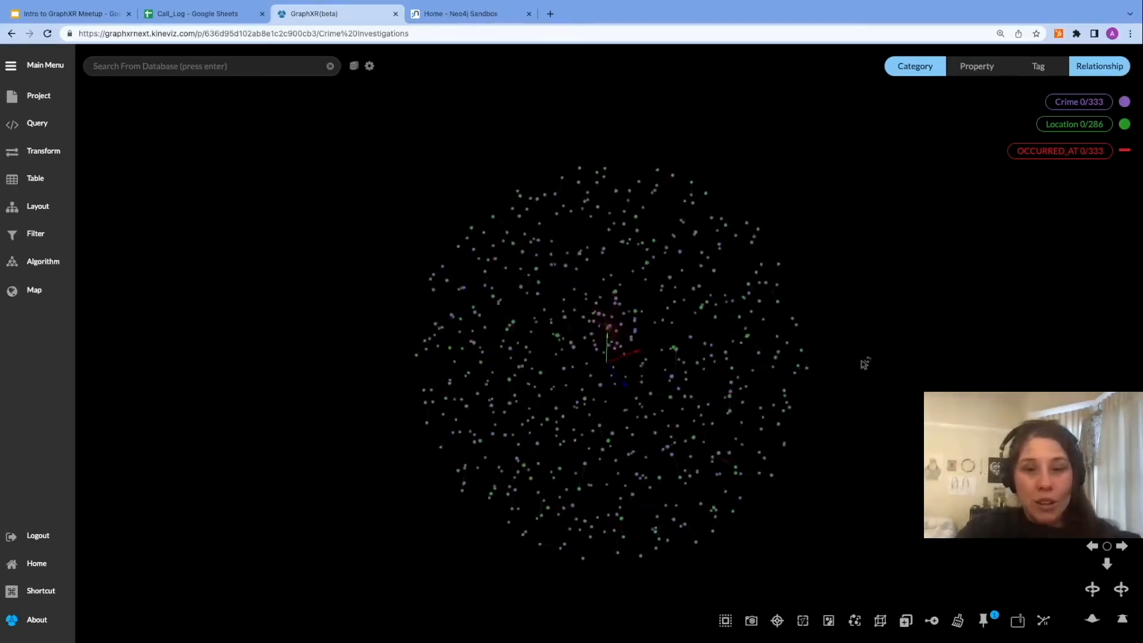
Step: Remove all data from the current graph and confirm the removal
left_click(958, 621)
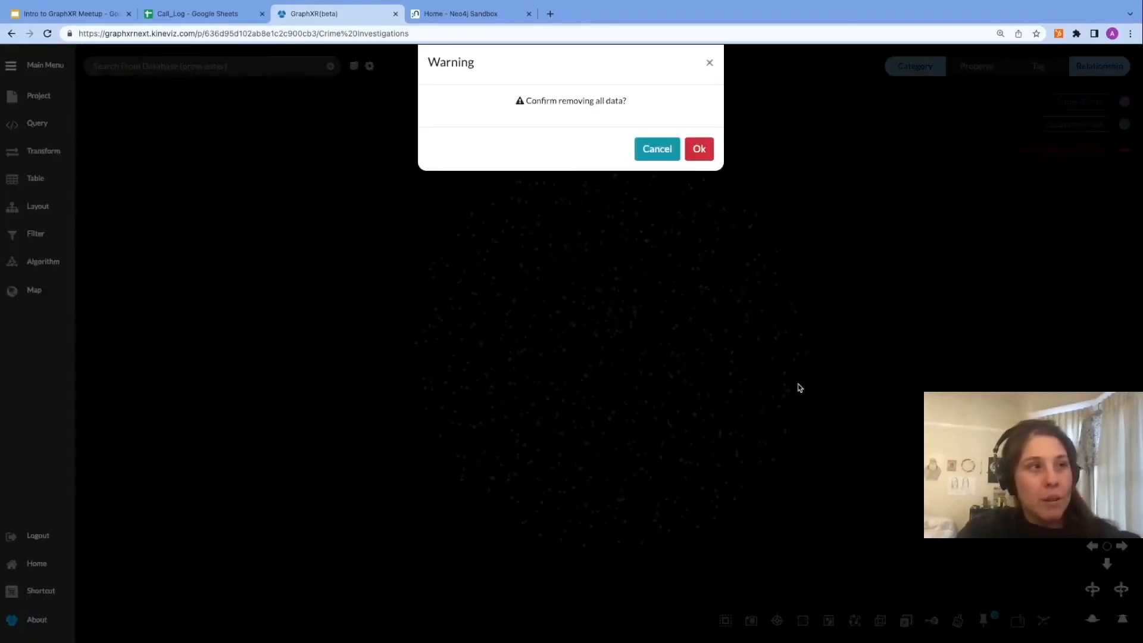
left_click(701, 150)
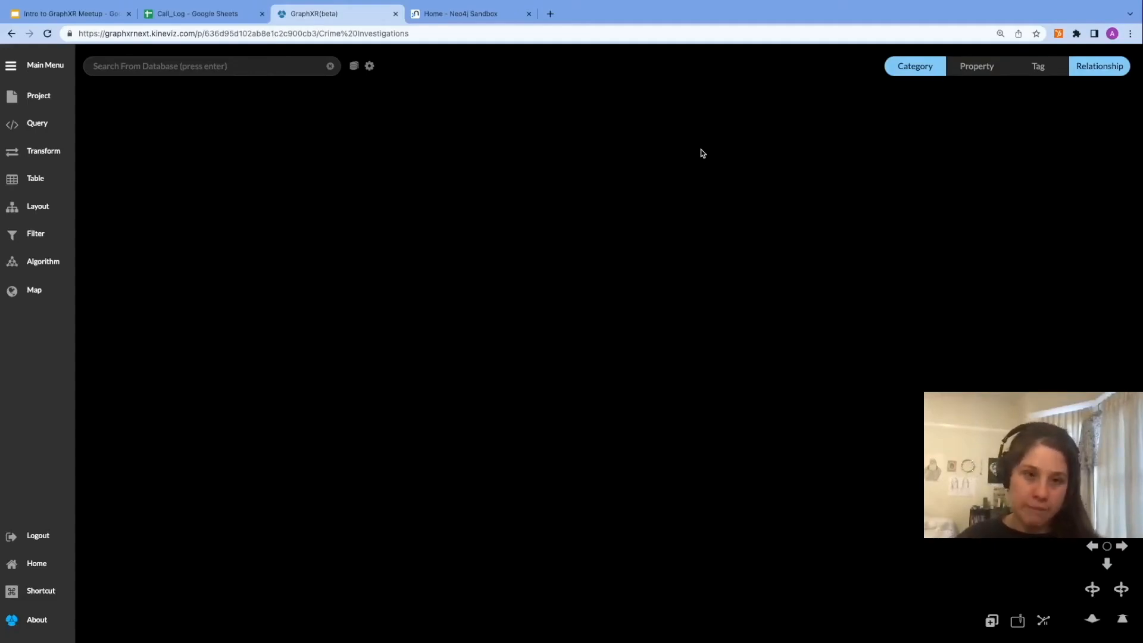
Step: Search the database for the officer's name, add the matching Officer node to the graph, and center the view on it
left_click(254, 65)
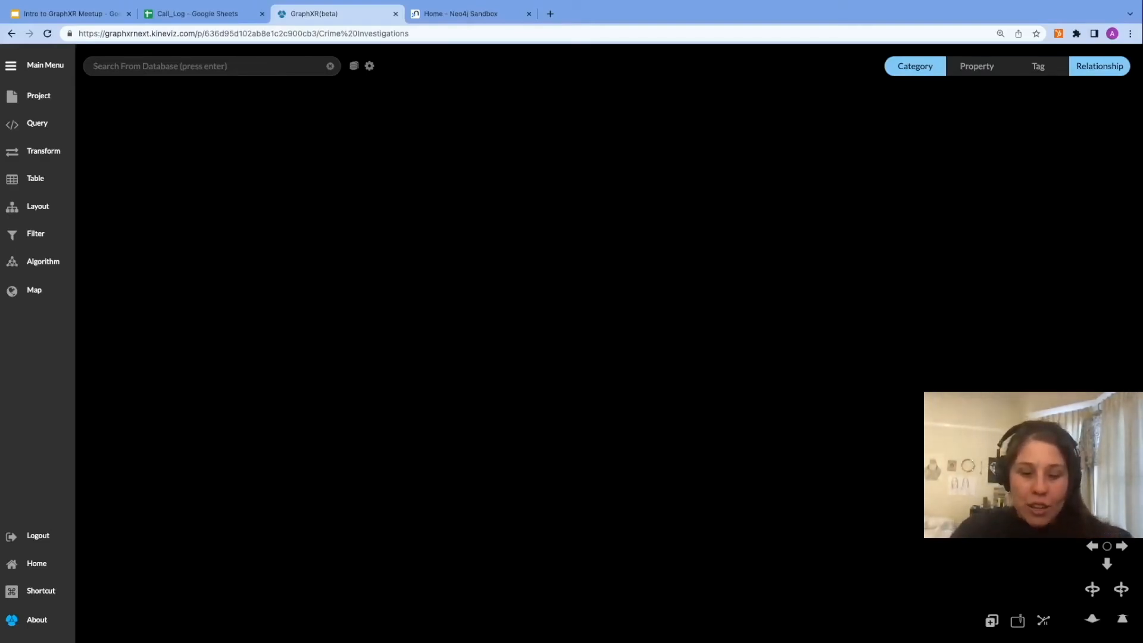
type("larive")
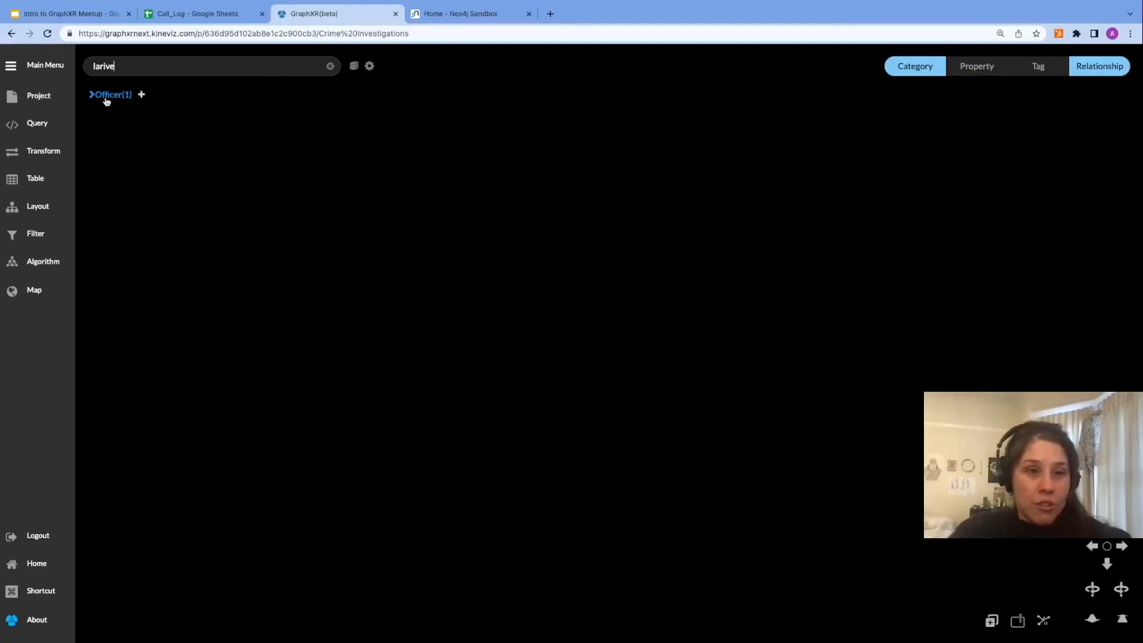
left_click(142, 96)
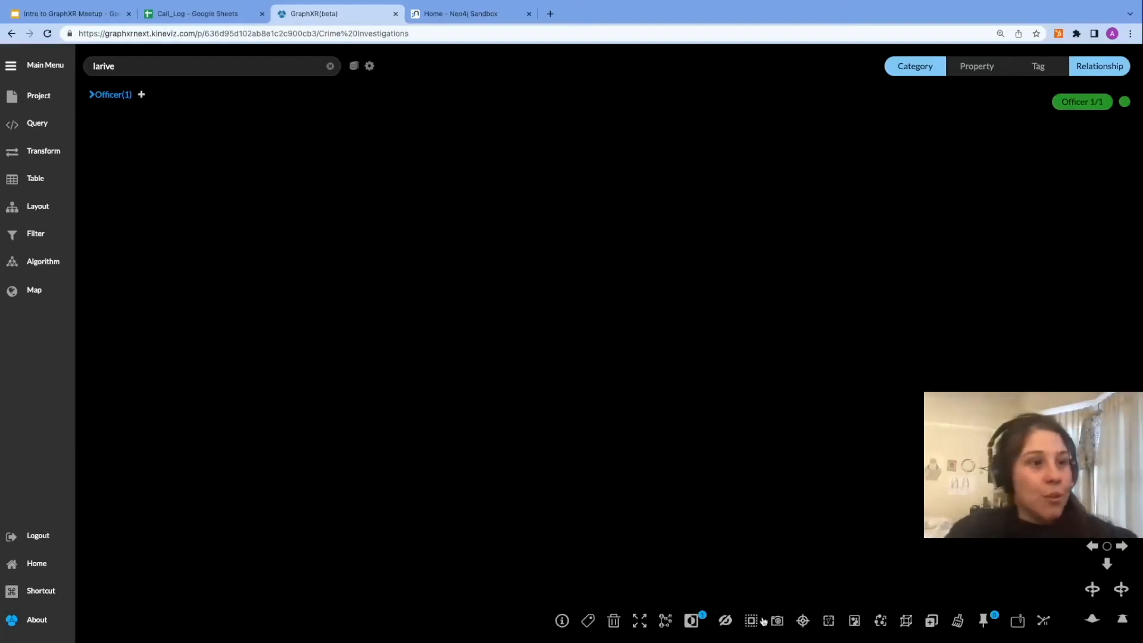
left_click(804, 621)
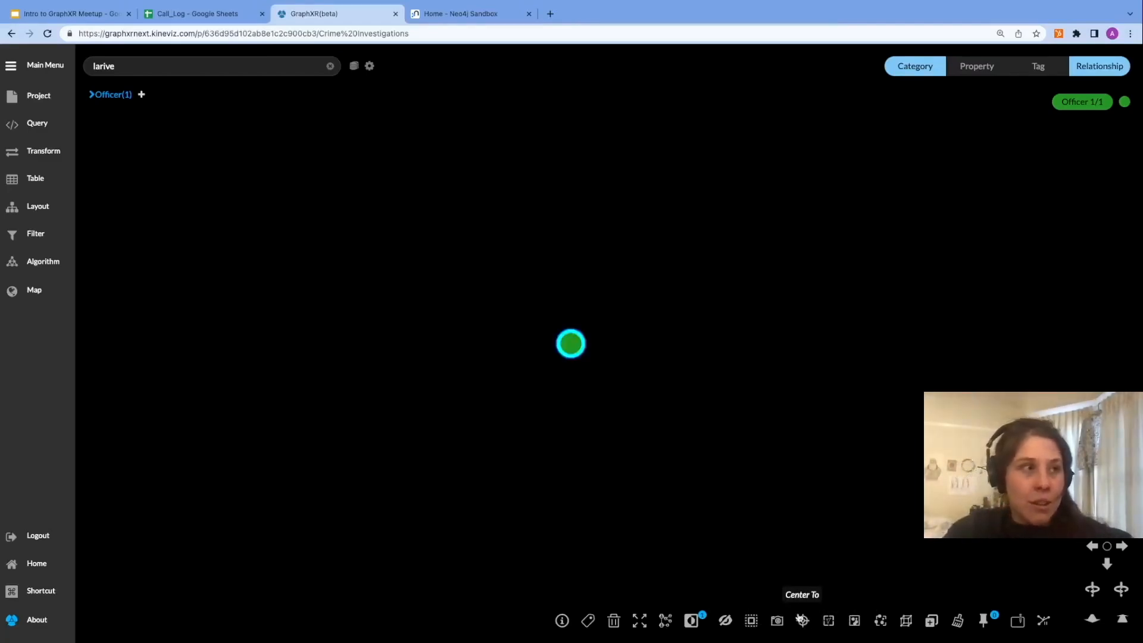
left_click(317, 67)
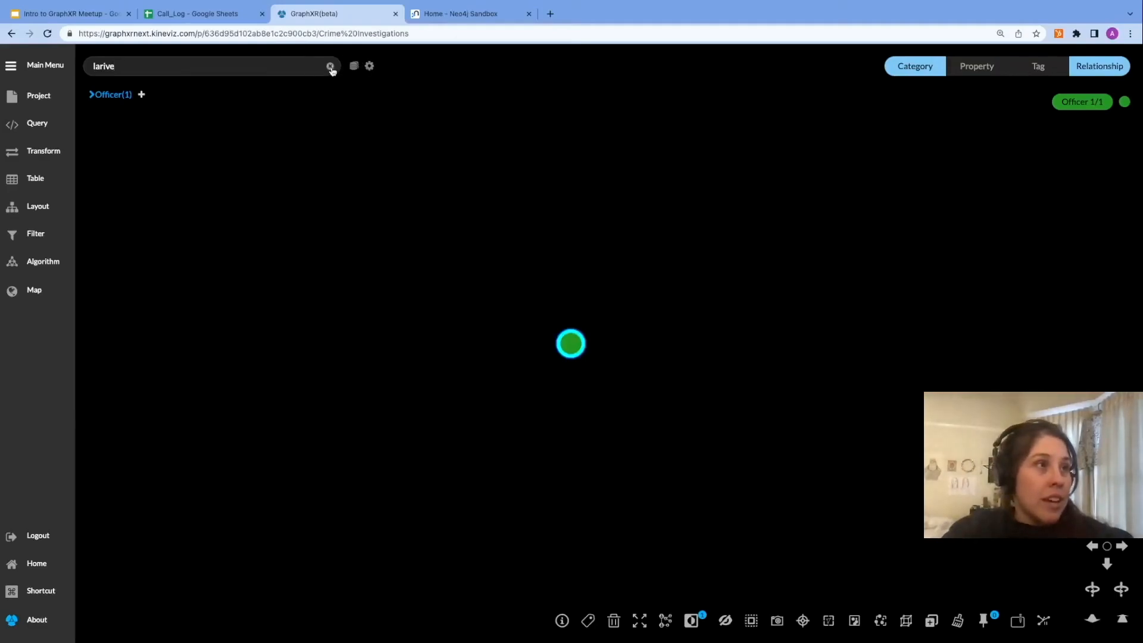
left_click(330, 66)
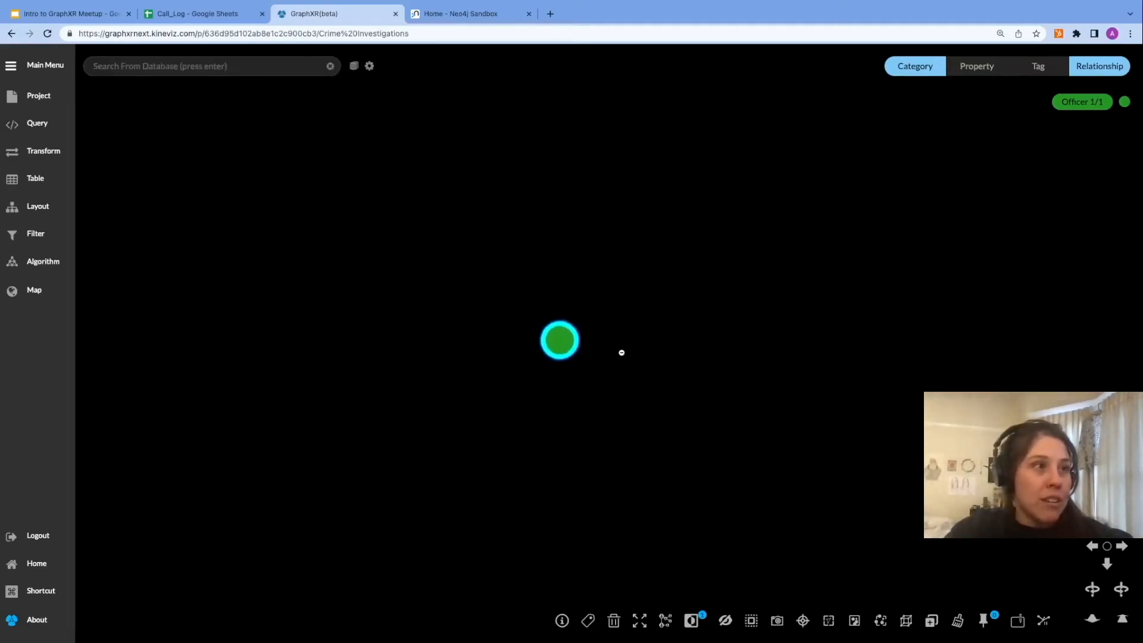
Step: Set the Officer category's icon to the person symbol, finding it with the icon search "pers"
left_click(1124, 103)
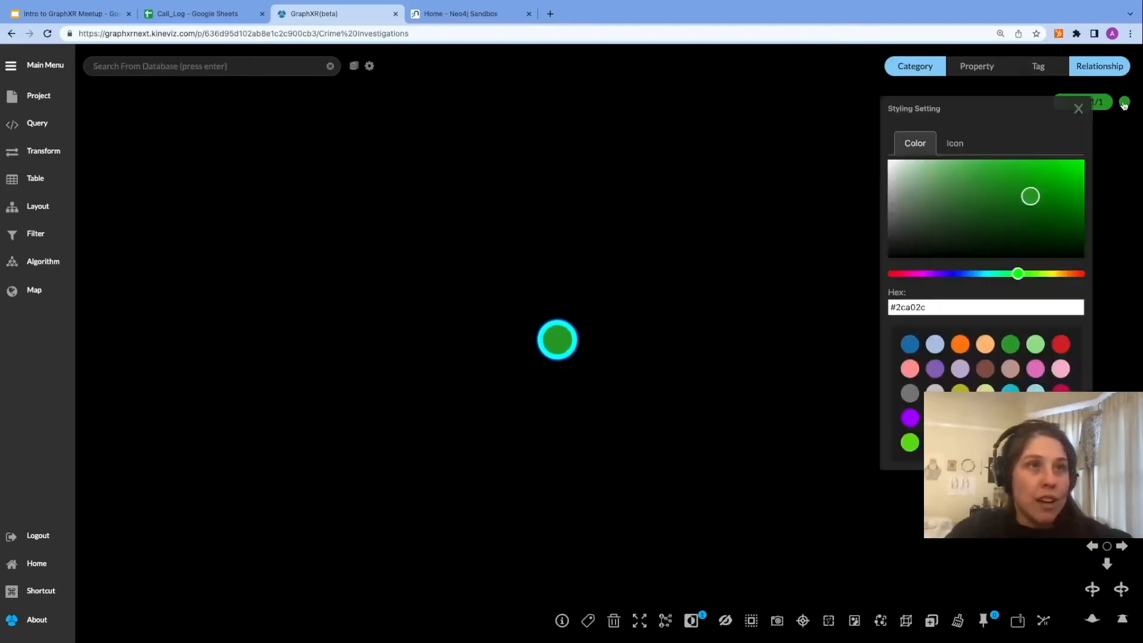
left_click(957, 143)
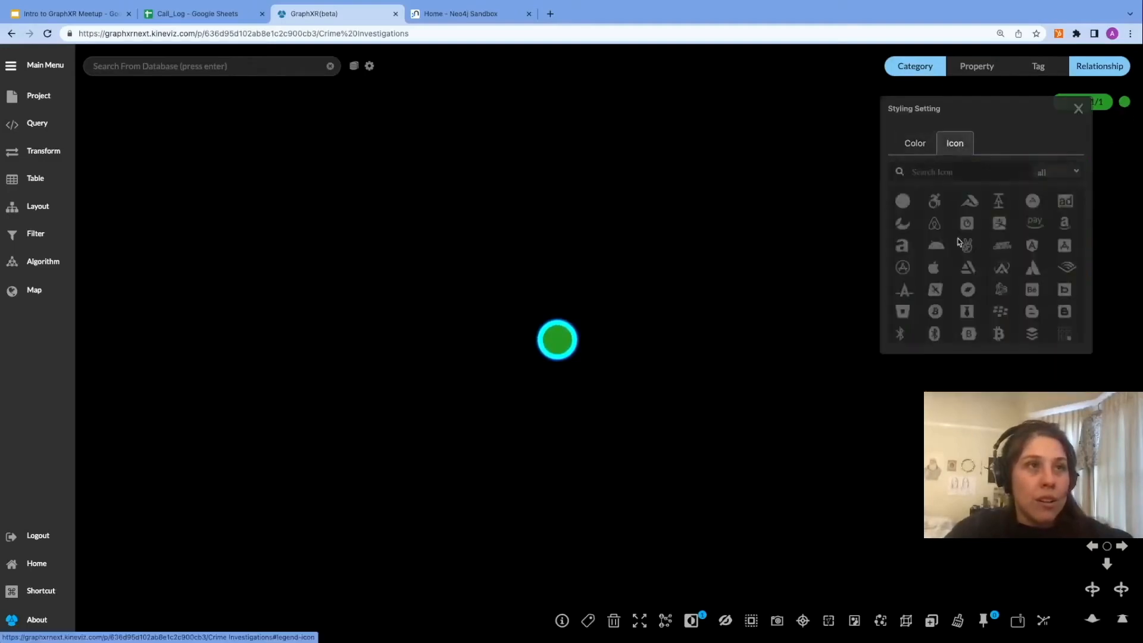
left_click(945, 172)
type("pero")
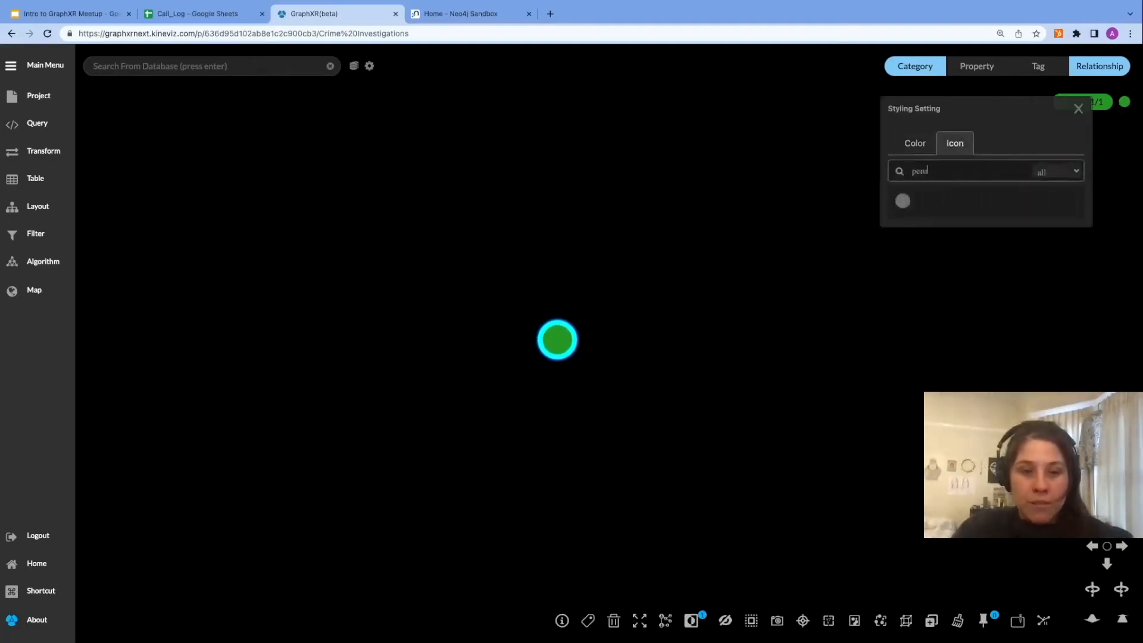
key("BackSpace")
type("s")
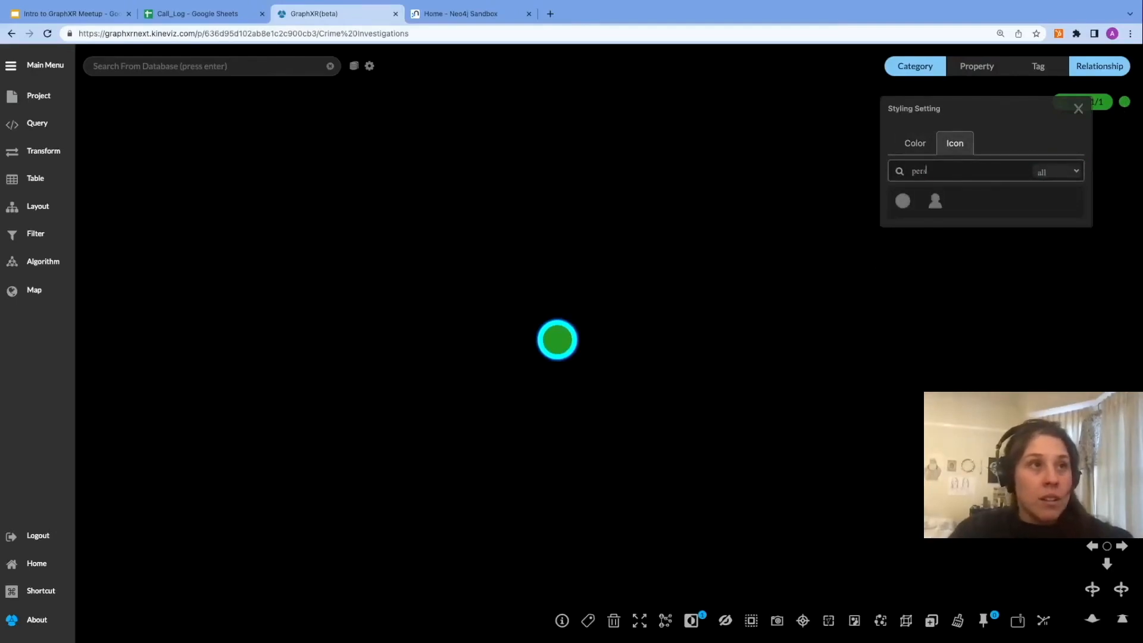
left_click(935, 202)
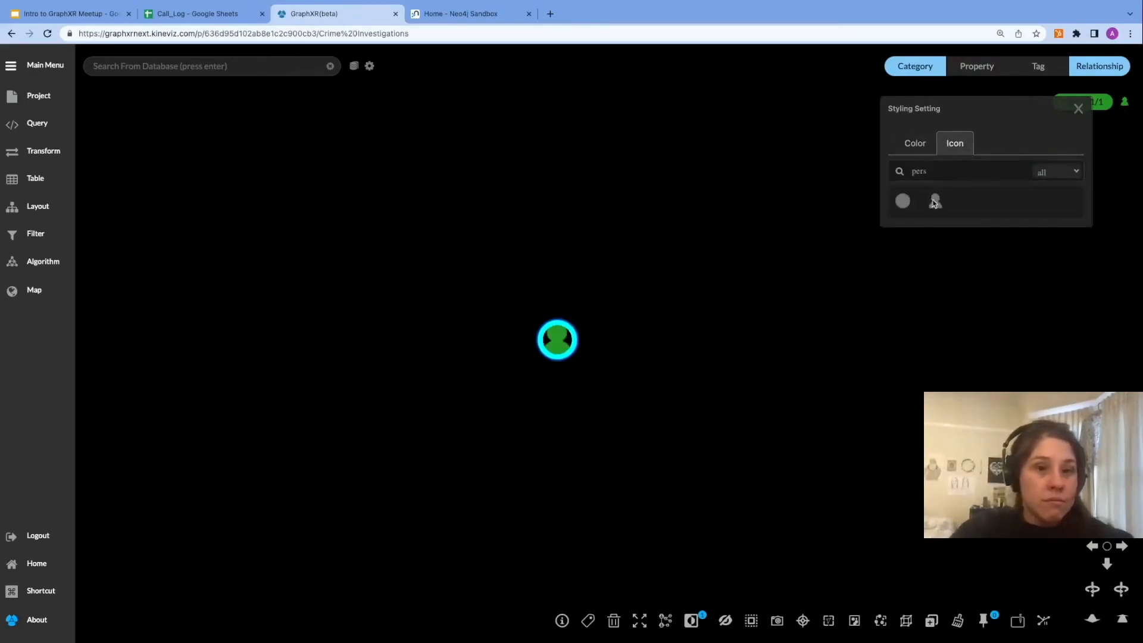
Step: Caption the Officer nodes with their name and surname properties, and close the project and styling settings
left_click(40, 97)
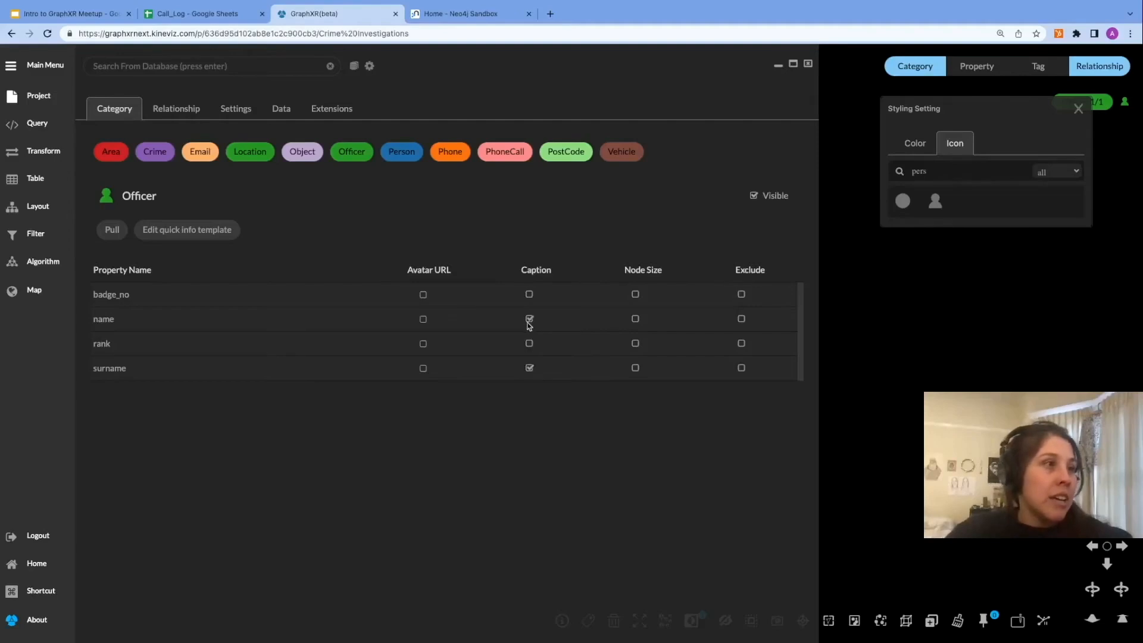
left_click(808, 64)
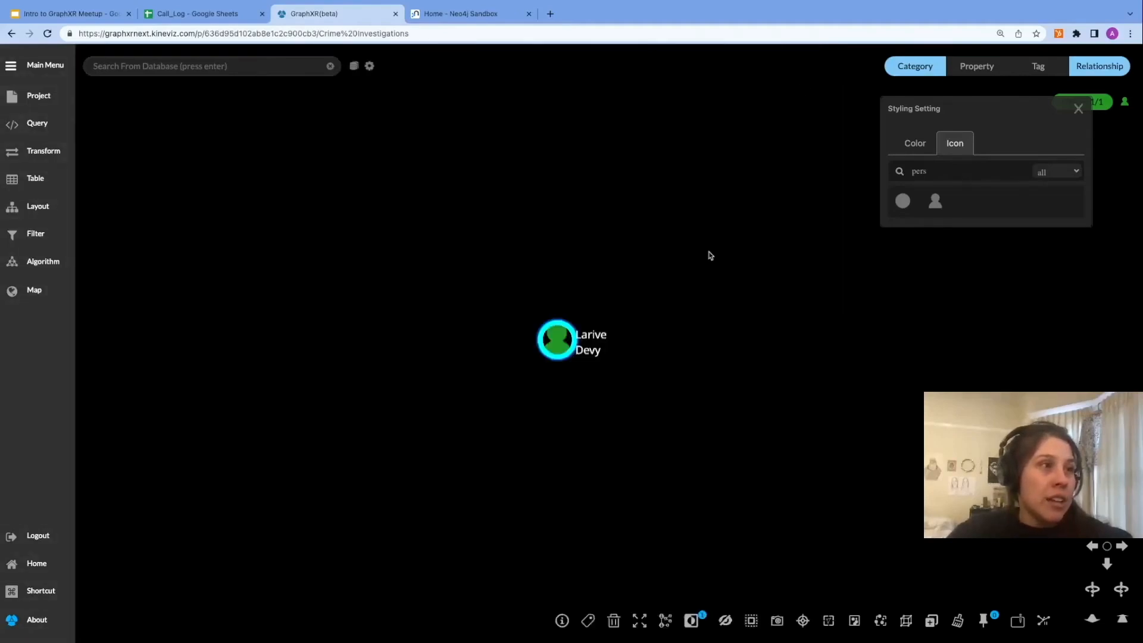
left_click(1078, 109)
scroll(637, 322, "up", 3)
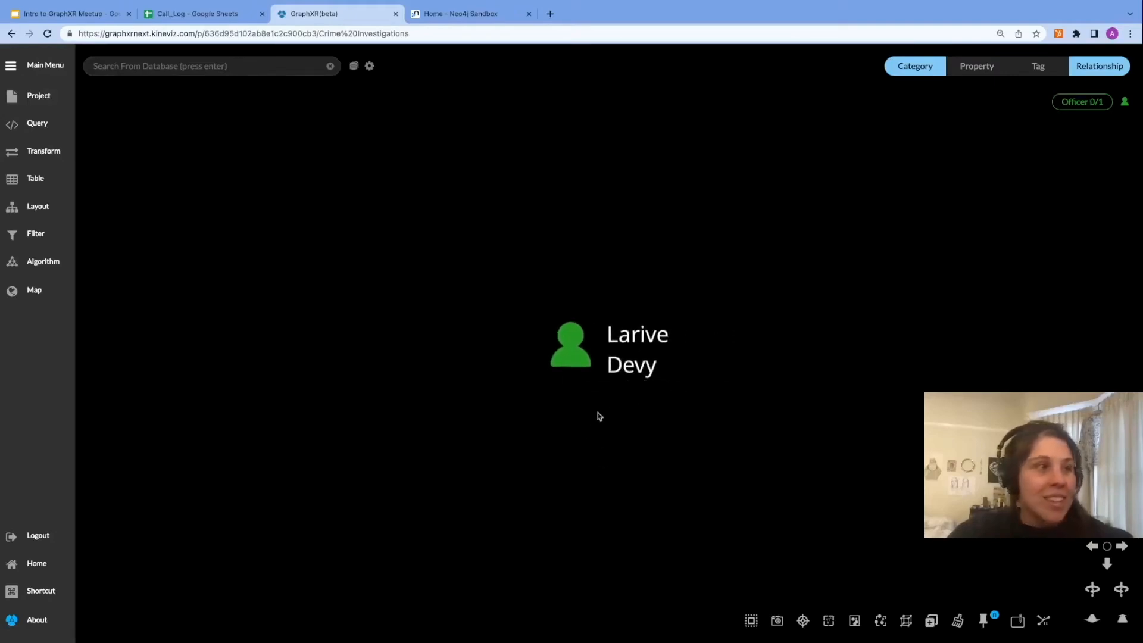
Step: Expand the Officer node along its INVESTIGATED_BY relationship to bring in the connected crimes
right_click(569, 360)
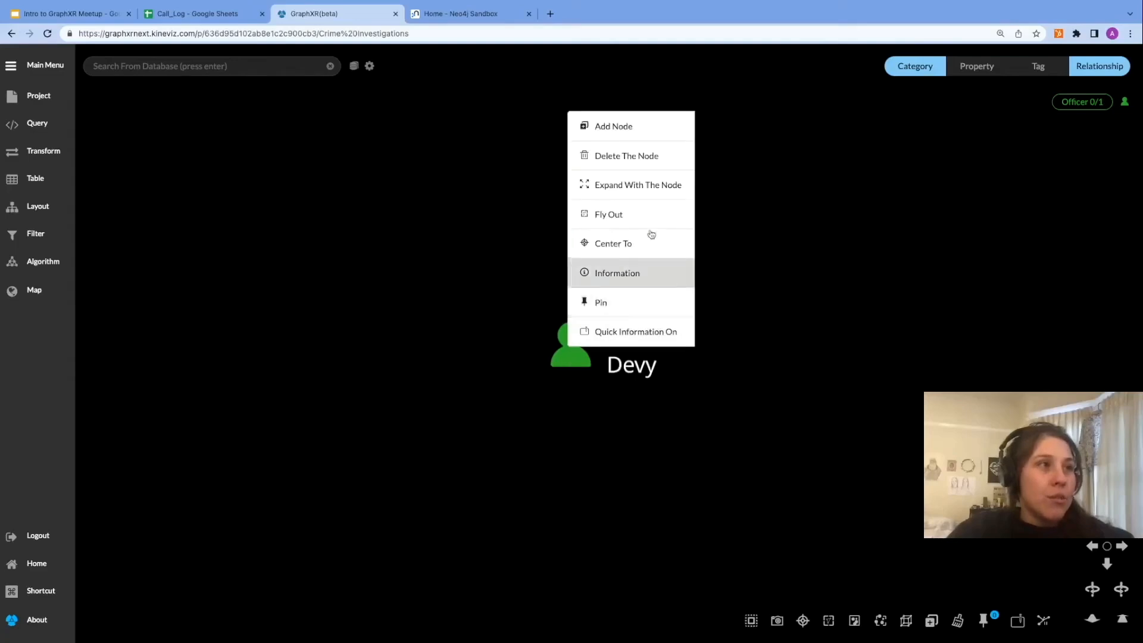
left_click(648, 195)
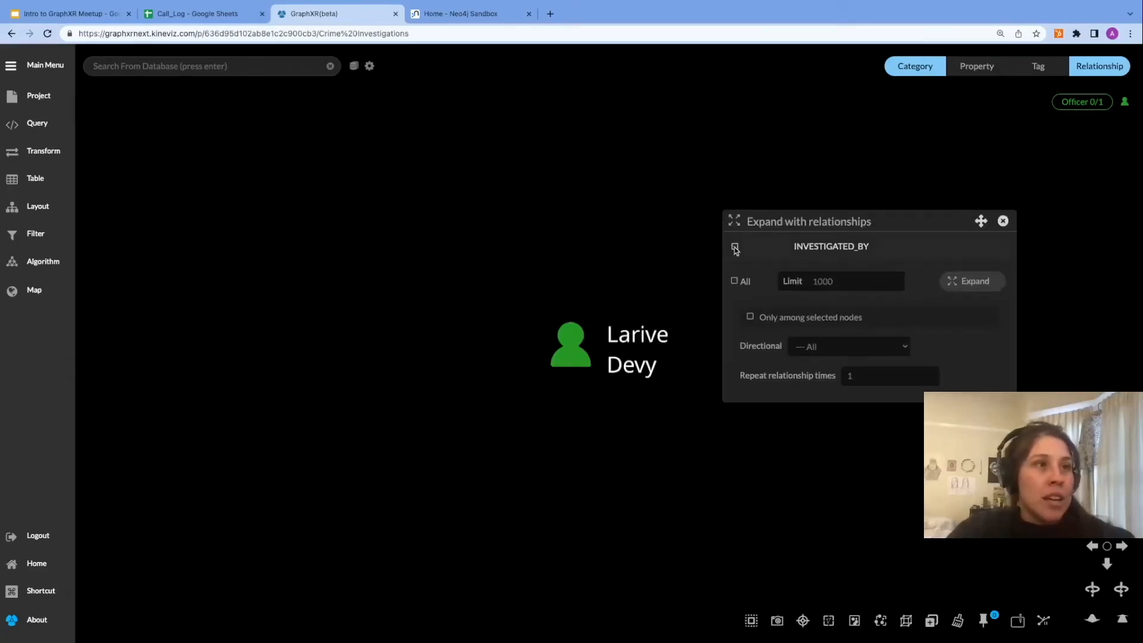
left_click(974, 281)
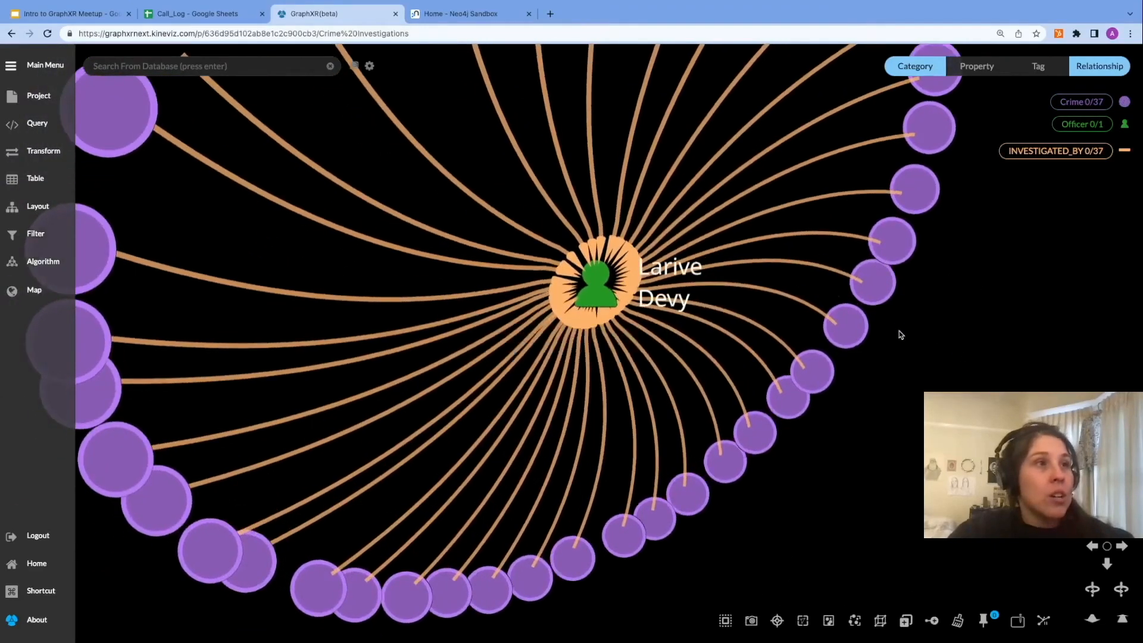
left_click_drag(969, 340, 945, 312)
scroll(945, 312, "down", 5)
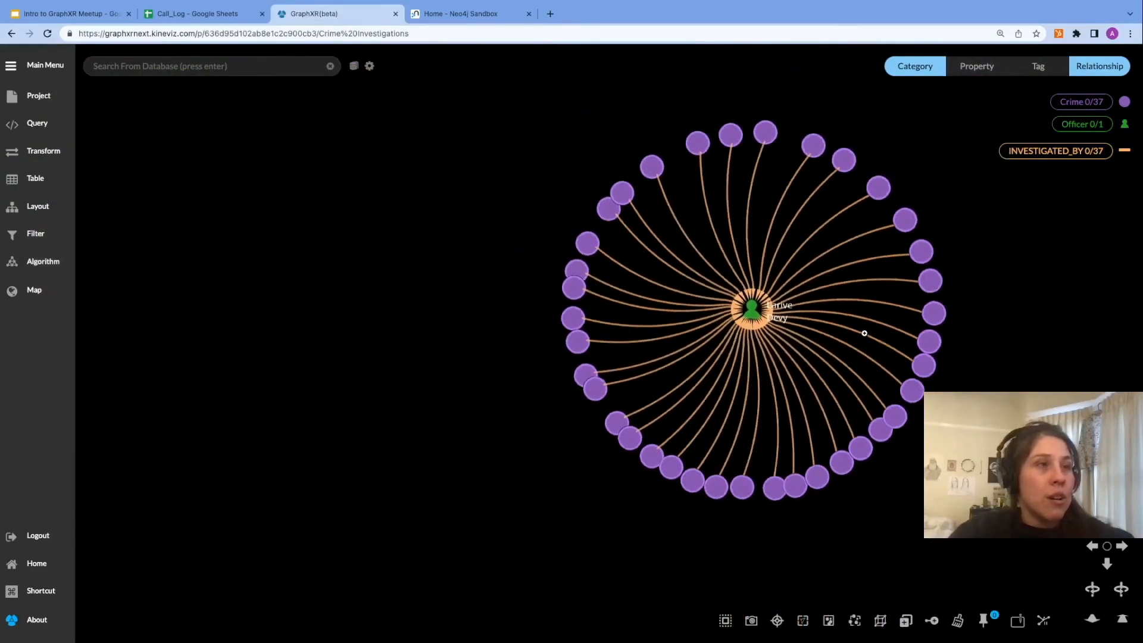
right_click_drag(904, 329, 856, 366)
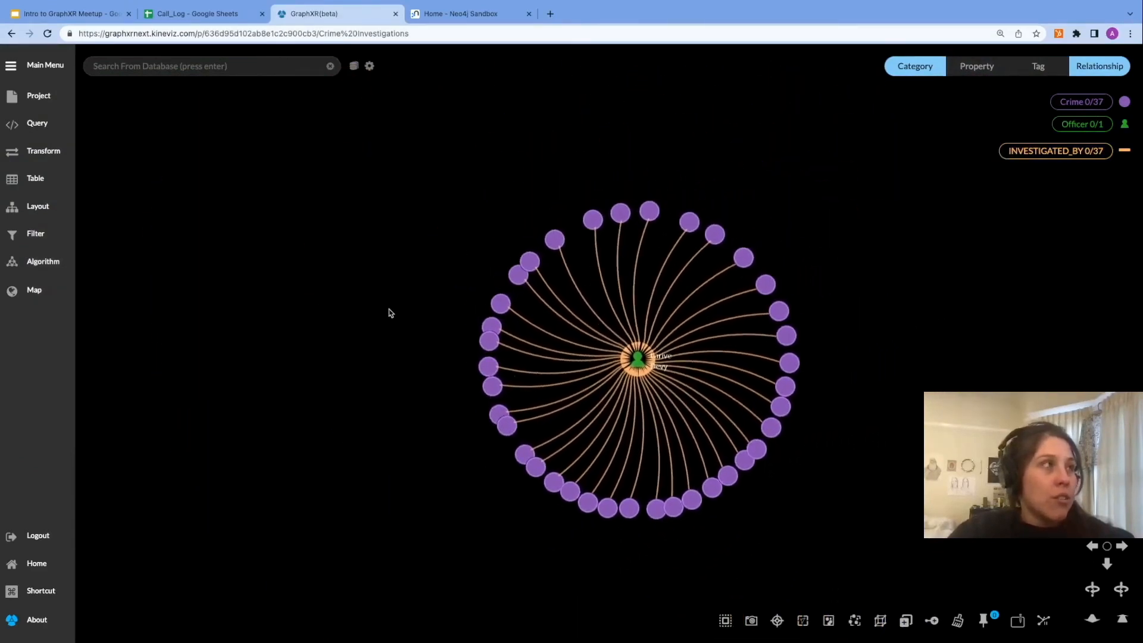
Step: Caption the Crime nodes with their type property in the project's category settings, and close the settings
left_click(44, 100)
left_click(164, 155)
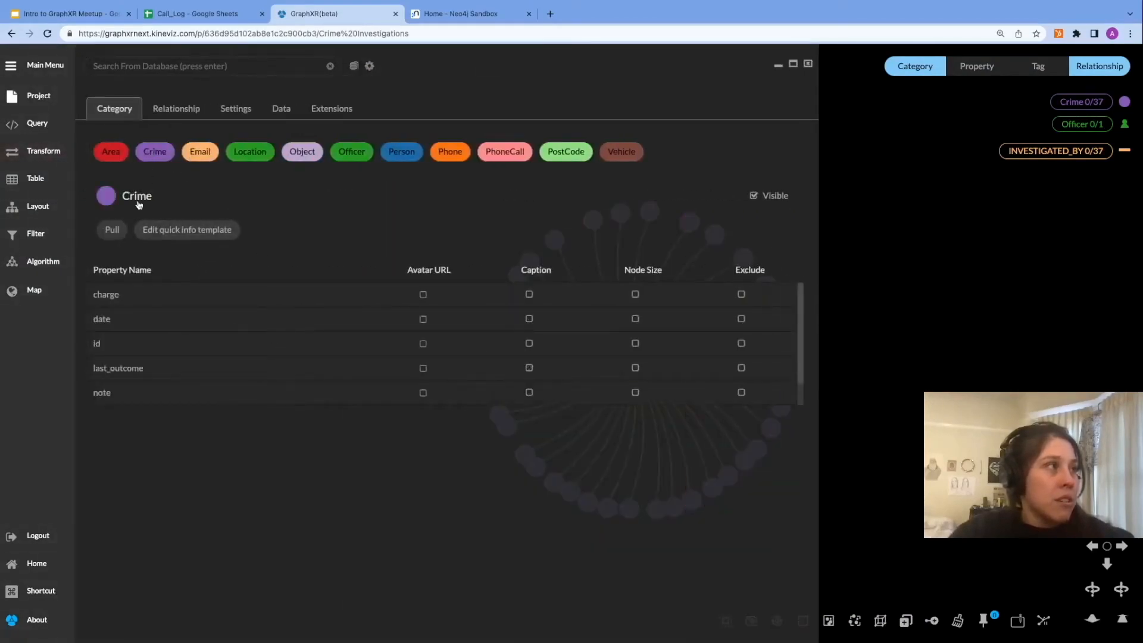
scroll(132, 376, "down", 1)
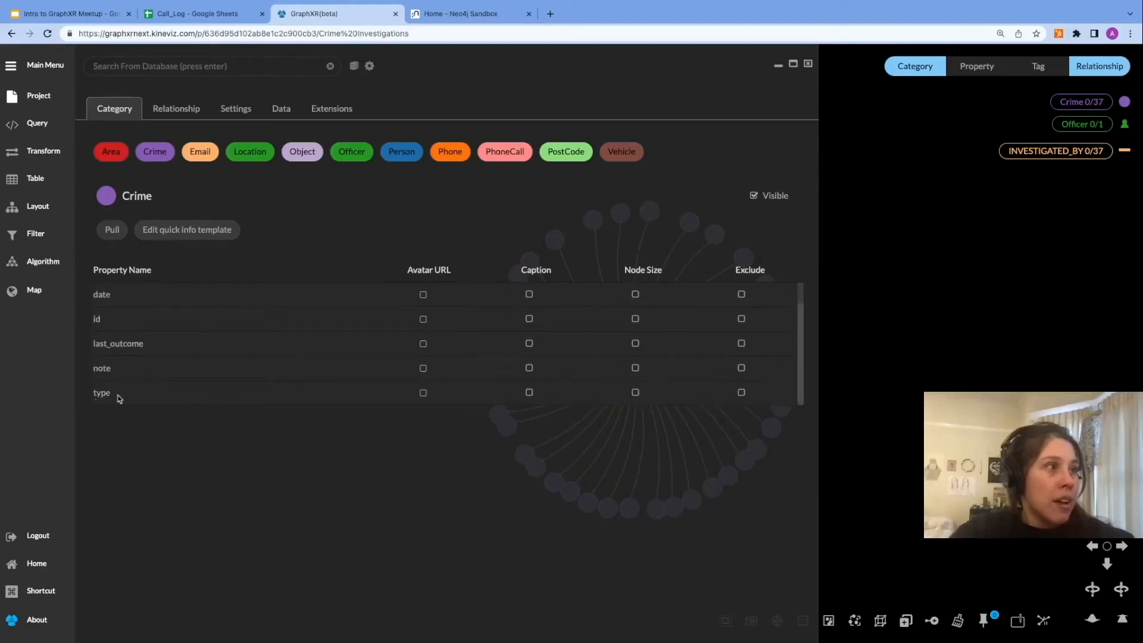
scroll(206, 325, "up", 1)
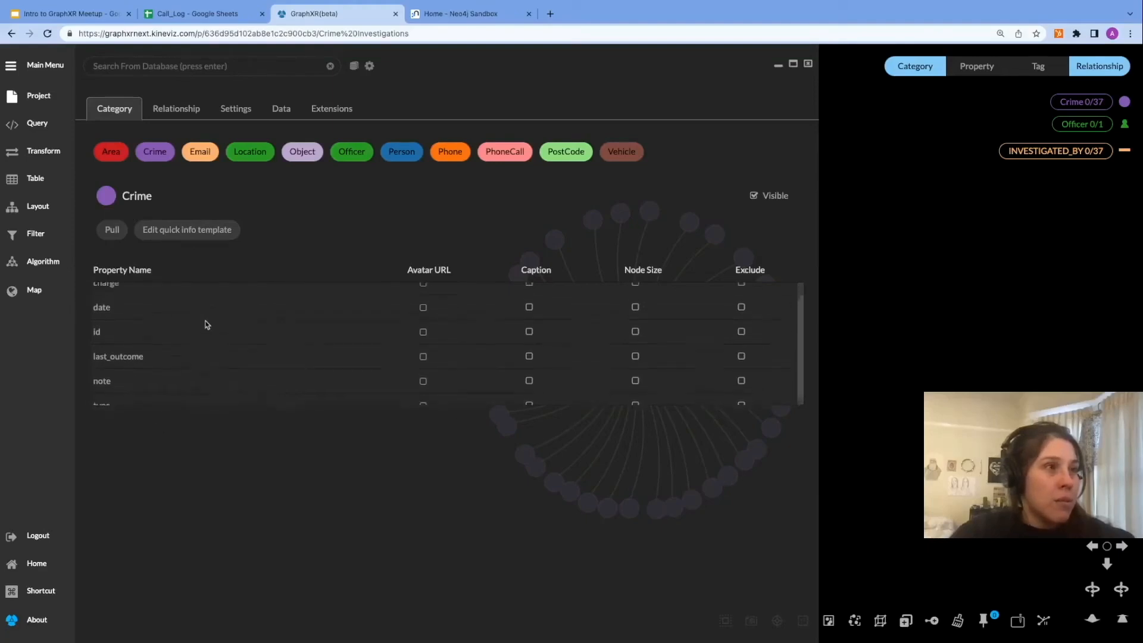
scroll(206, 324, "down", 1)
scroll(206, 328, "up", 1)
scroll(206, 331, "down", 1)
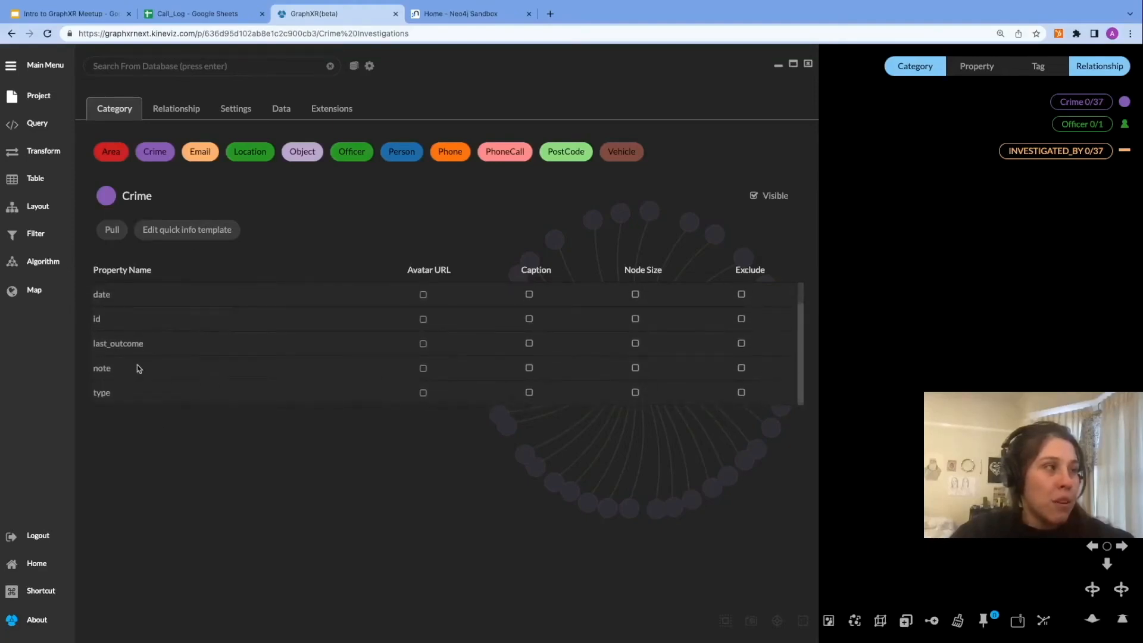
scroll(156, 375, "up", 1)
scroll(156, 375, "down", 1)
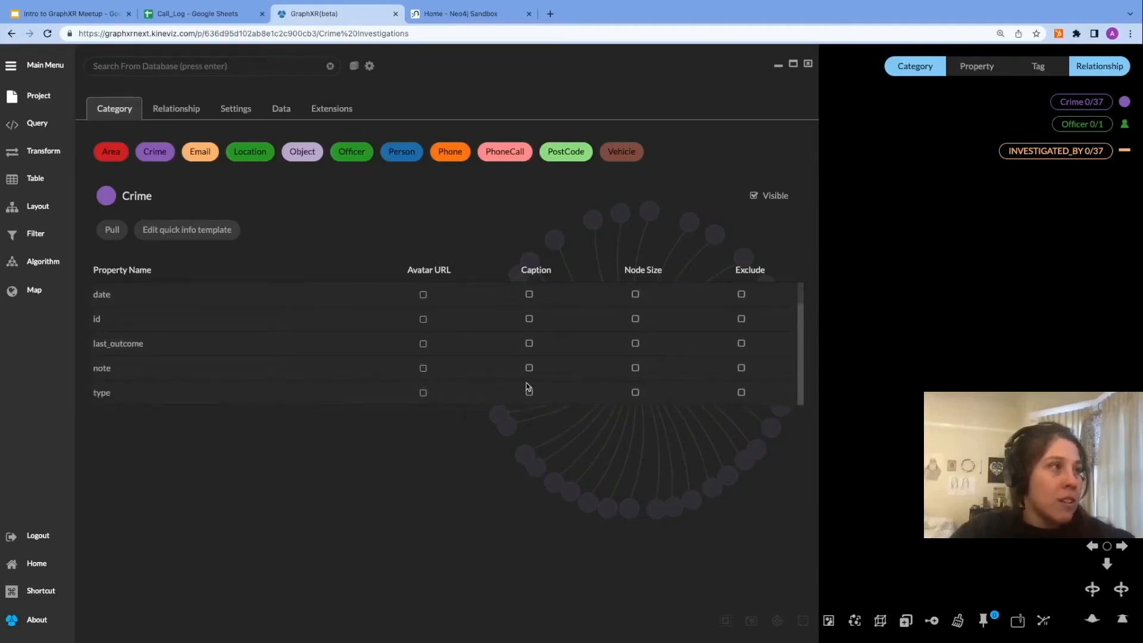
left_click(528, 391)
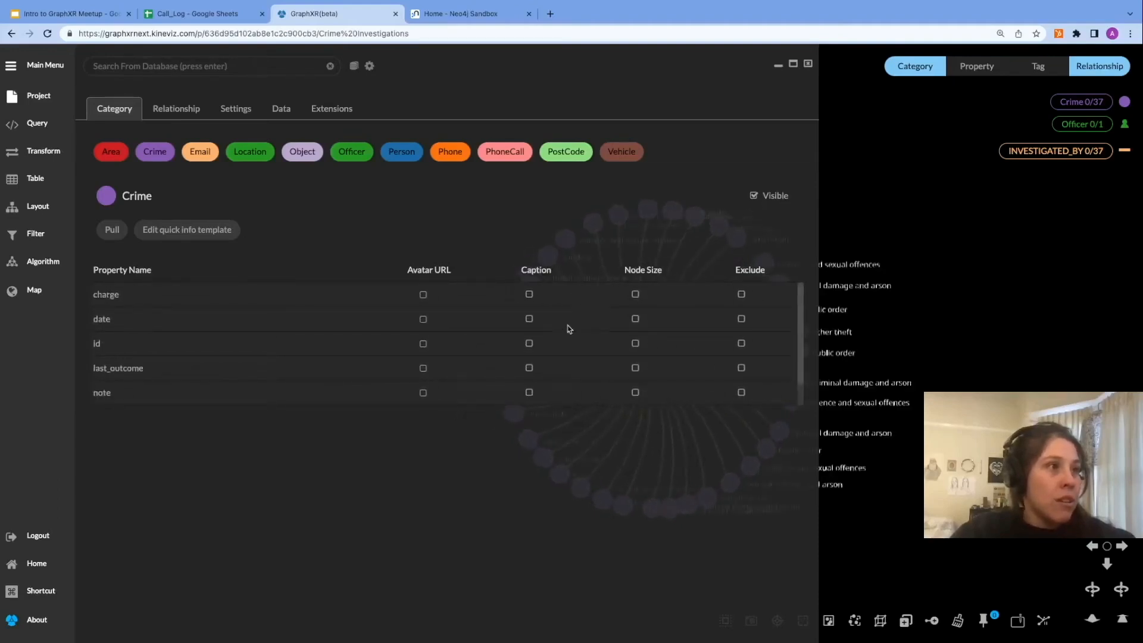
left_click(808, 63)
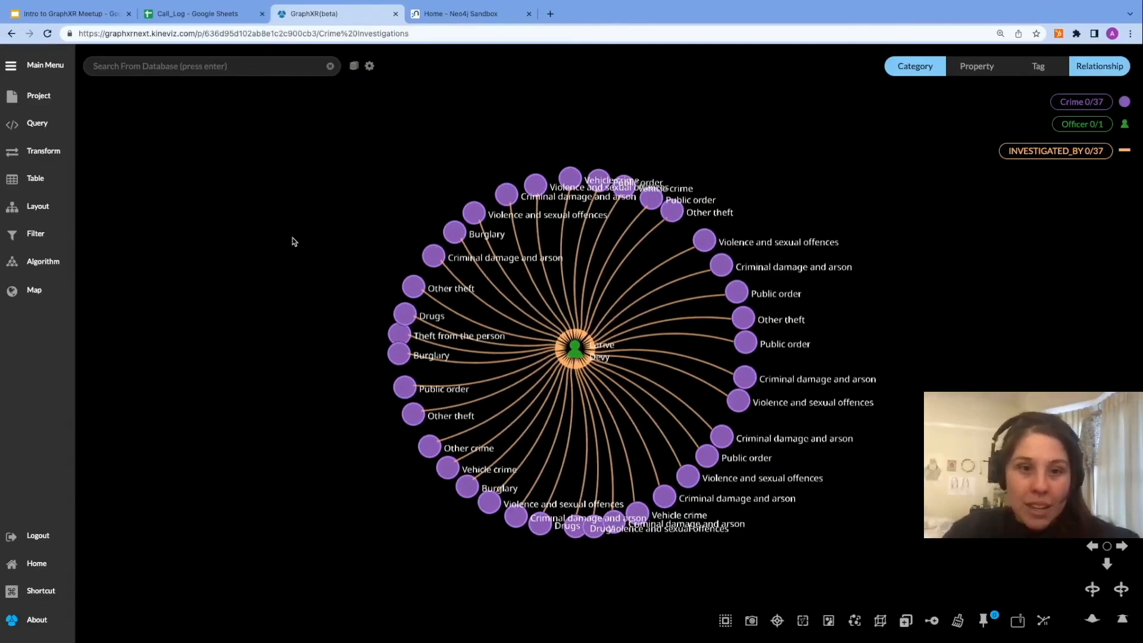
Step: Switch the search from the database to the current graph and search for "drug"
left_click(354, 67)
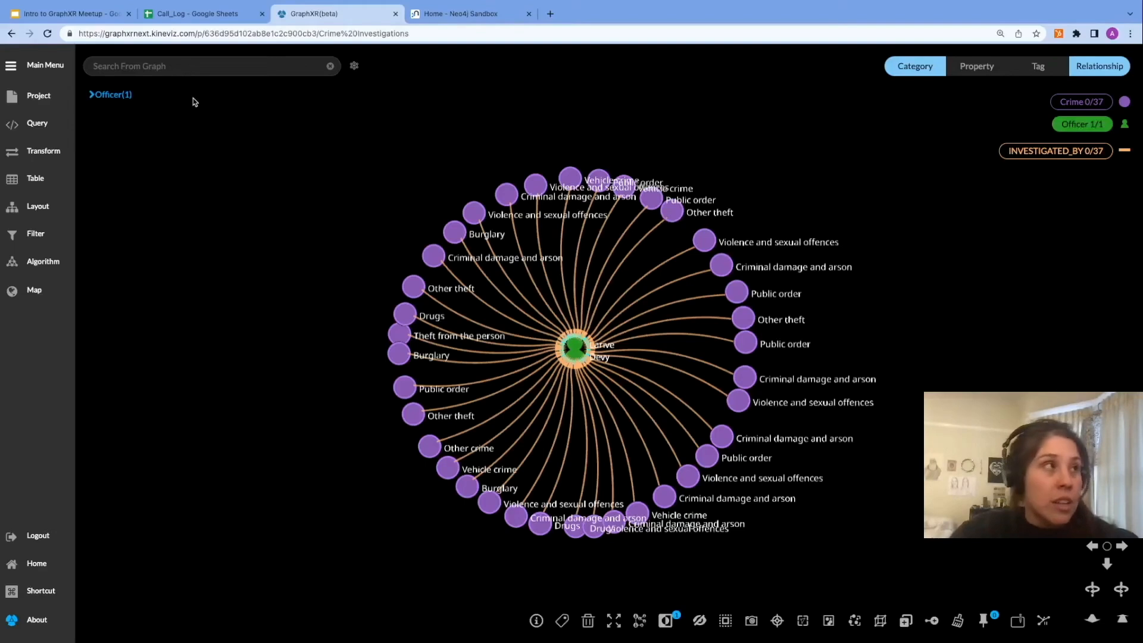
left_click(213, 67)
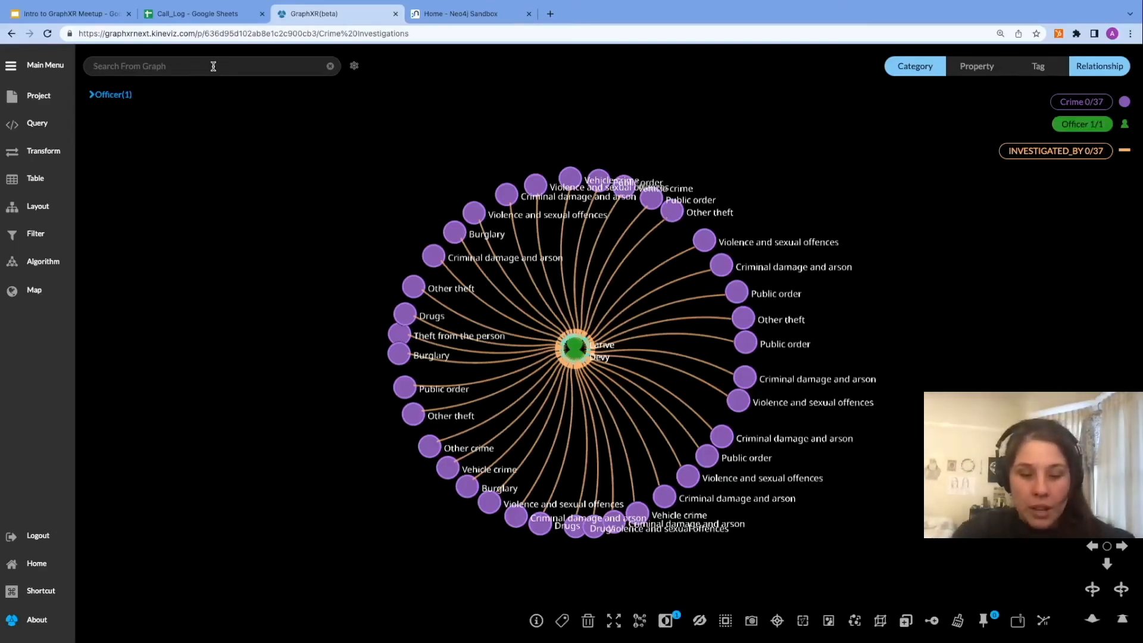
type("drug")
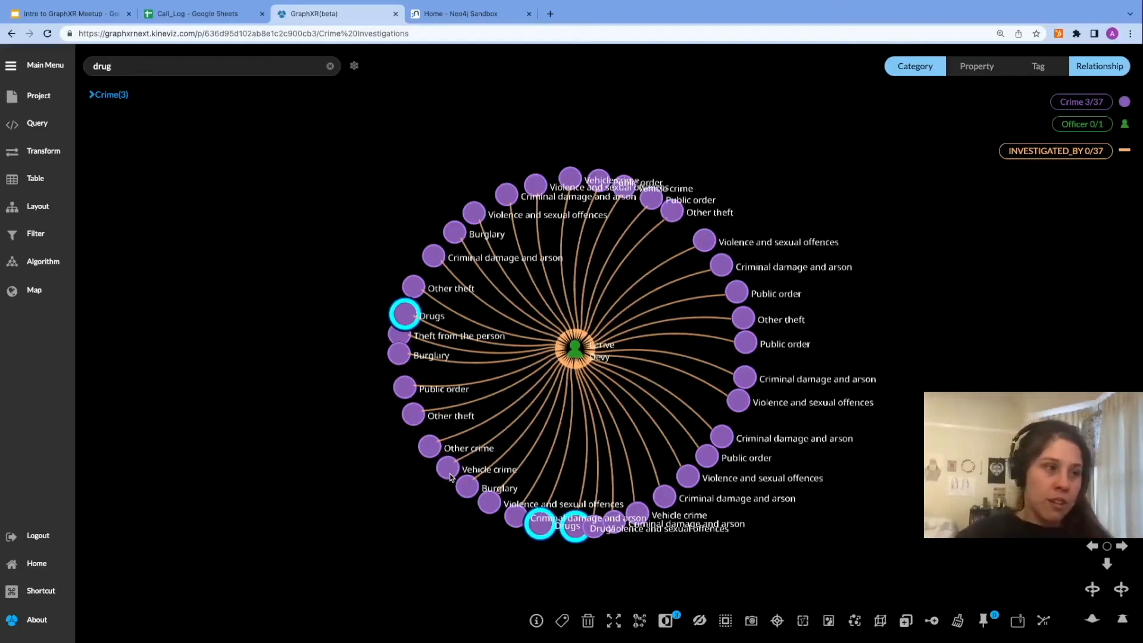
Step: Invert the selection, exclude the Officer node from it, and delete the selected non-drug Crime nodes
left_click(666, 621)
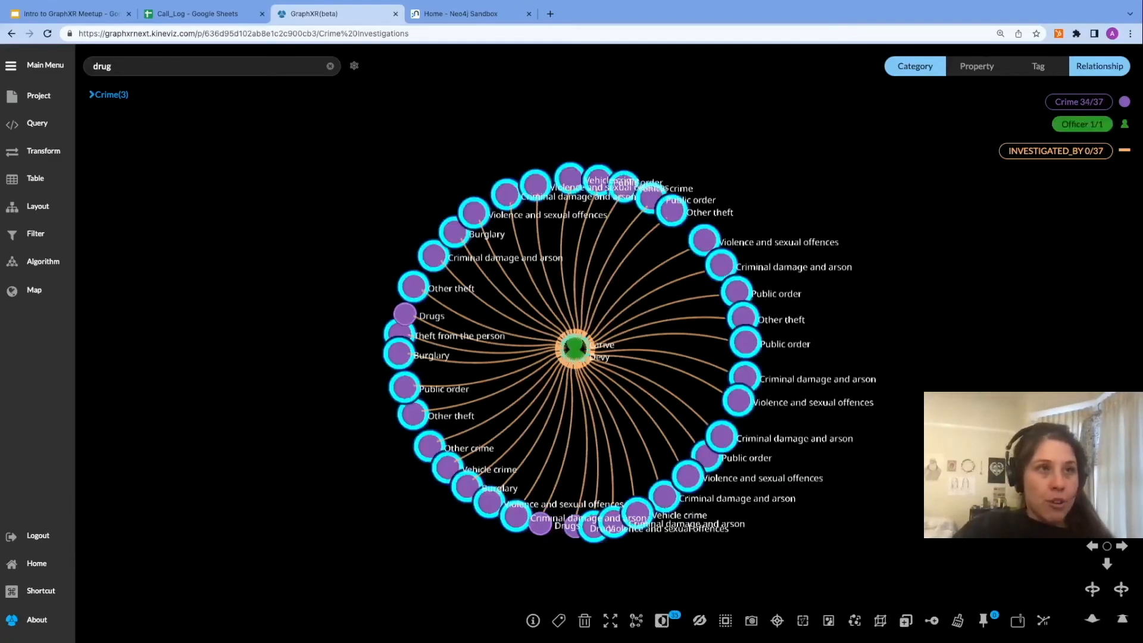
left_click(1085, 125)
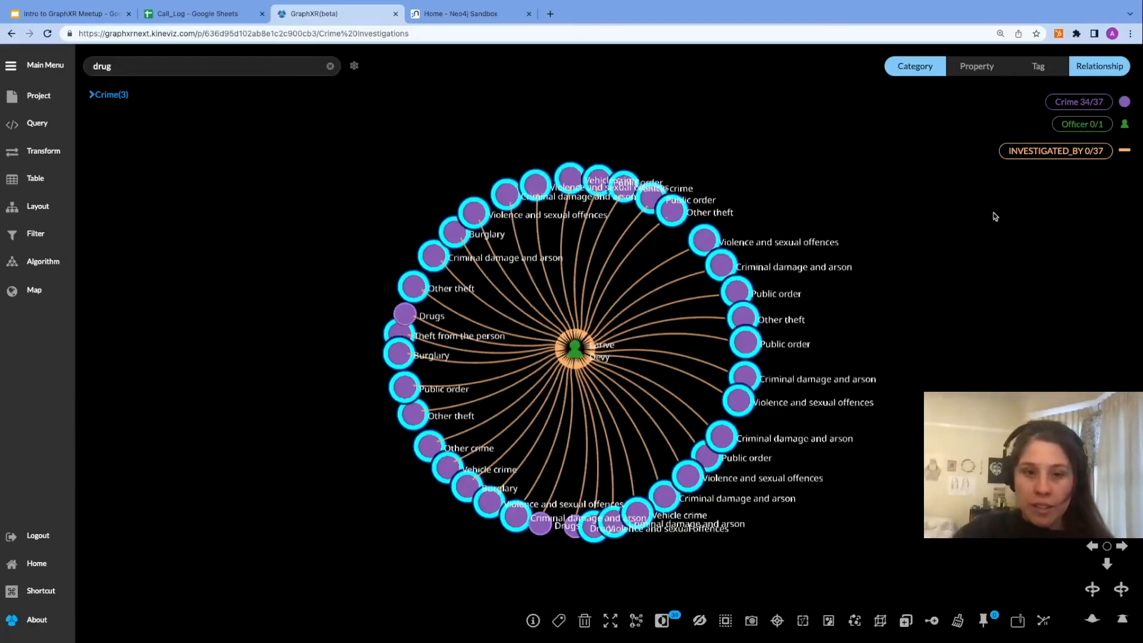
key("Delete")
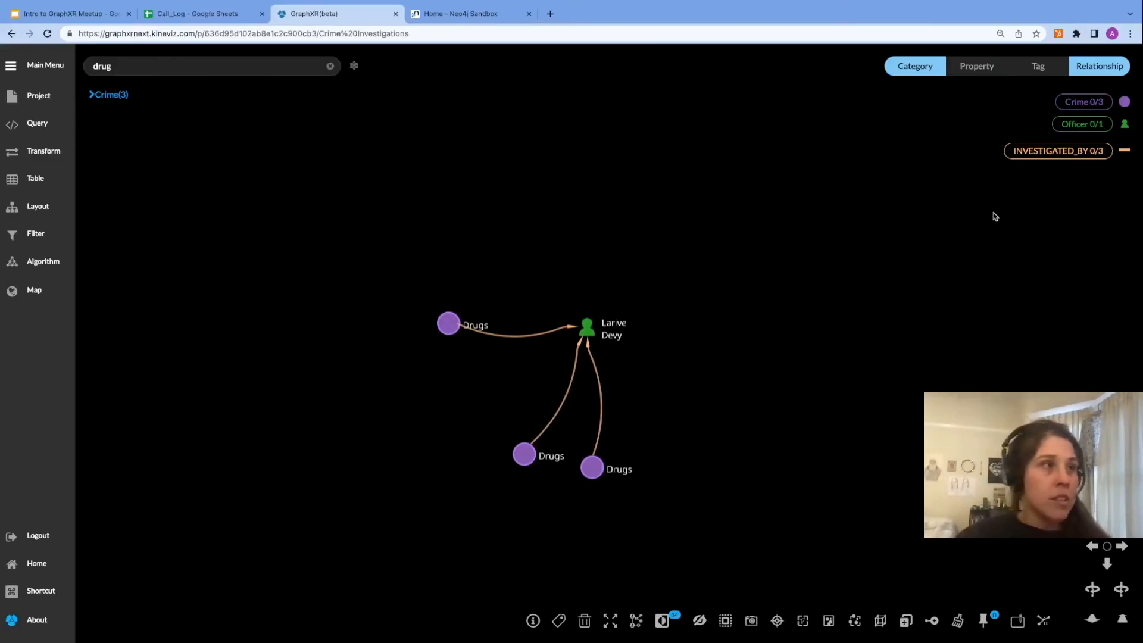
Step: Expand all Crime nodes along the OCCURRED_AT and PARTY_TO relationships to bring in their locations and people
left_click(1091, 103)
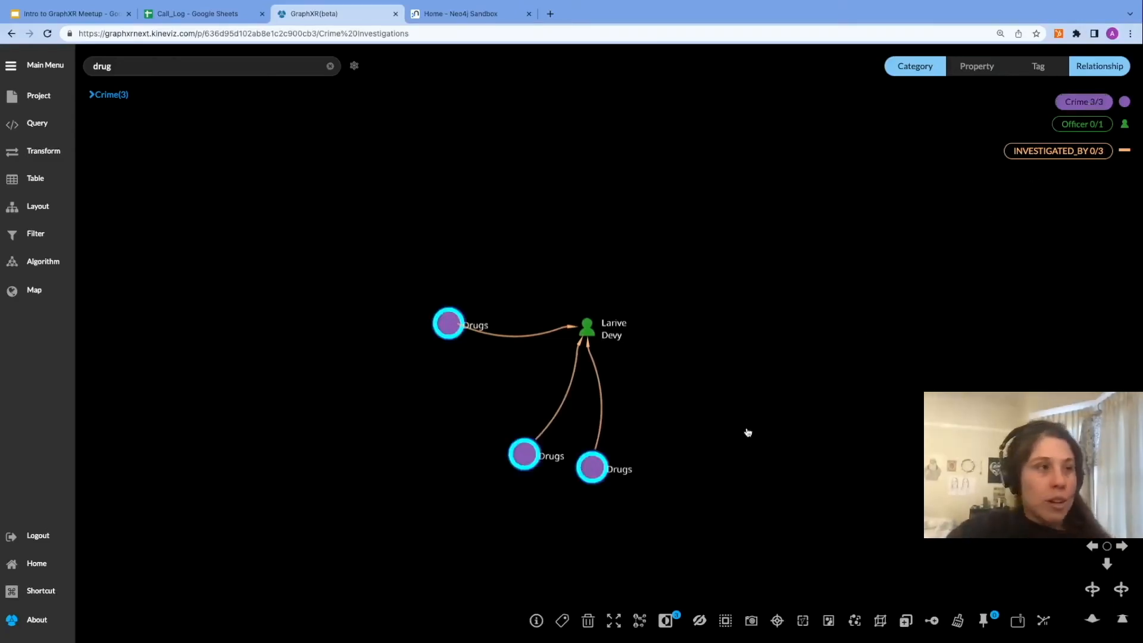
right_click(719, 445)
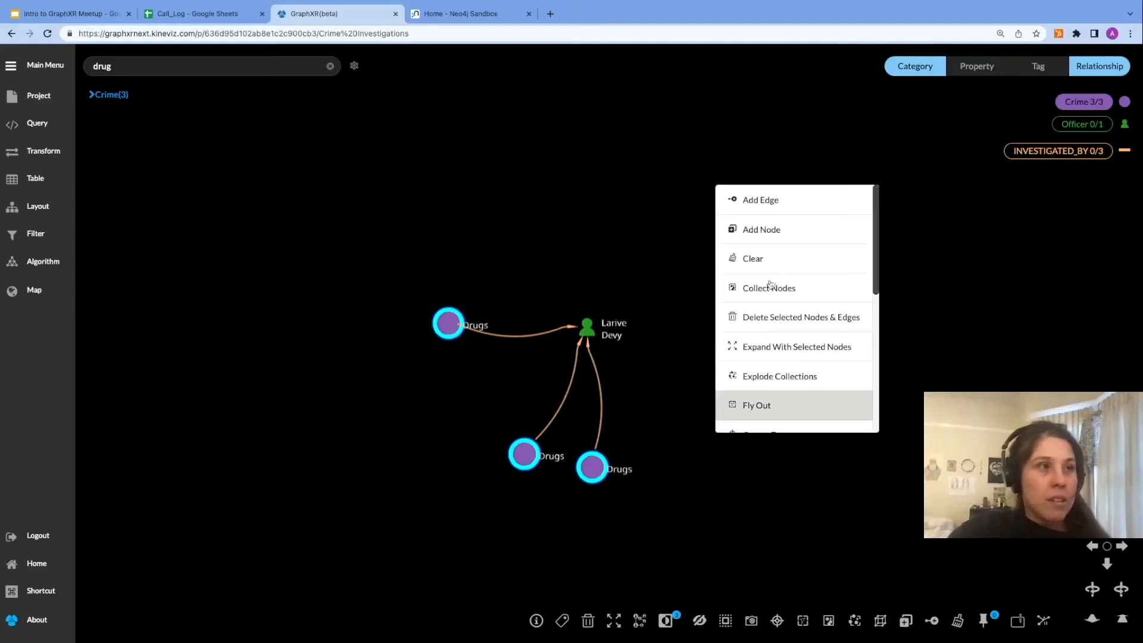
left_click(771, 343)
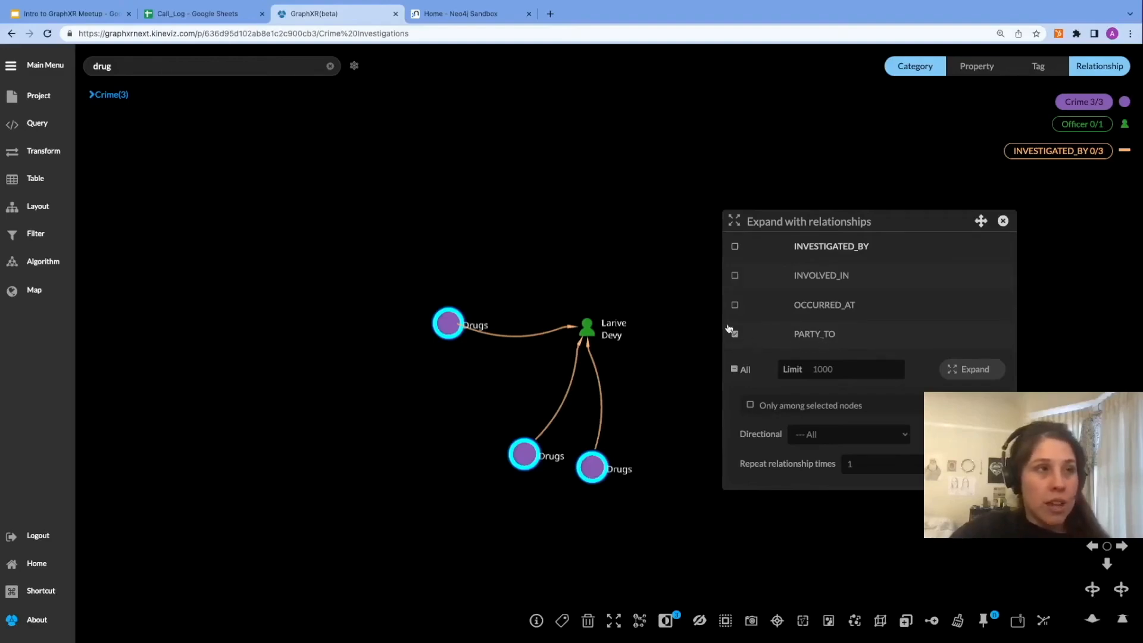
left_click(736, 306)
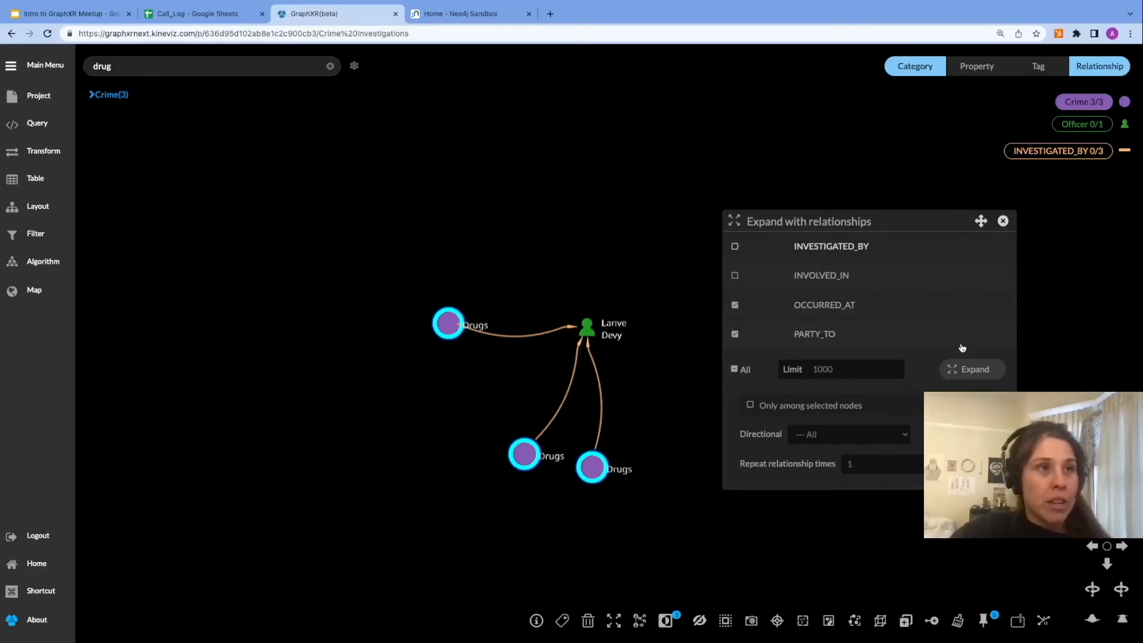
left_click(973, 370)
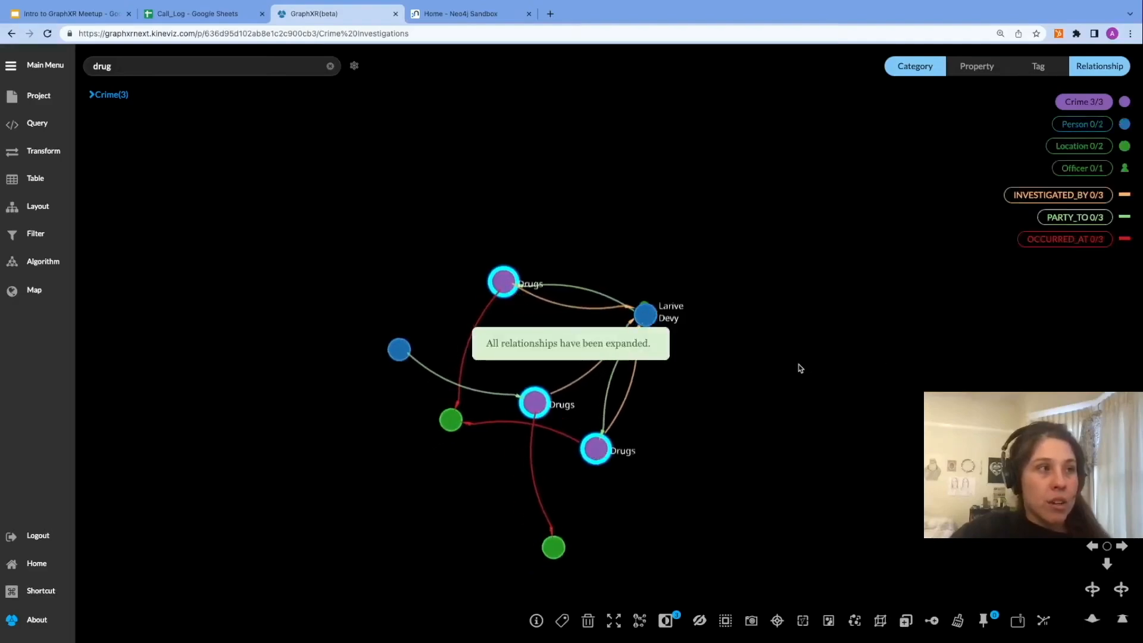
Step: Spread out the expanded graph by moving the Person and Location nodes clear of the Crime nodes
left_click_drag(416, 324, 841, 268)
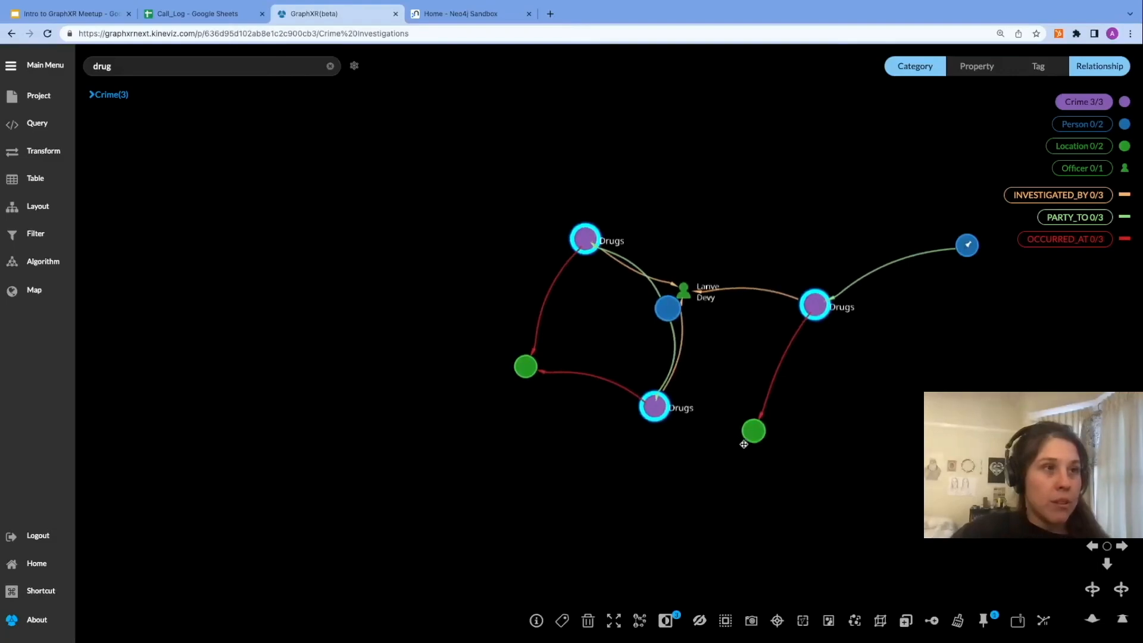
left_click_drag(749, 433, 869, 443)
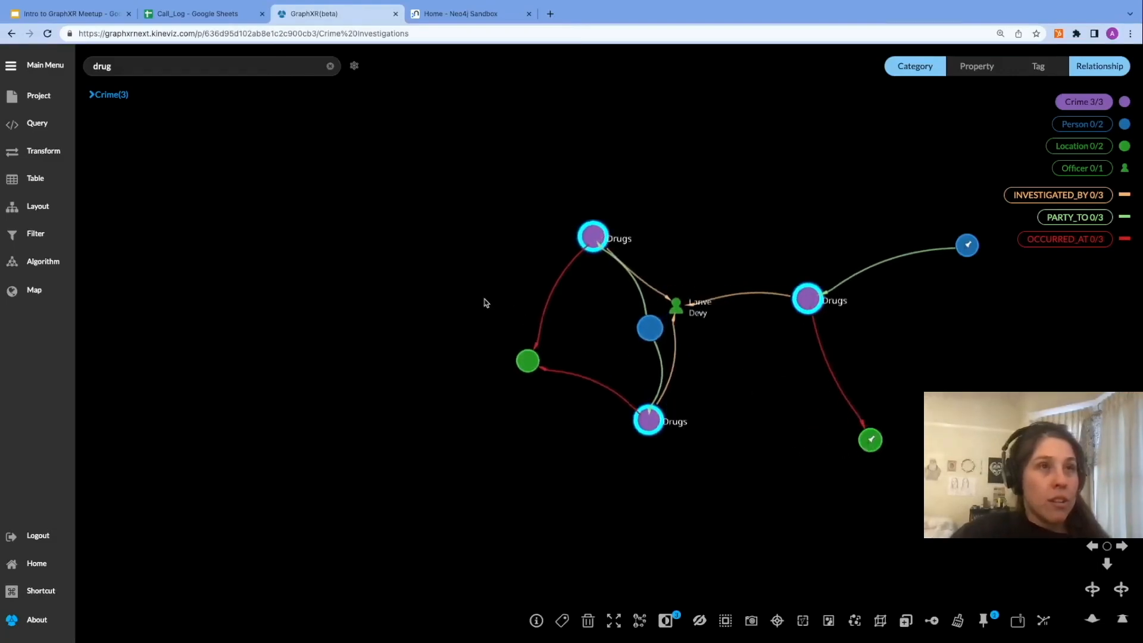
left_click_drag(524, 362, 492, 363)
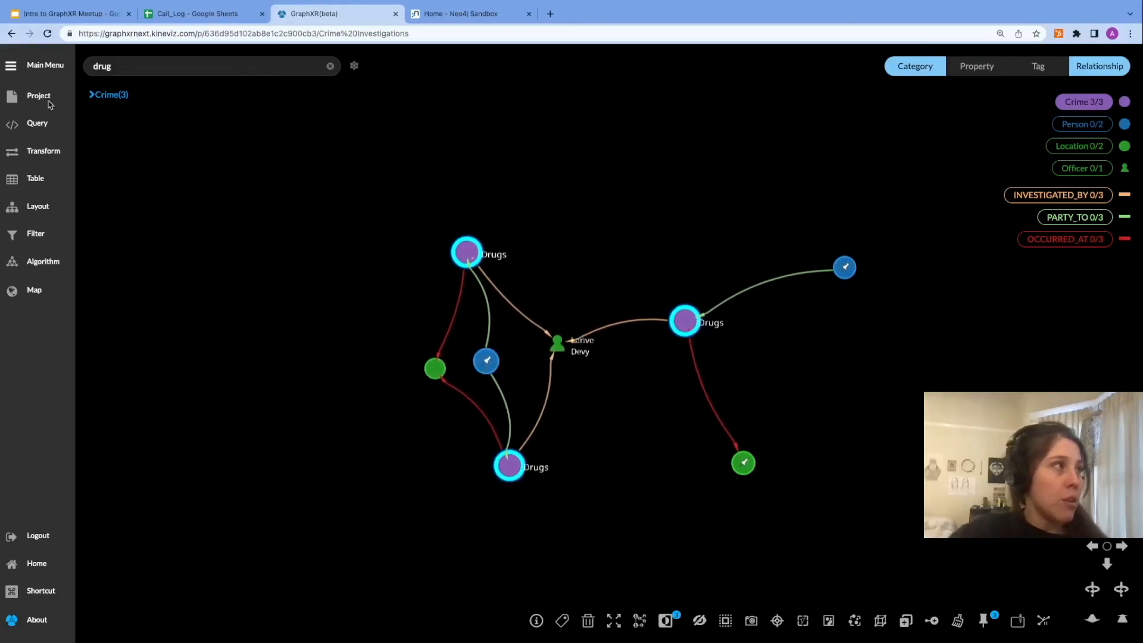
Step: Caption the Person nodes with their name property in the project's category settings, and close the settings
left_click(13, 96)
left_click(402, 153)
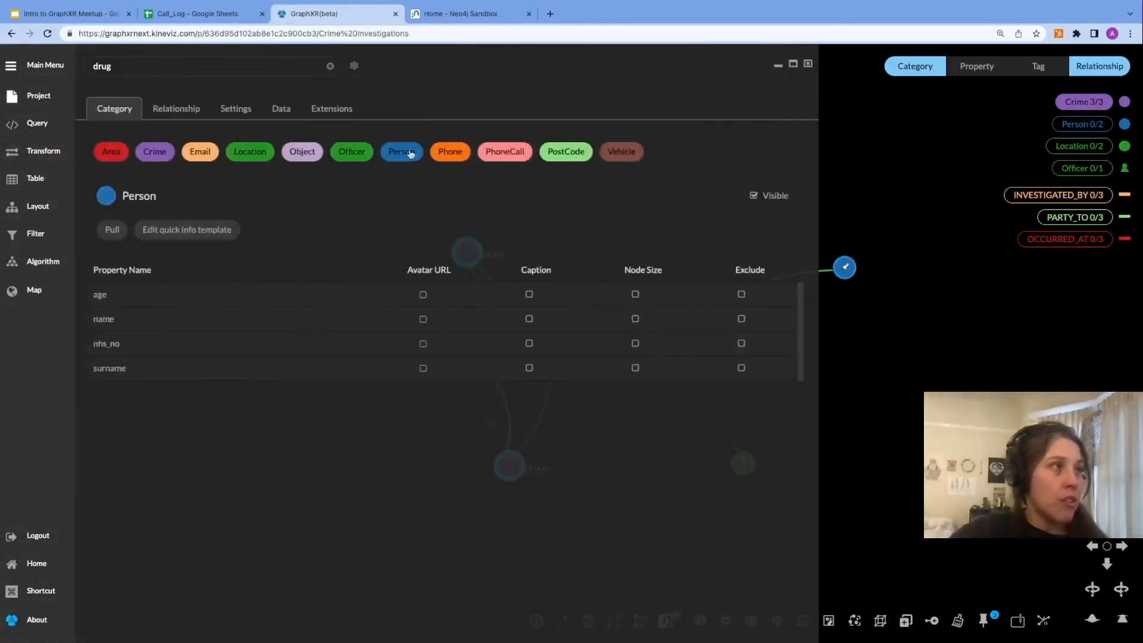
left_click(528, 319)
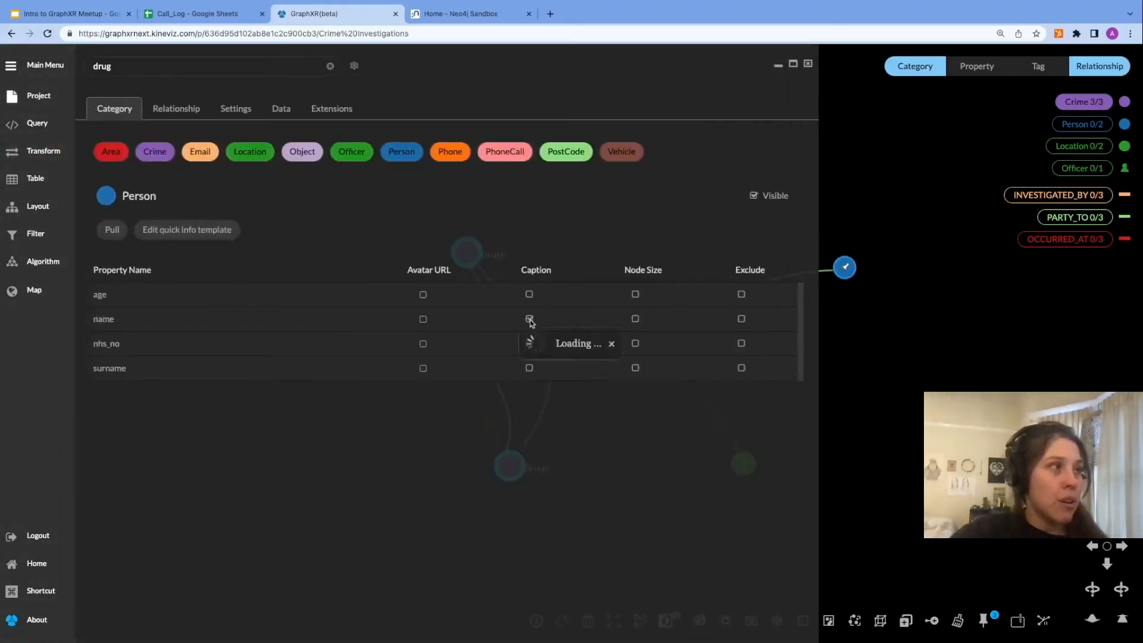
left_click(809, 65)
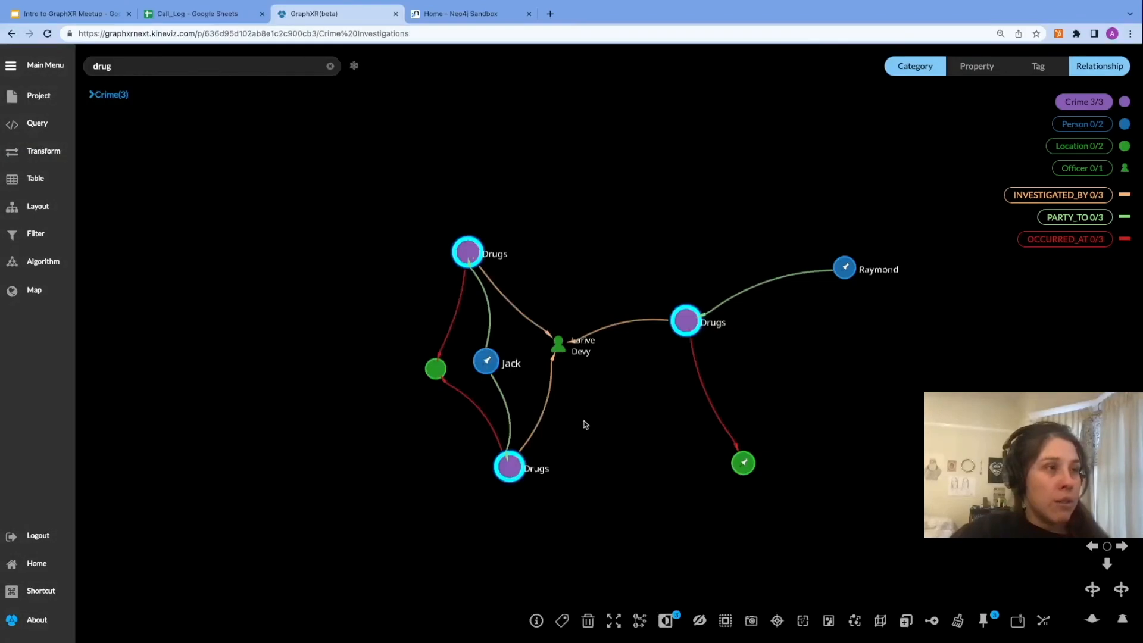
Step: Move the Location node shared by two crimes farther out, and give the Location category the "gps" icon
left_click_drag(425, 374, 397, 370)
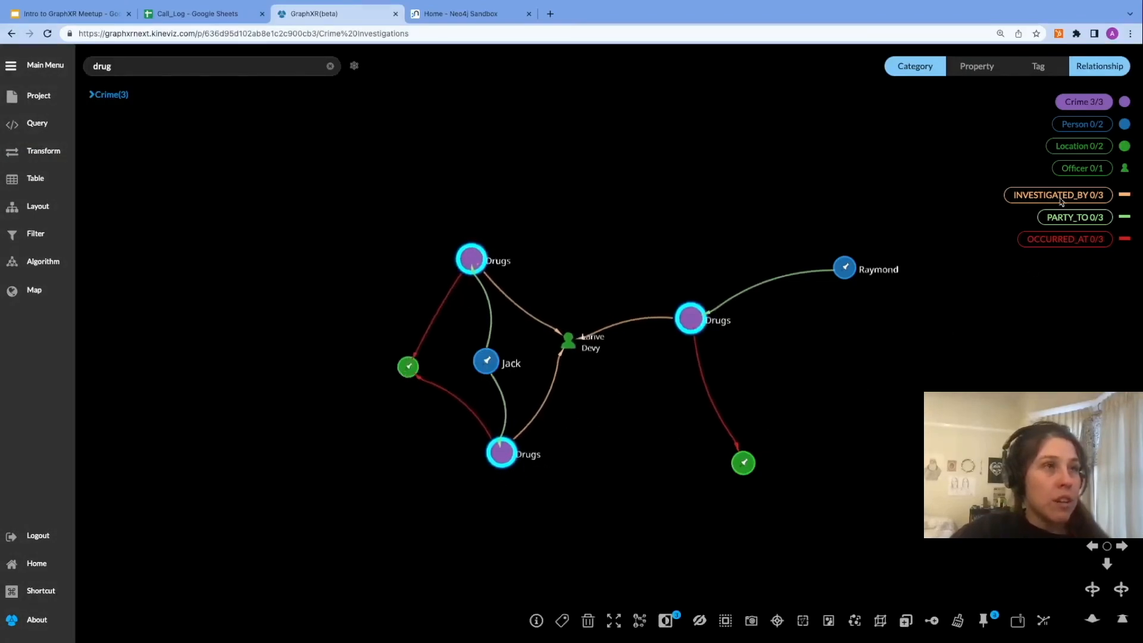
left_click(1124, 148)
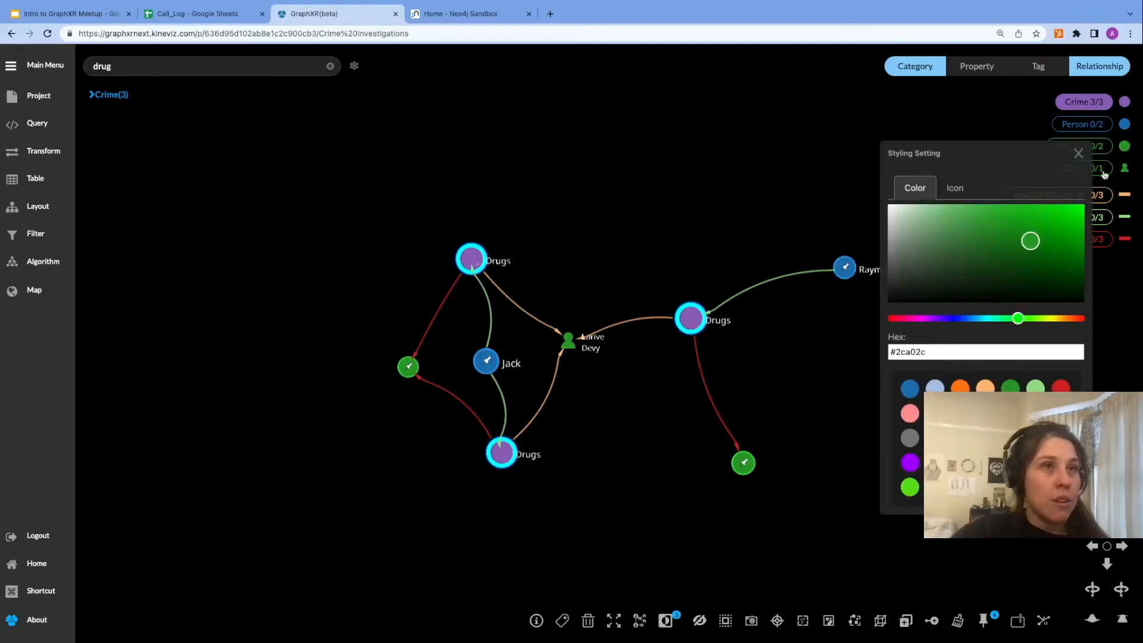
left_click(955, 188)
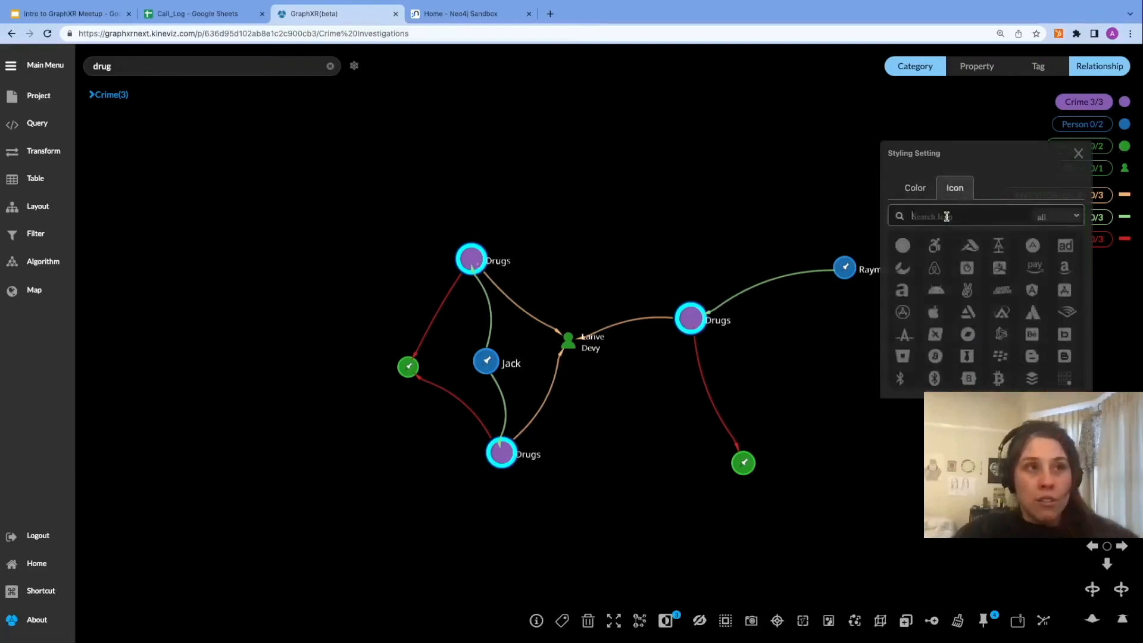
type("gps")
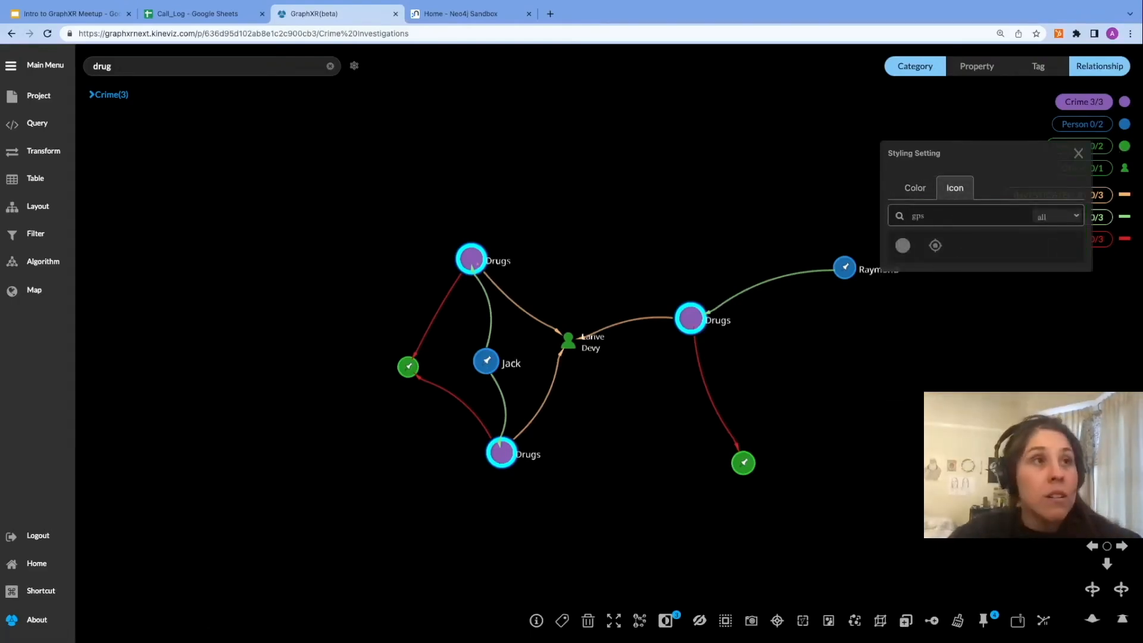
left_click(936, 246)
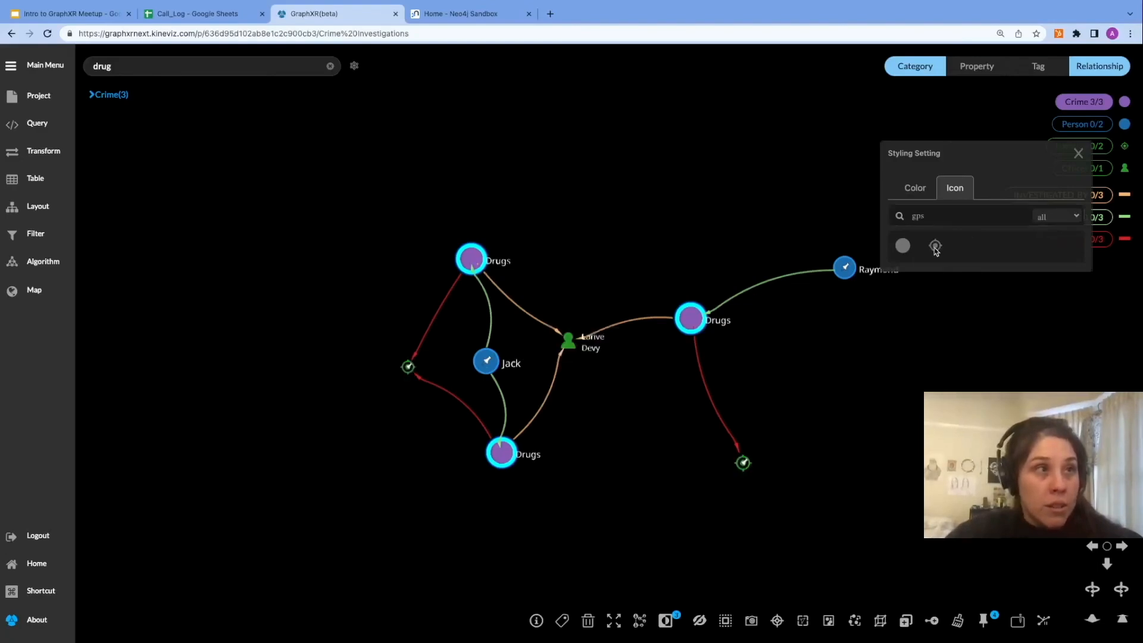
Step: Recolor the Location category pale yellow (#f5f687) and close its styling settings
left_click(1127, 146)
left_click(1124, 147)
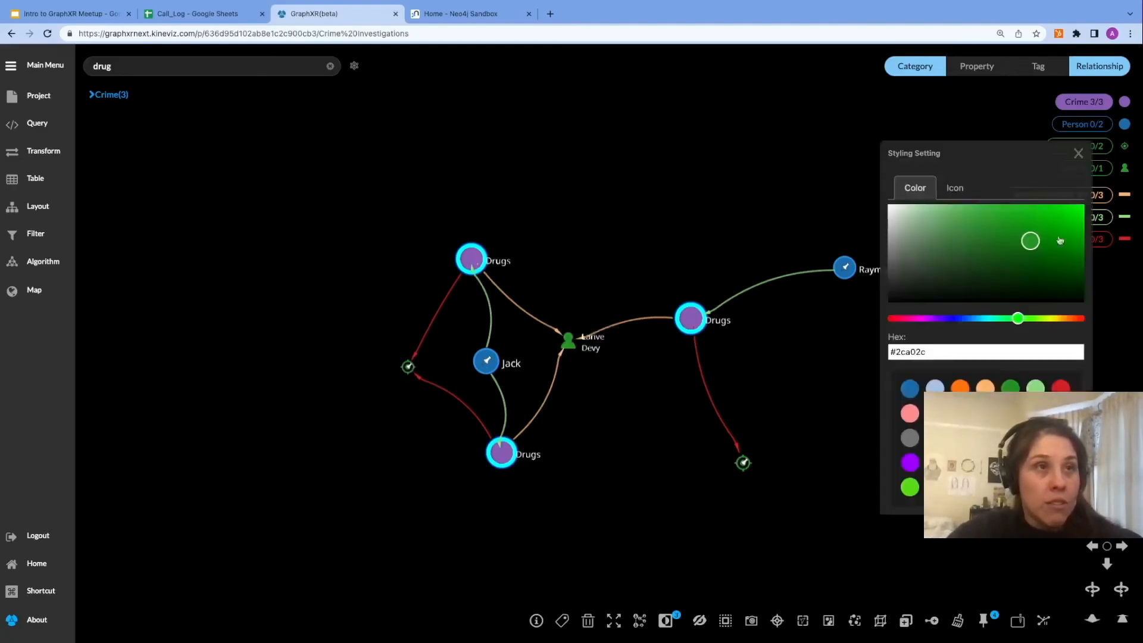
left_click(922, 468)
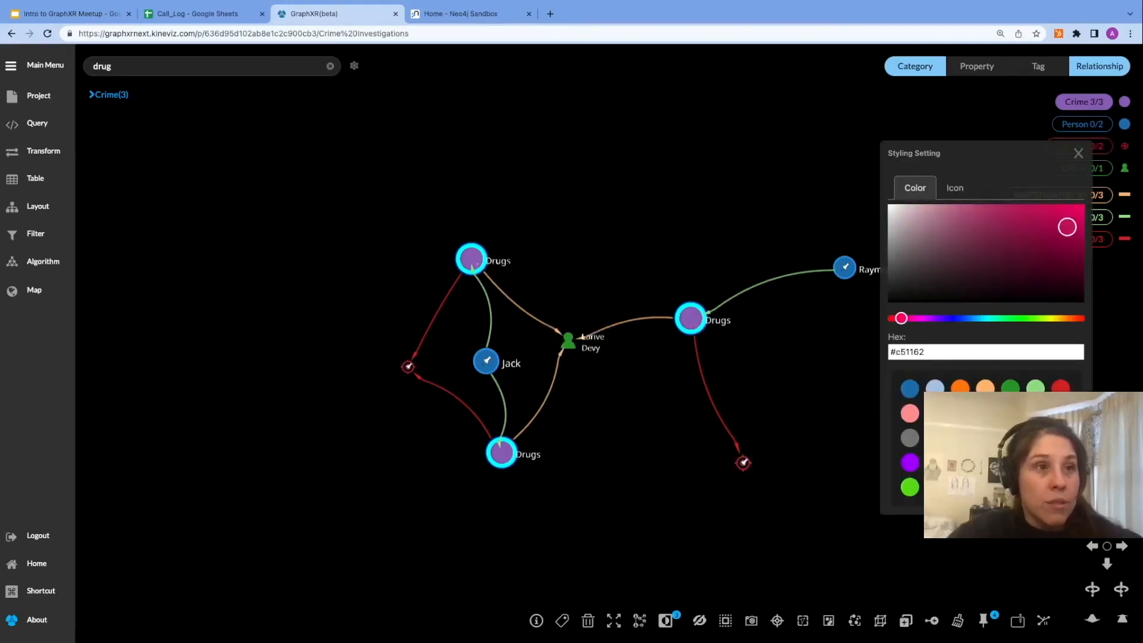
left_click(985, 462)
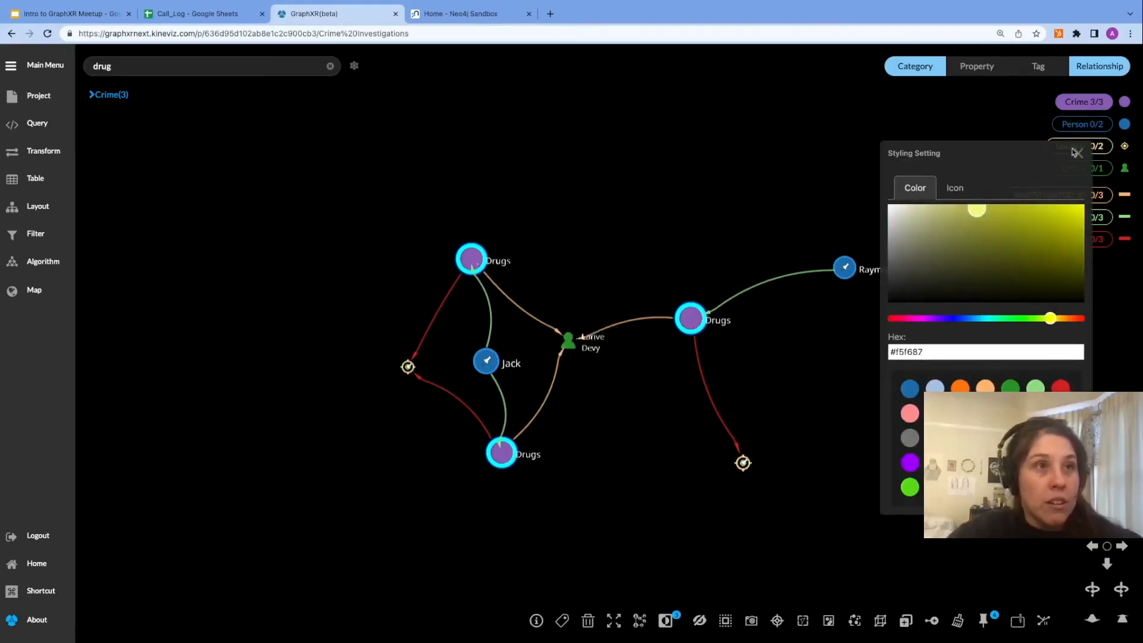
left_click(1077, 152)
Step: Clear the selection and move the Location node of the separate crime to just below that crime's Person node
mouse_move(857, 434)
left_mouse_down()
mouse_move(849, 391)
mouse_move(840, 433)
left_mouse_up()
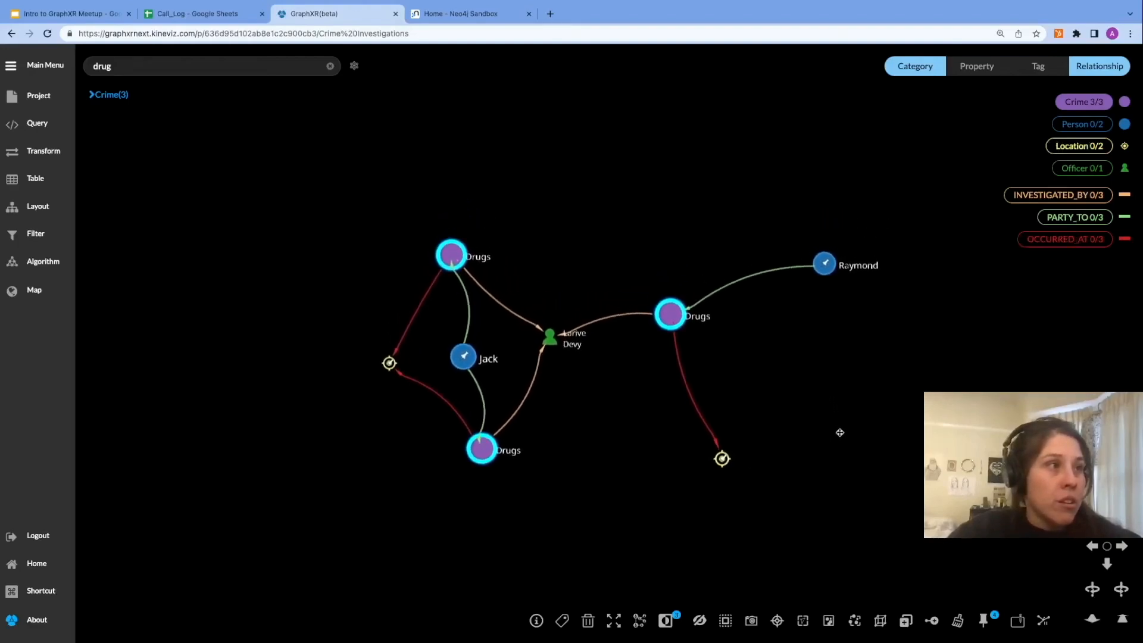
left_click(655, 440)
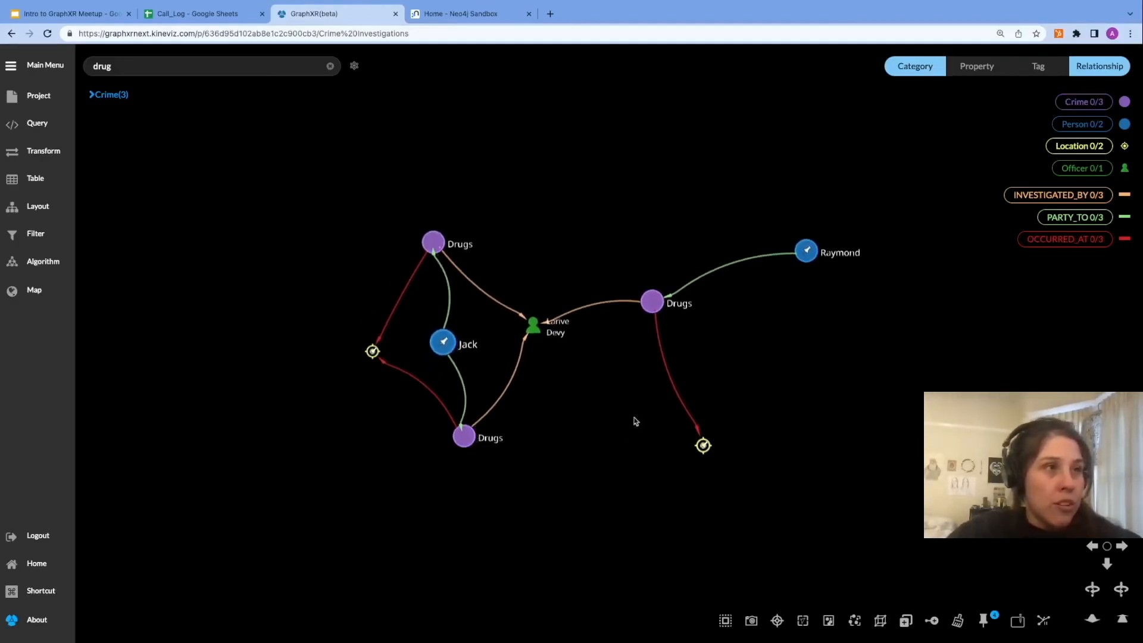
left_click_drag(703, 445, 812, 338)
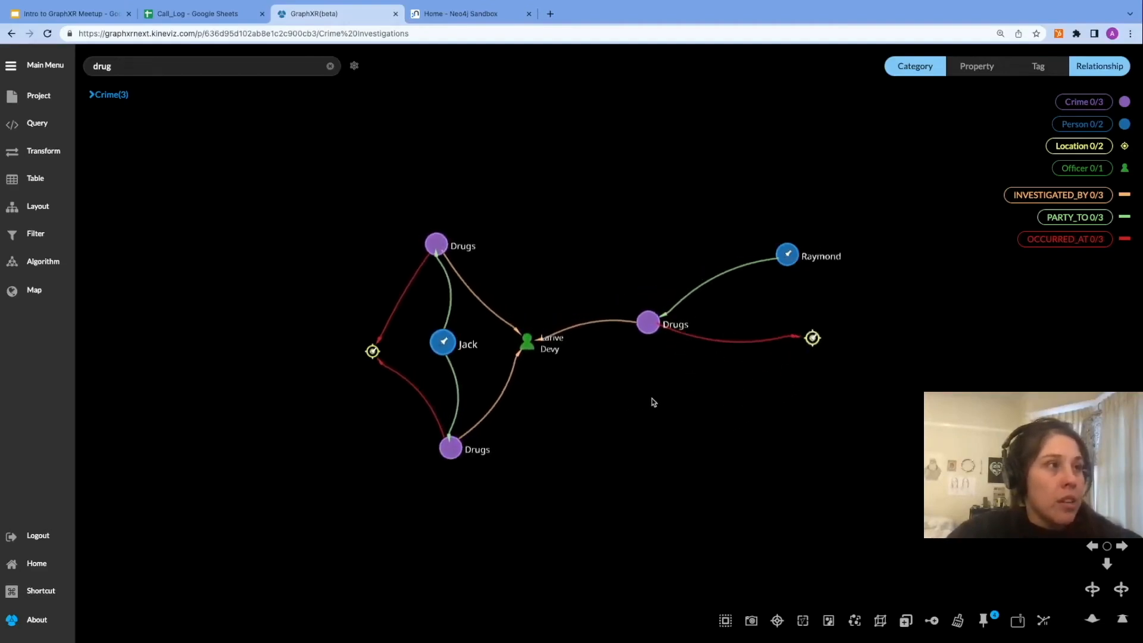
left_click_drag(798, 395, 792, 433)
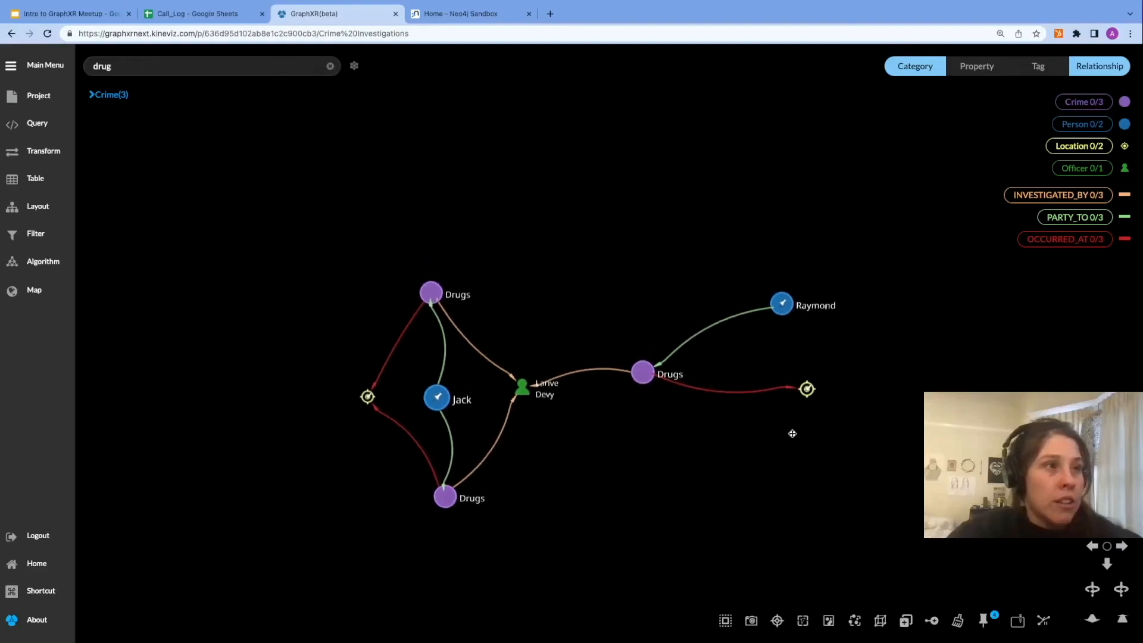
Step: Check the Person relationships on the schema slide, and expand all Person nodes in GraphXR along FAMILY_REL, KNOWS_LW, KNOWS_PHONE and KNOWS_SN
left_click(1084, 125)
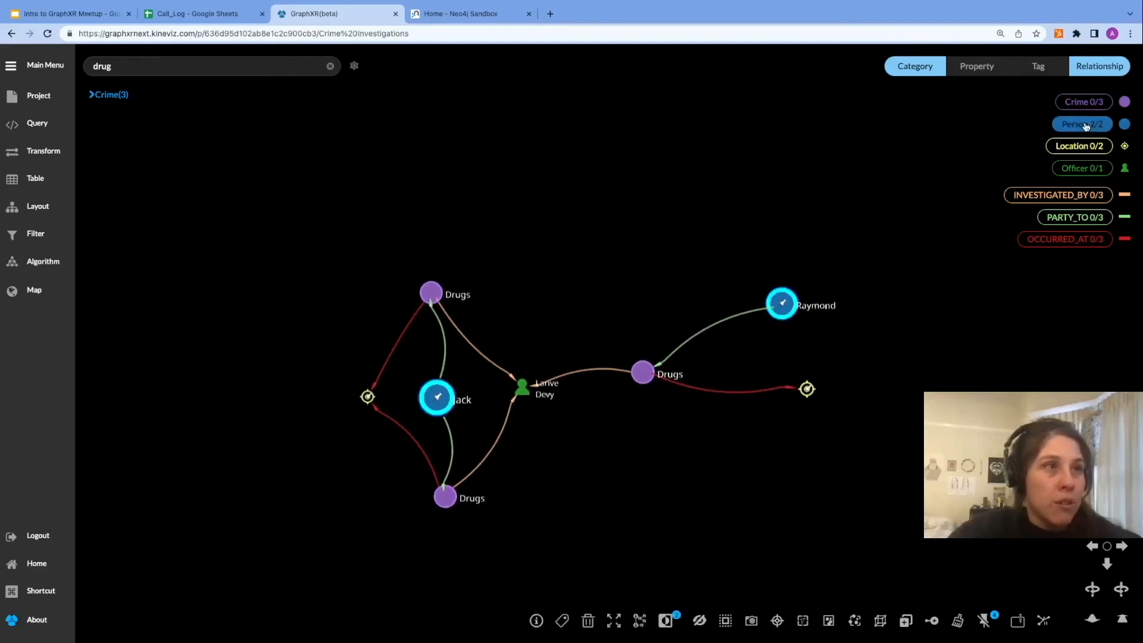
left_click(80, 18)
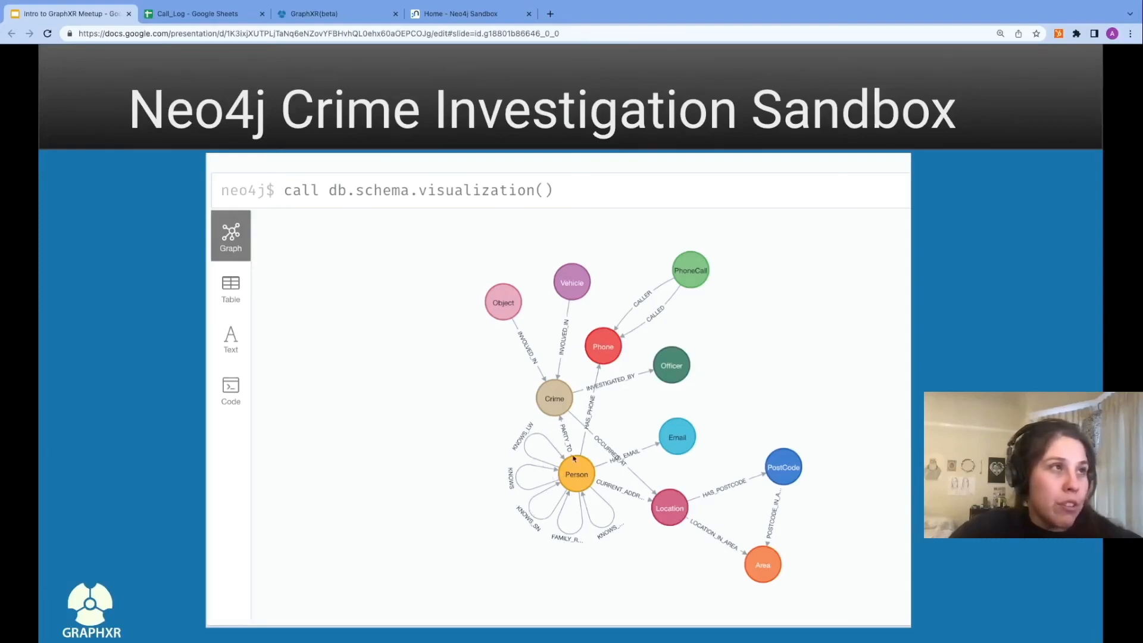
left_click(325, 16)
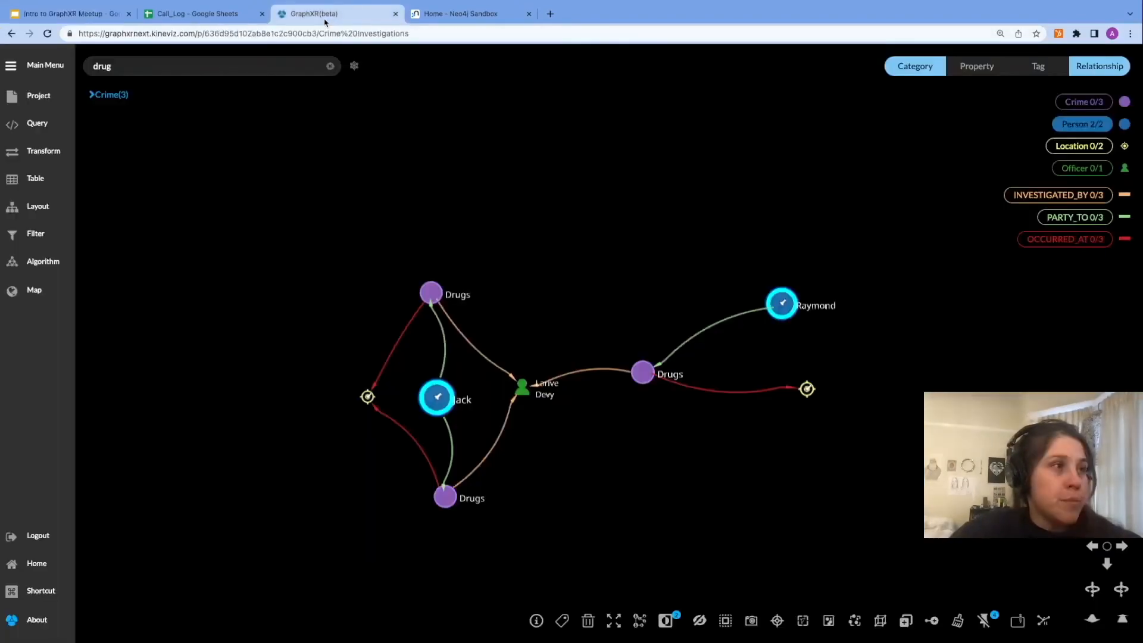
right_click(542, 326)
left_click(587, 487)
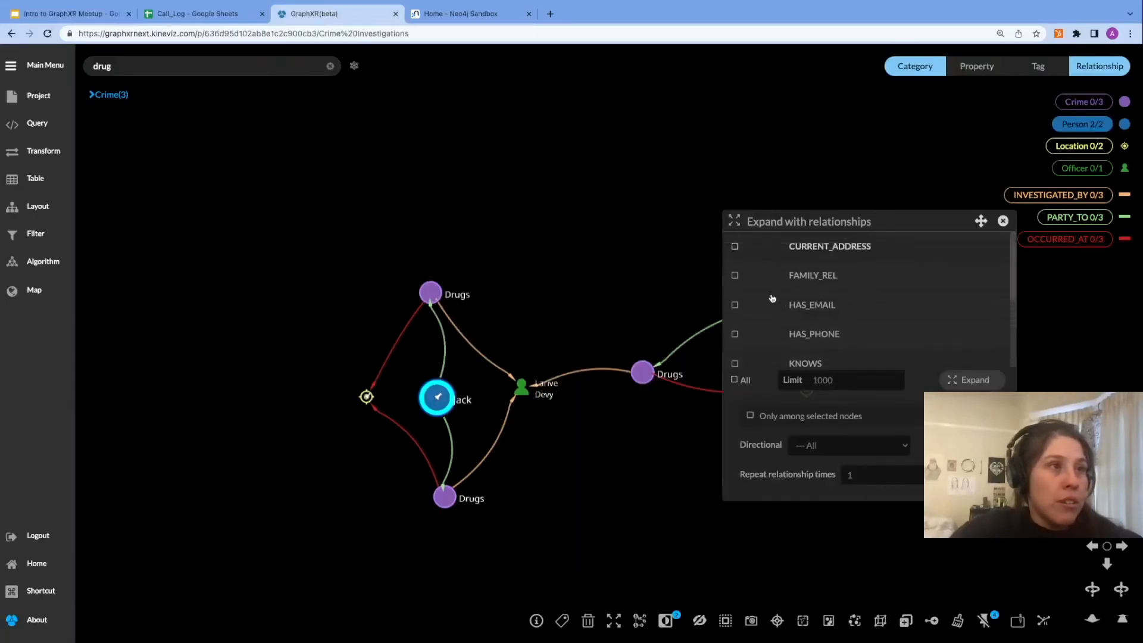
scroll(750, 323, "down", 3)
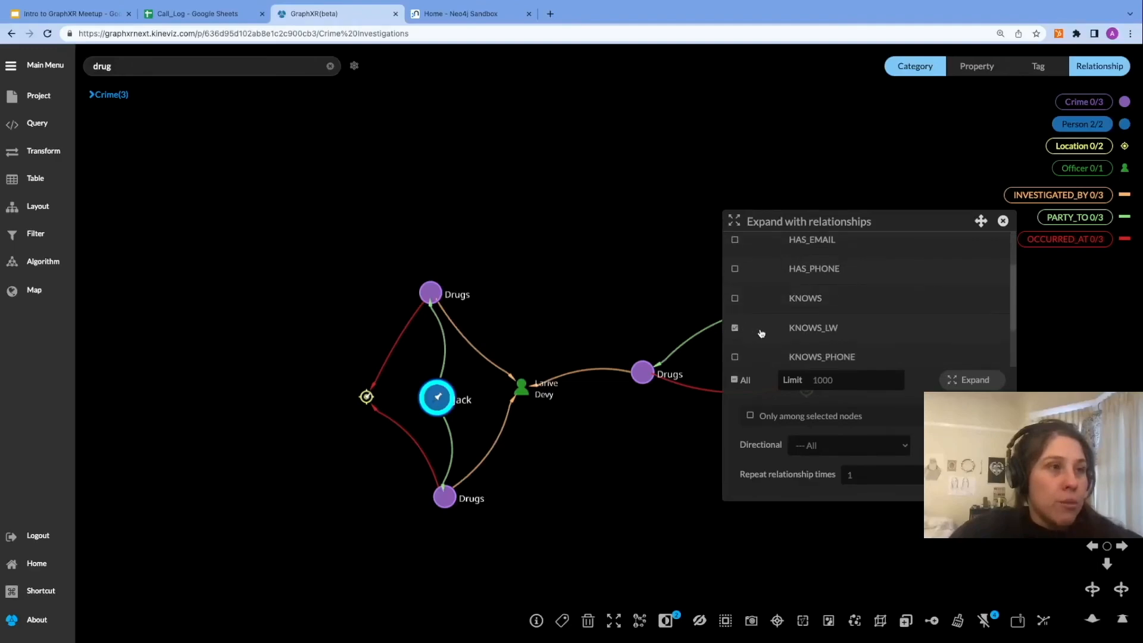
scroll(760, 333, "down", 1)
scroll(761, 345, "down", 2)
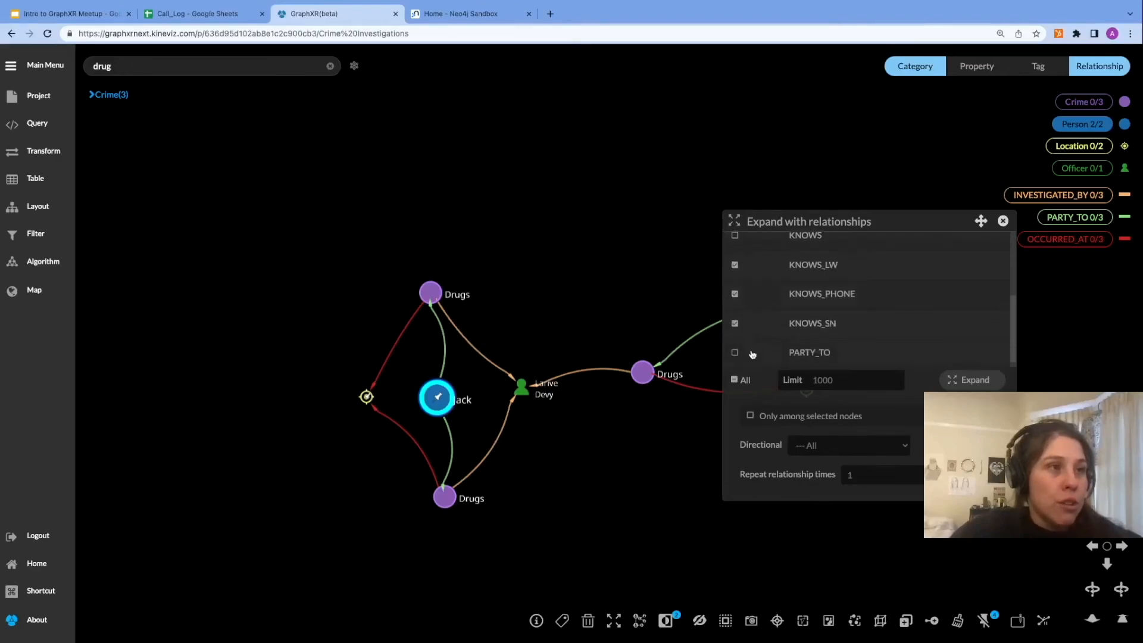
scroll(765, 349, "up", 3)
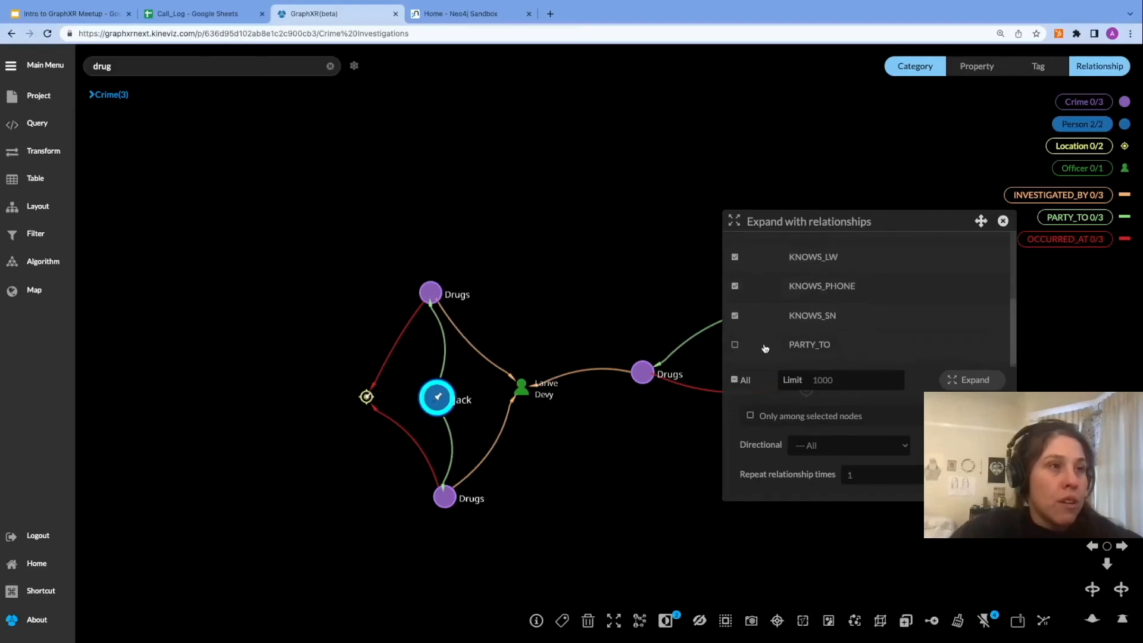
left_click(965, 382)
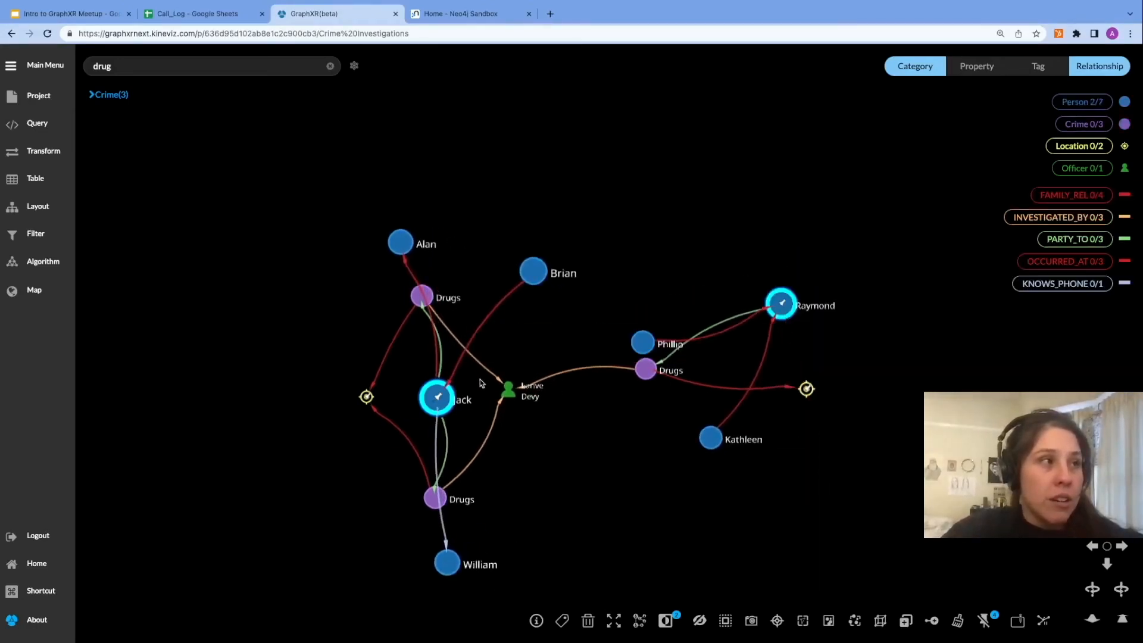
Step: Move one contact's Person node out past the shared Location node, and expand all Person nodes again along FAMILY_REL, KNOWS_LW, KNOWS_PHONE and KNOWS_SN
left_click_drag(534, 271, 271, 342)
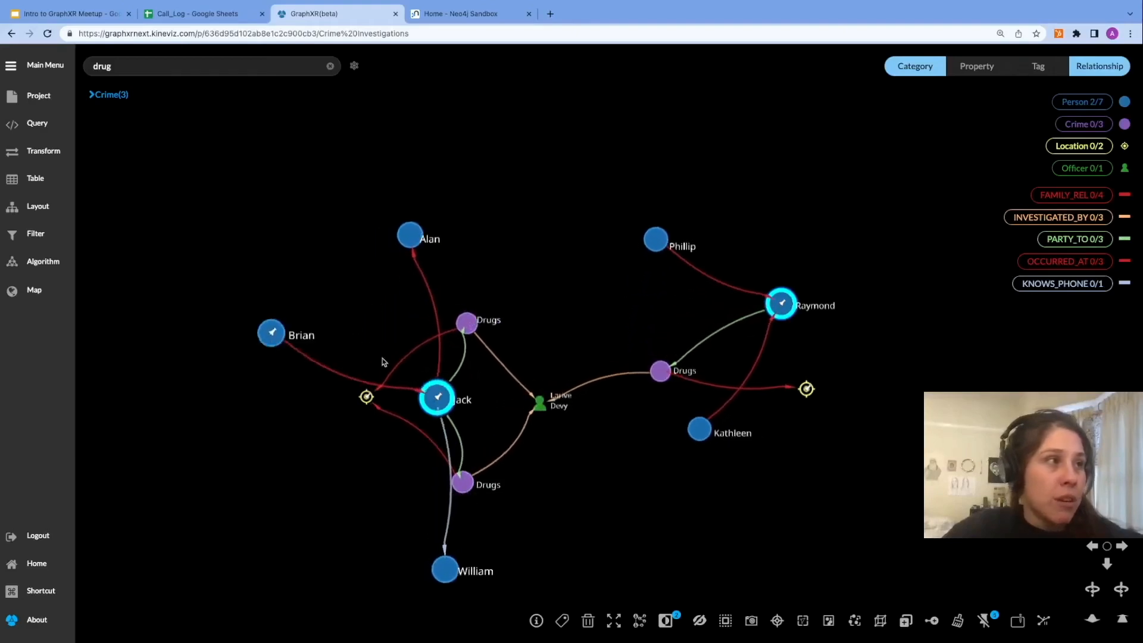
left_click(1097, 100)
right_click(937, 334)
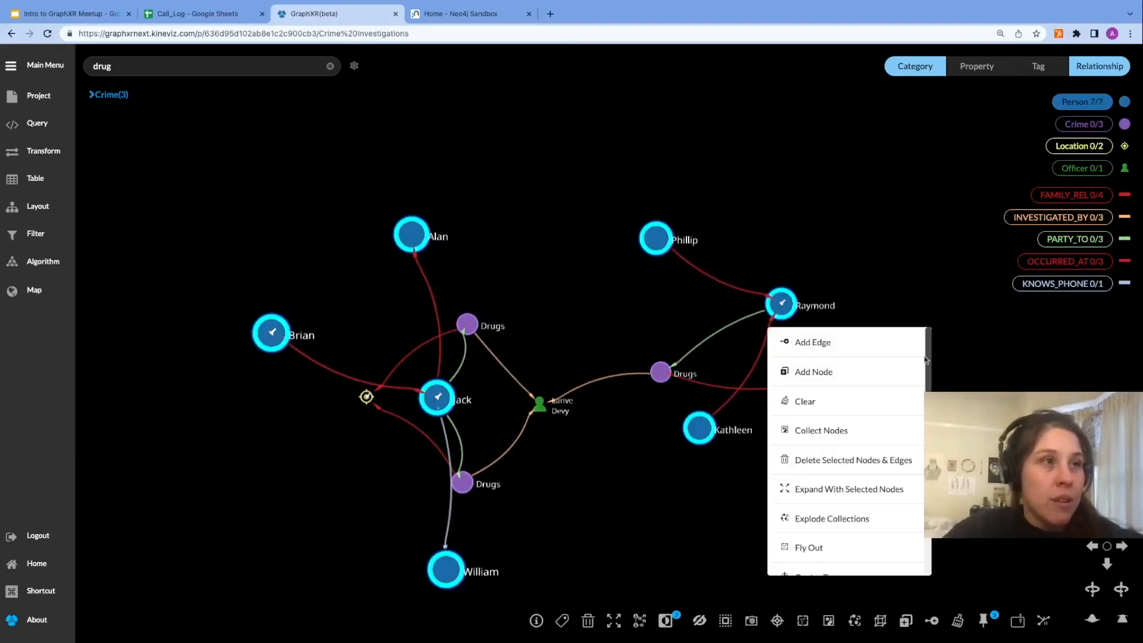
left_click(867, 485)
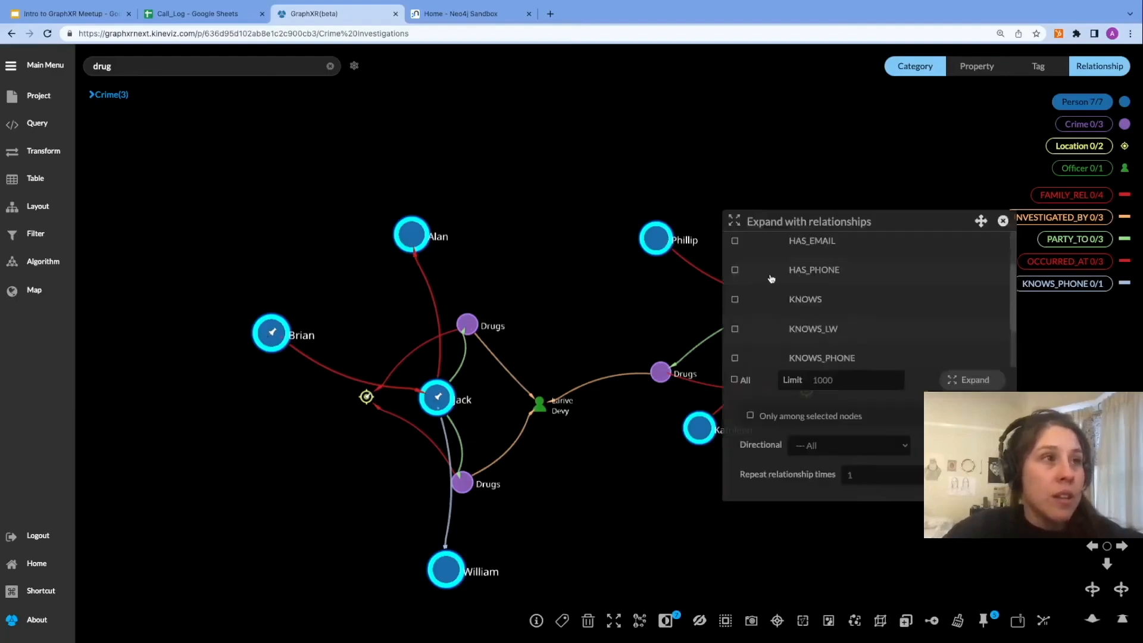
scroll(737, 284, "up", 1)
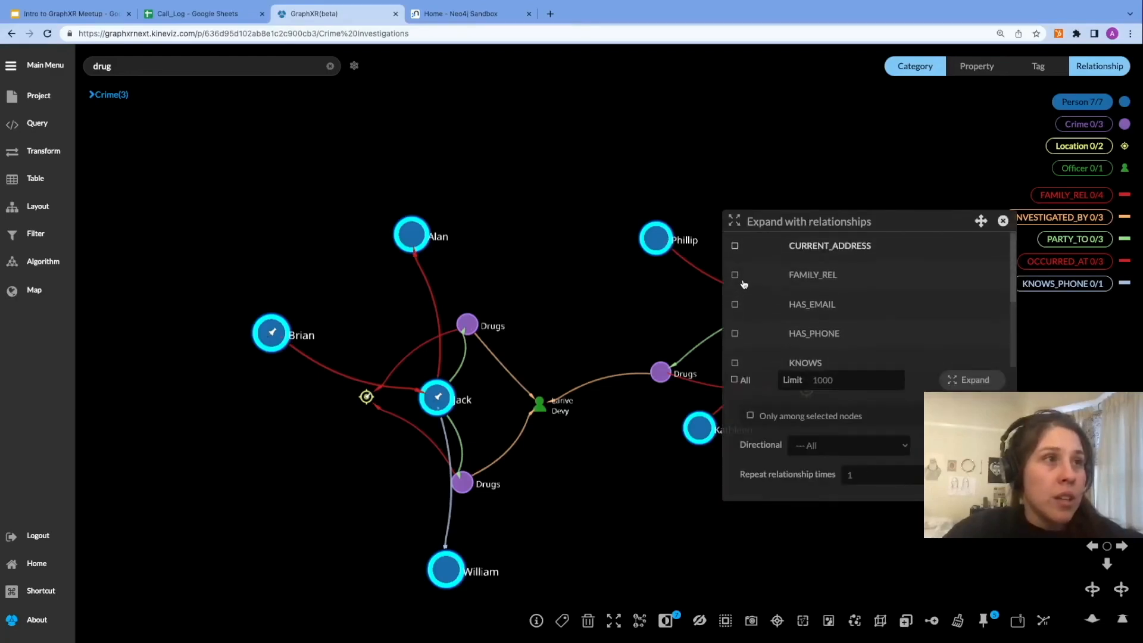
scroll(768, 326, "down", 1)
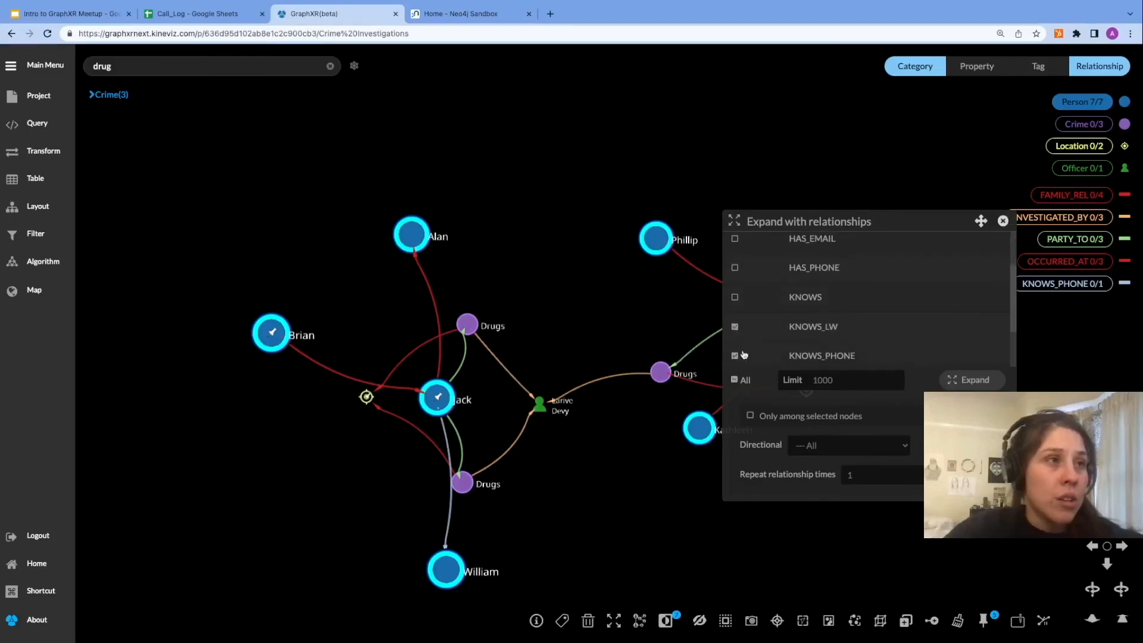
scroll(744, 351, "down", 2)
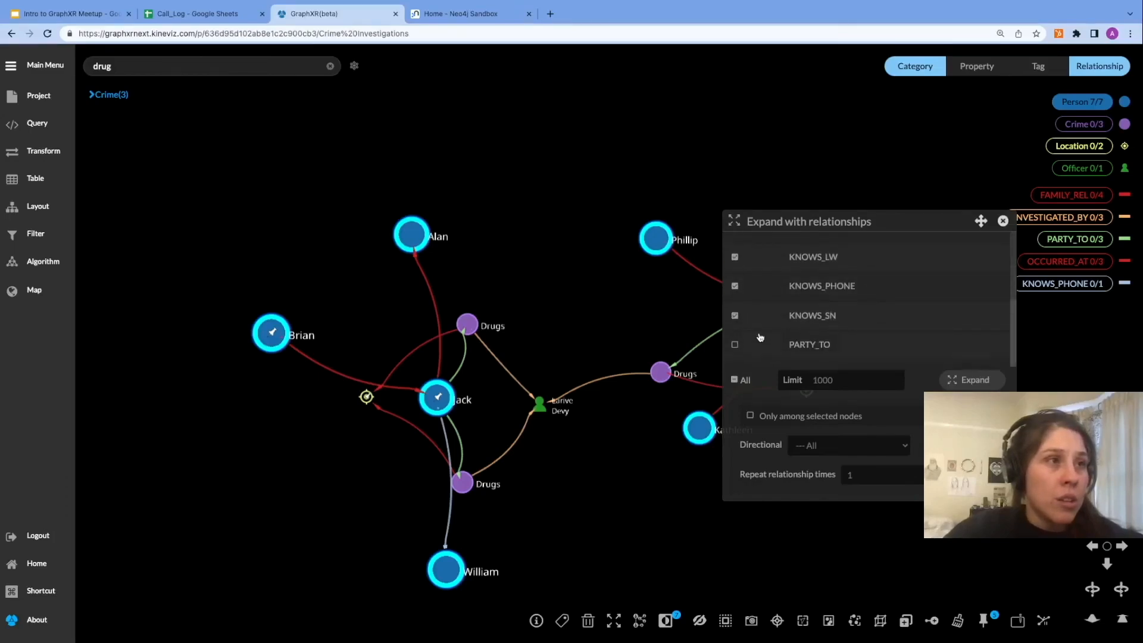
scroll(777, 307, "up", 2)
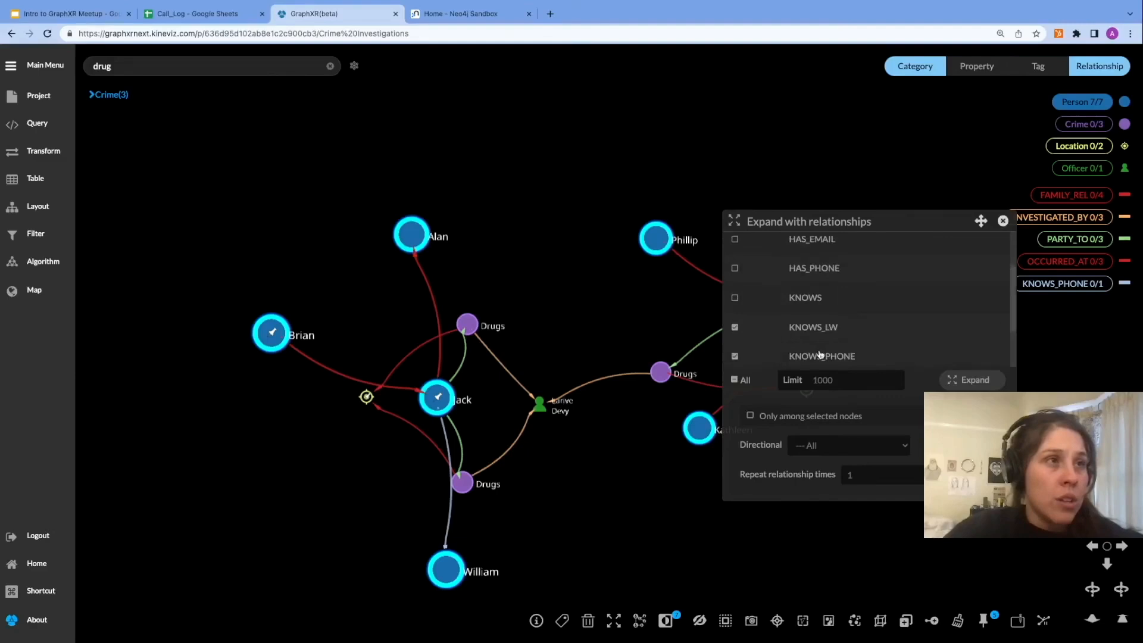
left_click(973, 383)
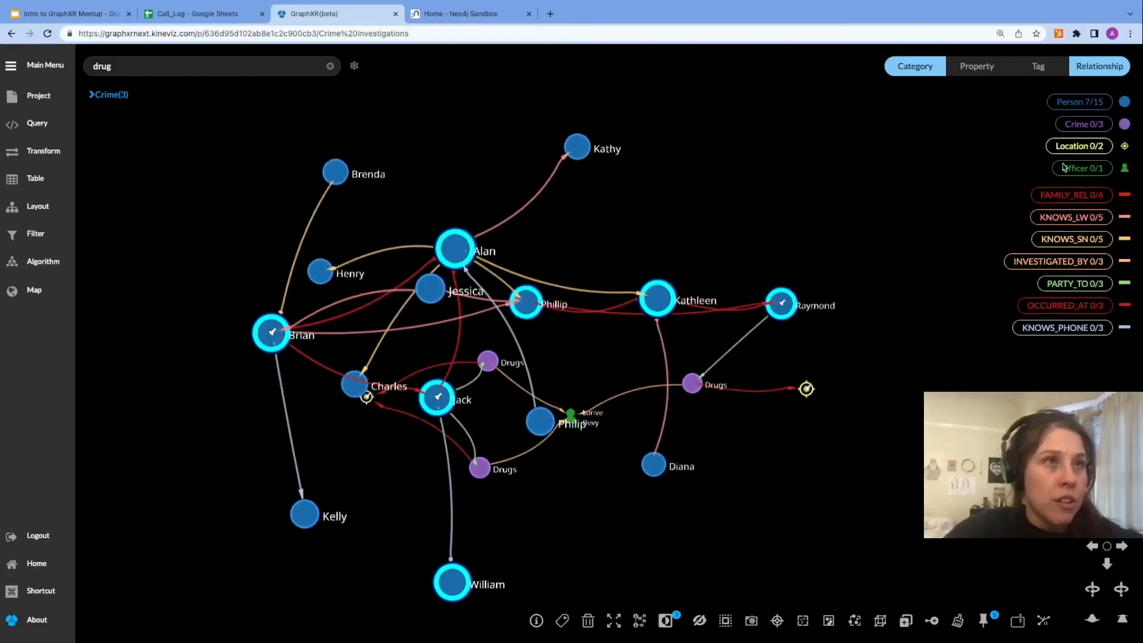
Step: Select every Person node and expand them along the PARTY_TO relationship to bring in their crimes
left_click(1087, 104)
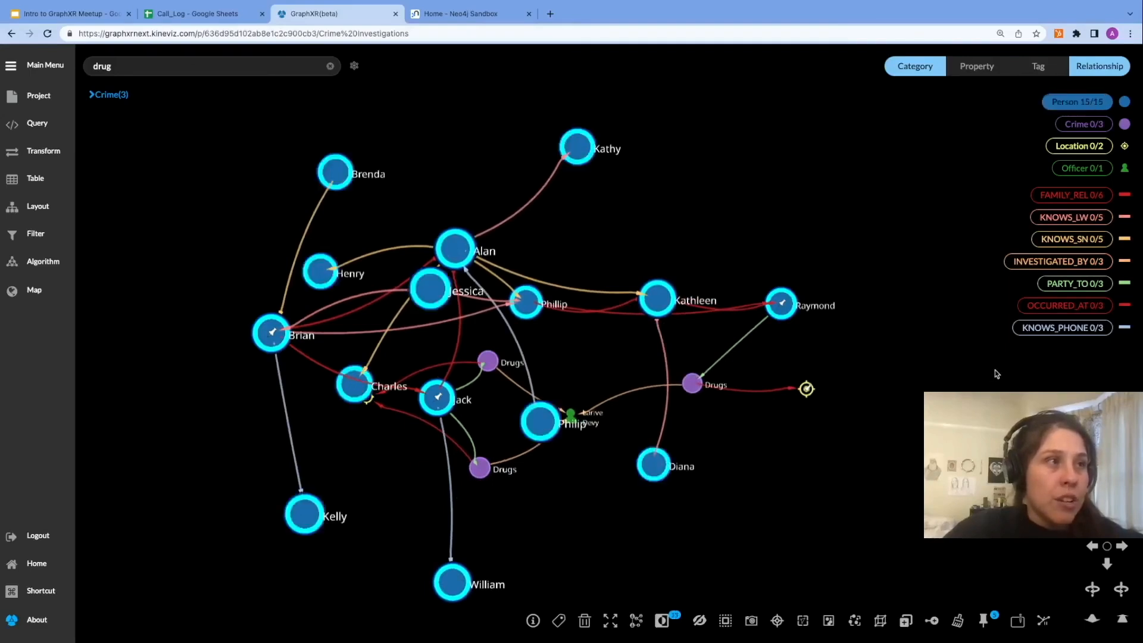
right_click(854, 462)
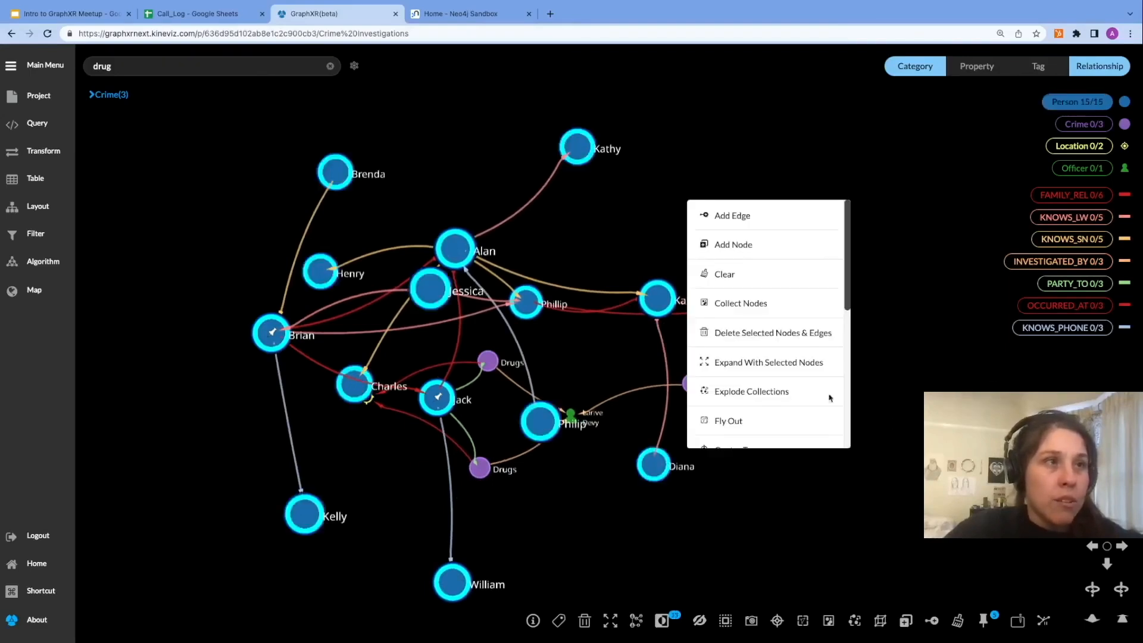
left_click(762, 363)
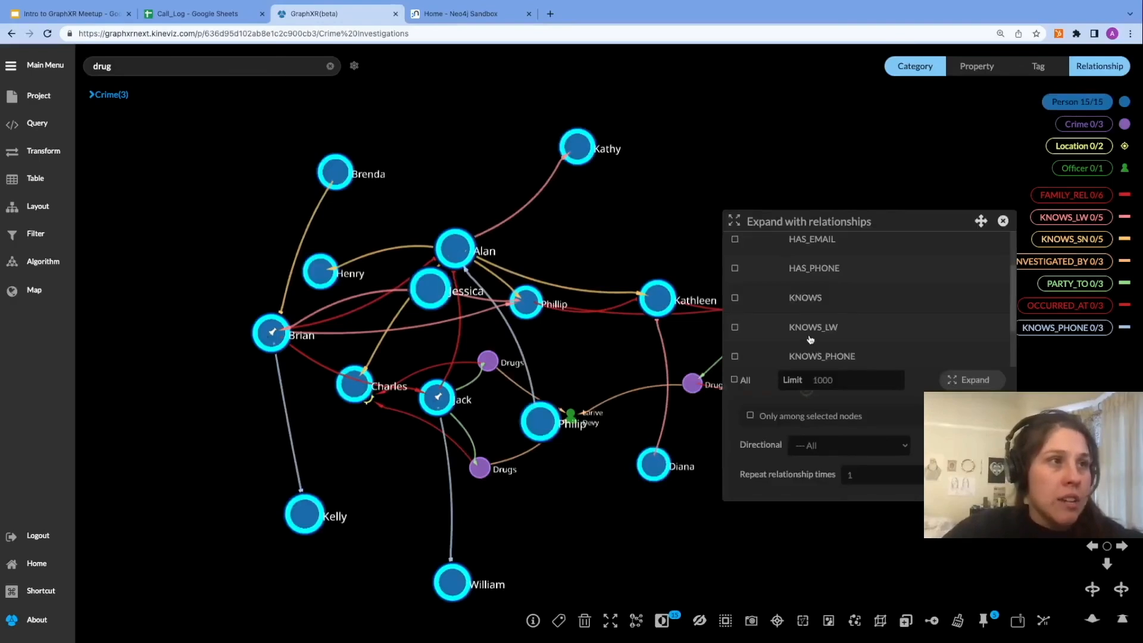
scroll(810, 340, "down", 3)
left_click(756, 345)
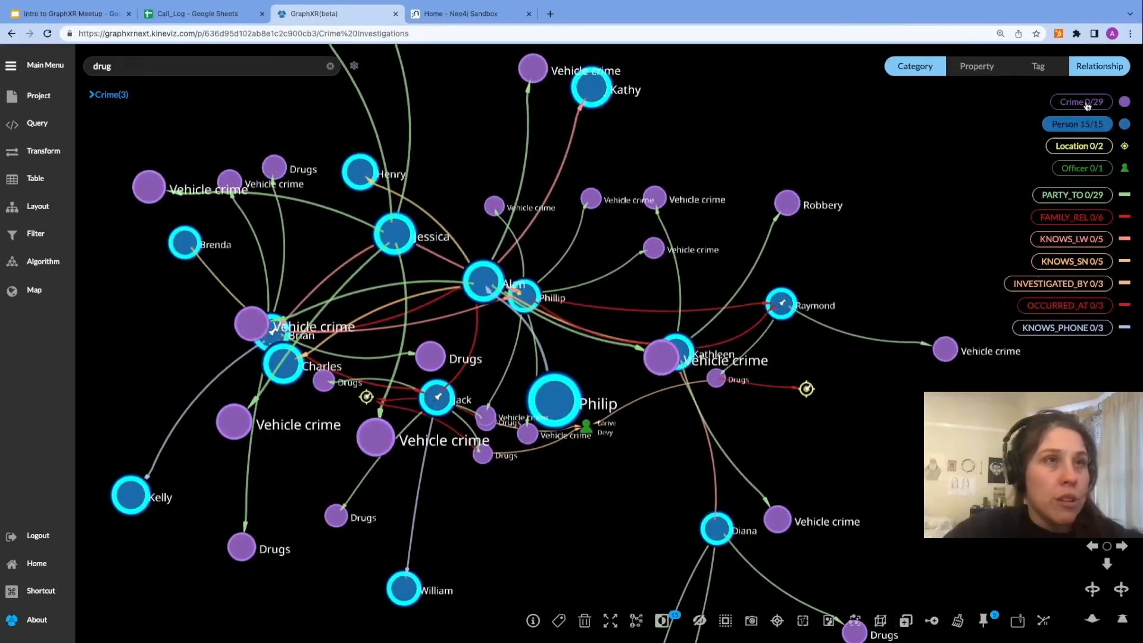
Step: Expand all Crime nodes along OCCURRED_AT to bring in their locations, and clear the selection
left_click(1087, 106)
right_click(920, 213)
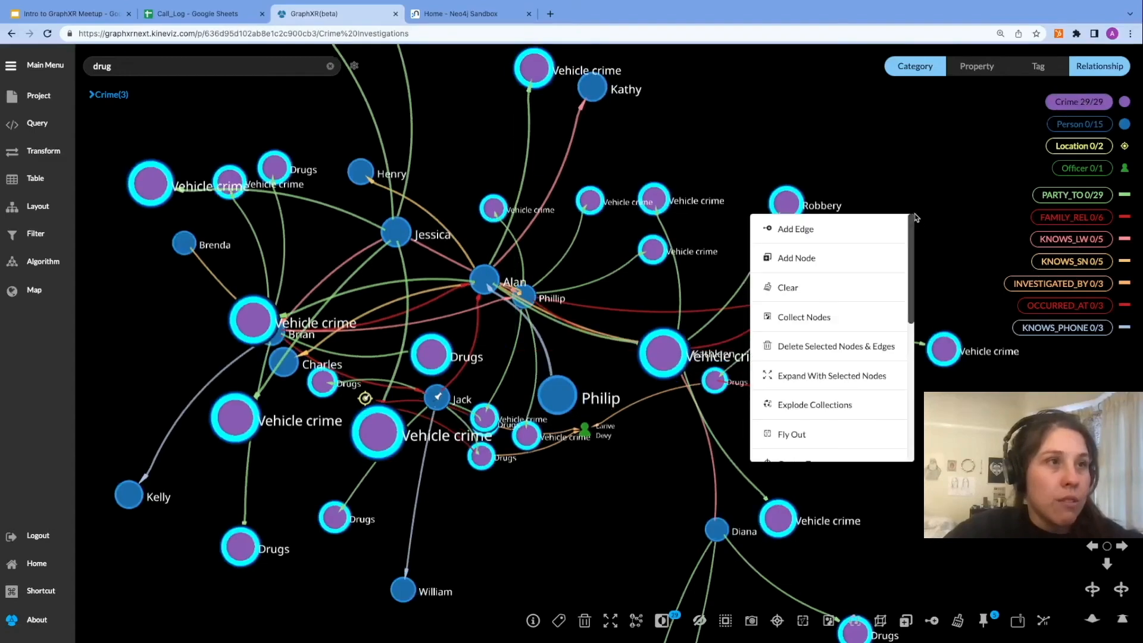
left_click(828, 375)
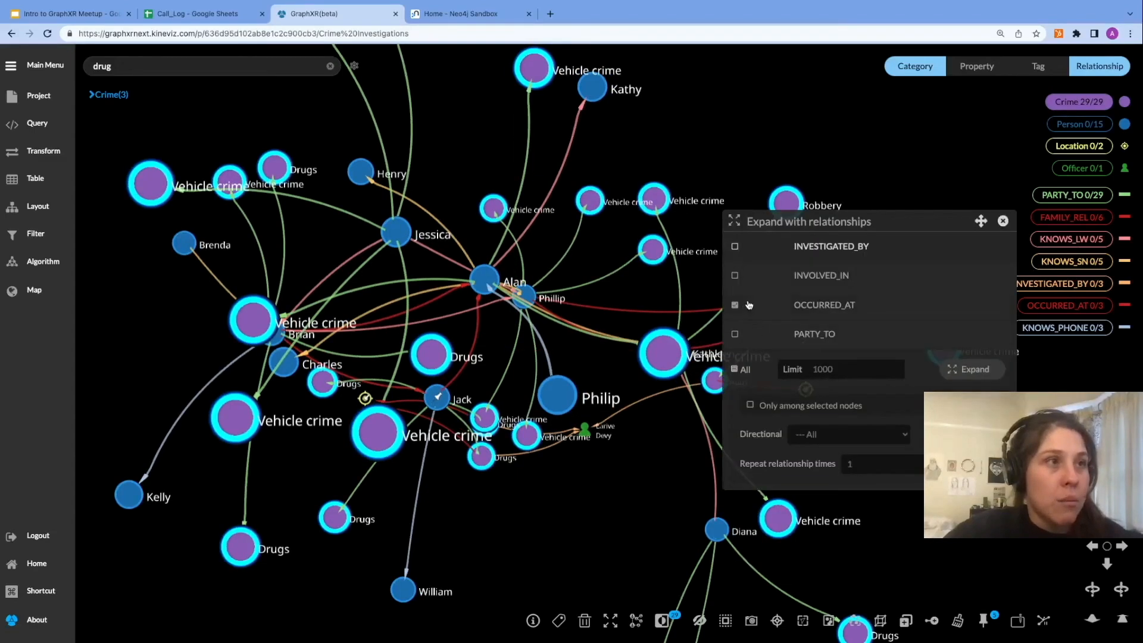
left_click(983, 366)
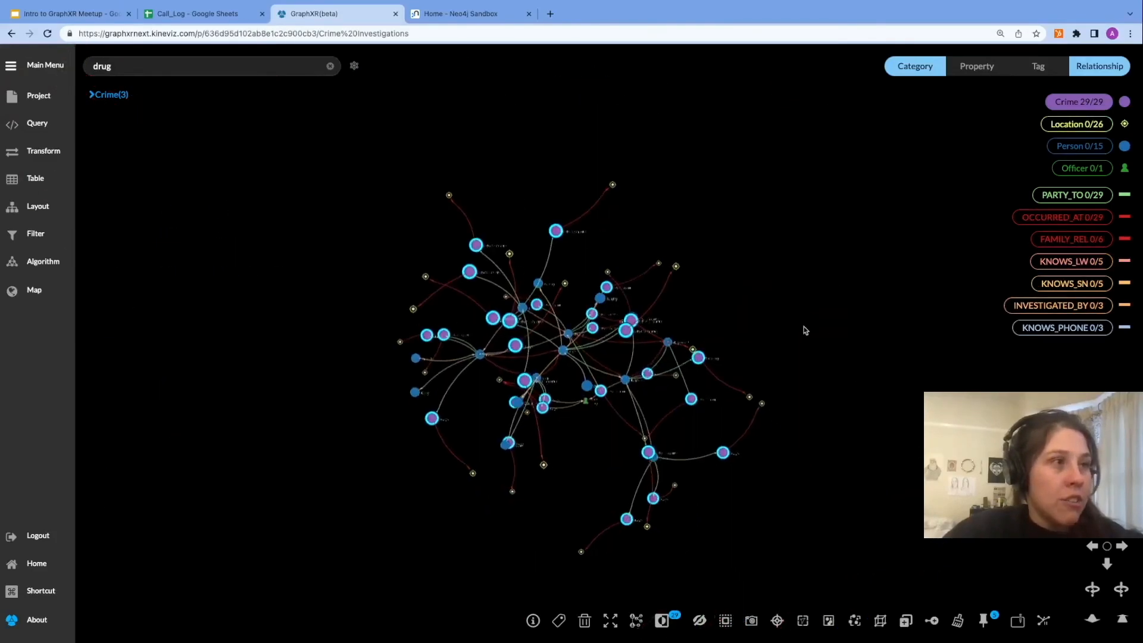
left_click(804, 332)
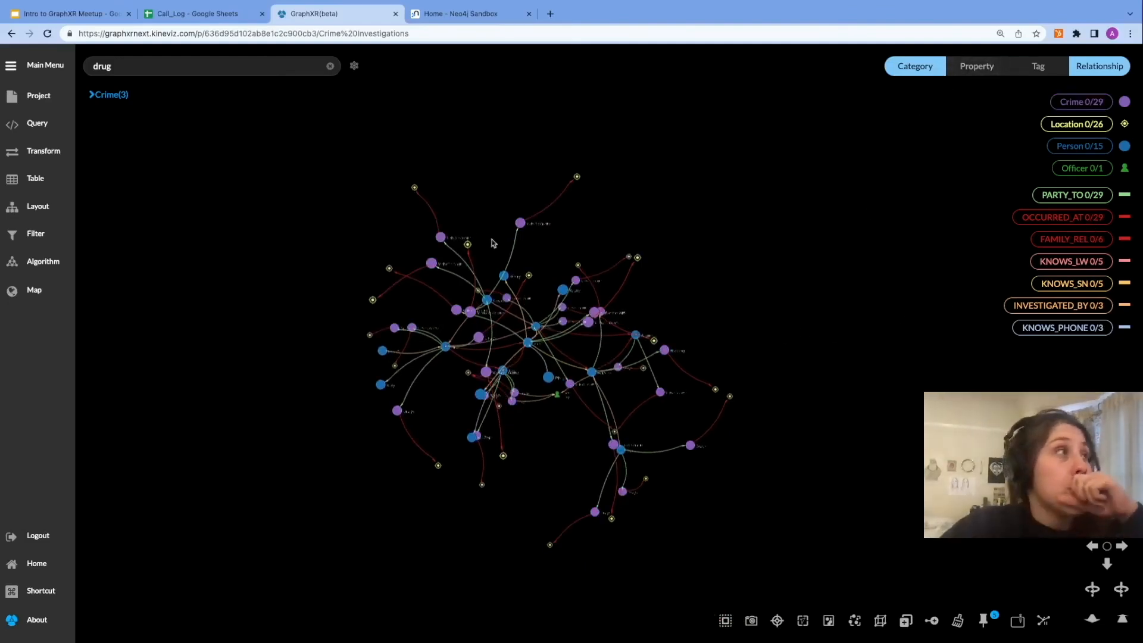
Step: Select the Officer node by searching the graph for the officer's first name, and arrange the graph as a Tree starting from that node
left_click(330, 66)
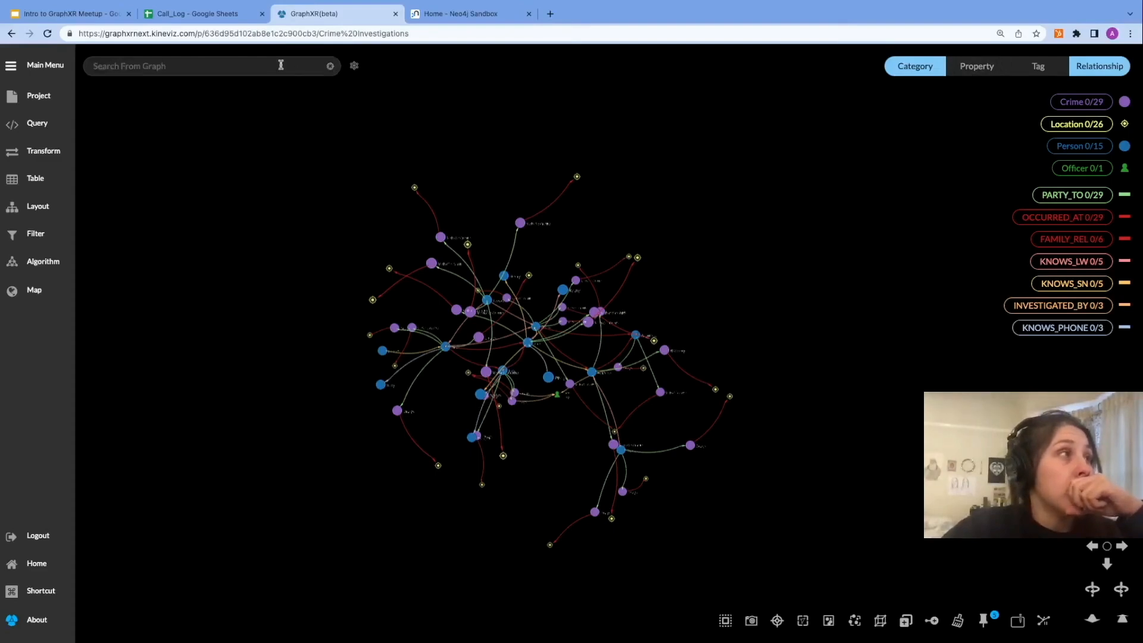
type("larive")
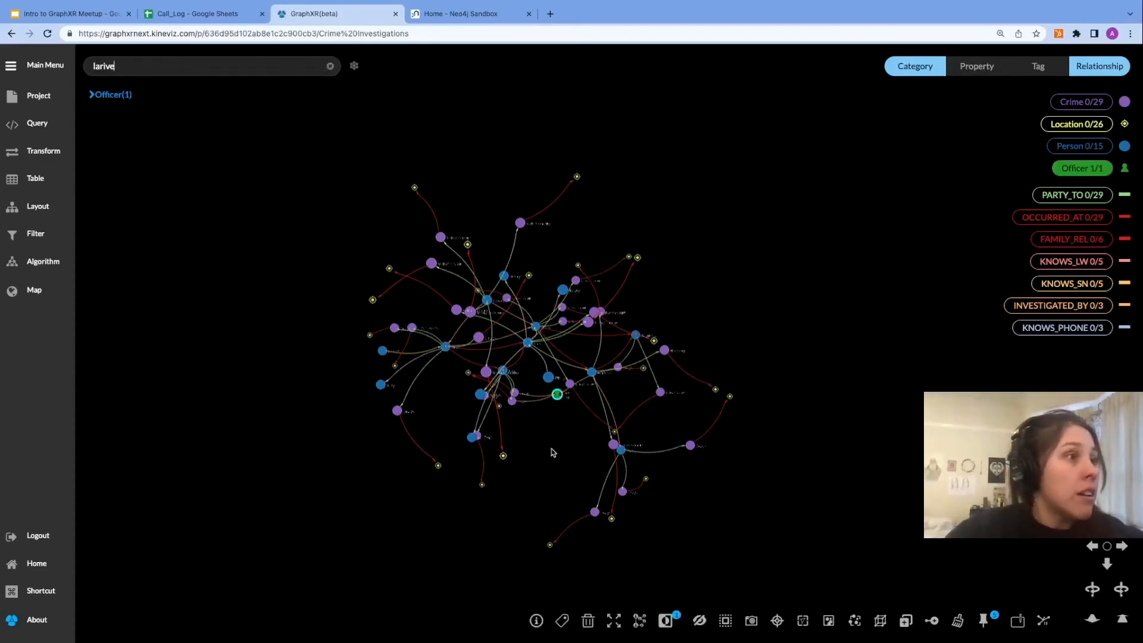
left_click_drag(557, 395, 552, 404)
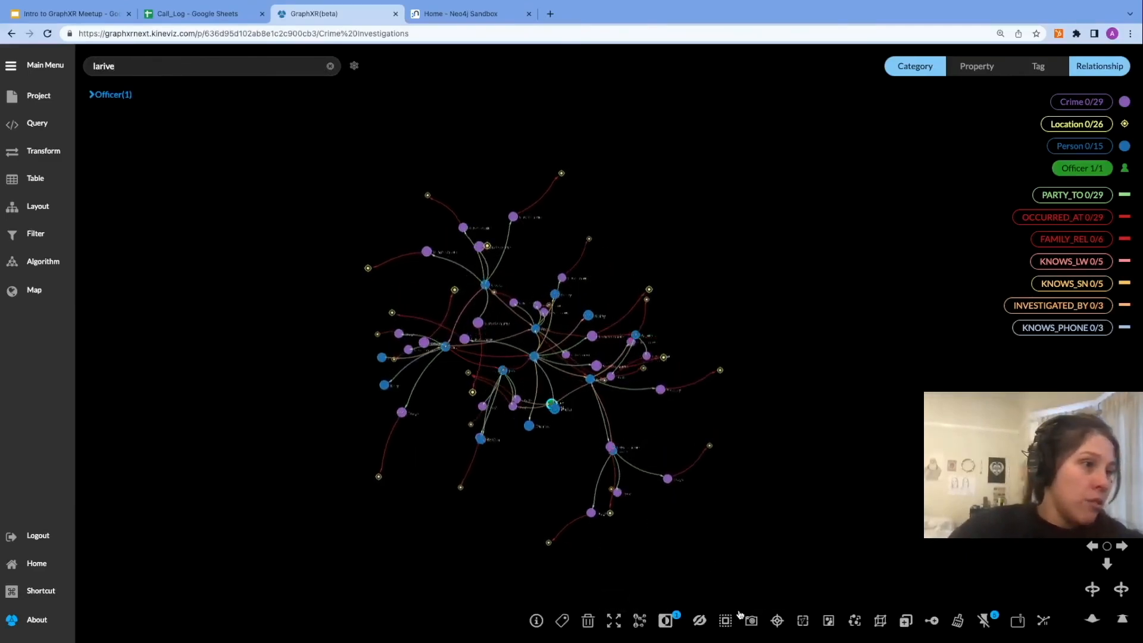
left_click(881, 622)
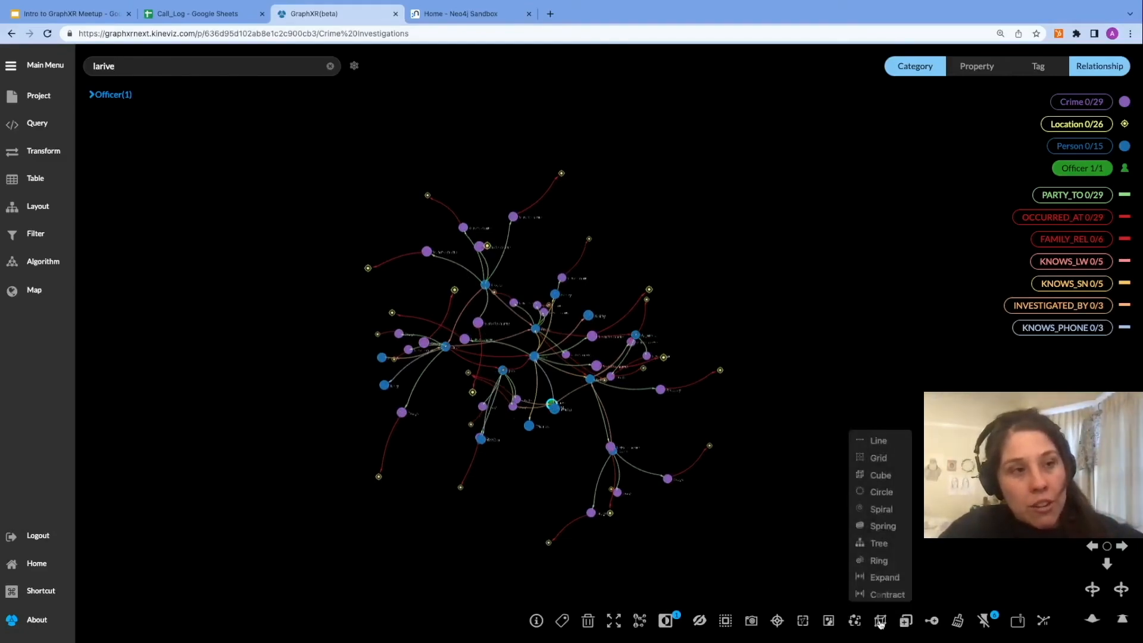
left_click(870, 545)
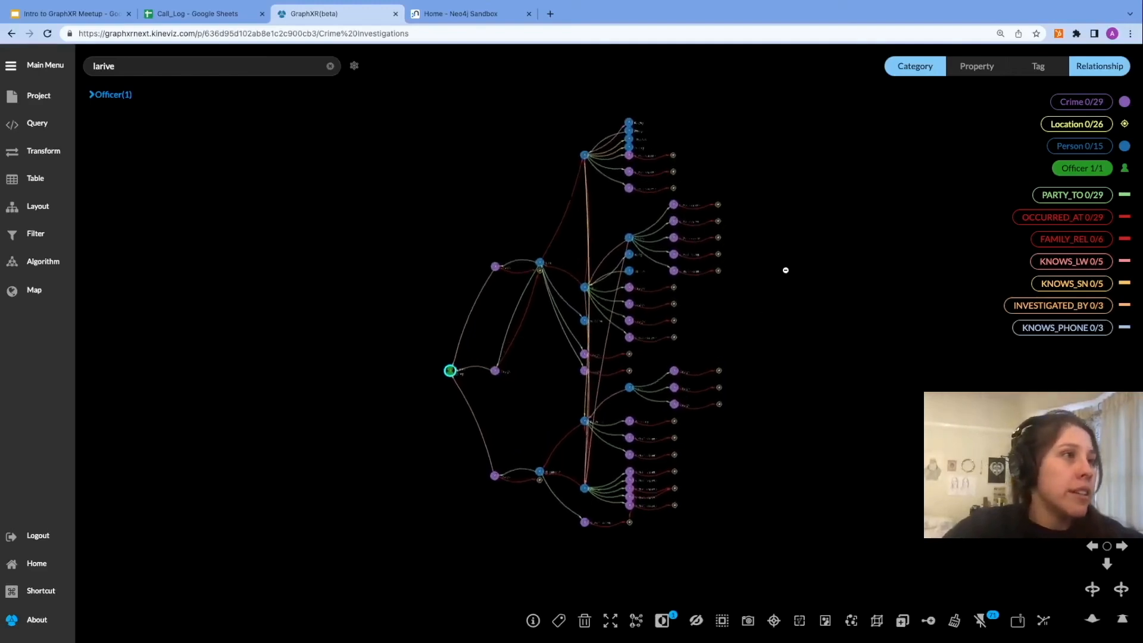
left_click(48, 99)
left_click(244, 108)
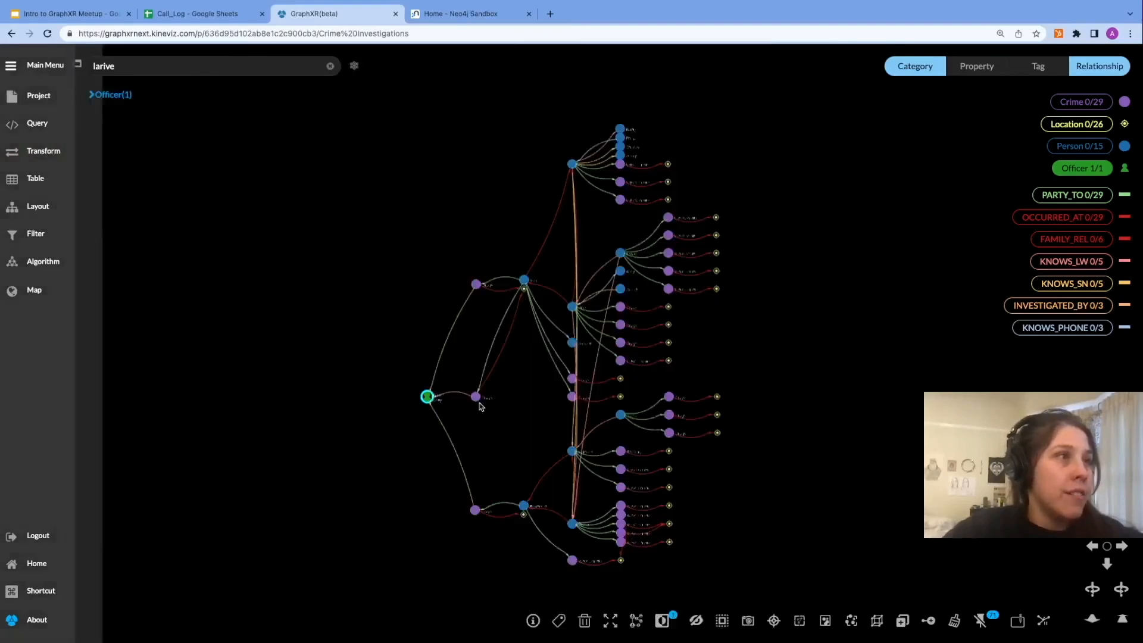
left_click(808, 63)
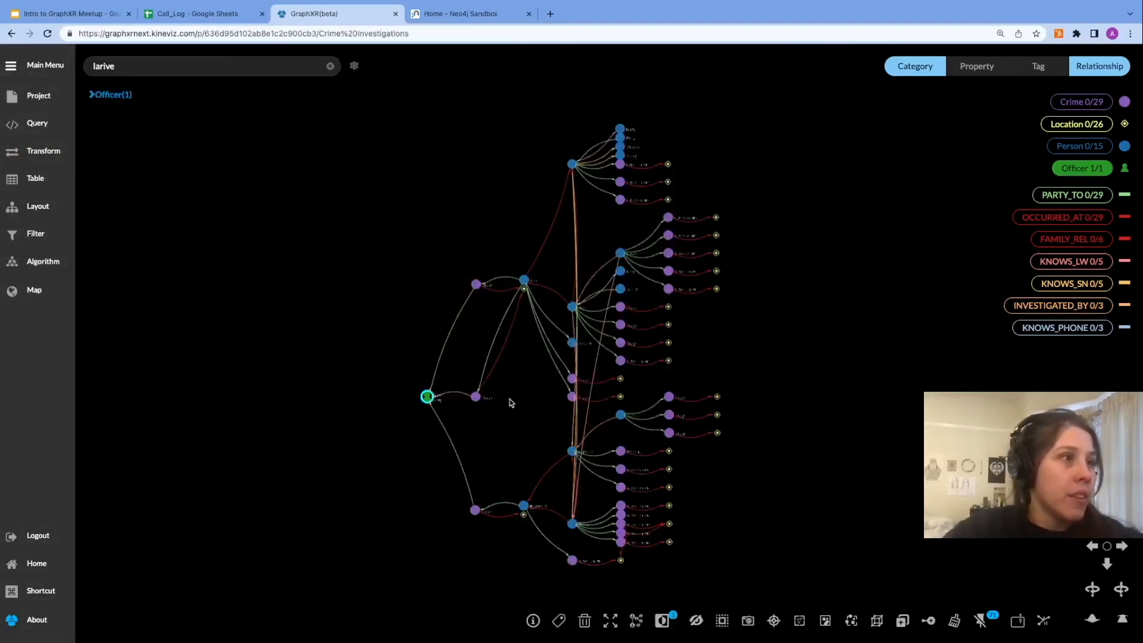
Step: Give the Person category the "person" icon and close its styling settings
left_click_drag(512, 404, 560, 387)
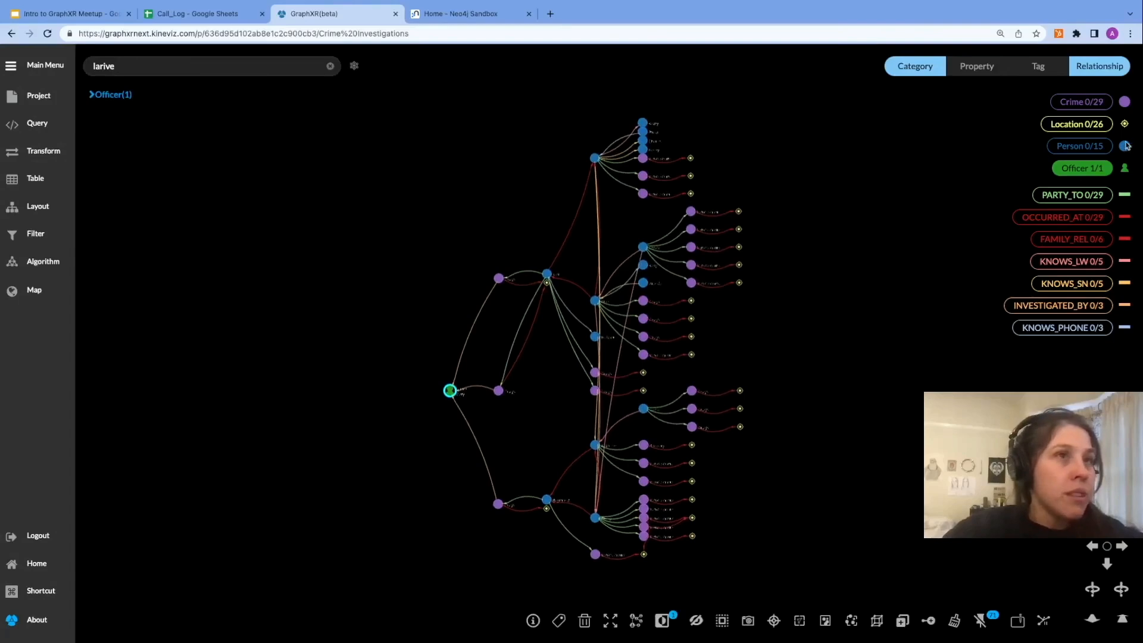
left_click(1125, 146)
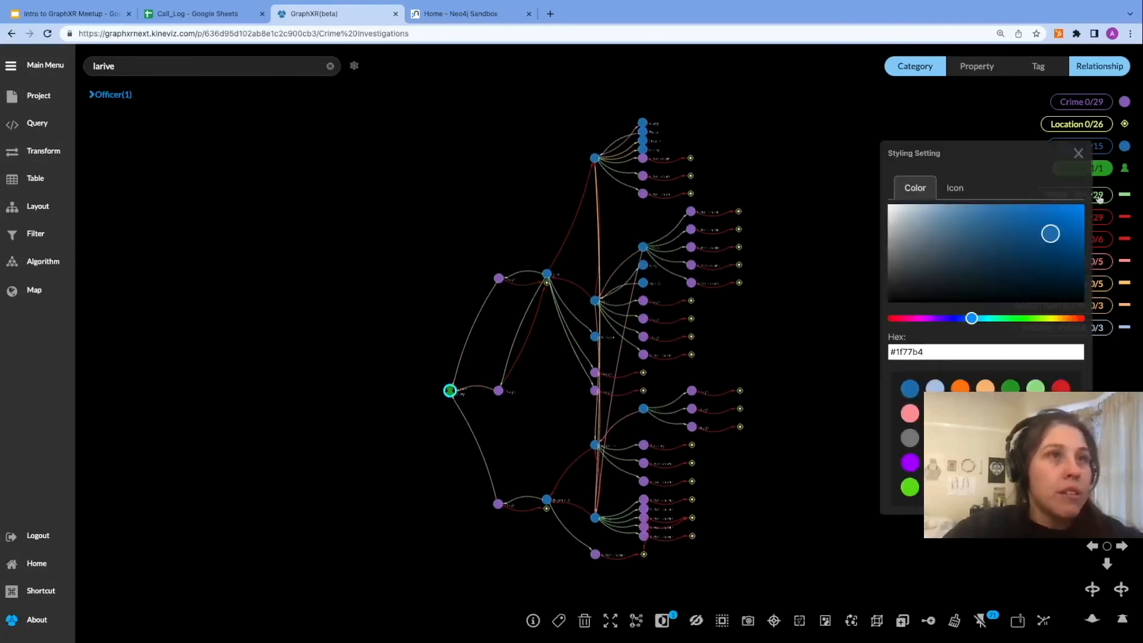
left_click(955, 188)
left_click(956, 215)
type("person")
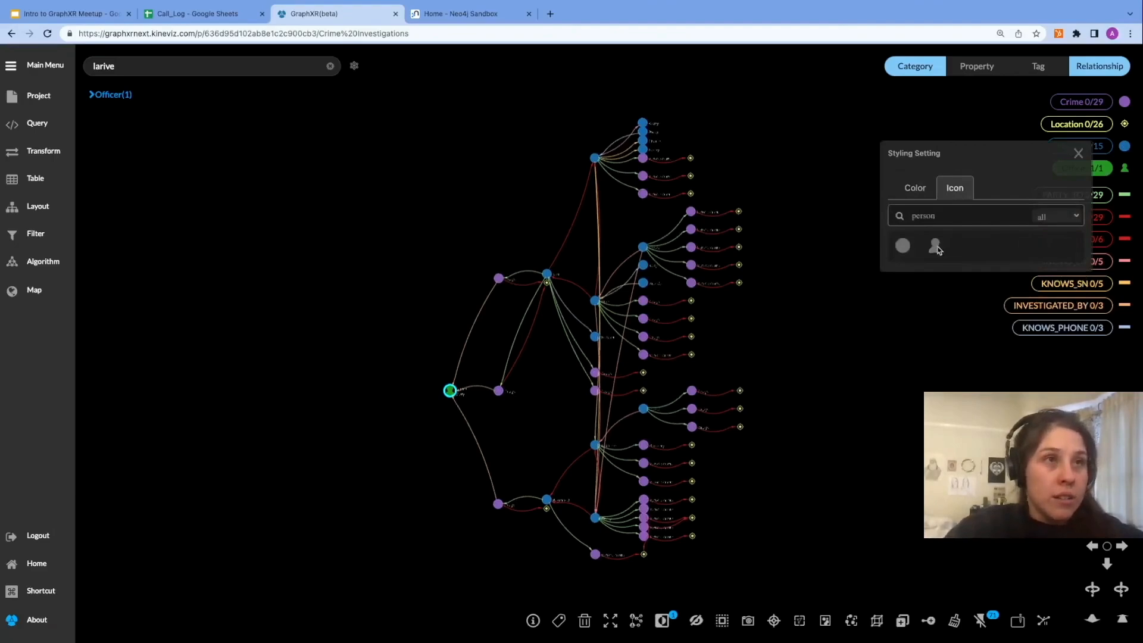
left_click(935, 246)
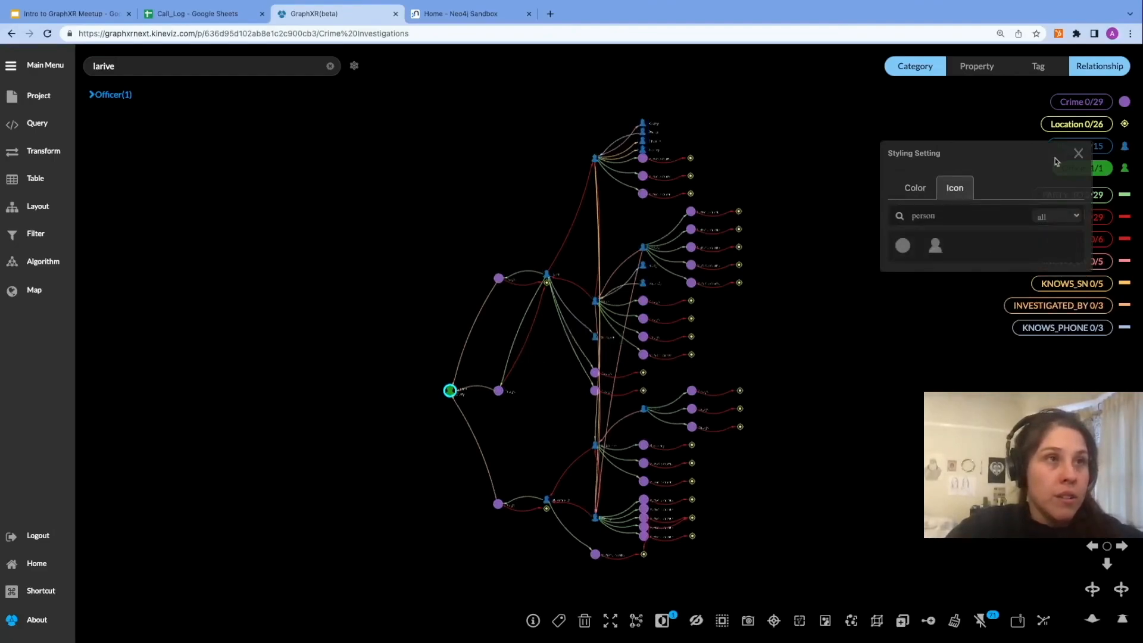
left_click(1078, 154)
Step: Clear the selection and move the Person node linked to two of the officer's crimes down, off the Location node it overlaps
scroll(816, 329, "up", 5)
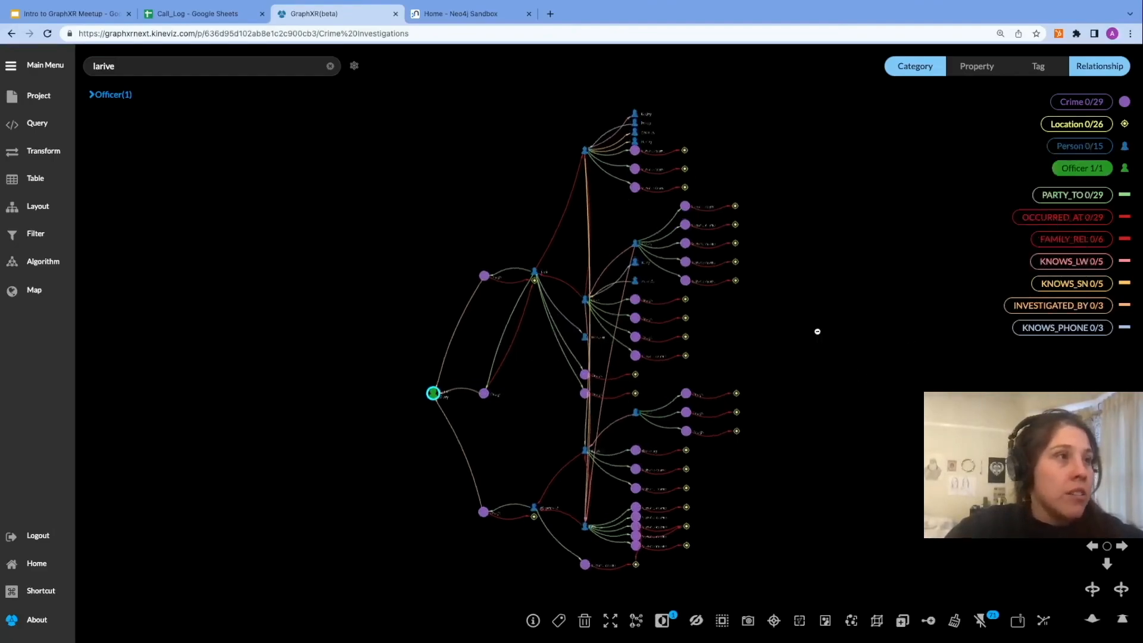
scroll(453, 442, "down", 3)
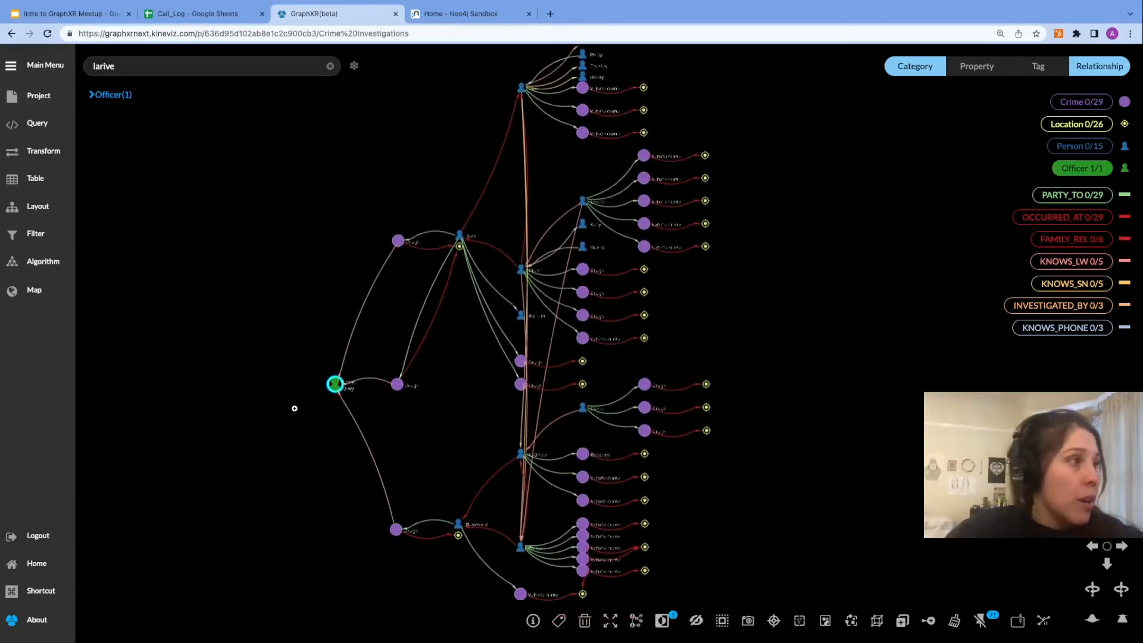
left_click_drag(301, 409, 281, 407)
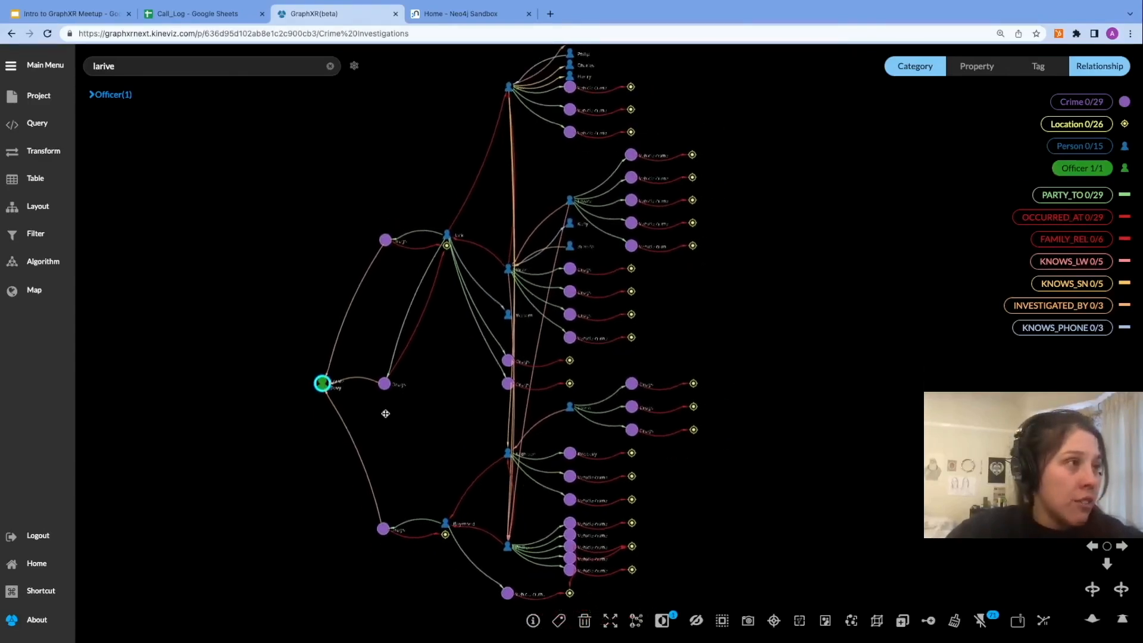
left_click(362, 394)
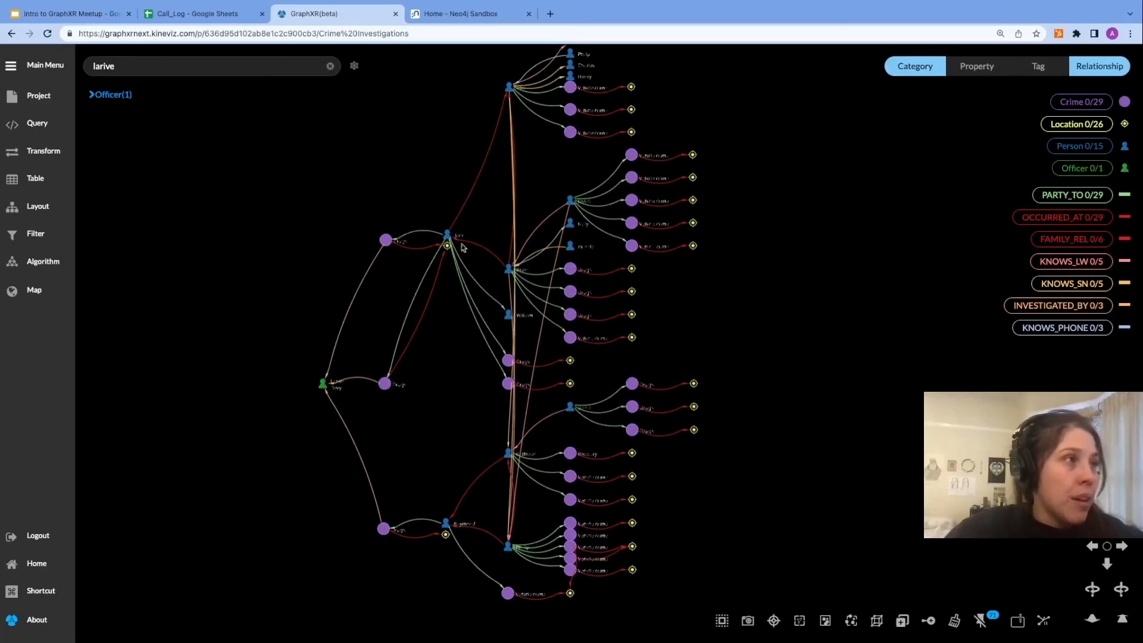
left_click_drag(447, 235, 452, 291)
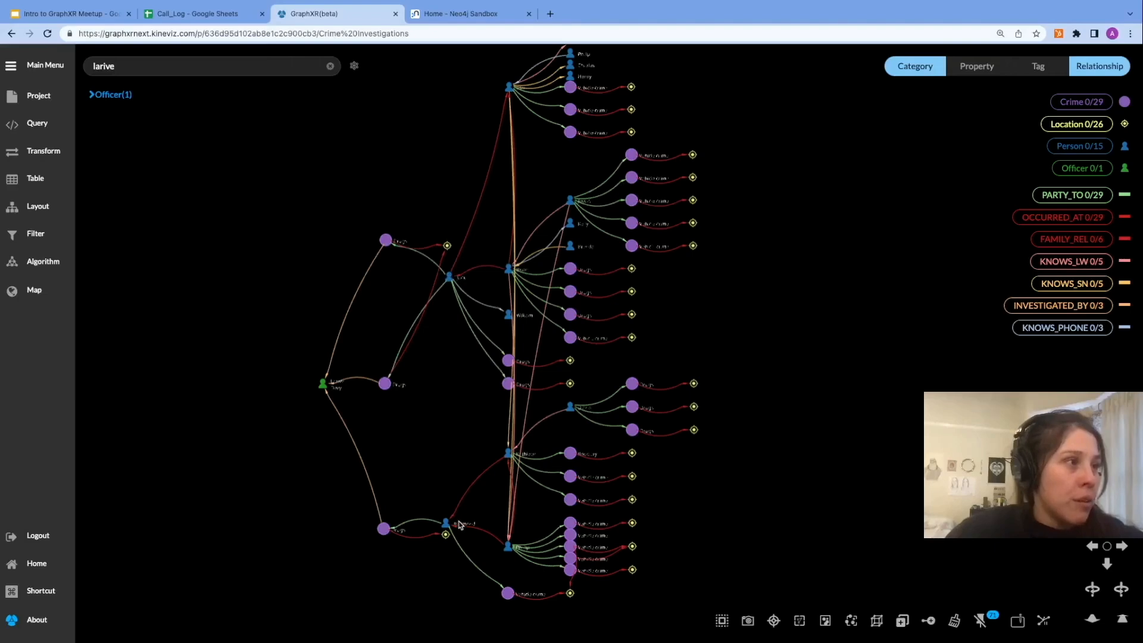
Step: Untangle the tree by moving four contacts' Person nodes out of their shared vertical column so their relationships can be told apart
left_click_drag(507, 454, 461, 433)
left_click_drag(509, 87, 531, 201)
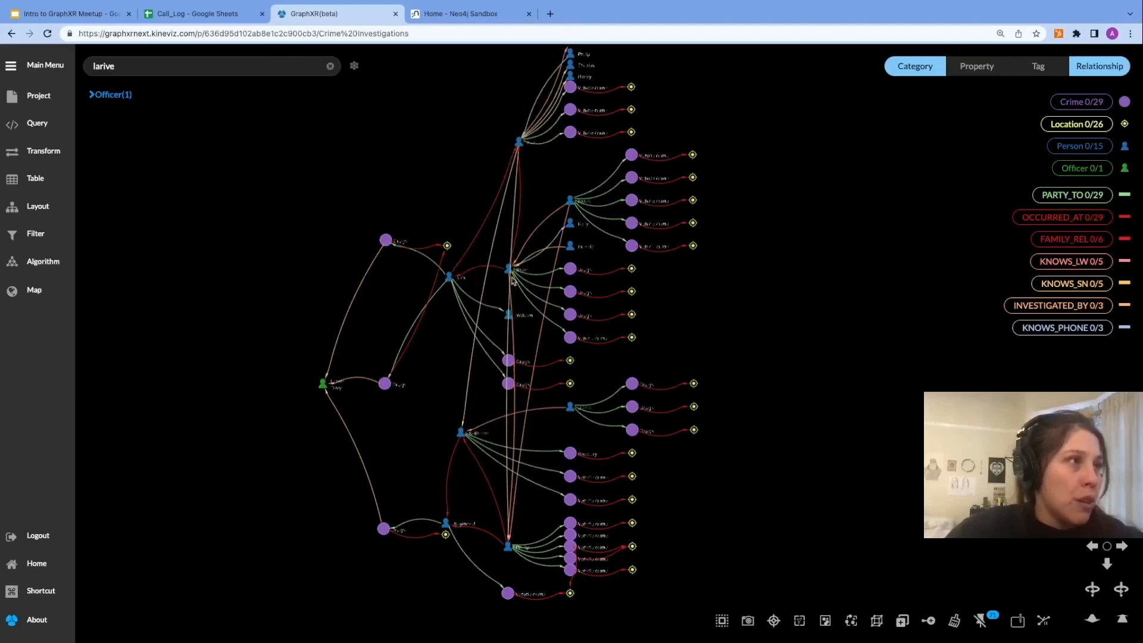
left_click_drag(509, 271, 527, 271)
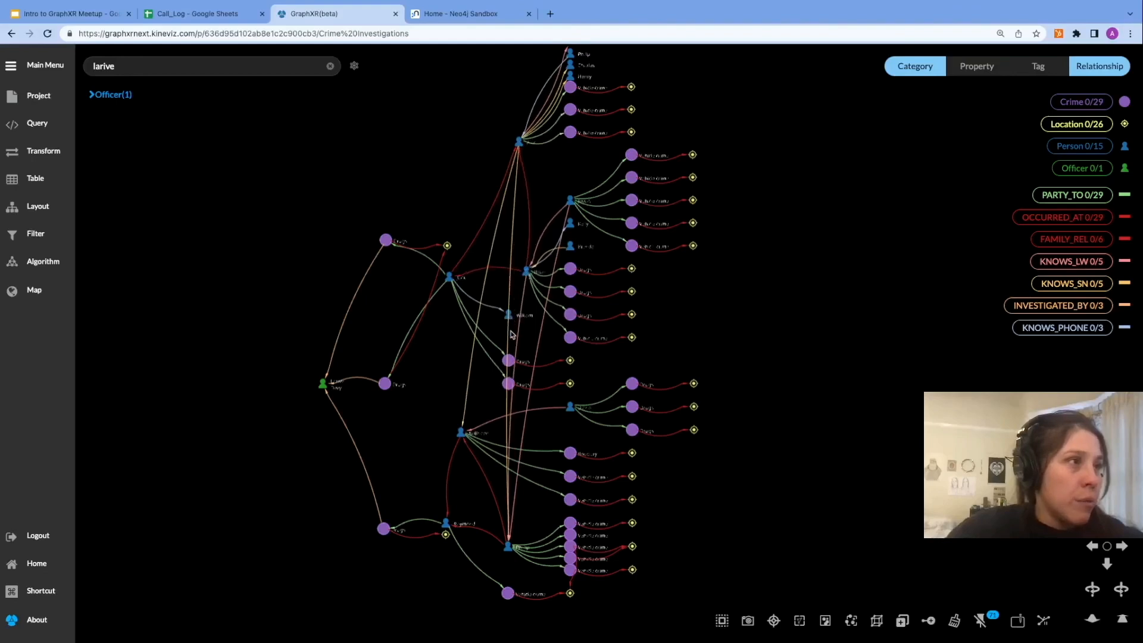
left_click_drag(508, 546, 510, 507)
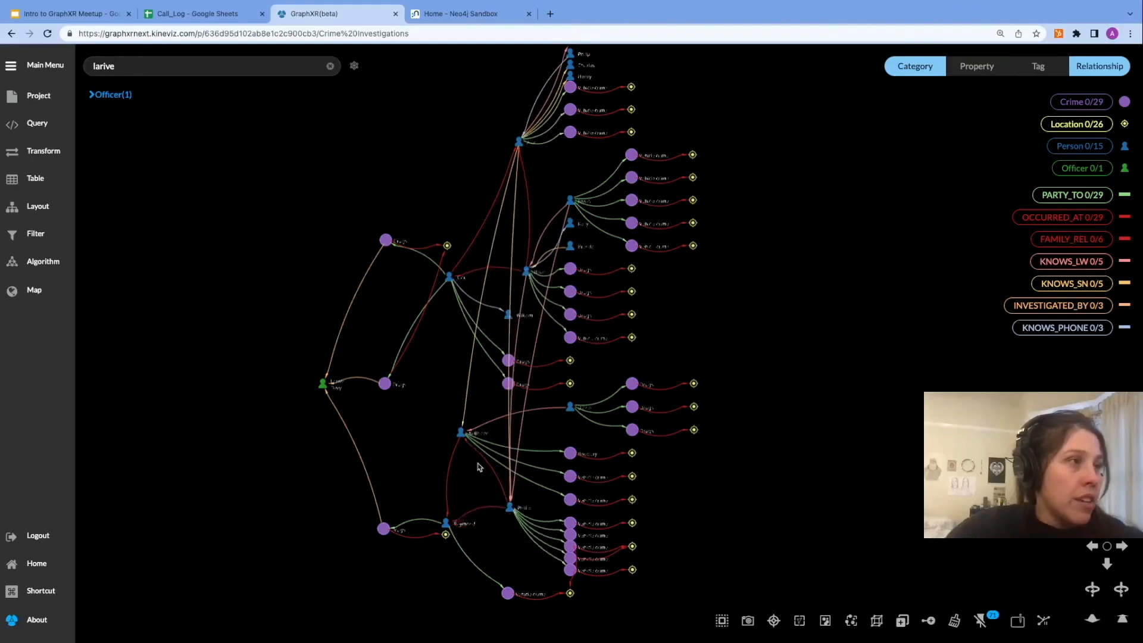
Step: Move the Person node linked to the robbery away from the crossing lines and highlight its neighbors up to two hops away
left_click_drag(460, 432, 438, 430)
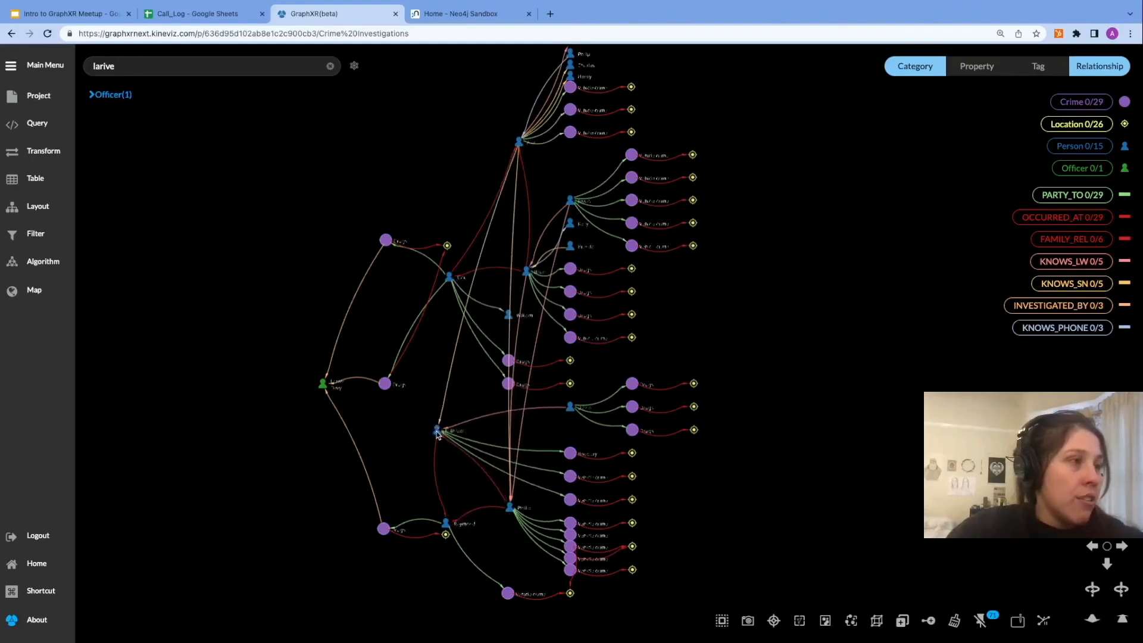
left_click(438, 430)
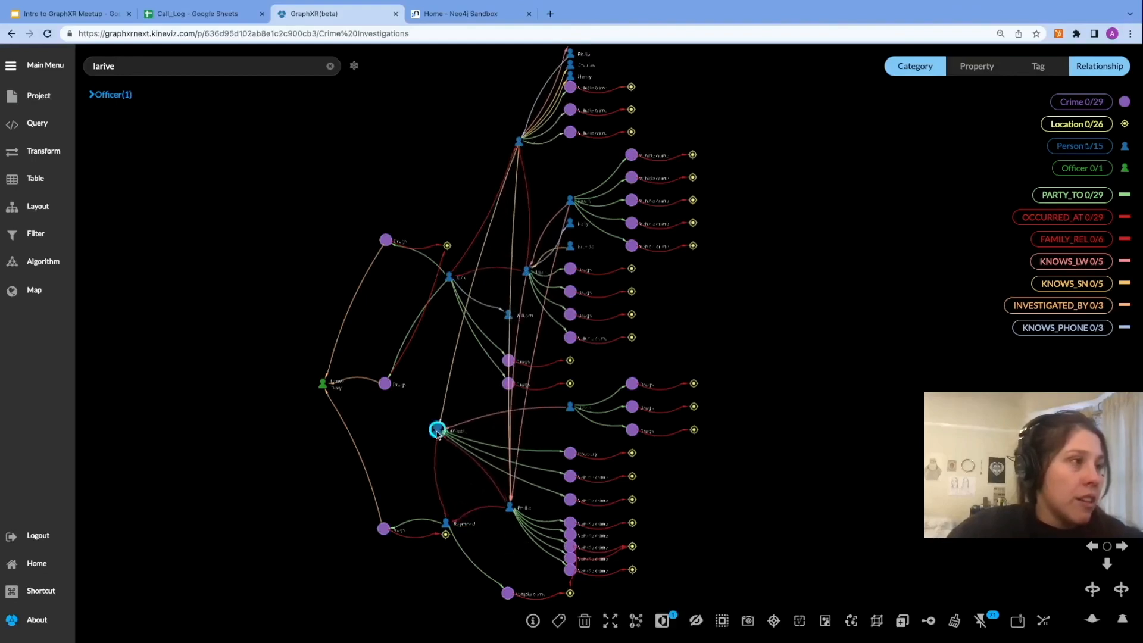
left_click(637, 621)
left_click_drag(715, 589, 805, 590)
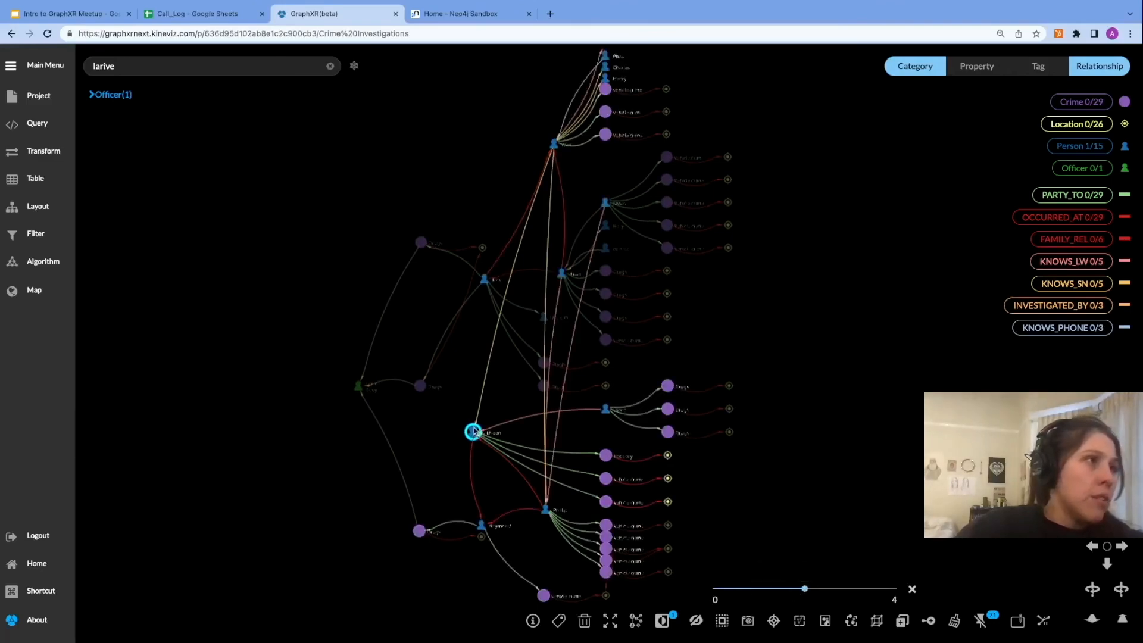
scroll(474, 434, "up", 3)
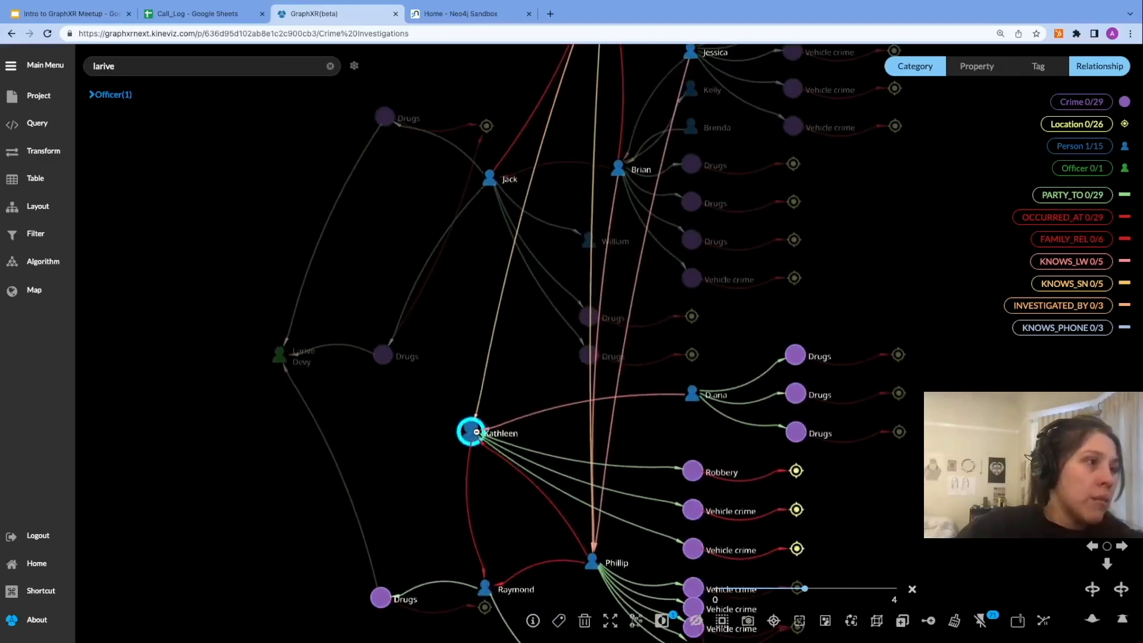
scroll(476, 432, "down", 2)
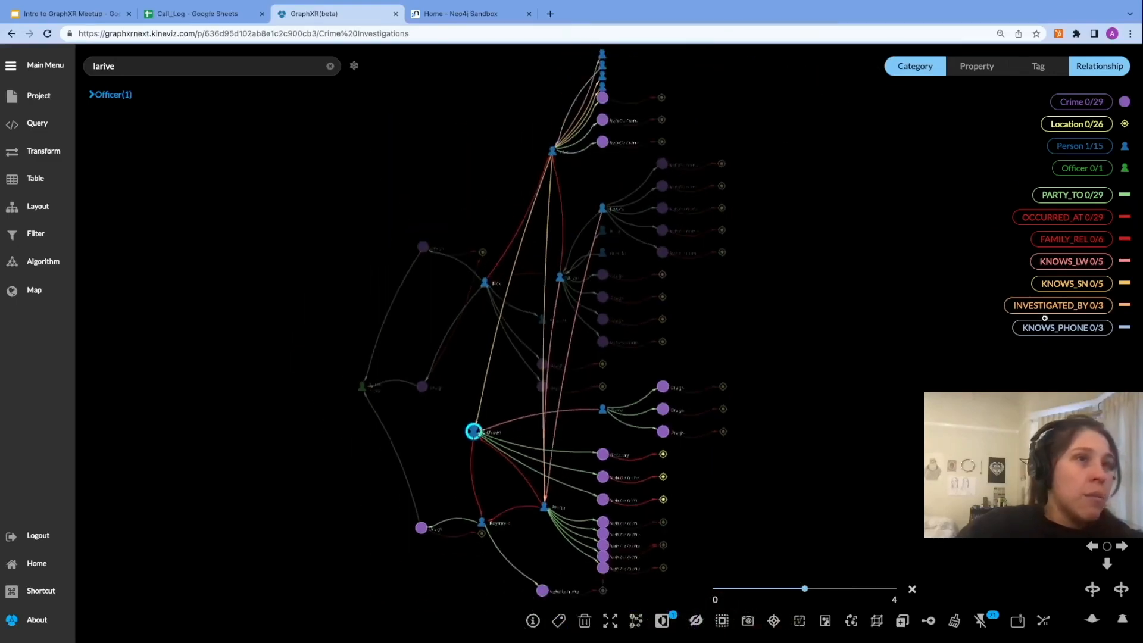
Step: Highlight all KNOWS_SN relationships and reposition two of the Person nodes they connect so the overlapping lines separate
left_click(1092, 283)
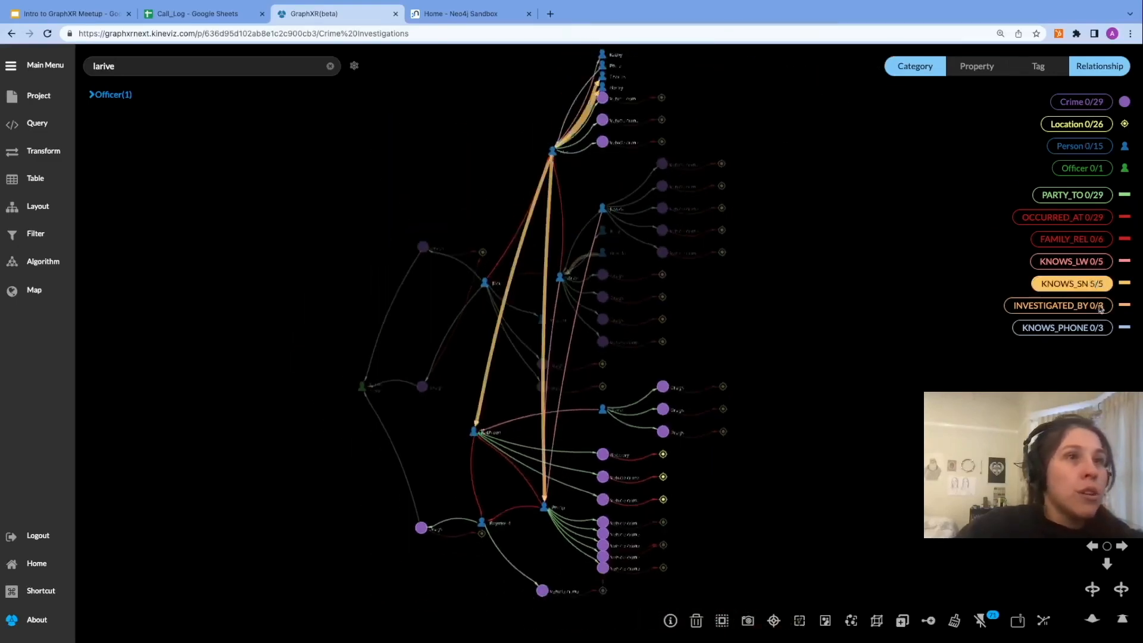
left_click_drag(554, 152, 539, 189)
scroll(539, 190, "up", 3)
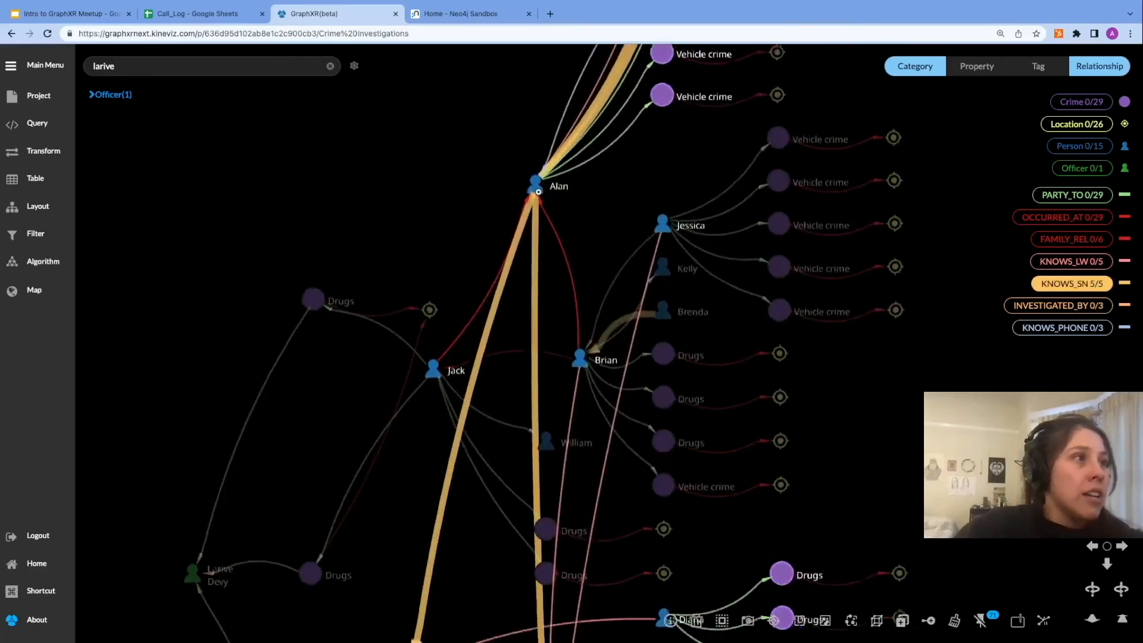
scroll(538, 202, "down", 2)
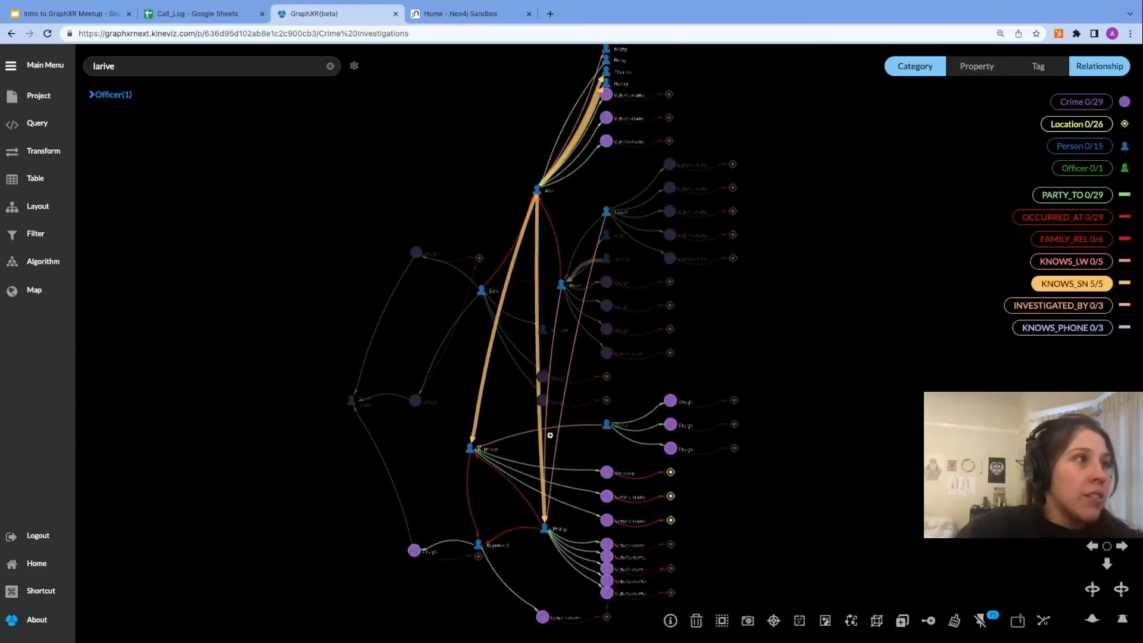
left_click_drag(543, 530, 554, 517)
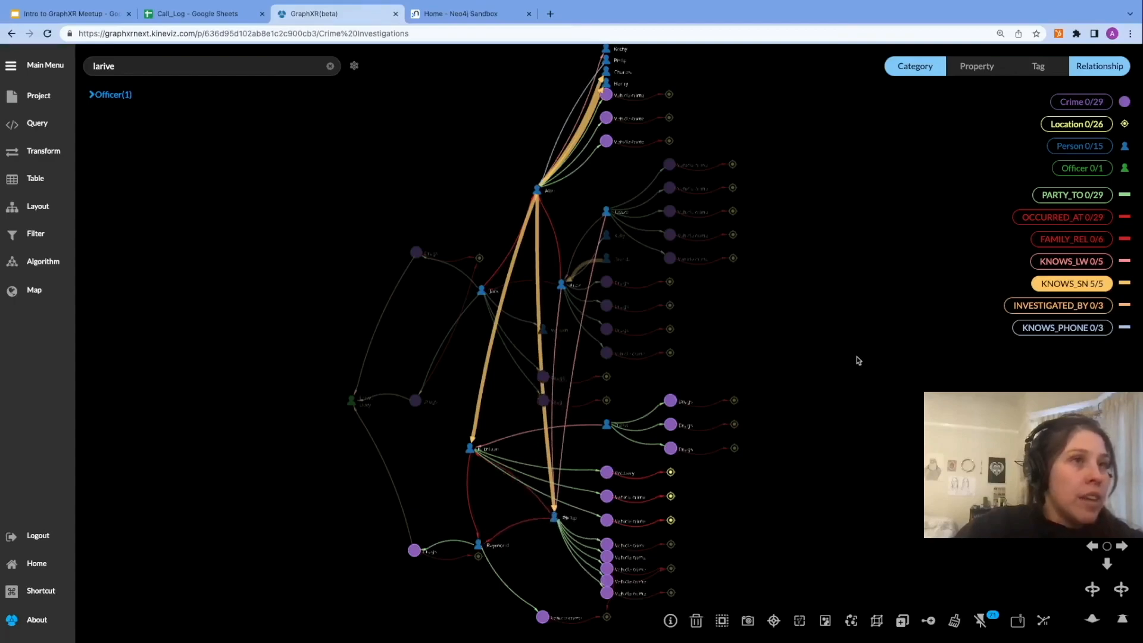
Step: Highlight the FAMILY_REL relationships and the KNOWS_LW relationships one after the other, and clear the selection
left_click(1060, 236)
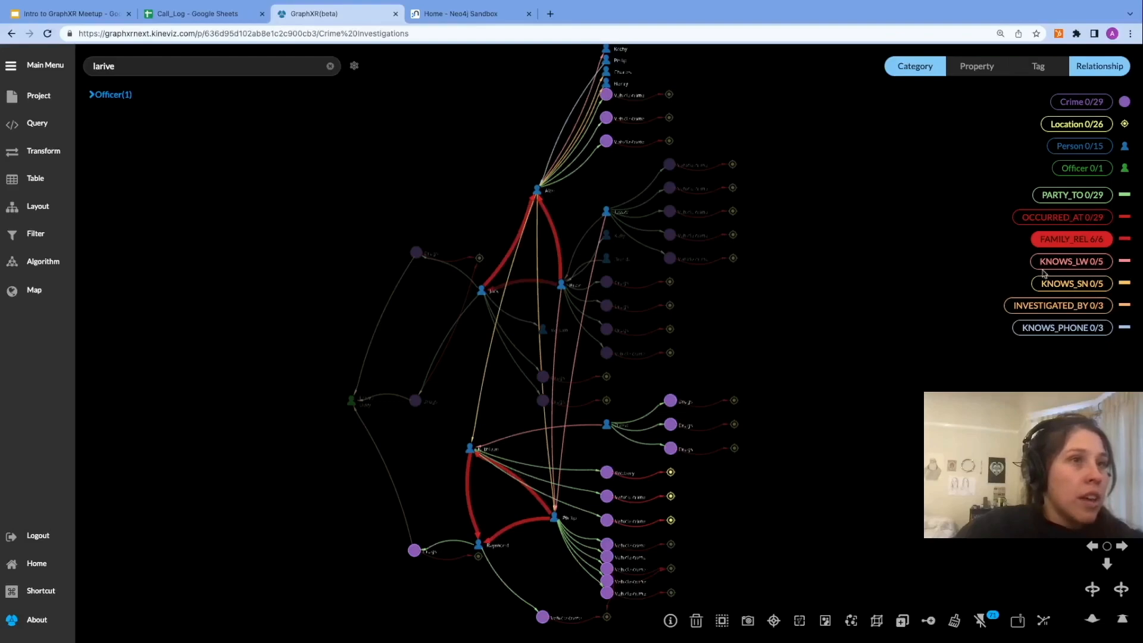
left_click(1065, 267)
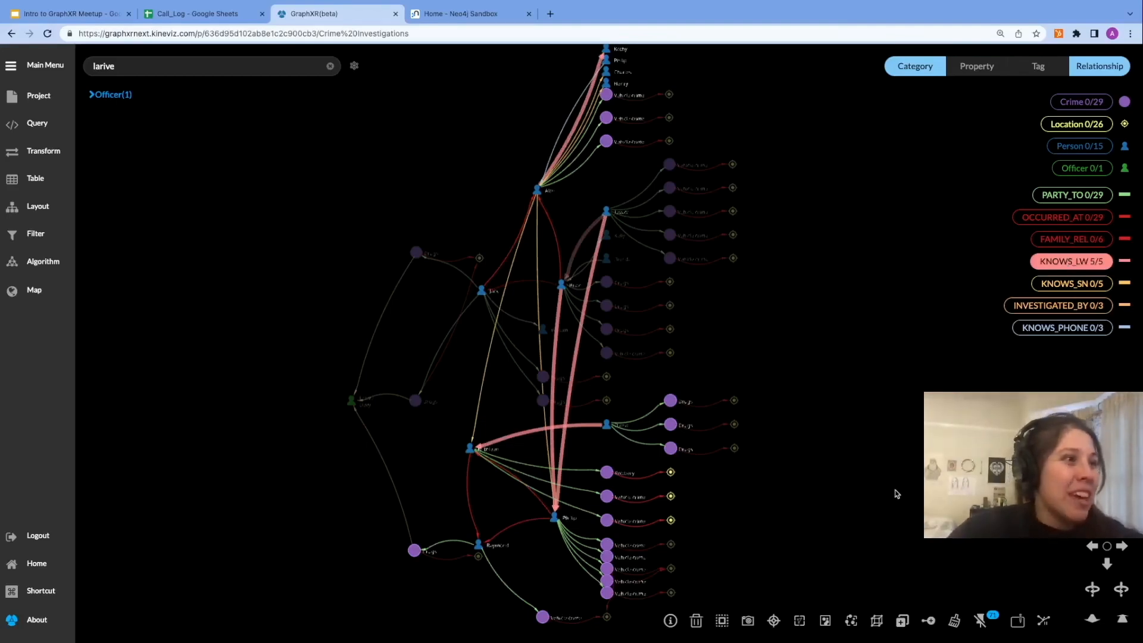
left_click(804, 378)
Step: Examine the tree's upper and lower branches to compare the drug and vehicle crimes tied to each of the officer's suspects and their contacts
left_click_drag(800, 196, 776, 362)
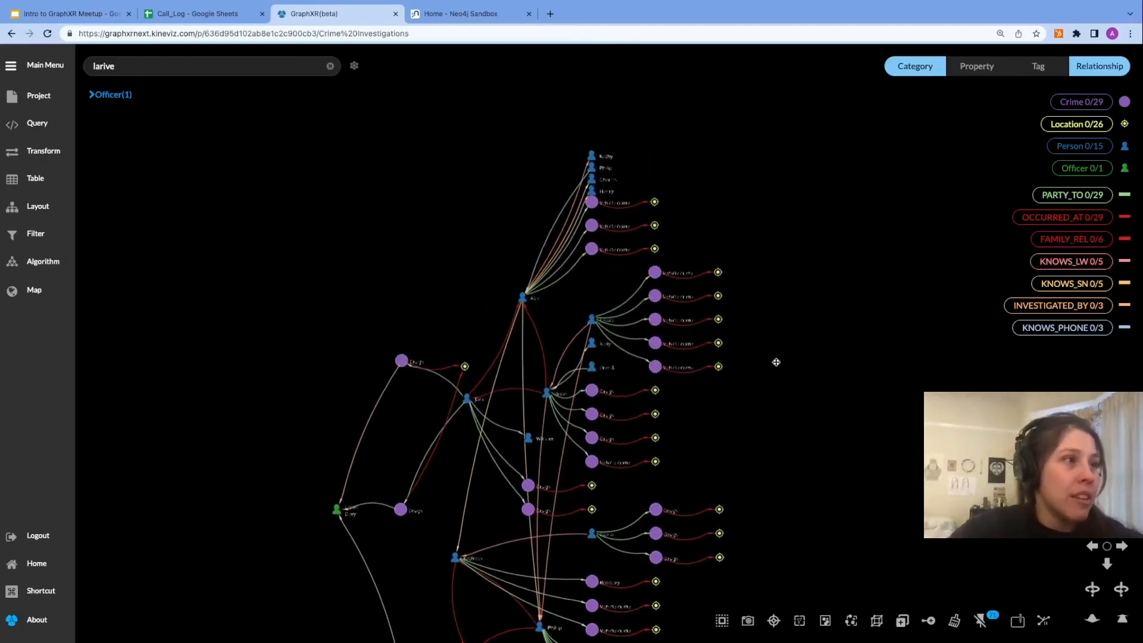
scroll(776, 362, "up", 4)
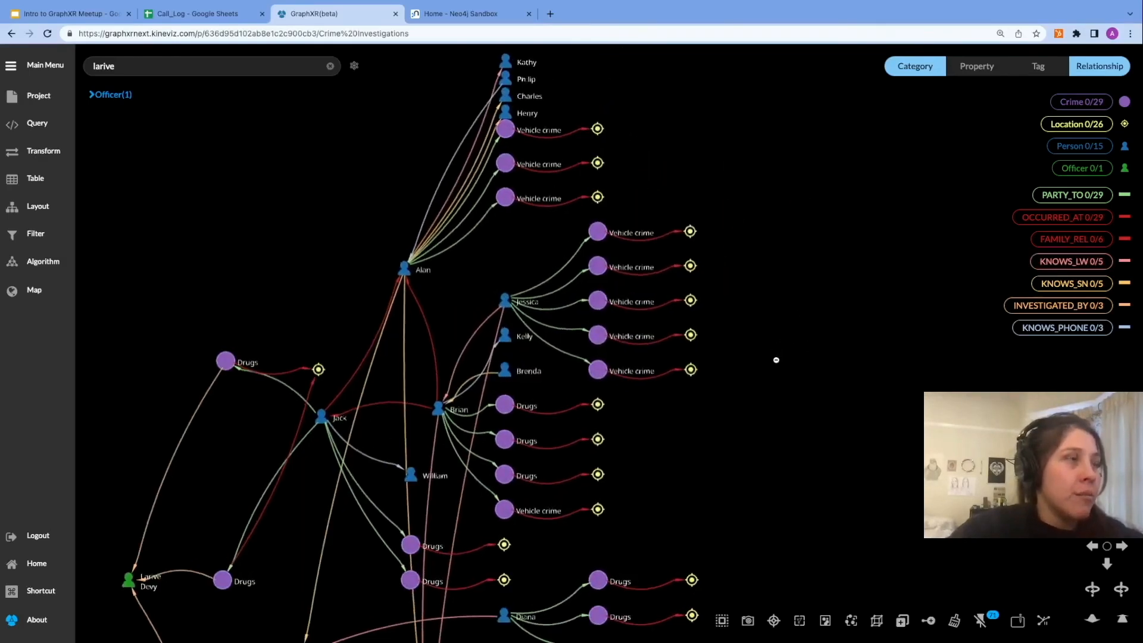
scroll(777, 359, "up", 1)
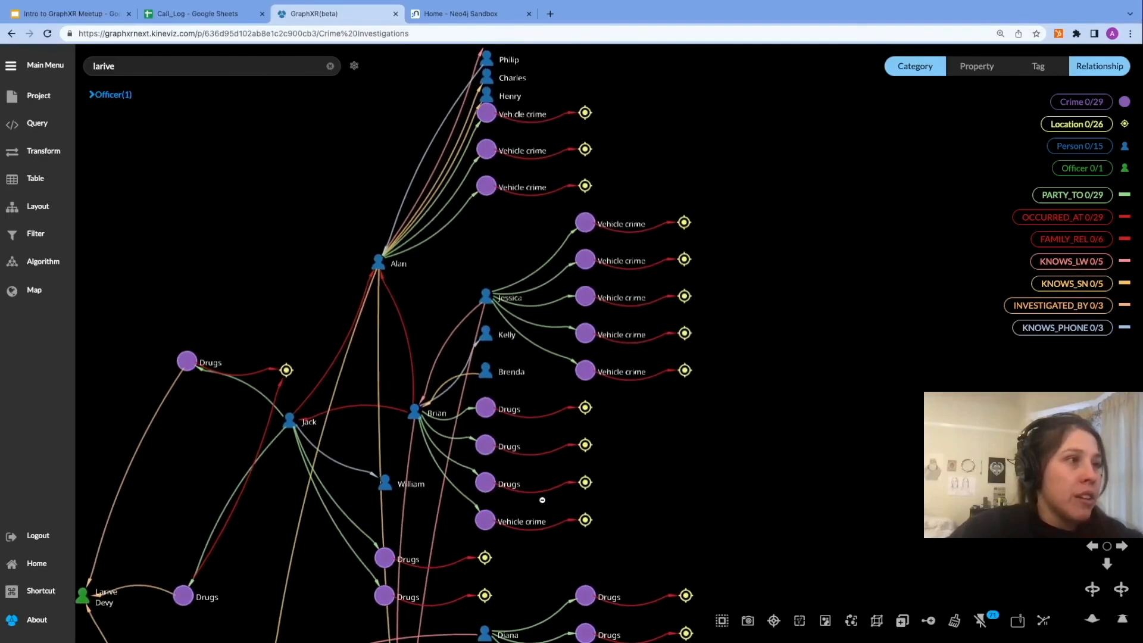
scroll(653, 420, "down", 5)
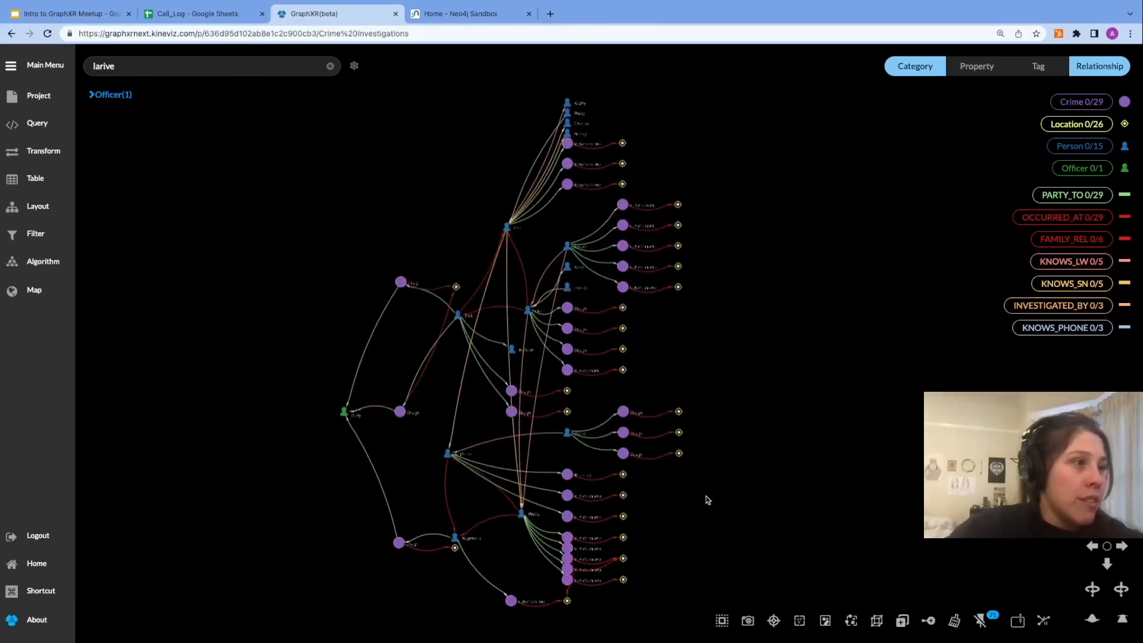
scroll(704, 497, "up", 5)
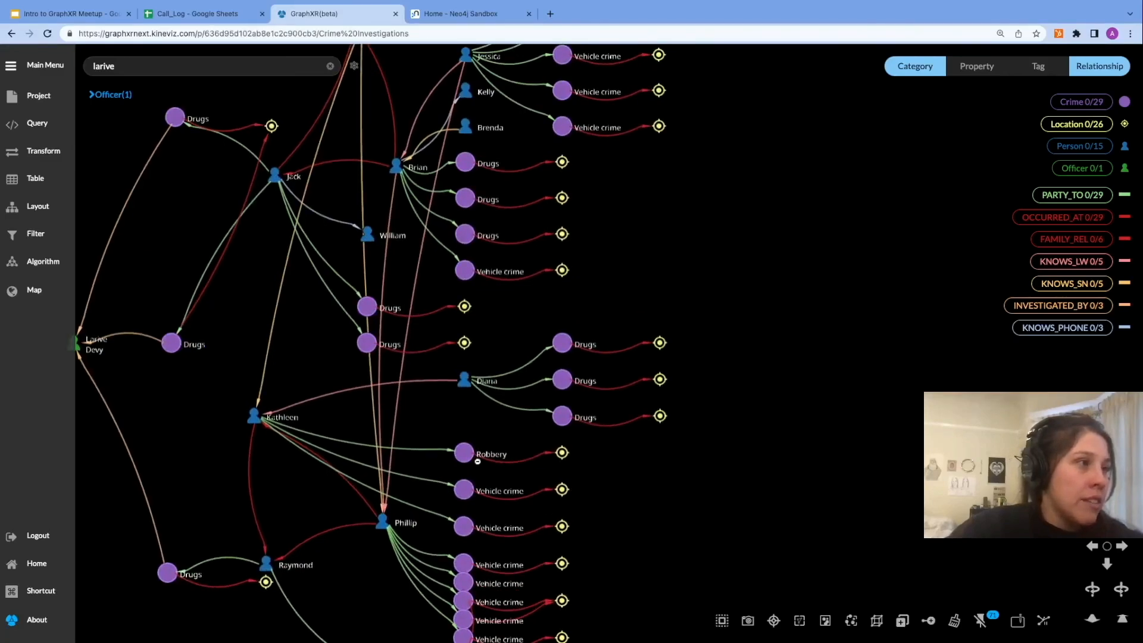
scroll(736, 458, "down", 3)
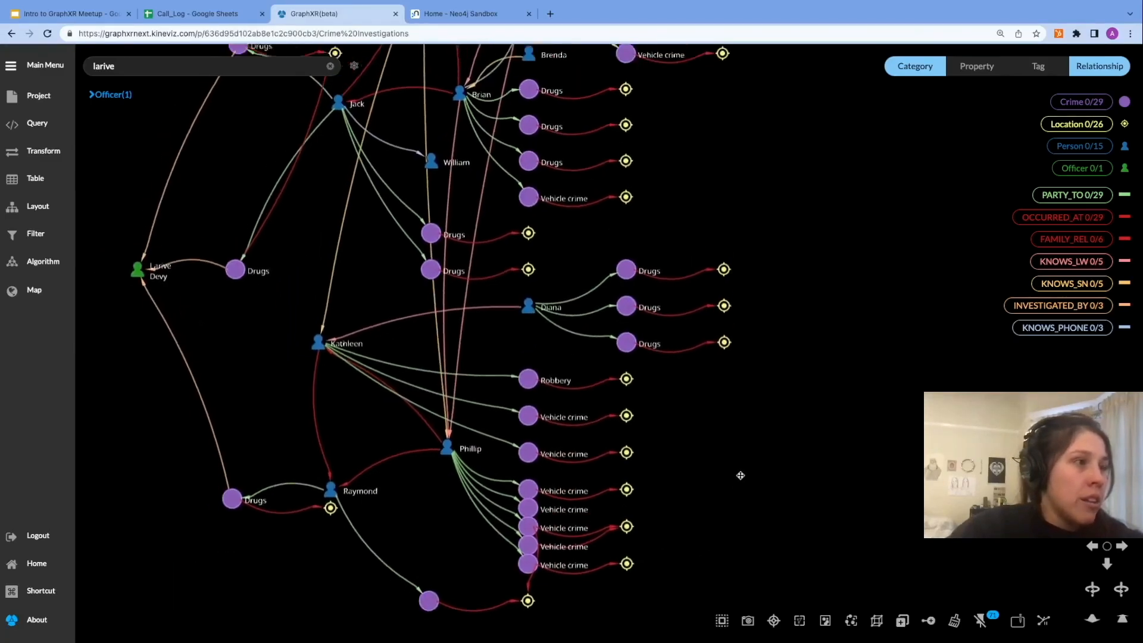
scroll(736, 483, "down", 5)
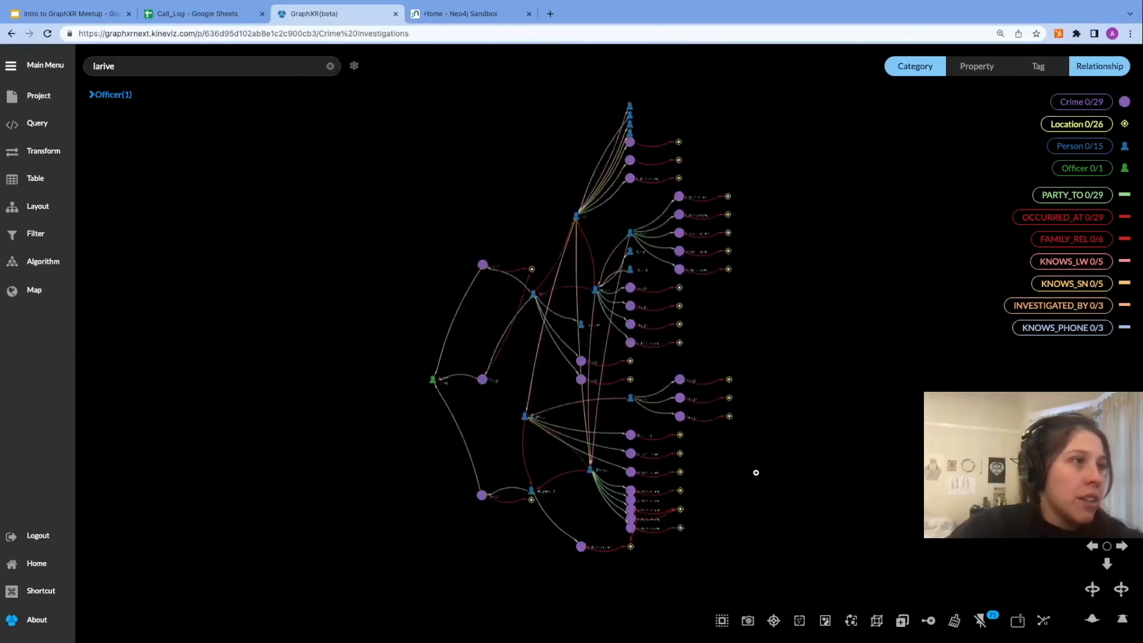
left_click_drag(788, 461, 756, 477)
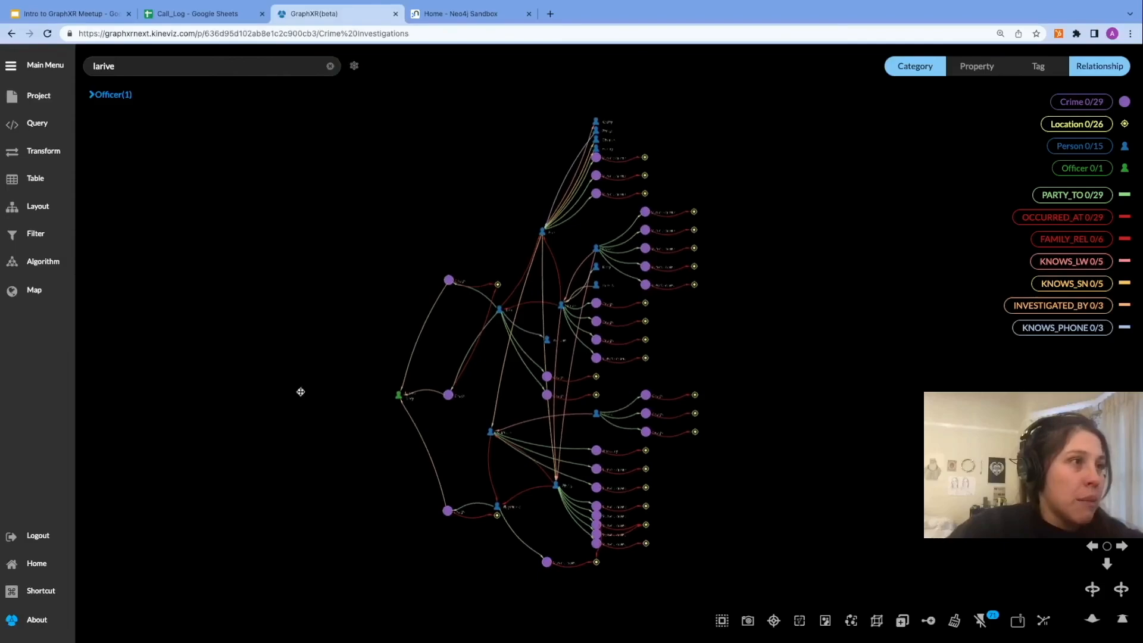
Step: Show the graph's Location nodes on a map and set the map server to MapBox
left_click(36, 290)
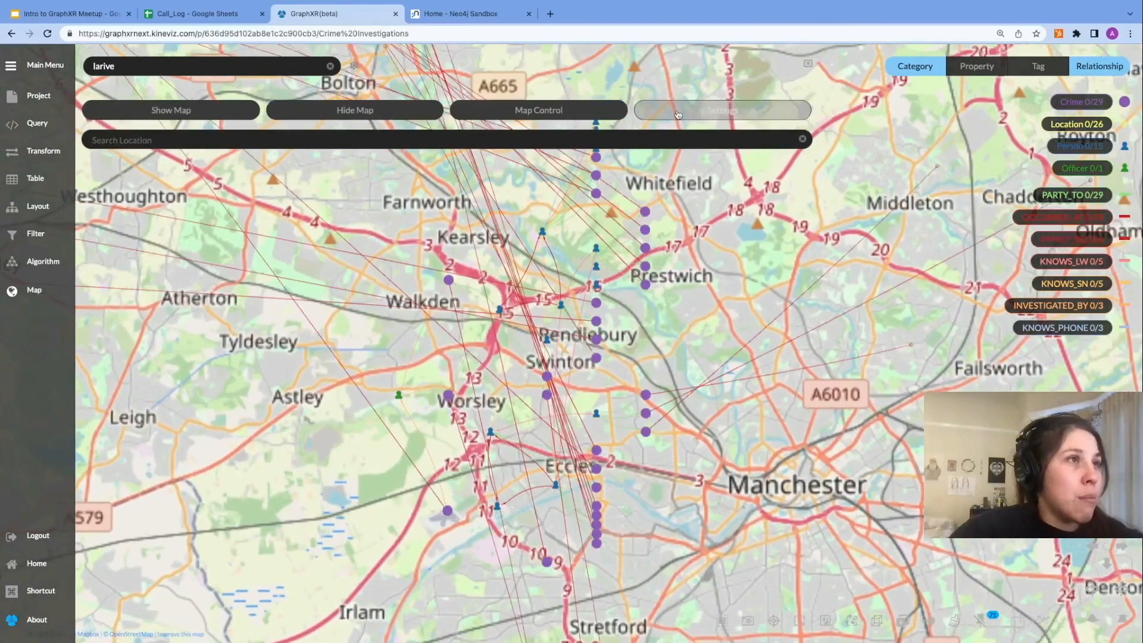
left_click(677, 114)
left_click(654, 308)
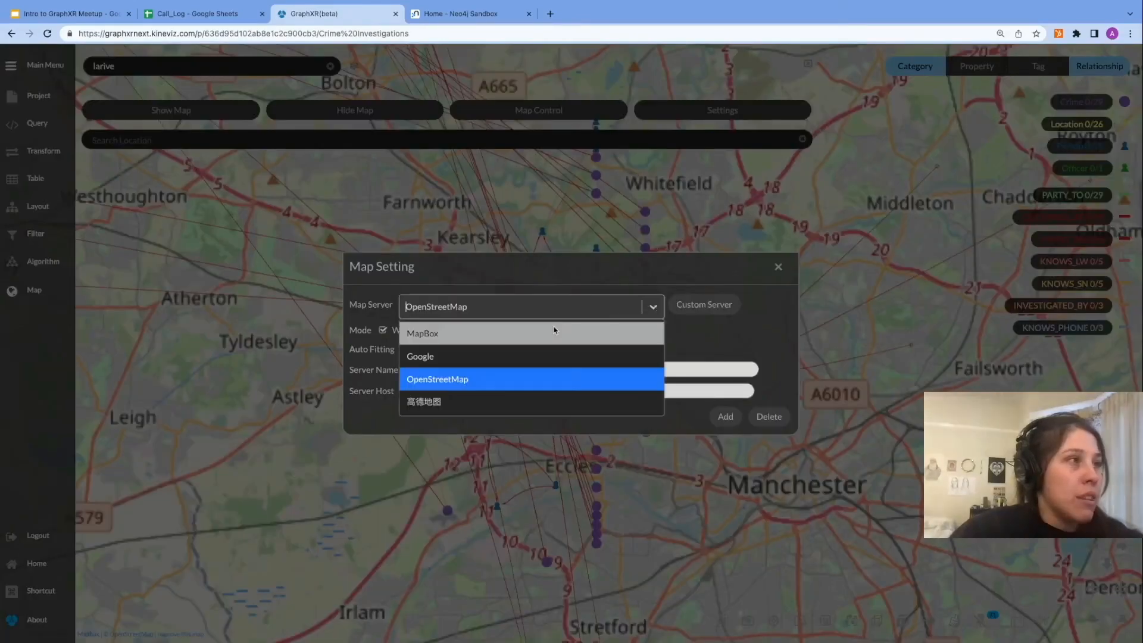
left_click(565, 340)
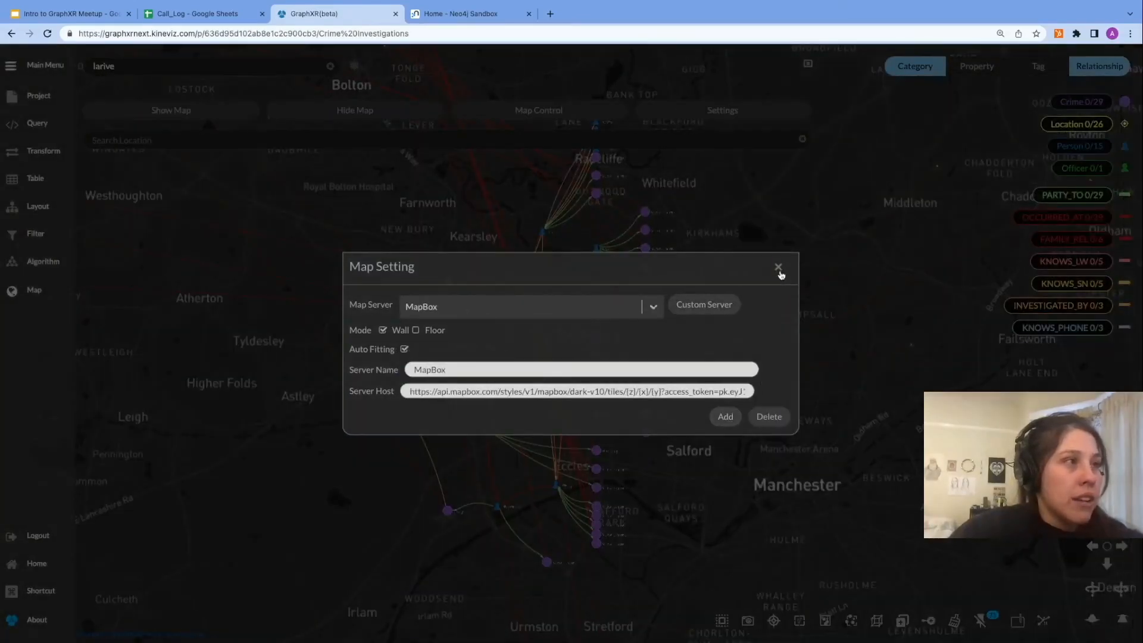
left_click(778, 268)
Step: Examine in 3D how the crimes in the tree connect to their locations on the map around Manchester and Bolton
left_click_drag(714, 498, 725, 439)
scroll(780, 462, "down", 5)
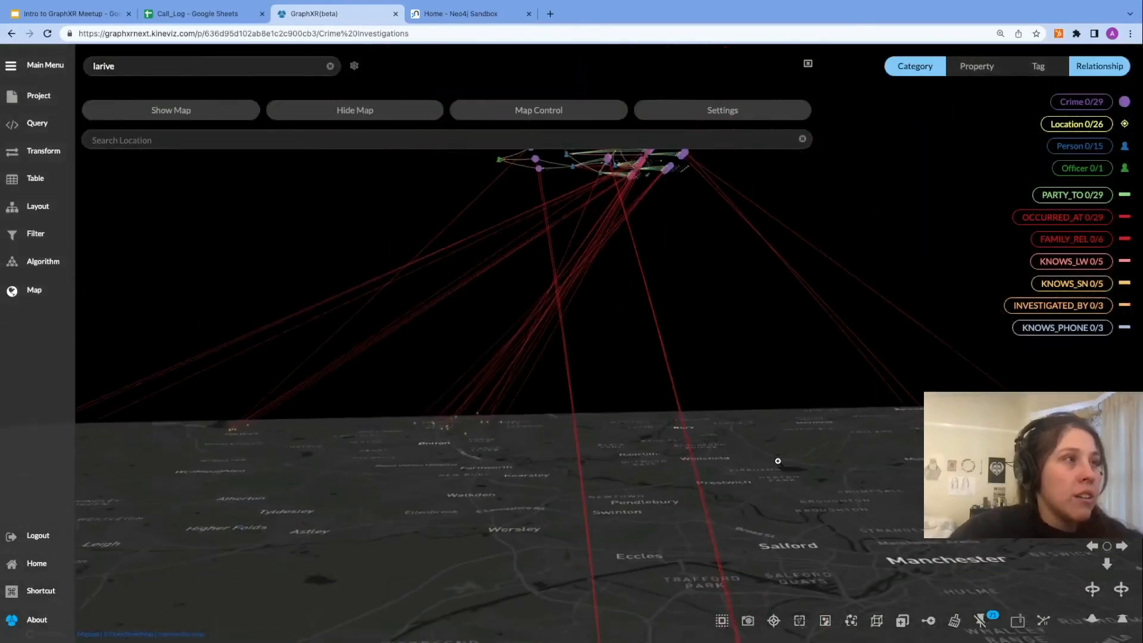
scroll(778, 453, "down", 2)
scroll(860, 358, "down", 3)
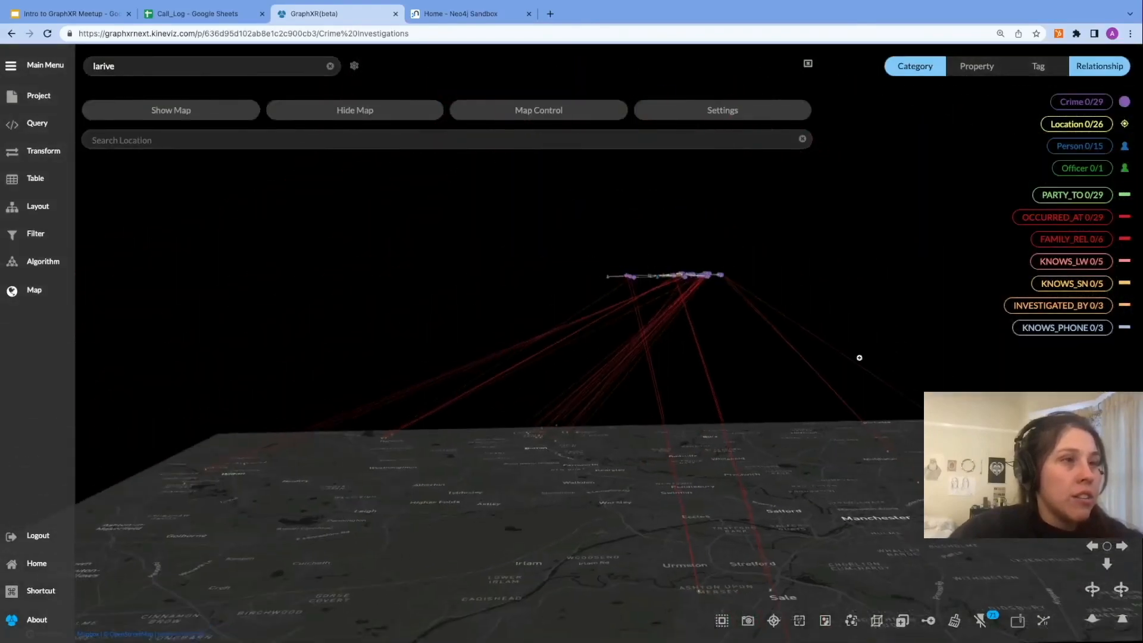
left_click_drag(858, 286, 865, 316)
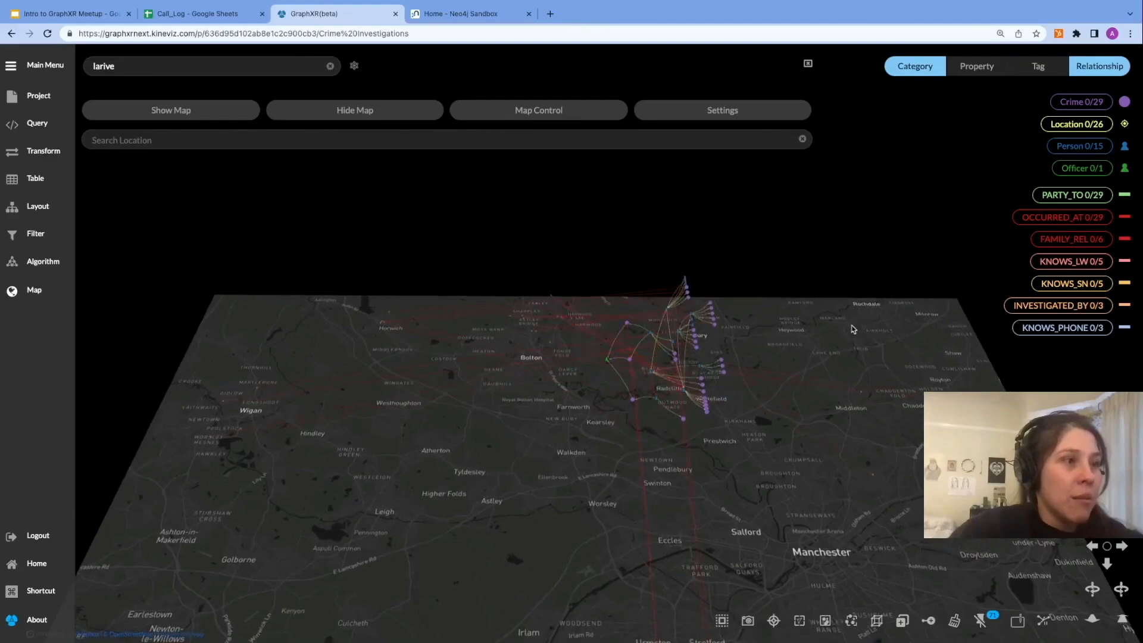
scroll(742, 249, "up", 2)
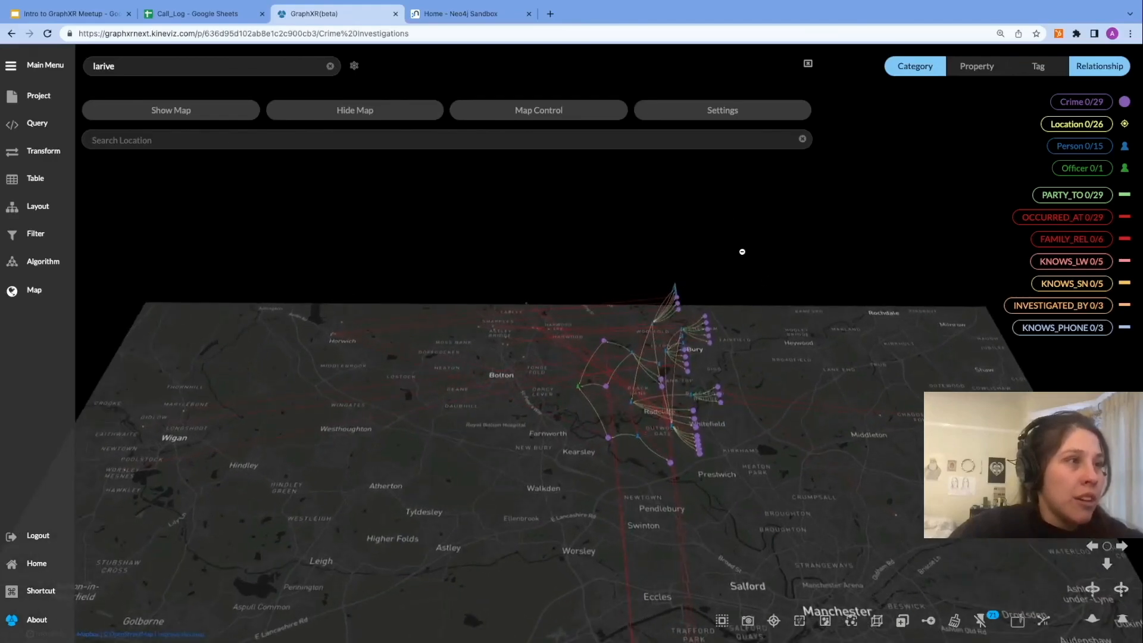
scroll(743, 251, "up", 4)
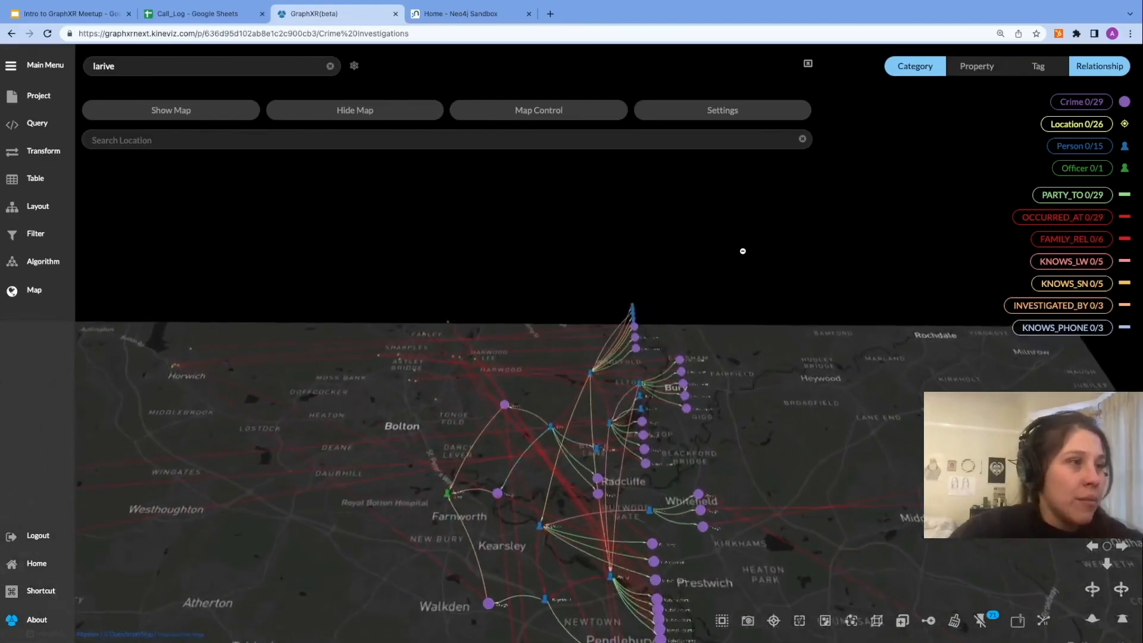
right_click_drag(731, 271, 740, 208)
right_click_drag(742, 246, 742, 197)
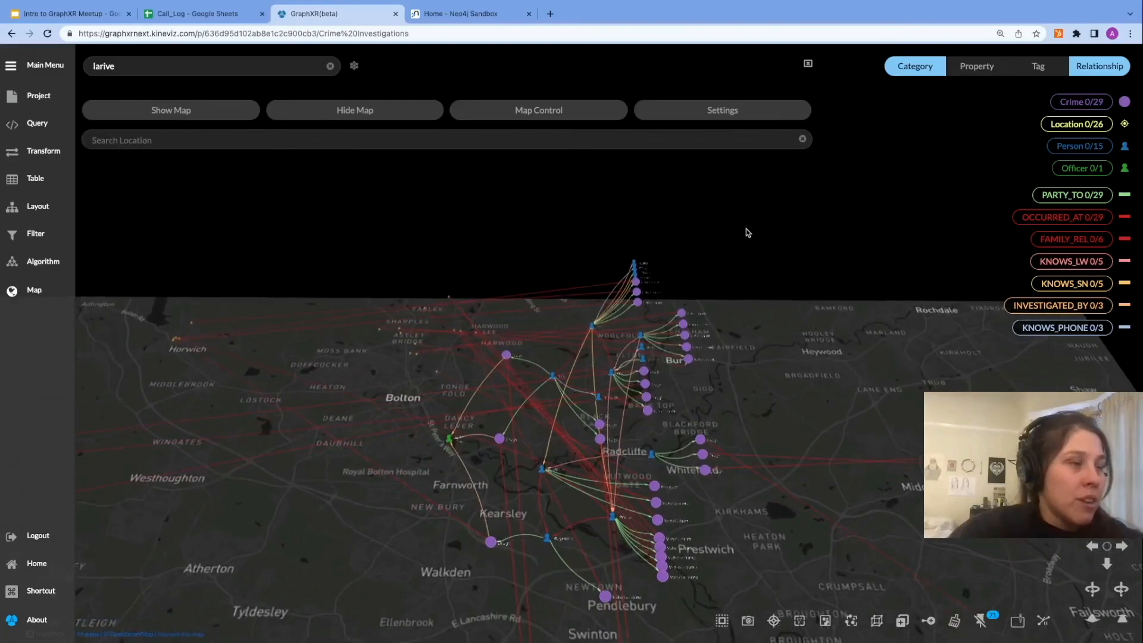
scroll(756, 244, "up", 5)
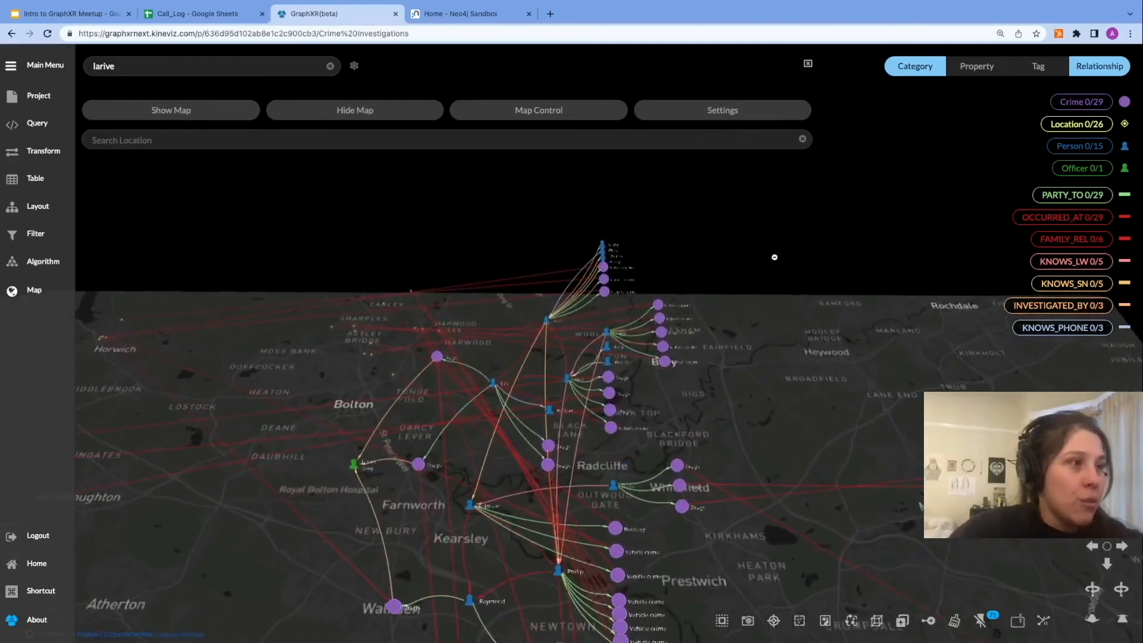
right_click_drag(829, 289, 827, 193)
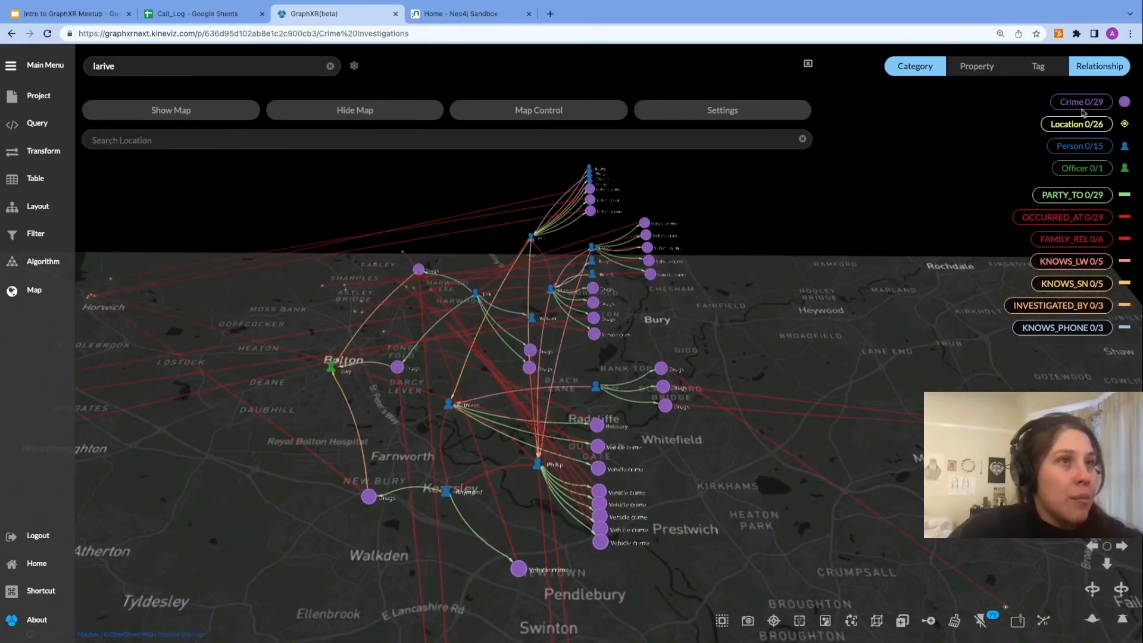
Step: Expand all Crime nodes along the INVESTIGATED_BY relationship to bring in their officers, and place the locations on the map again
left_click(1091, 102)
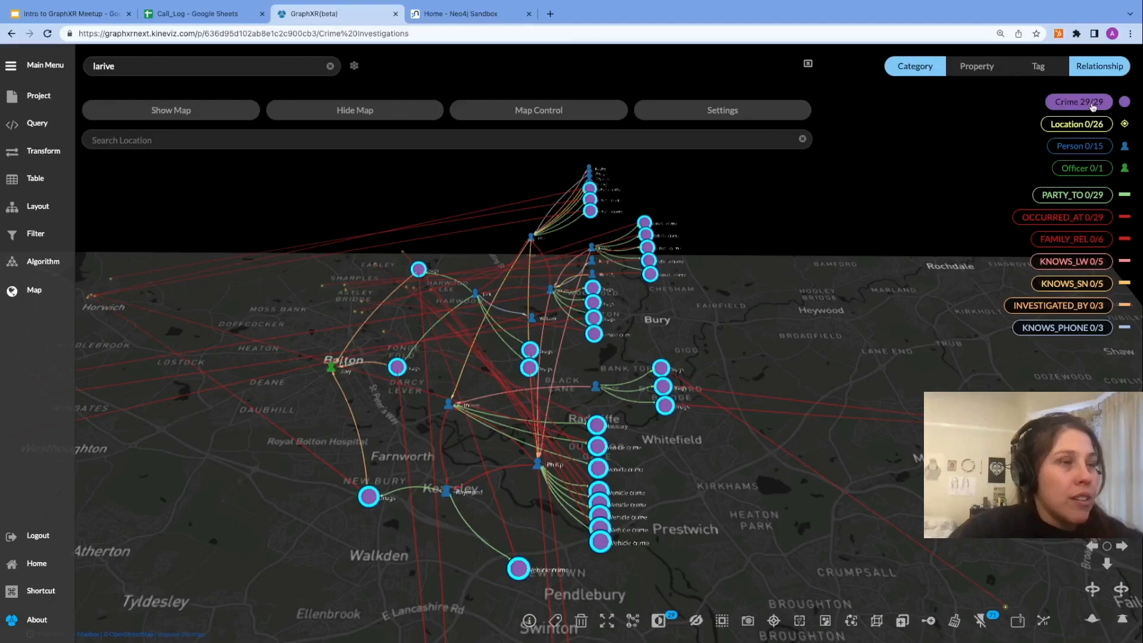
right_click(840, 202)
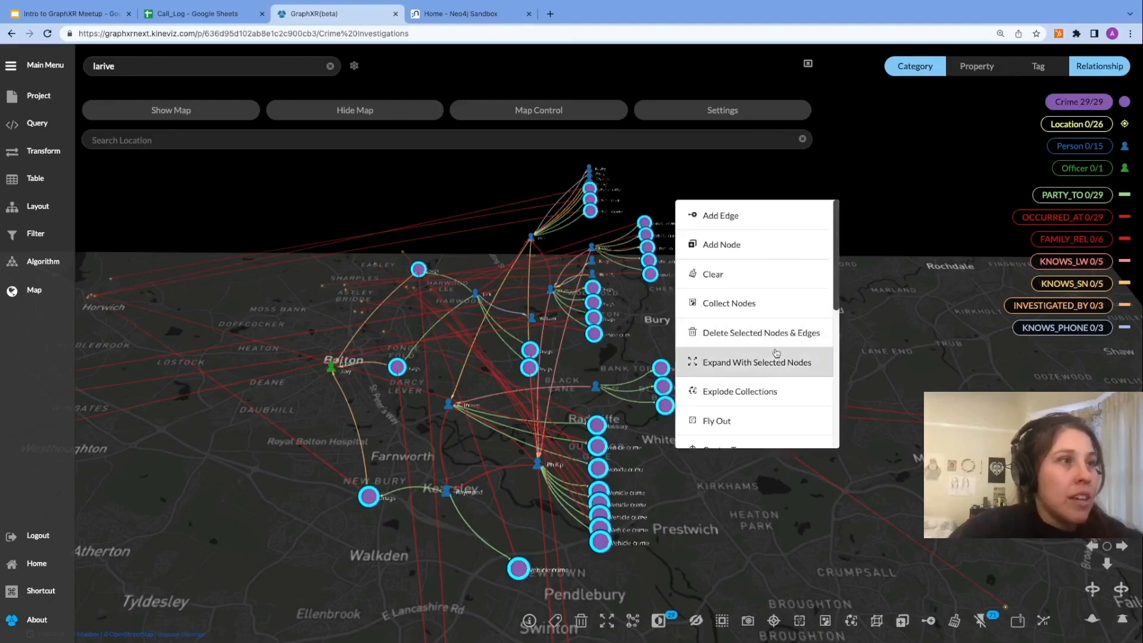
left_click(765, 376)
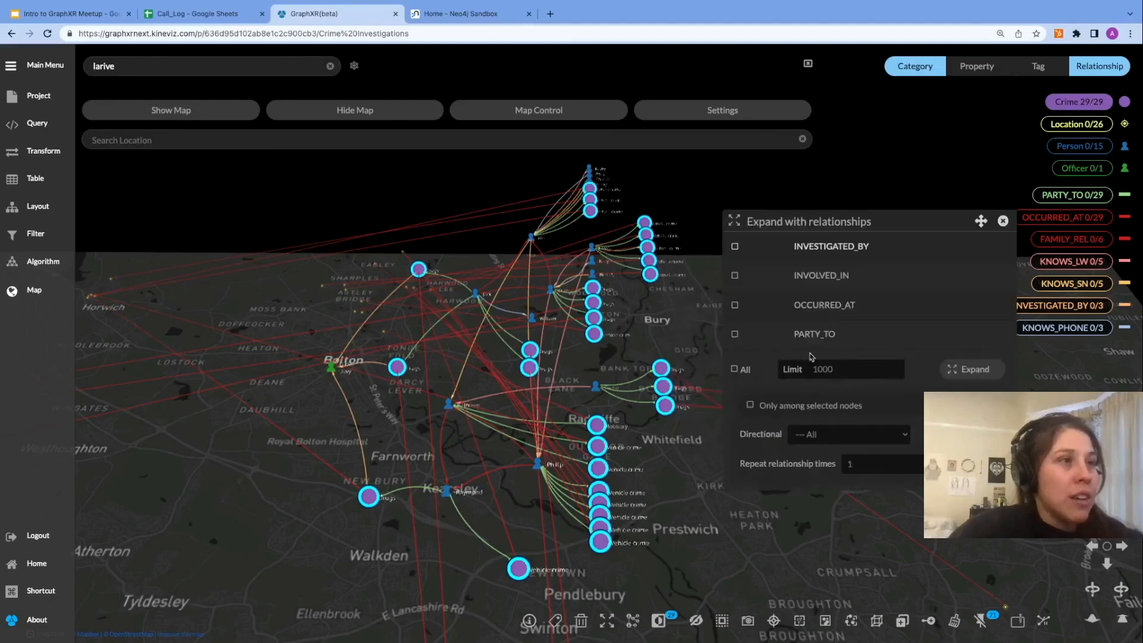
left_click(754, 250)
left_click(968, 373)
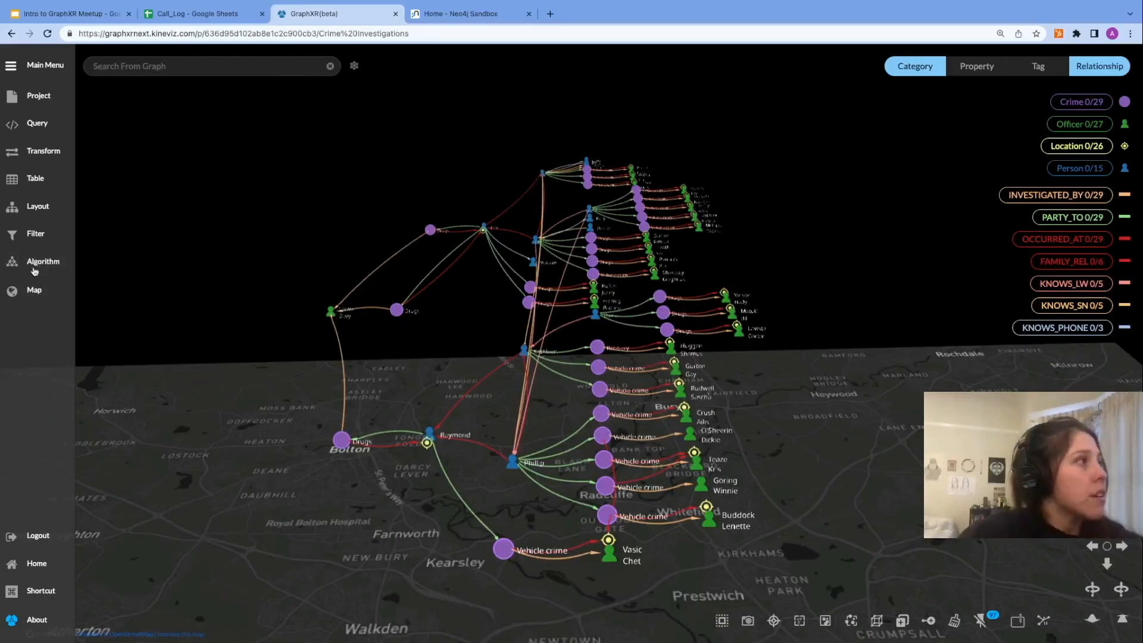
left_click(31, 291)
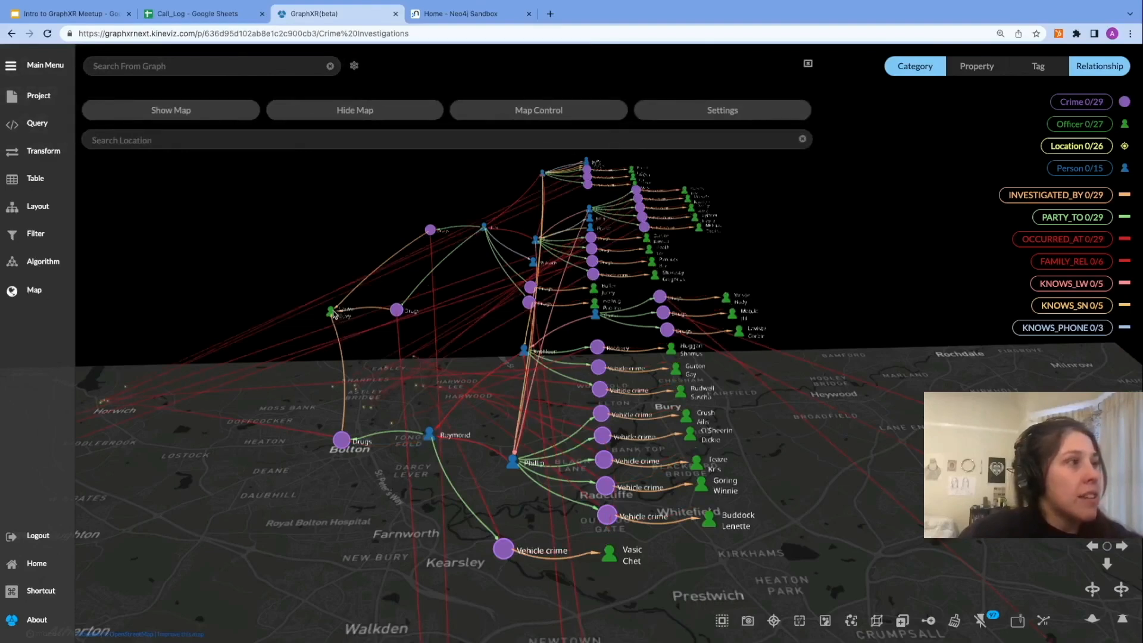
Step: Close the map settings and examine the whole crime tree above the map, from its root officer to the linked locations
left_click(331, 312)
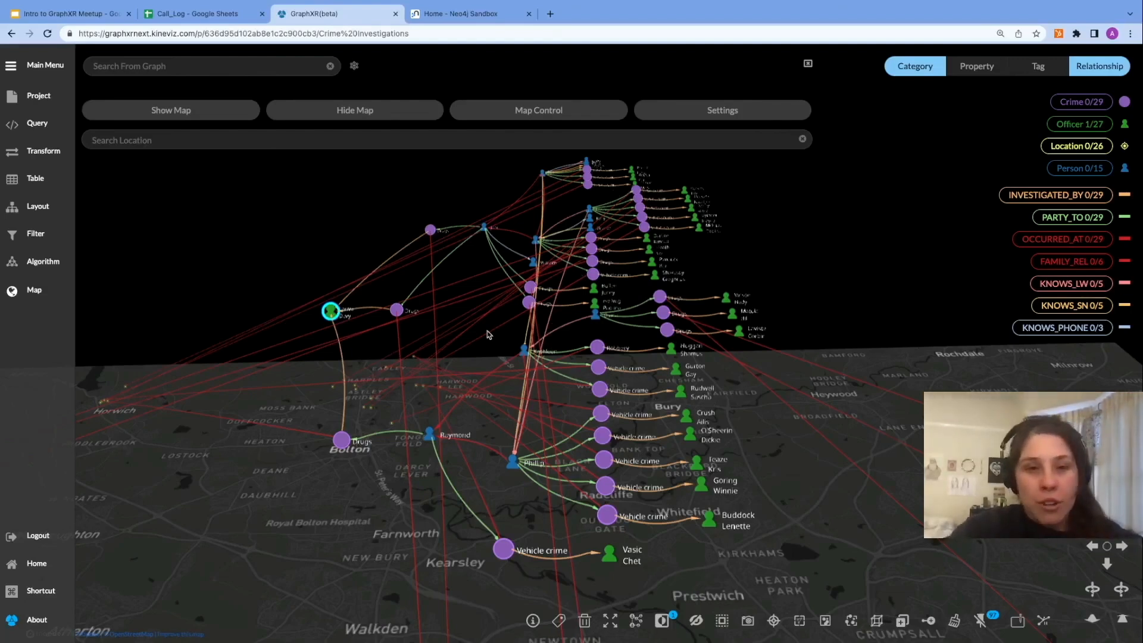
left_click(808, 63)
scroll(373, 244, "down", 3)
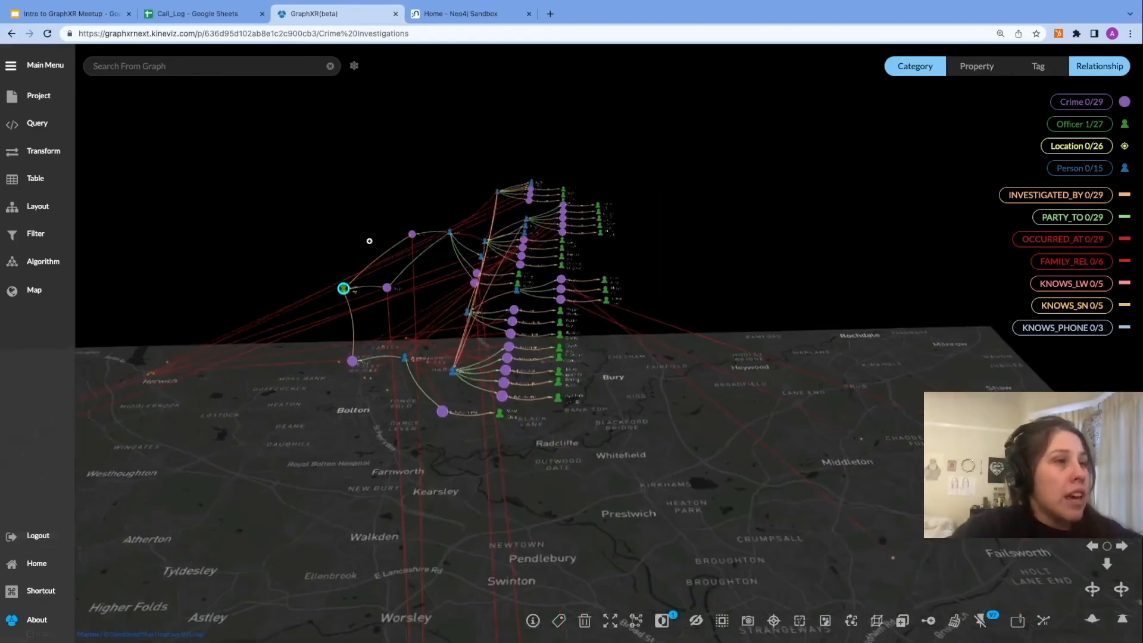
scroll(367, 243, "down", 2)
left_click_drag(288, 232, 676, 147)
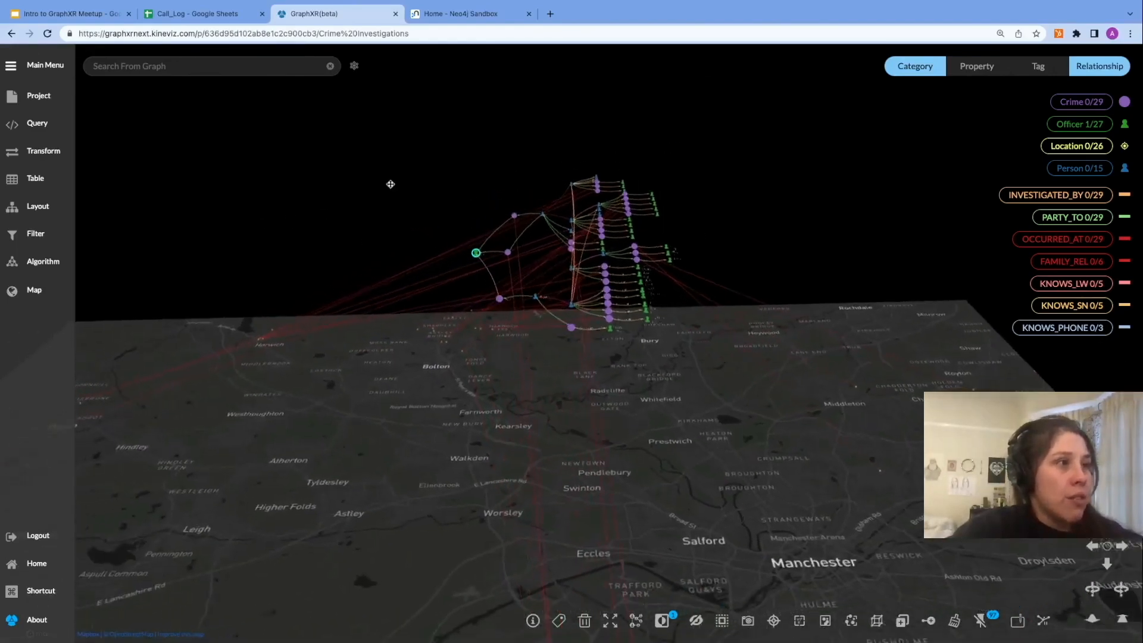
left_click_drag(391, 184, 432, 185)
scroll(429, 191, "down", 3)
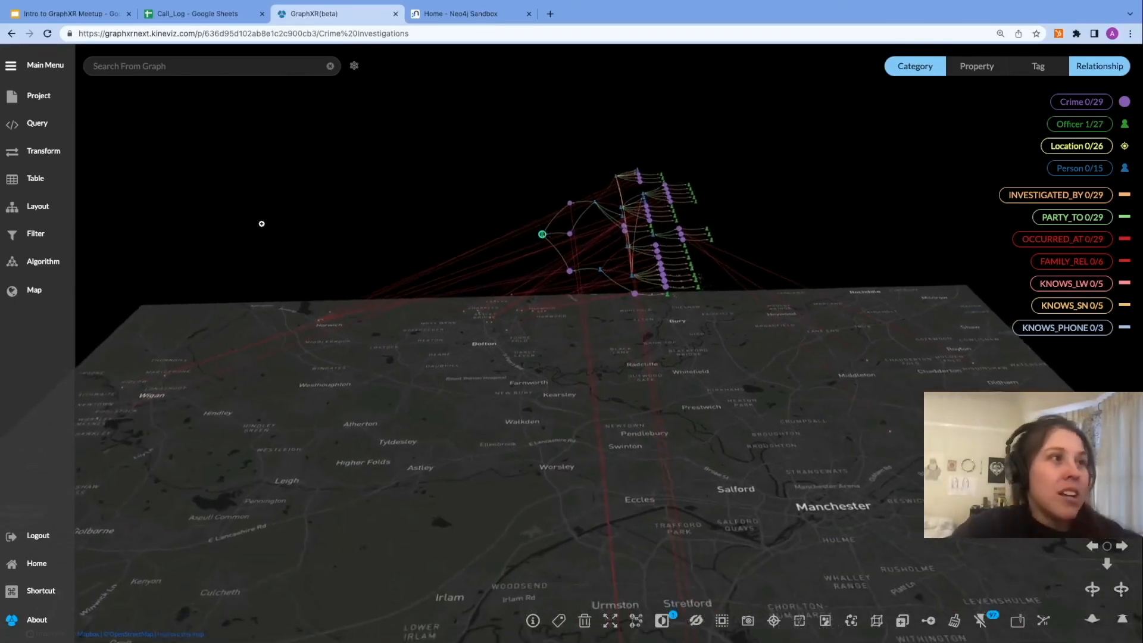
left_click(211, 230)
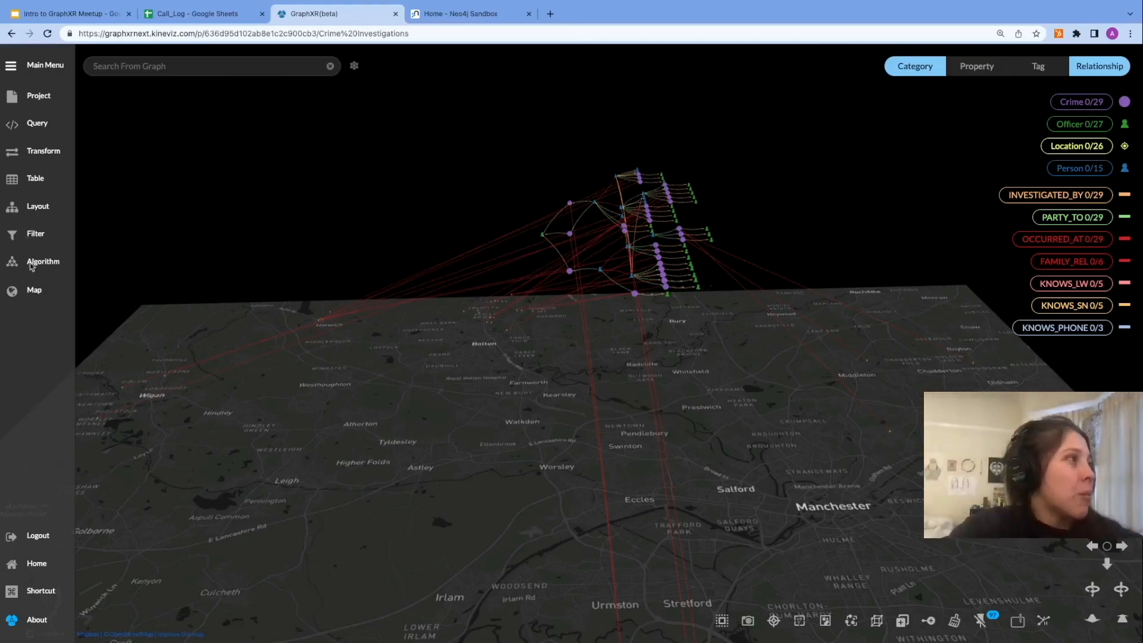
Step: Save the current graph as a view named "Geospatial drug crime network" and open its share link
left_click(32, 99)
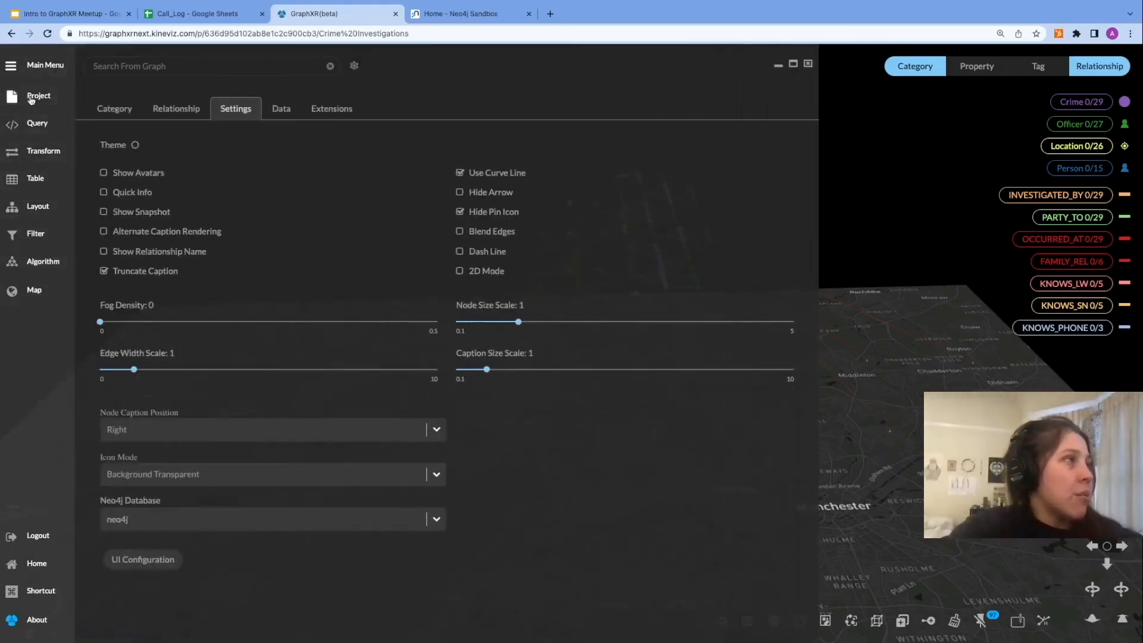
left_click(281, 109)
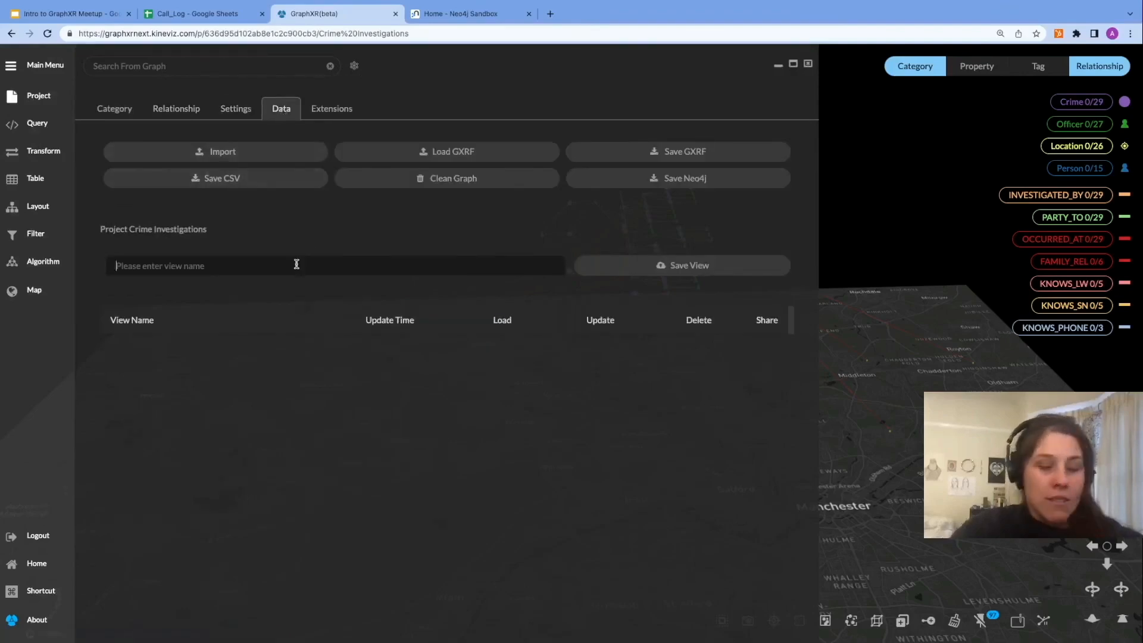
type("Geospt")
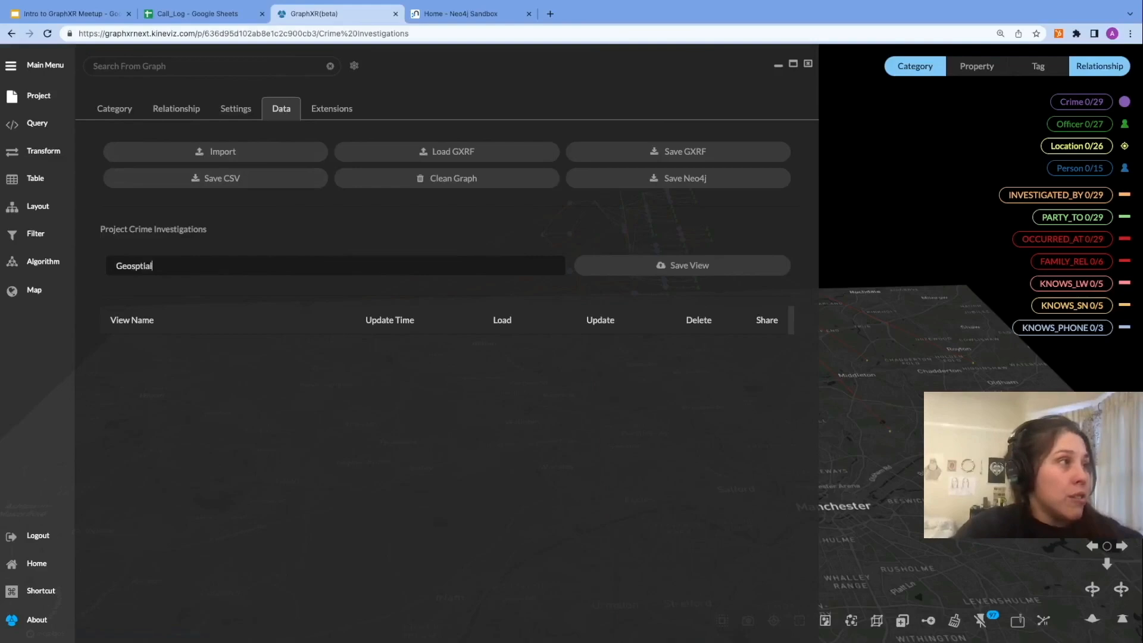
key("BackSpace")
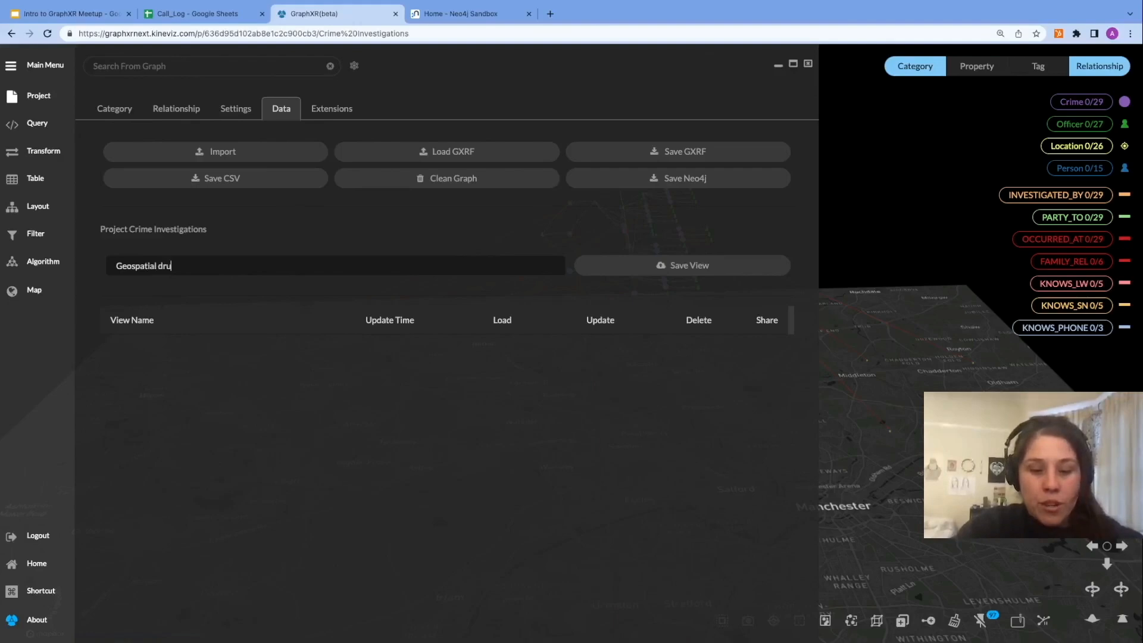
type("wr")
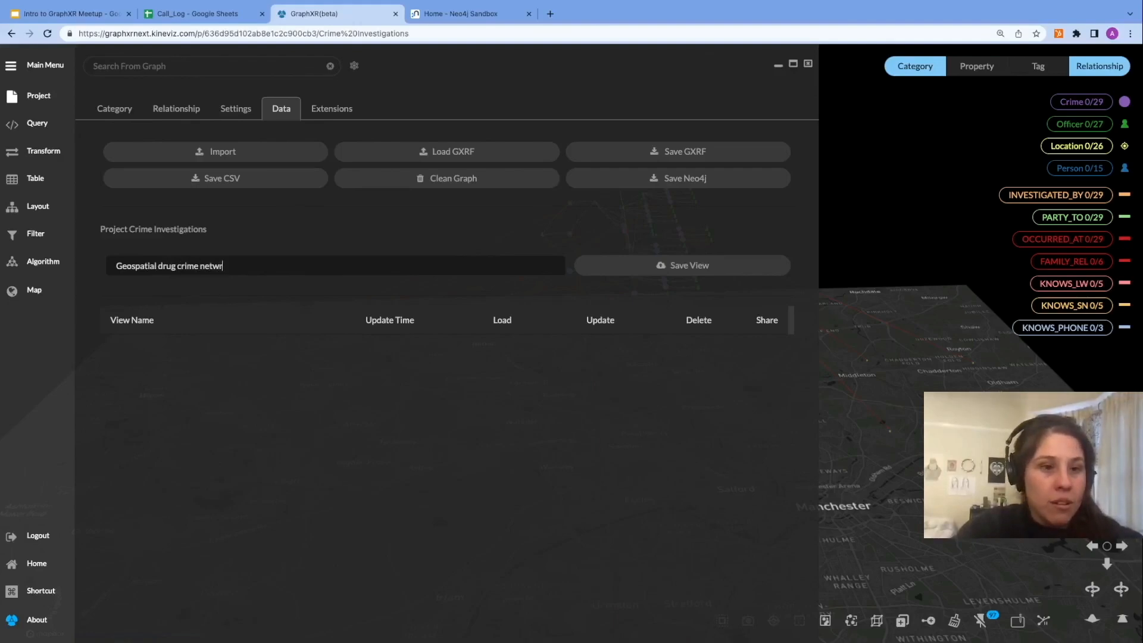
key("BackSpace")
type("ork")
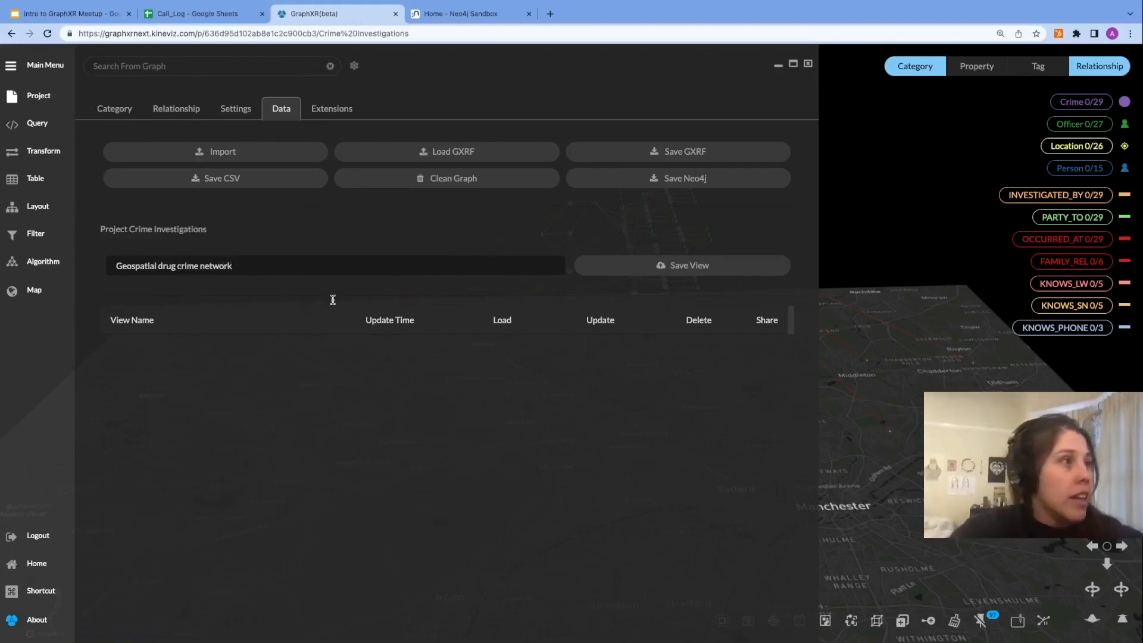
left_click(672, 265)
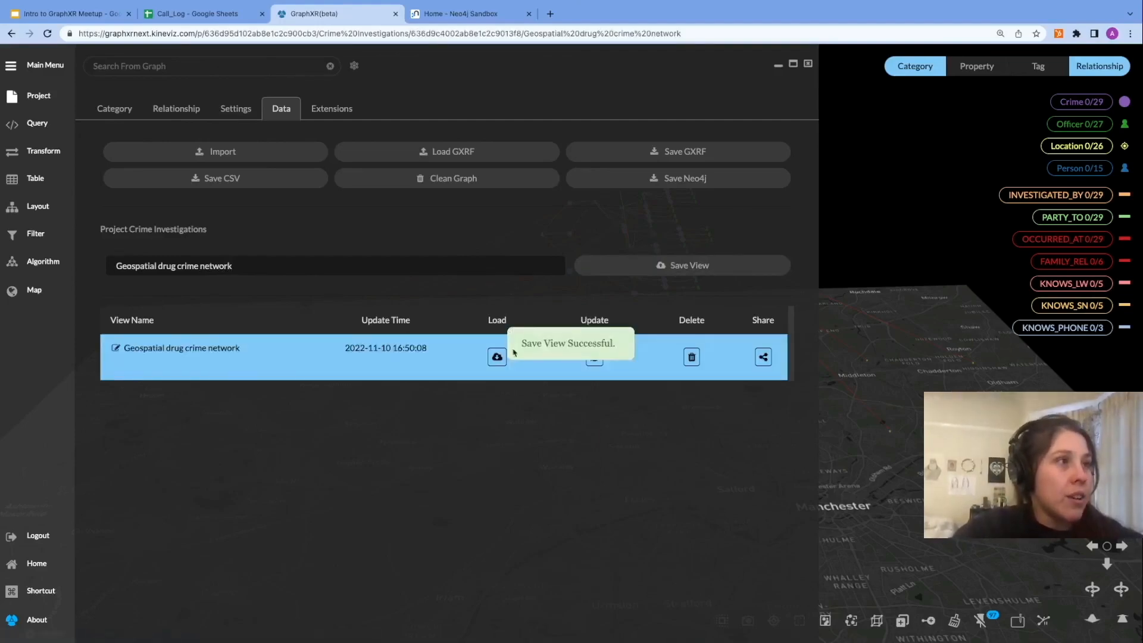
left_click(764, 357)
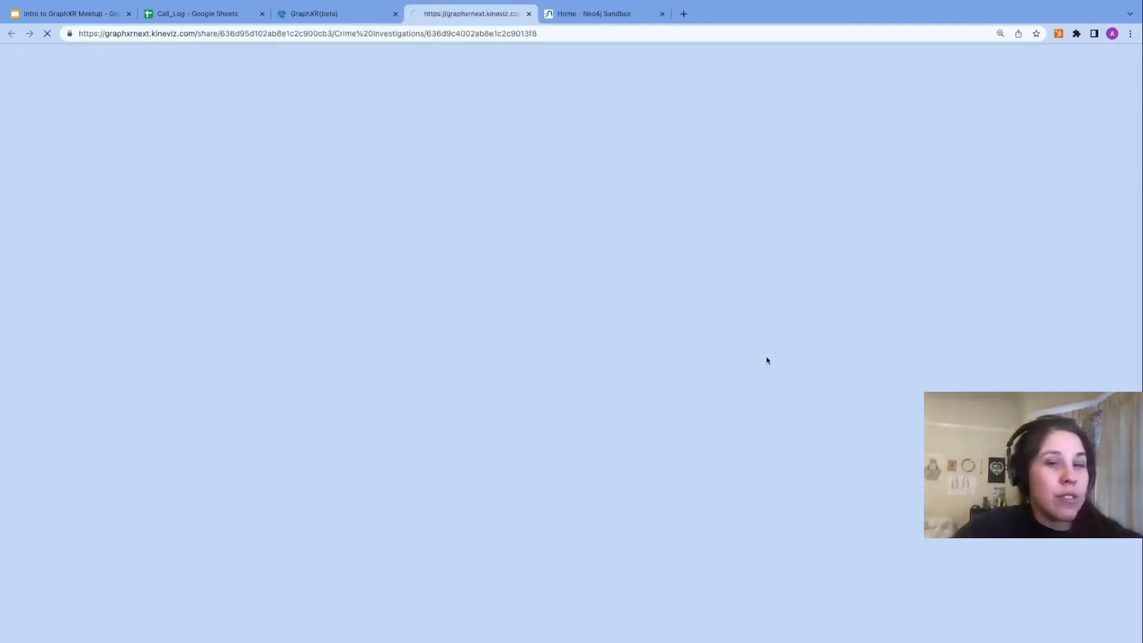